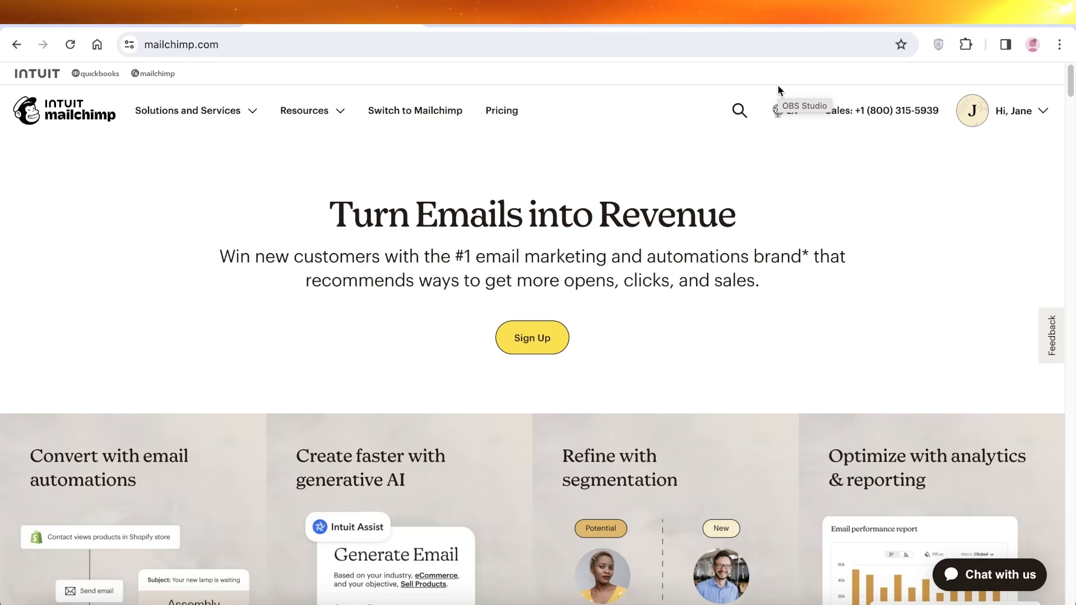
- Compare plan prices for 10,000, 2,500 and 1,500 contacts, then reset the count to 500
scroll(802, 152, "down", 3)
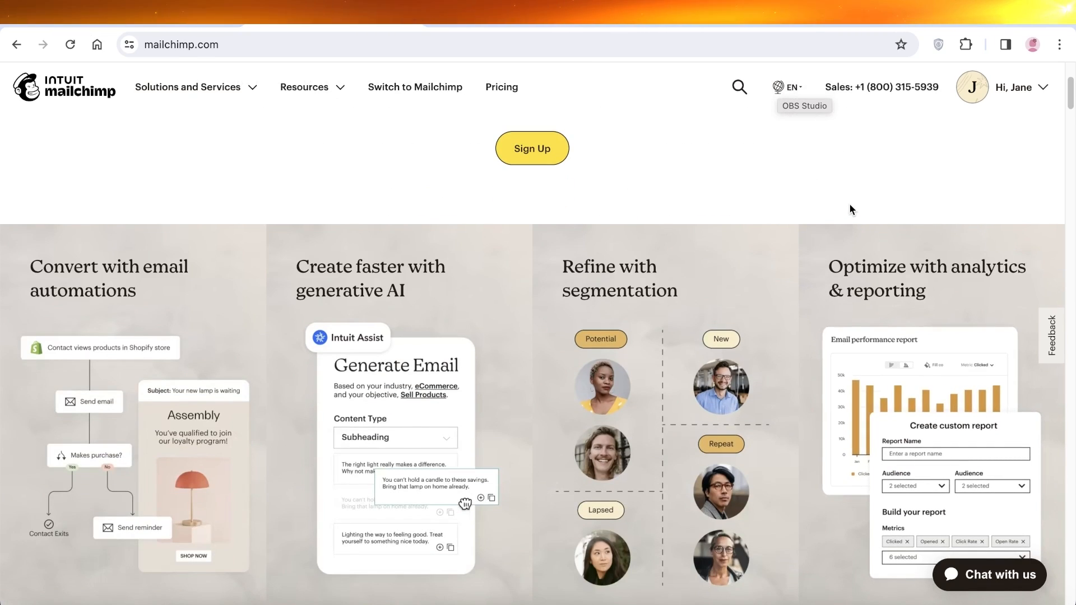
scroll(846, 204, "down", 5)
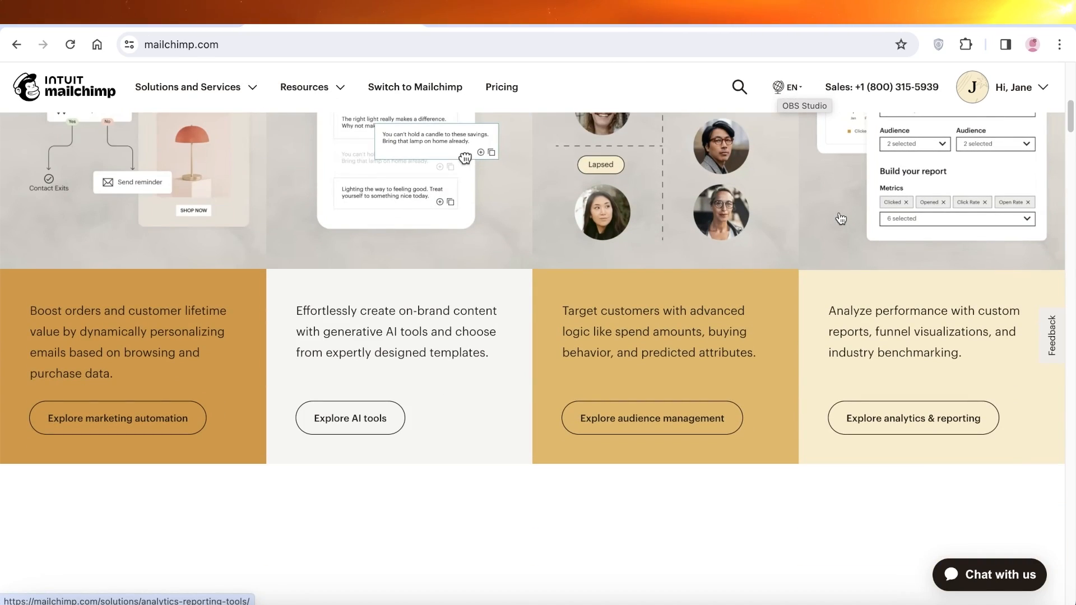
scroll(807, 242, "down", 3)
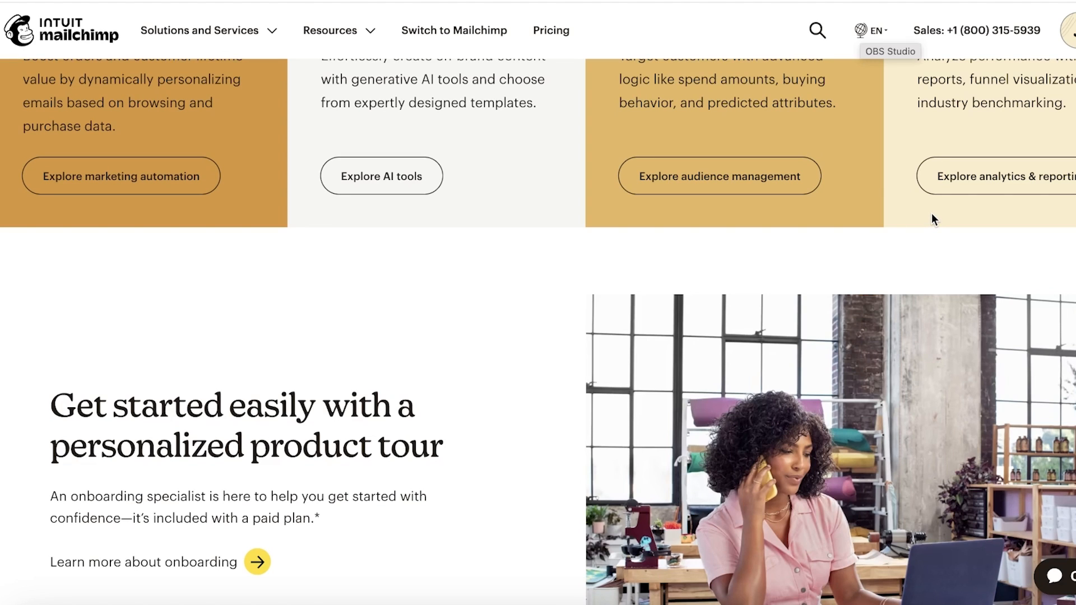
scroll(931, 213, "down", 3)
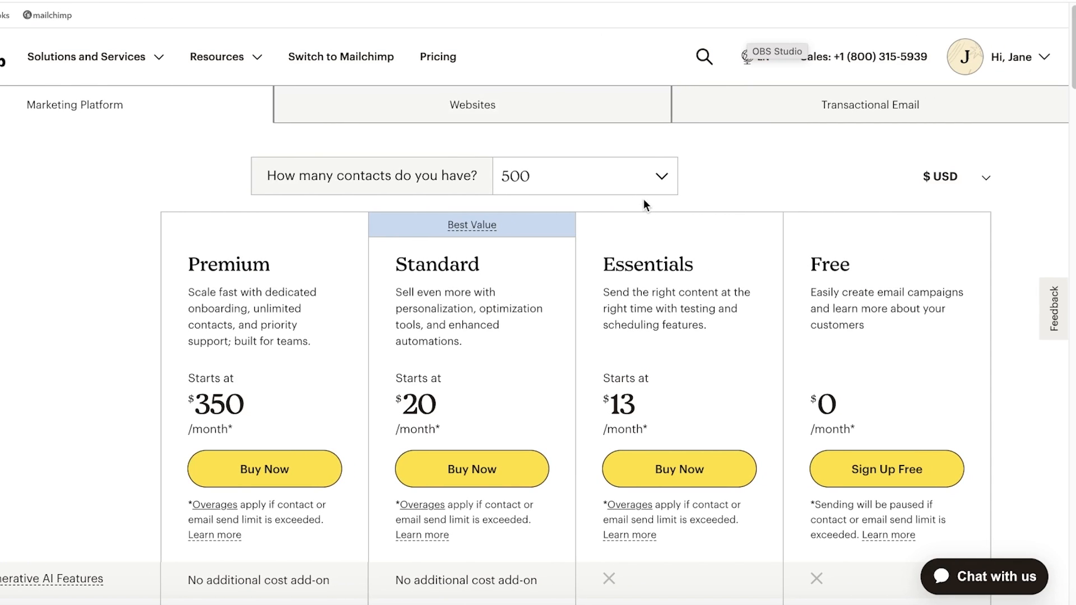
left_click(604, 185)
left_click(588, 270)
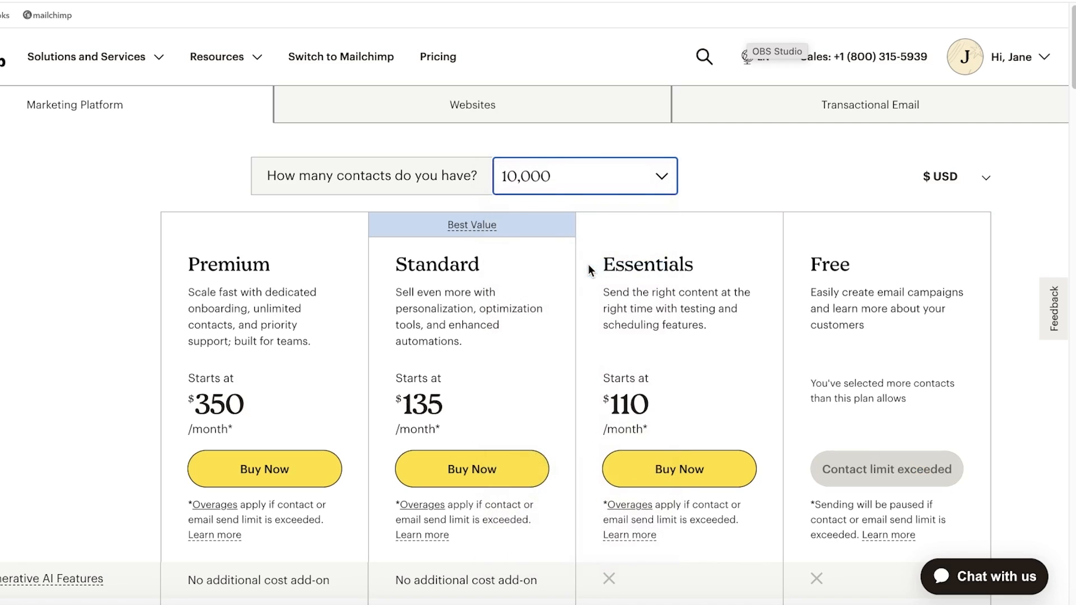
left_click(584, 181)
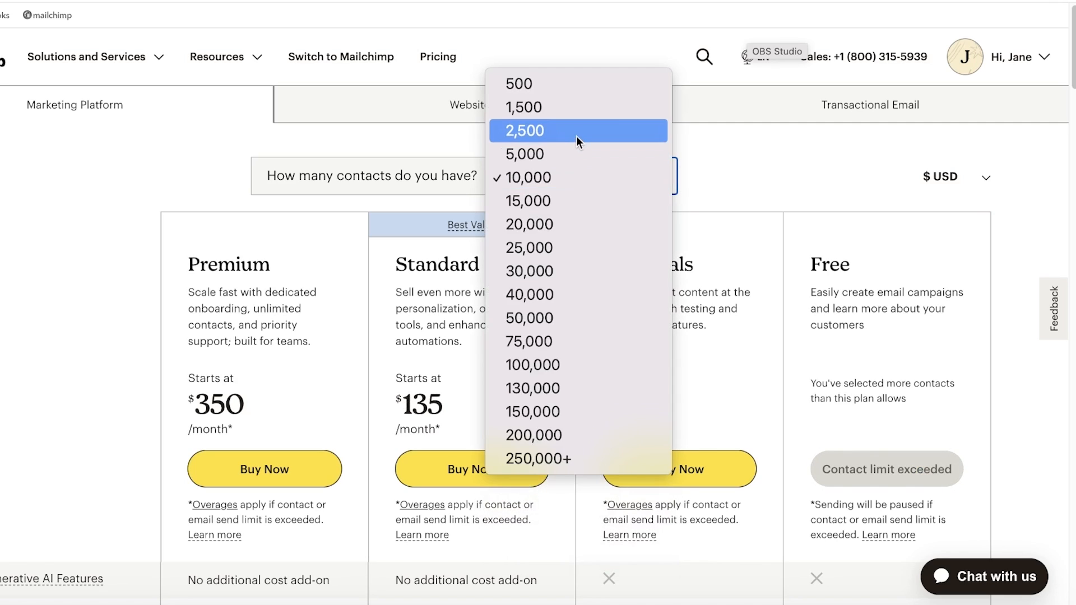
left_click(578, 135)
left_click(583, 164)
left_click(593, 154)
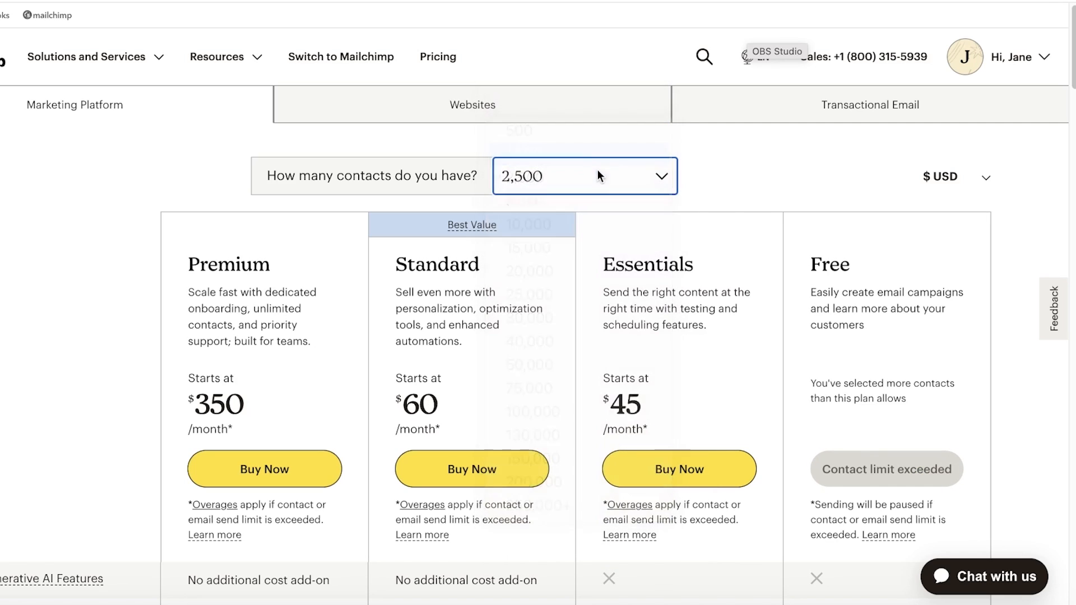
left_click(595, 173)
left_click(598, 151)
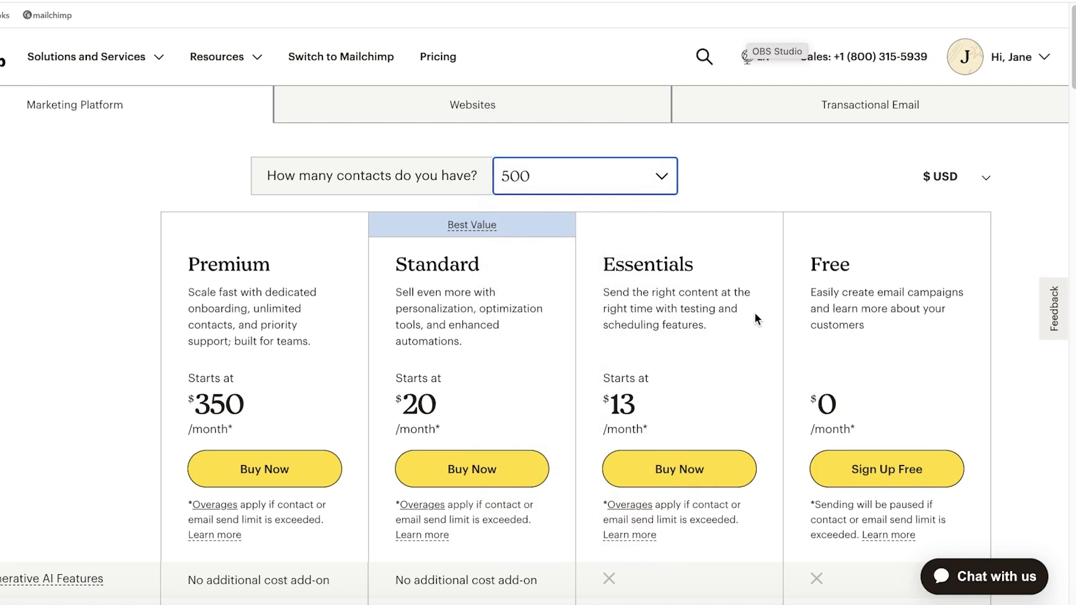
scroll(754, 312, "down", 3)
scroll(723, 300, "up", 3)
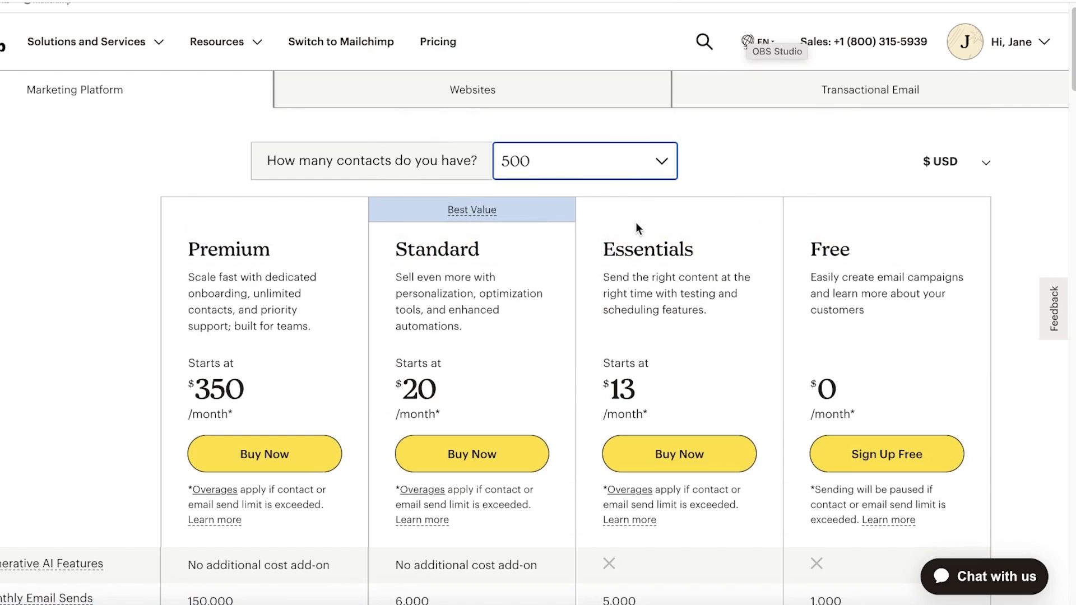
- Scroll through the pricing page to review the plan details
left_click(600, 194)
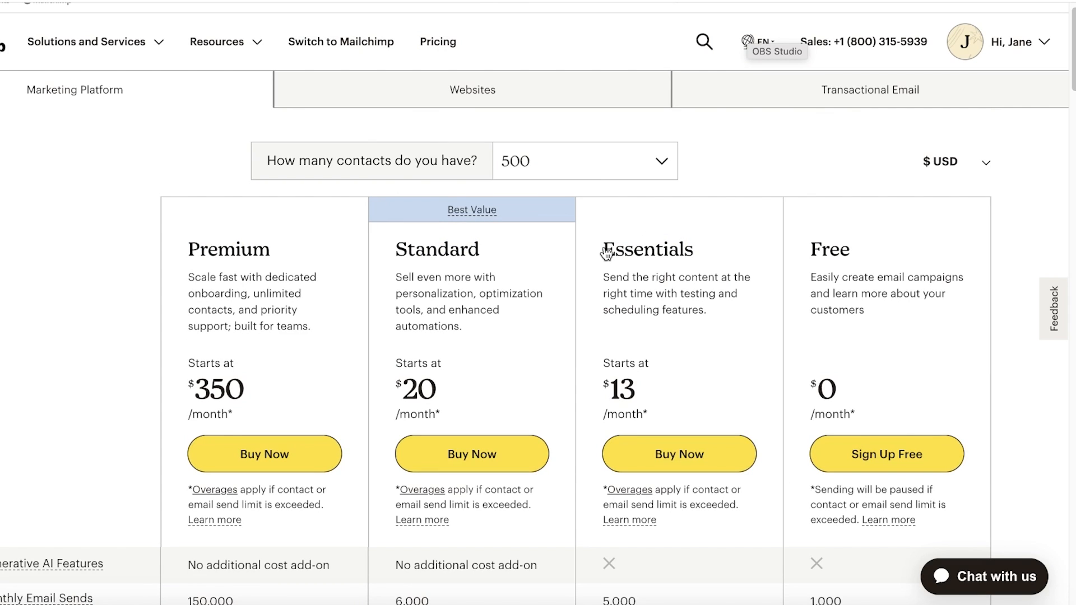
scroll(710, 286, "down", 1)
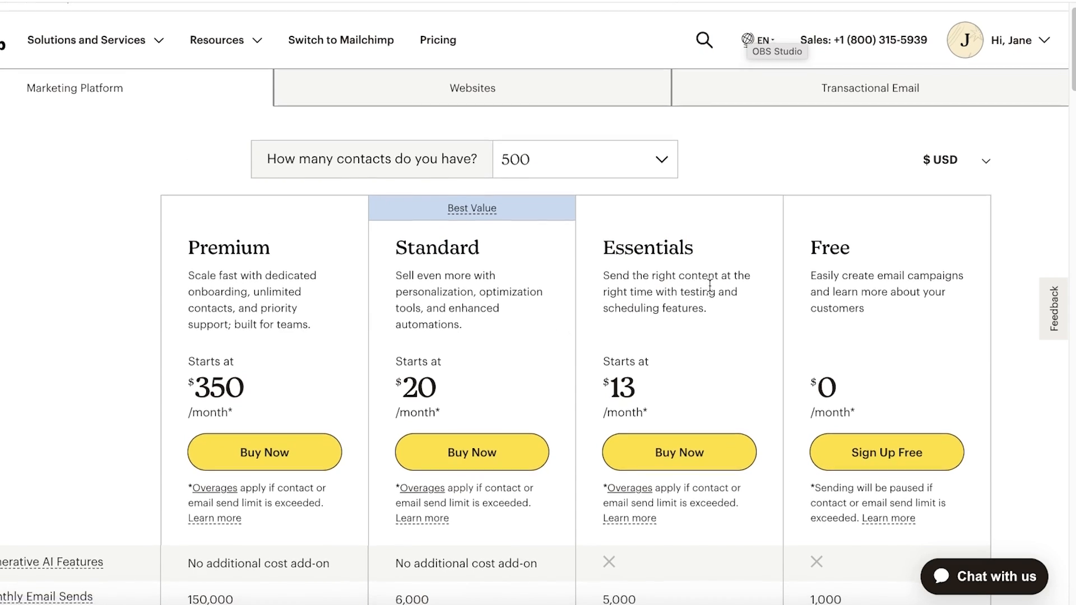
scroll(711, 288, "down", 4)
scroll(716, 295, "up", 2)
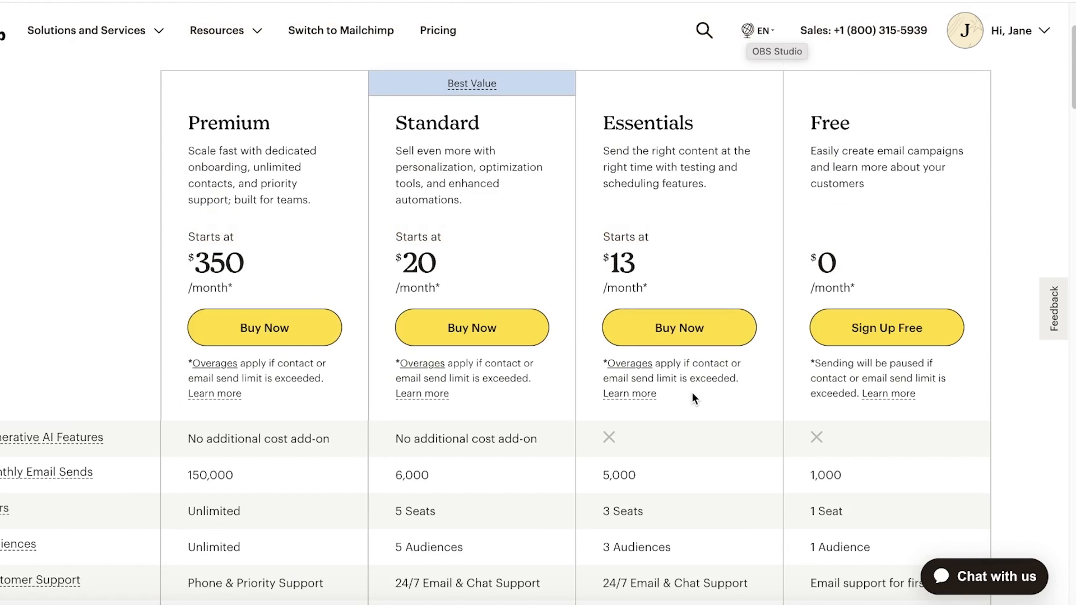
scroll(691, 392, "down", 5)
scroll(693, 391, "up", 7)
scroll(692, 391, "down", 3)
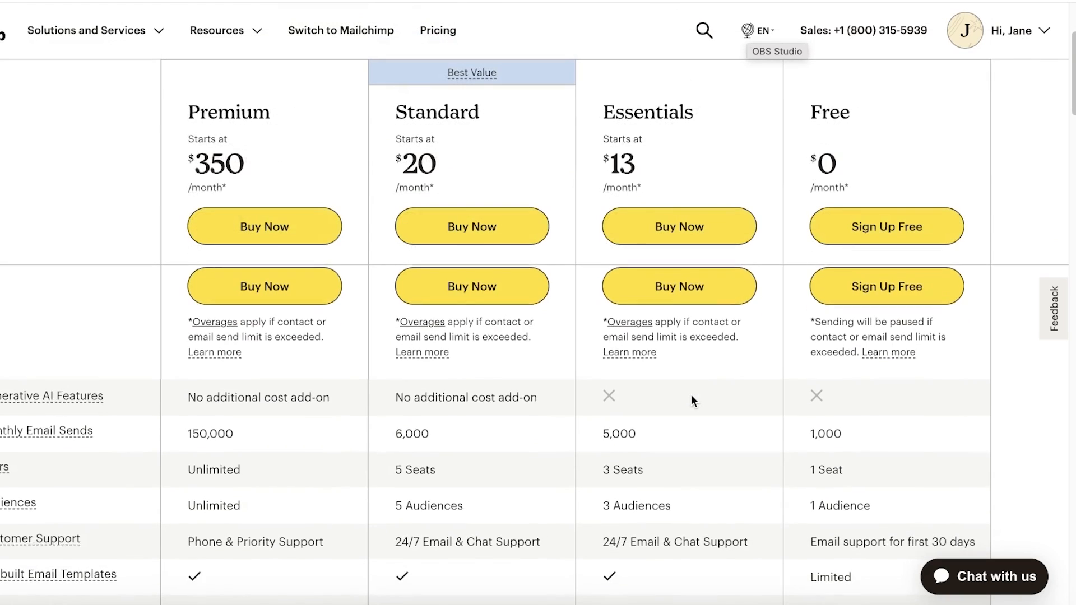
scroll(691, 395, "down", 1)
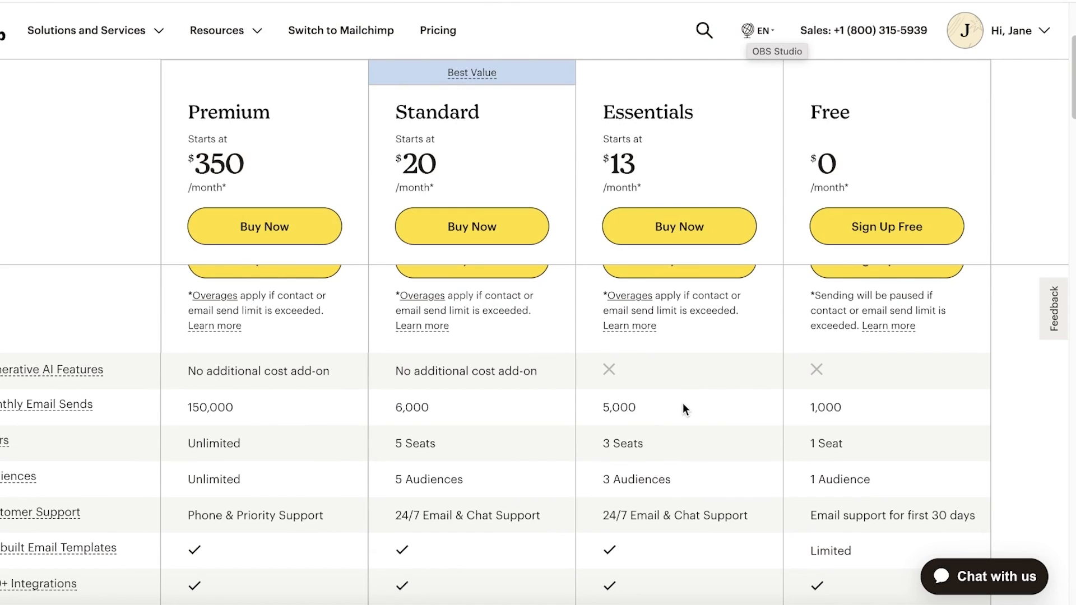
scroll(681, 404, "up", 3)
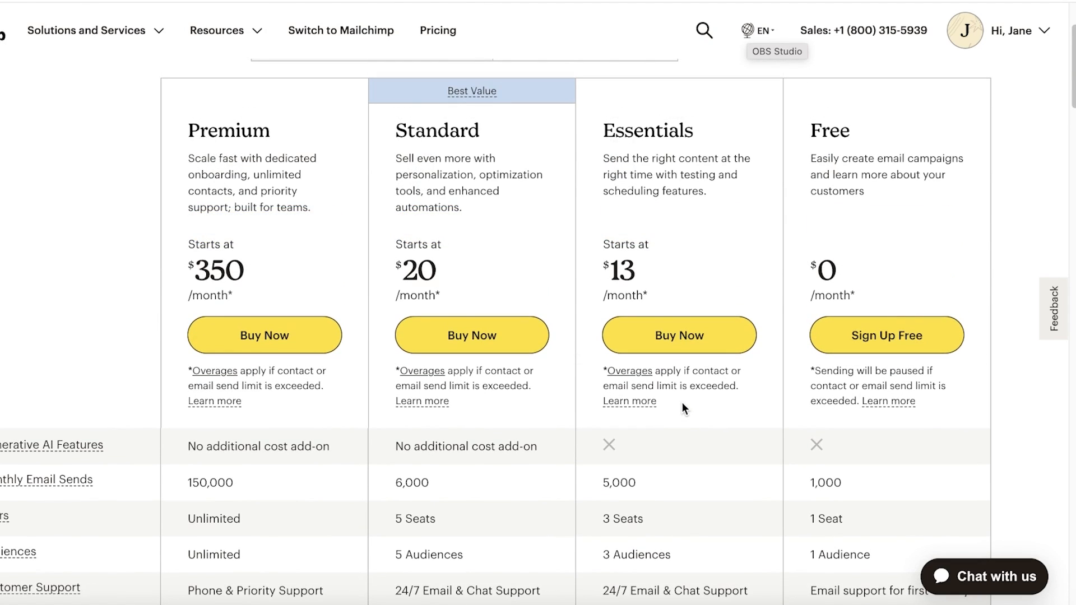
scroll(680, 381, "up", 5)
scroll(575, 280, "down", 8)
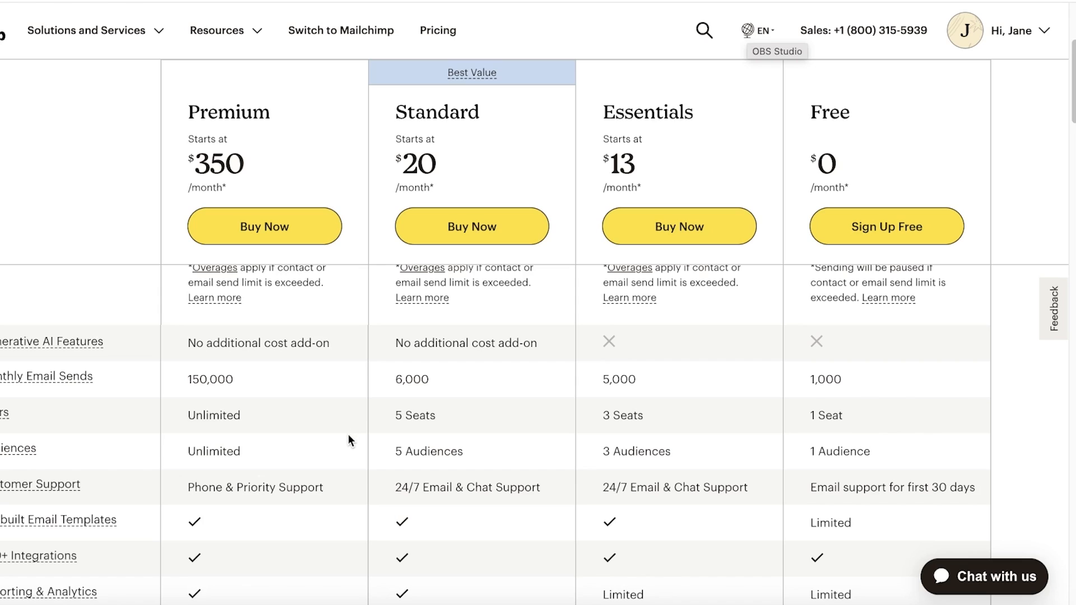
scroll(348, 435, "down", 5)
scroll(344, 447, "up", 1)
scroll(343, 454, "up", 2)
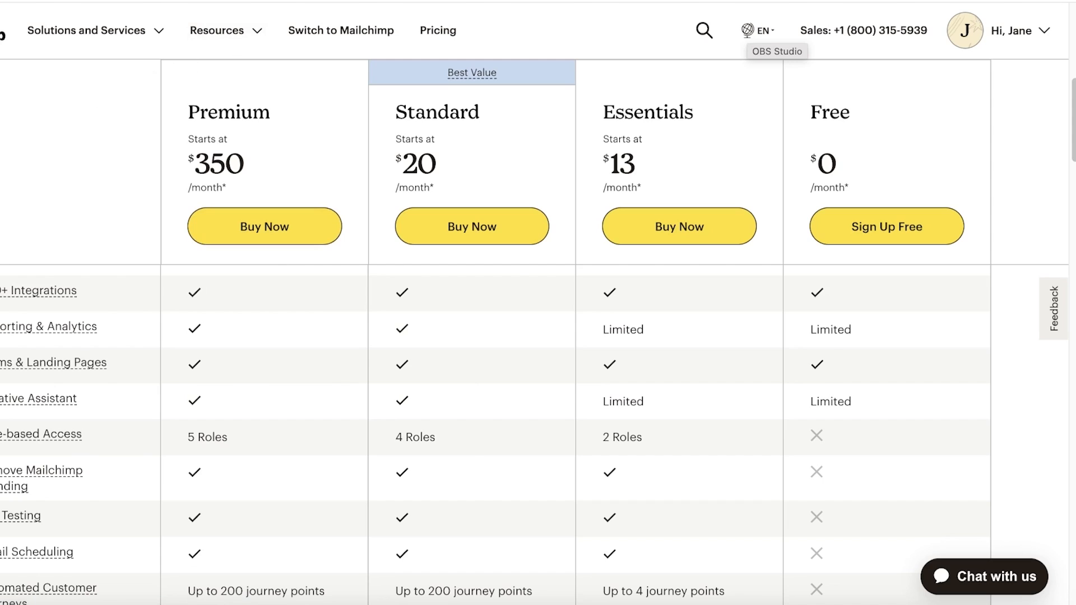
- Return to the Mailchimp homepage and start signing up for the Free plan
left_click(283, 1)
scroll(842, 251, "up", 5)
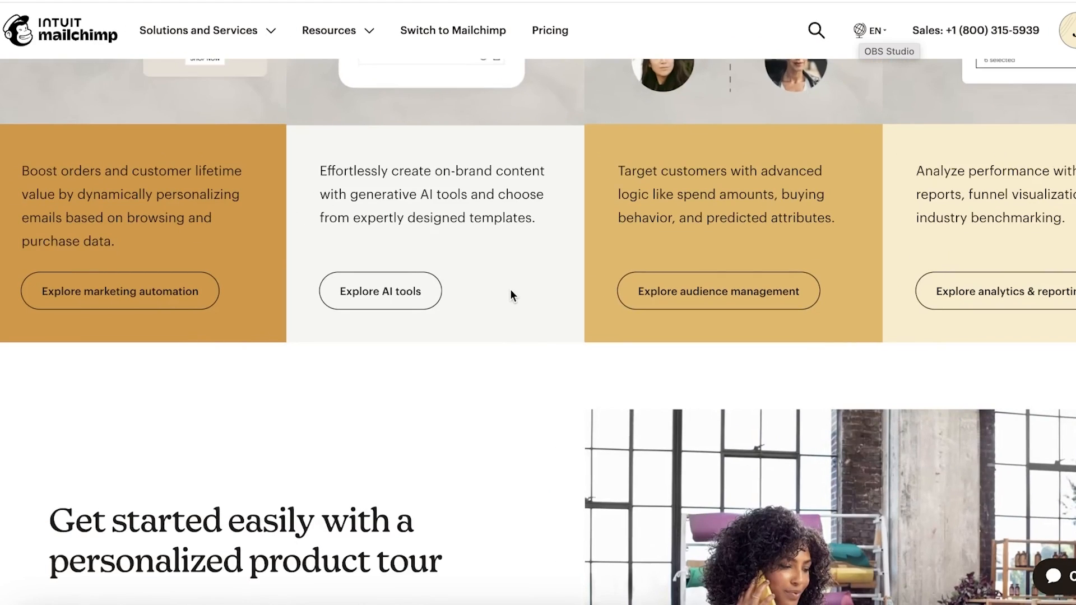
scroll(447, 268, "up", 10)
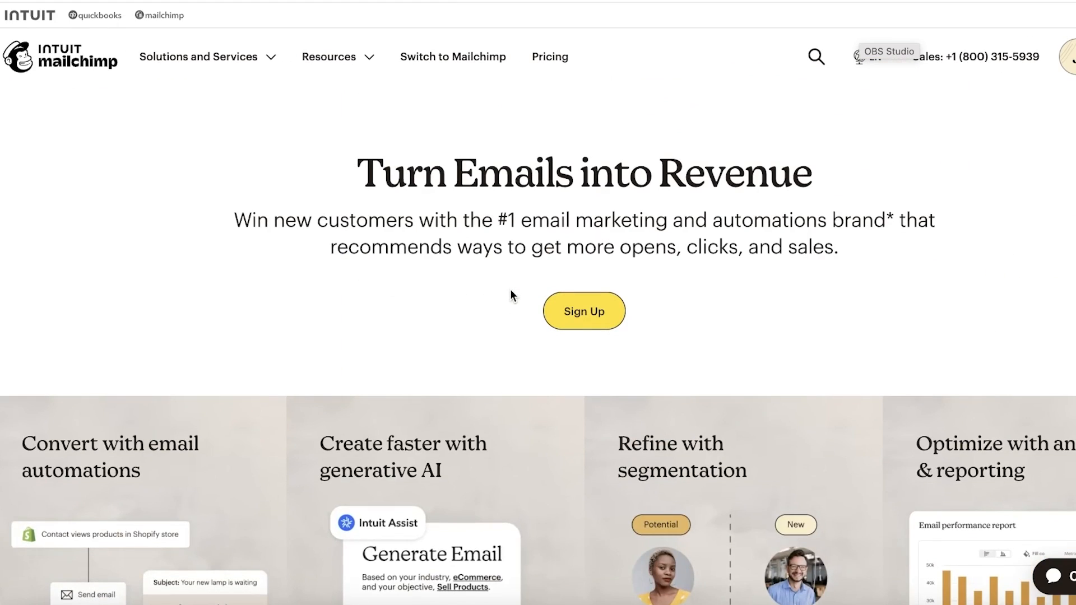
left_click(598, 317)
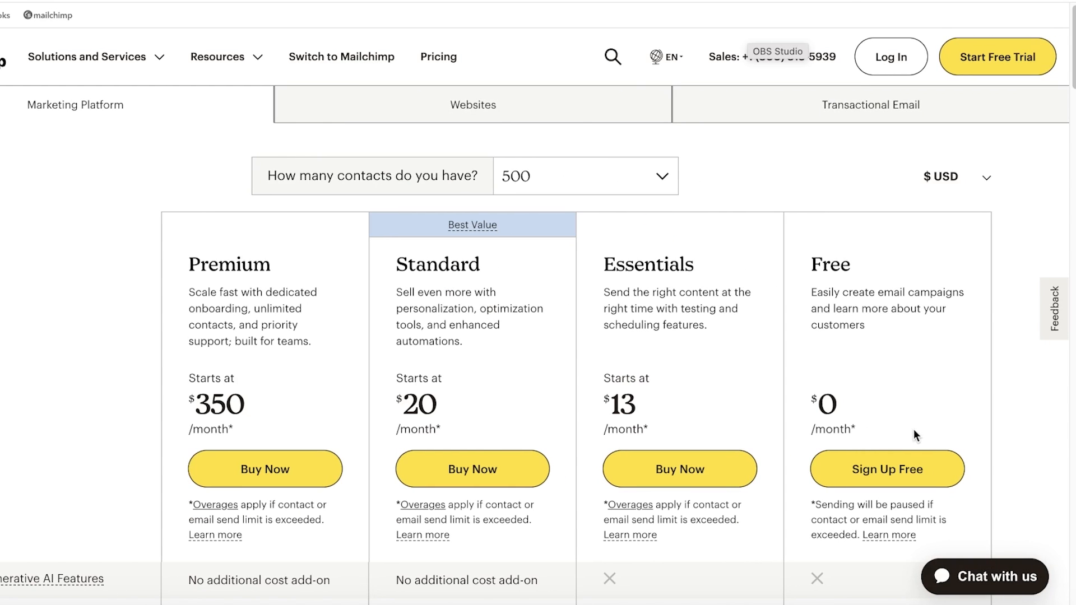
left_click(883, 466)
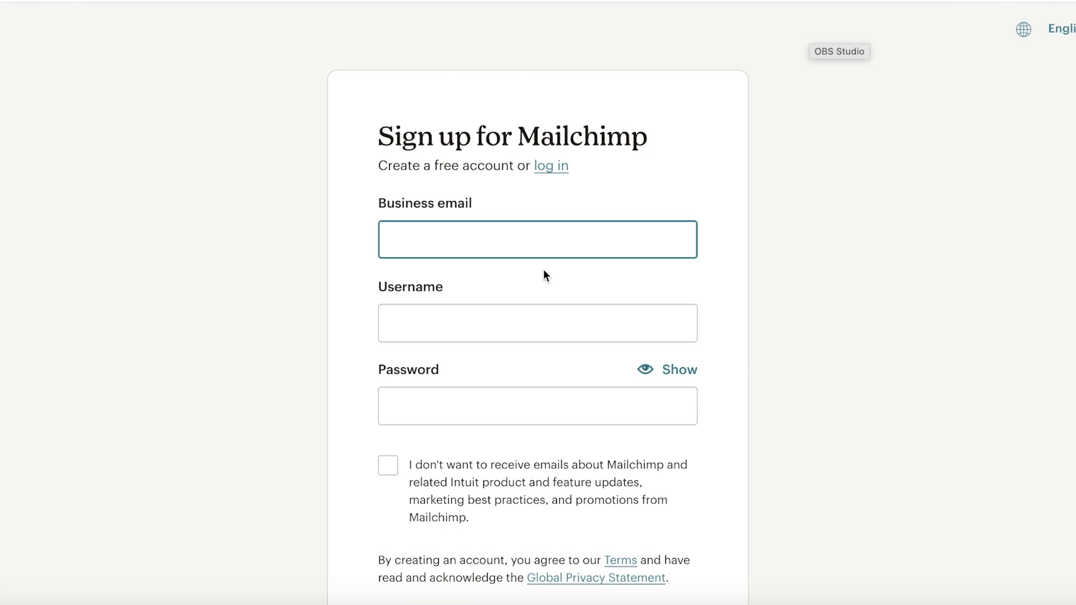
- Fill in the saved business email and an account password, then submit the signup form
type("wei")
key("BackSpace")
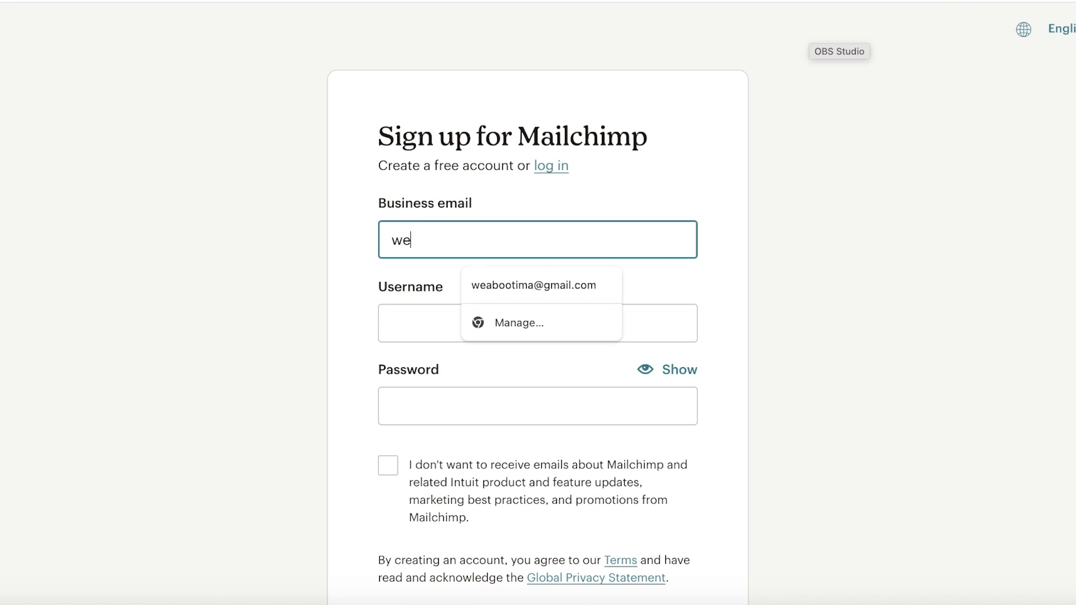
left_click(499, 283)
left_click(485, 424)
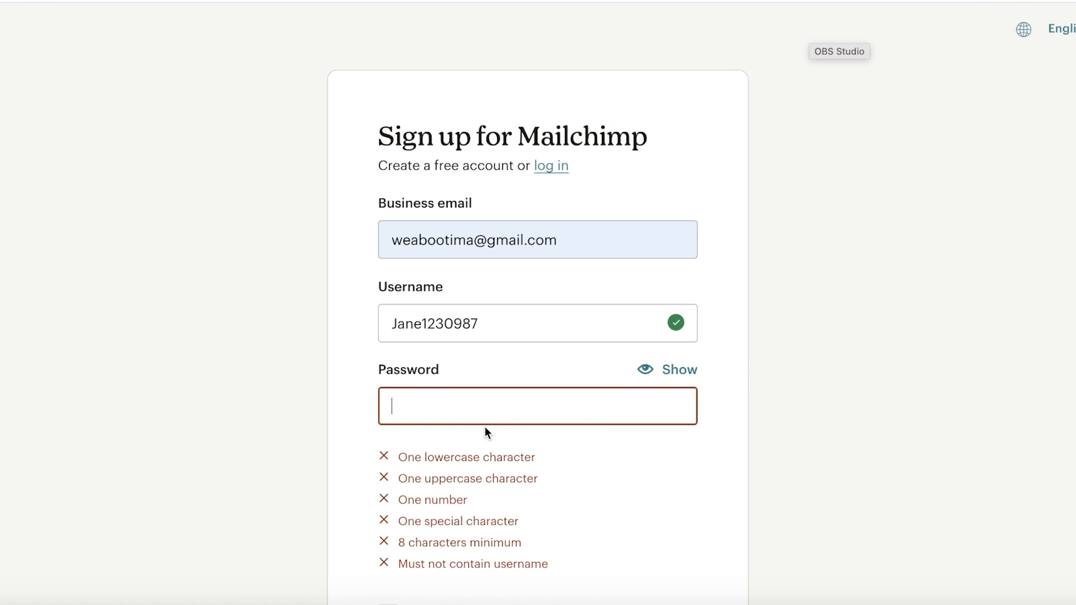
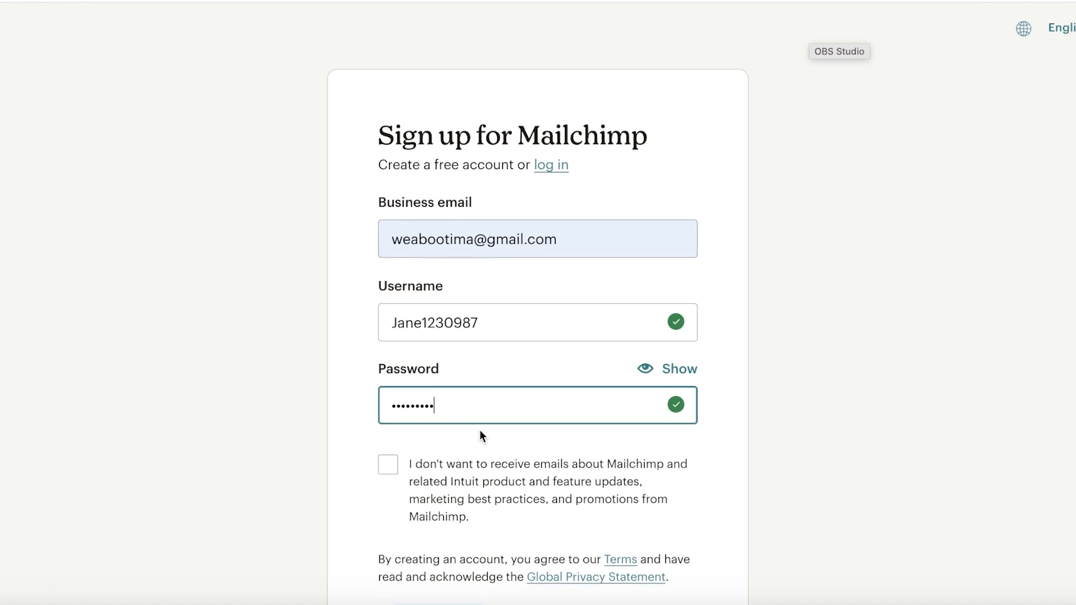
scroll(480, 429, "down", 3)
left_click(436, 455)
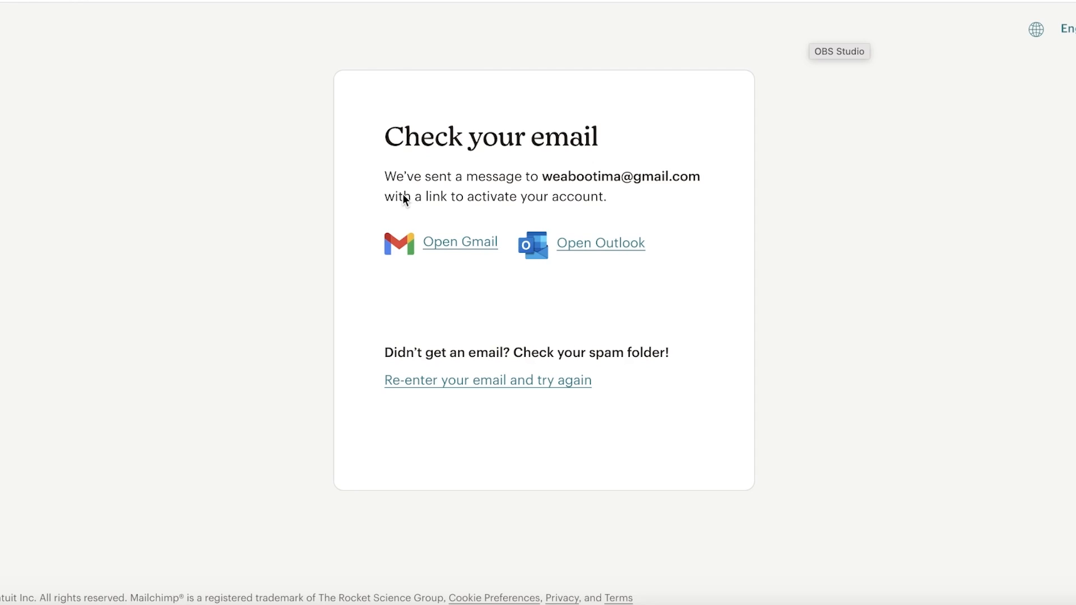
- Open Gmail in a new tab and follow the Activate Account link in Mailchimp's activation email
key("ctrl+t")
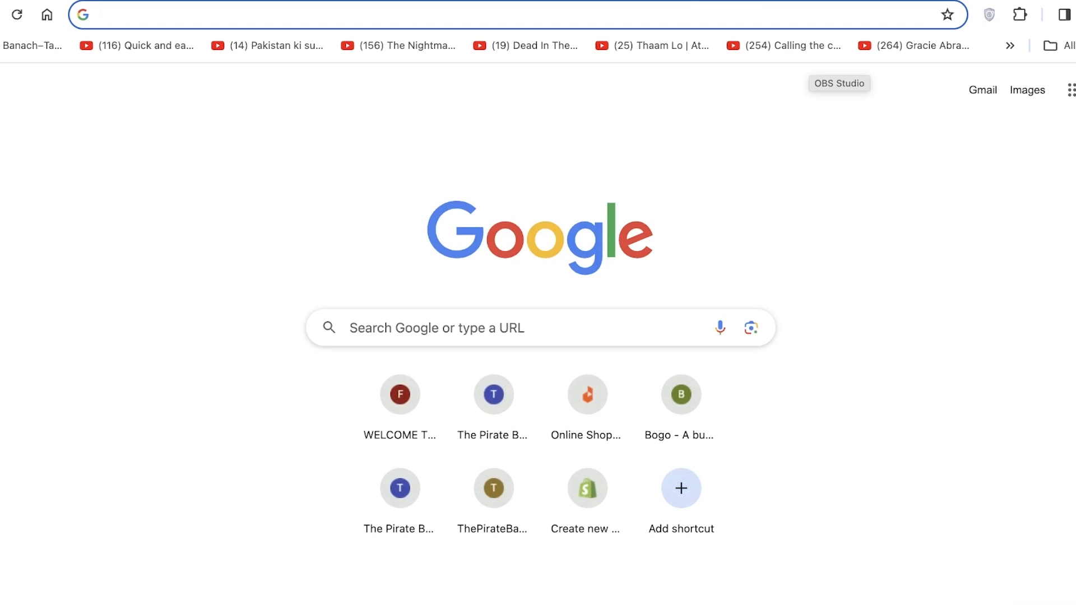
type("gm")
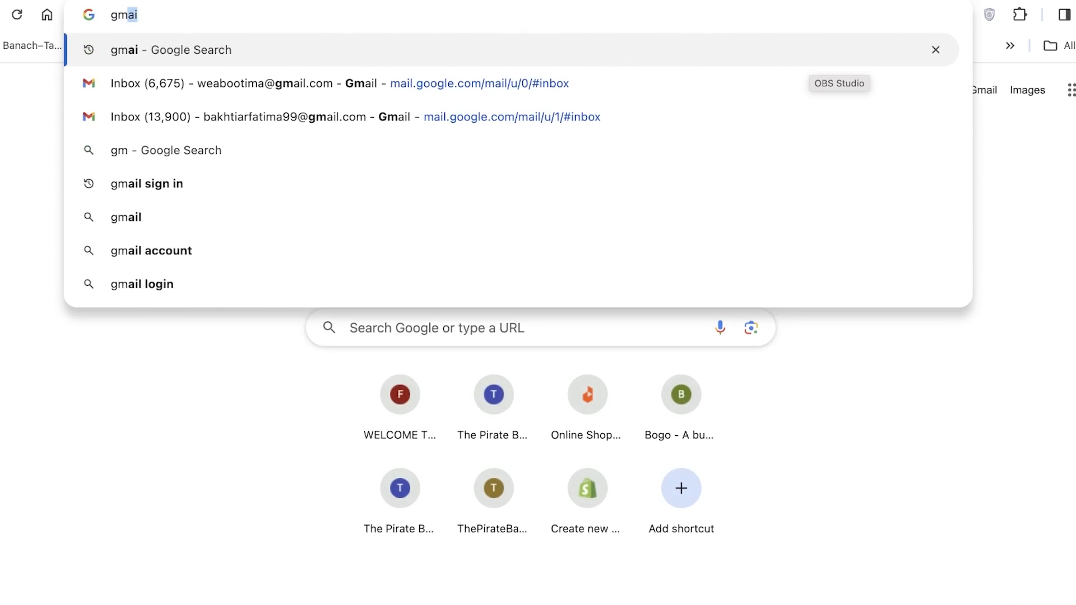
left_click(424, 89)
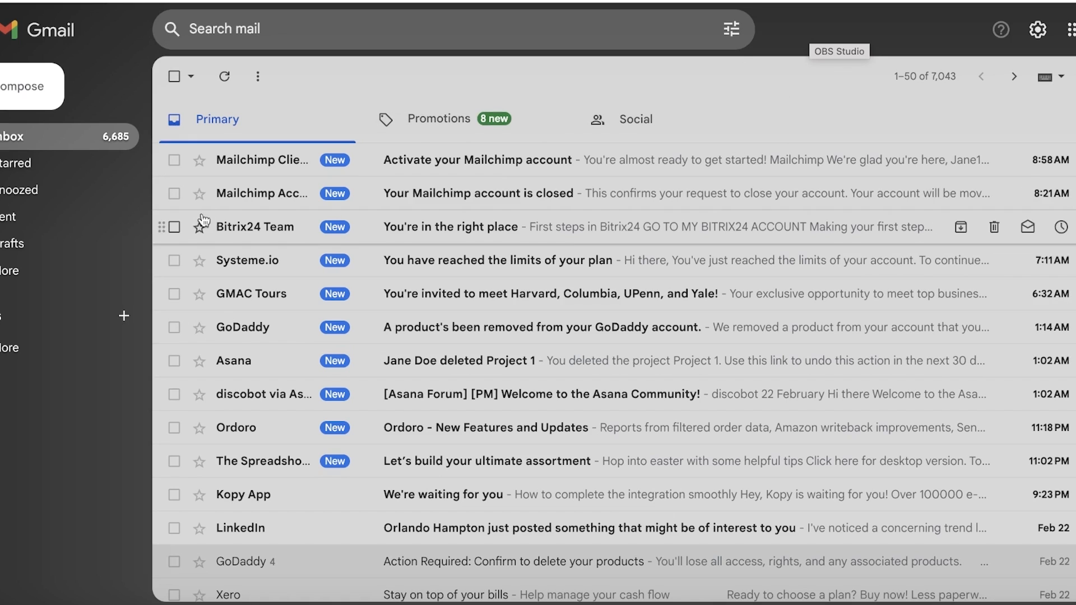
left_click(261, 163)
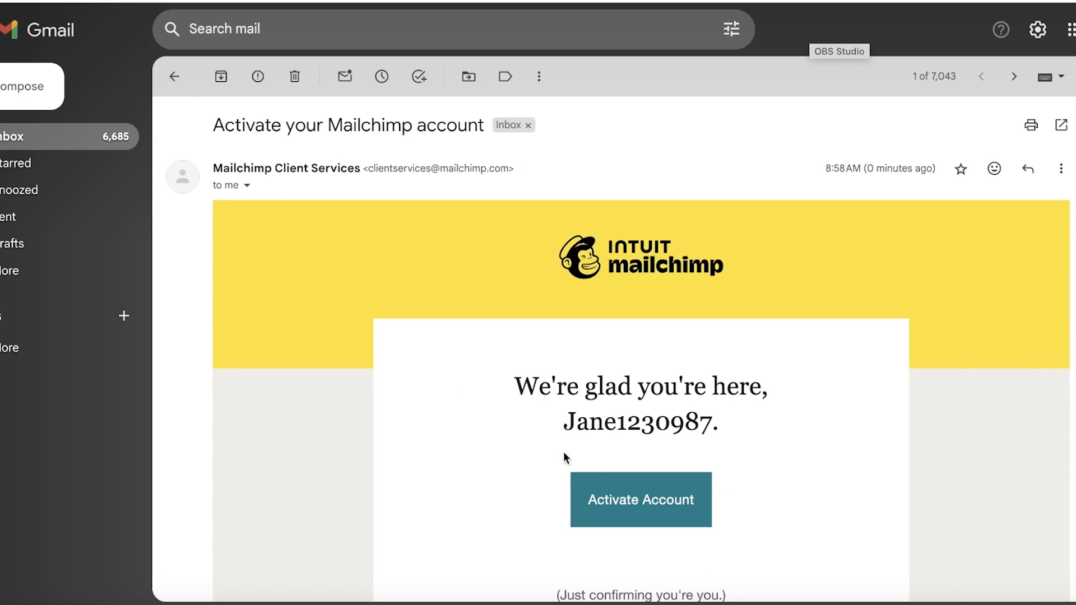
scroll(594, 466, "down", 3)
left_click(624, 319)
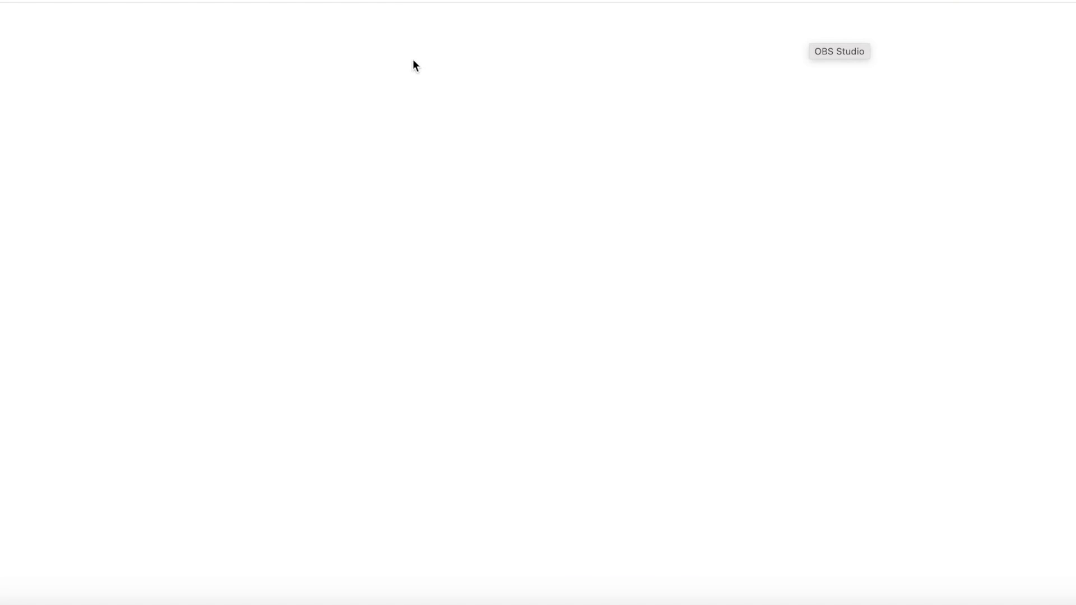
- Enter the user's first and last name and business name 'Durden', then submit the profile
left_click(325, 0)
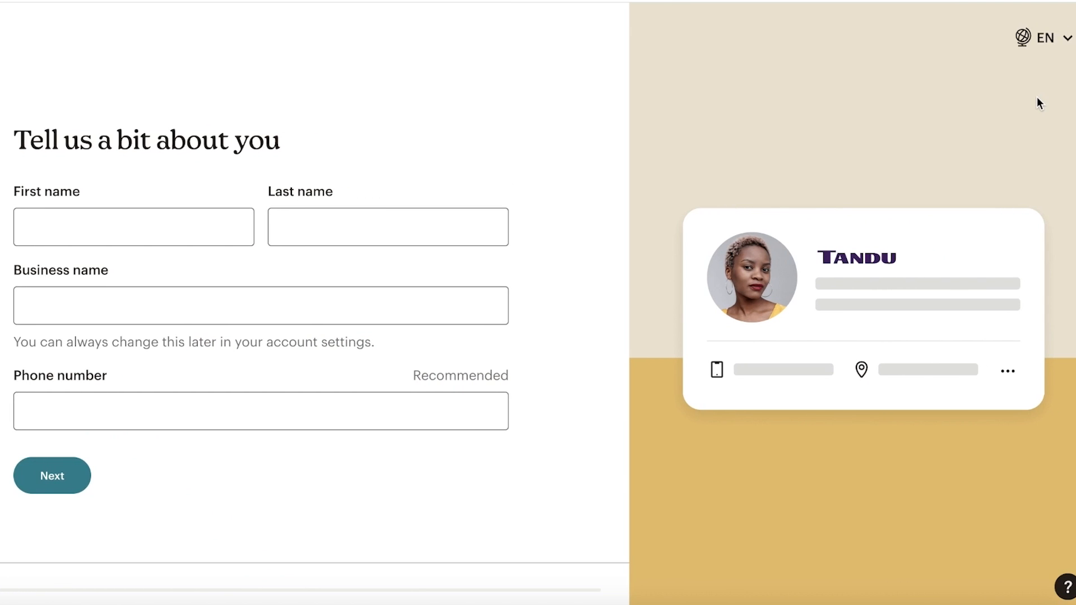
left_click(135, 228)
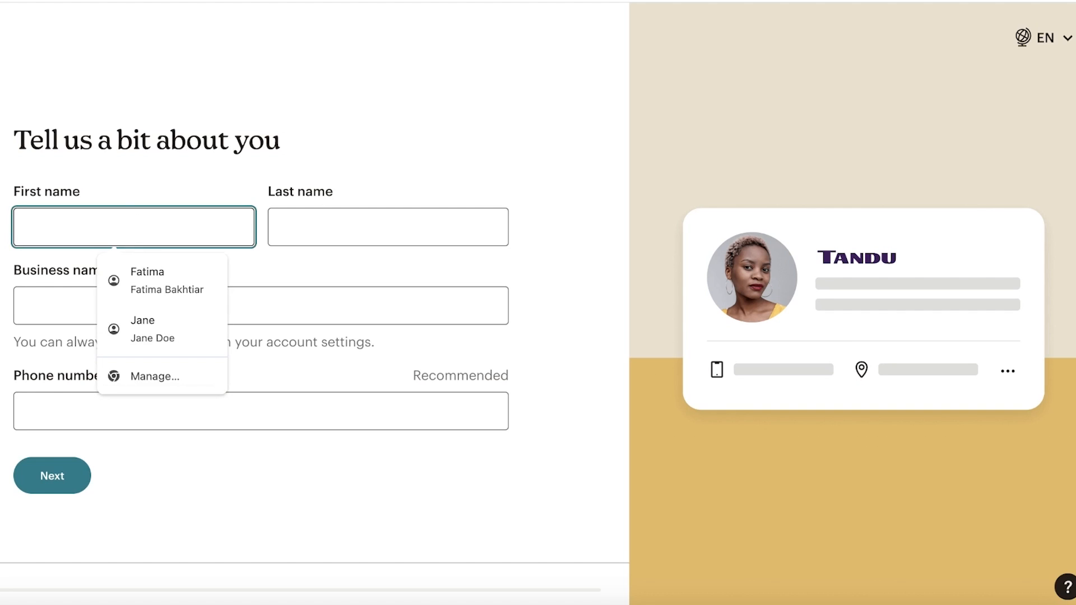
type("Jane")
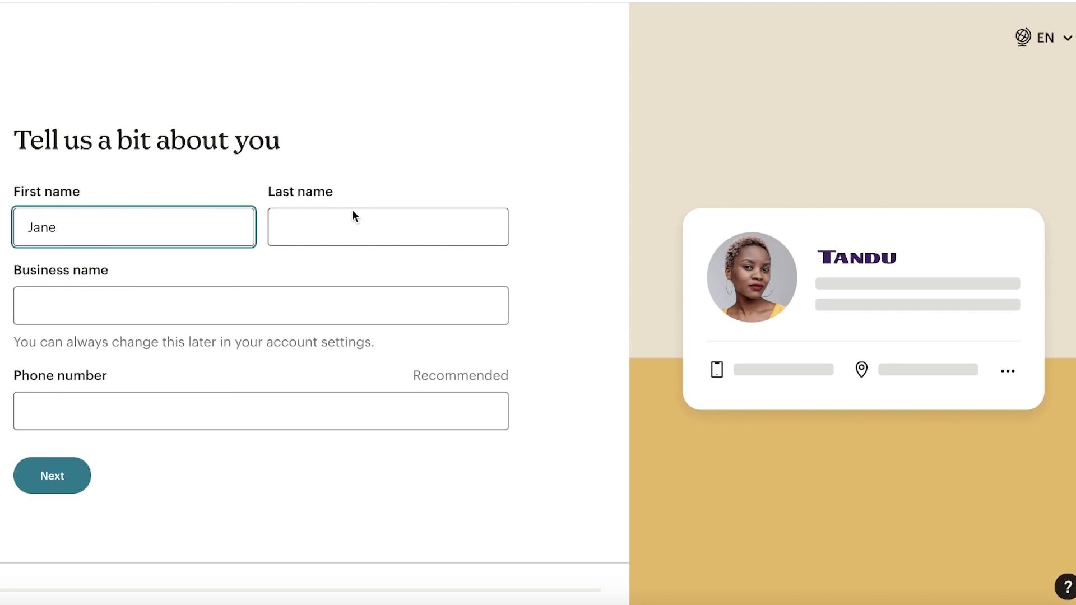
left_click(352, 213)
type("Doe")
left_click(180, 307)
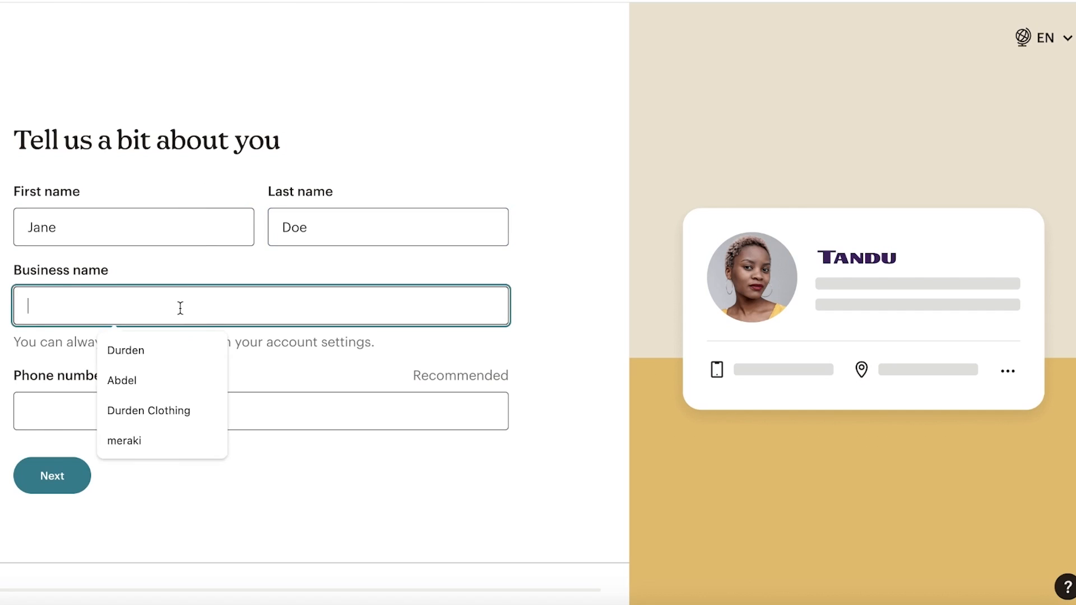
type("A")
key("BackSpace")
type("Durden")
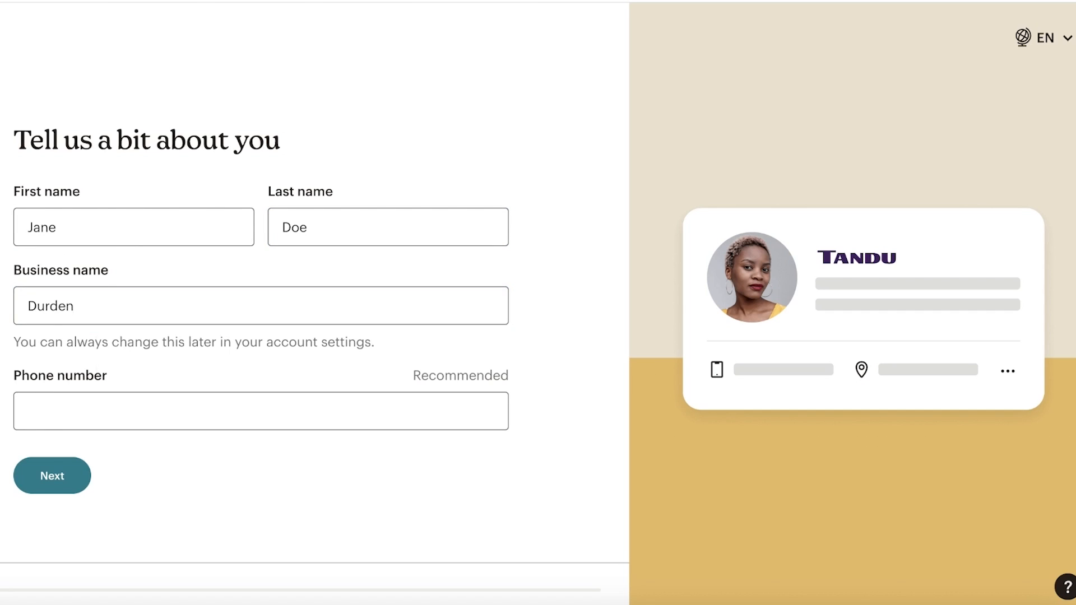
left_click(40, 470)
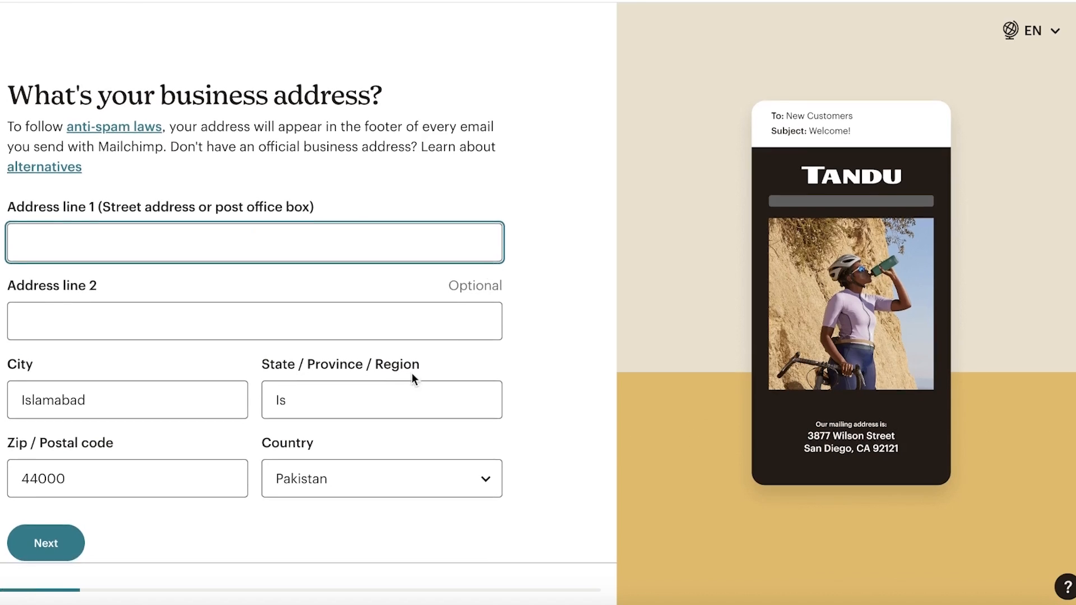
- Submit the business address line, then skip the goal, features and email contacts questions
scroll(25, 325, "down", 1)
type("AAA")
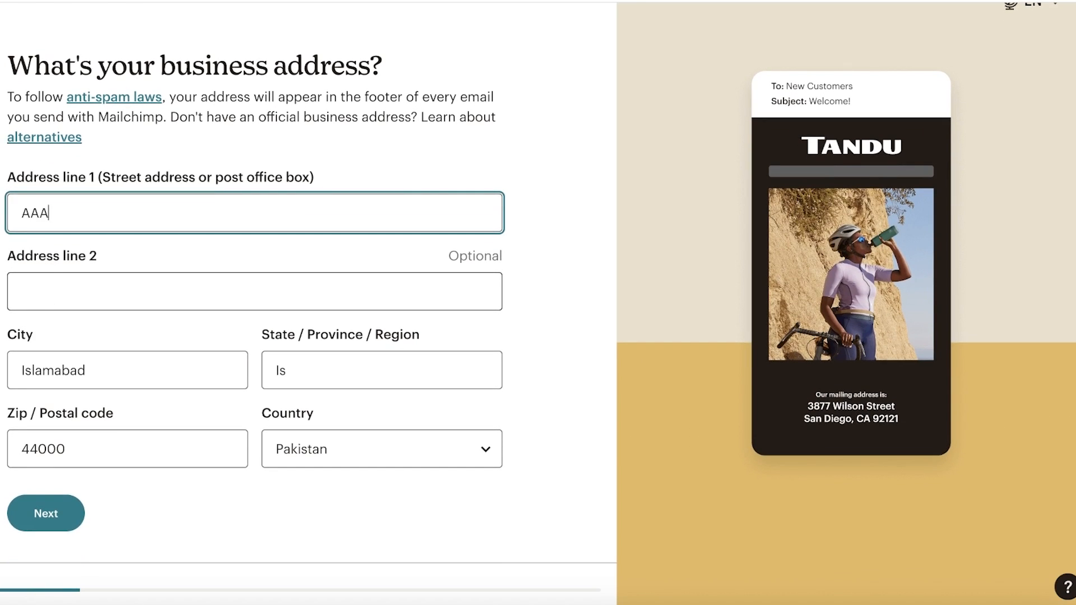
type("F-6")
left_click(62, 504)
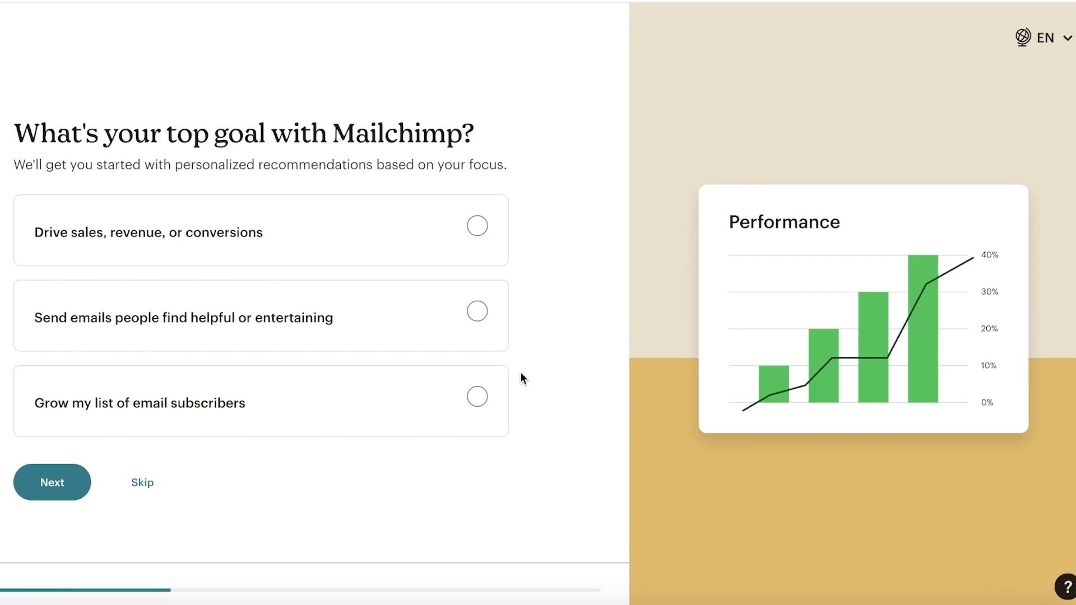
left_click(138, 485)
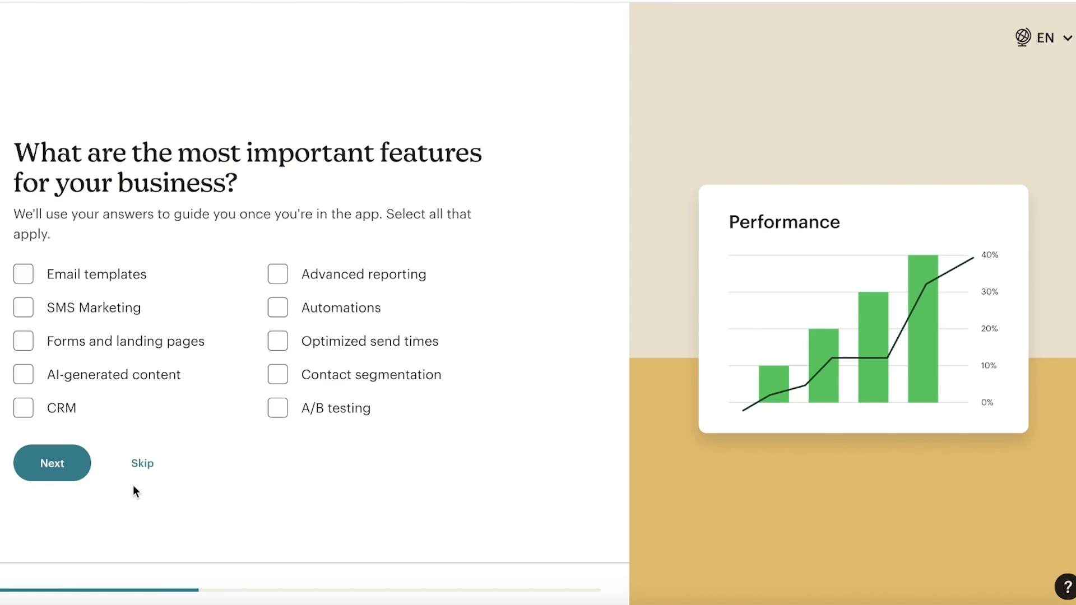
left_click(139, 468)
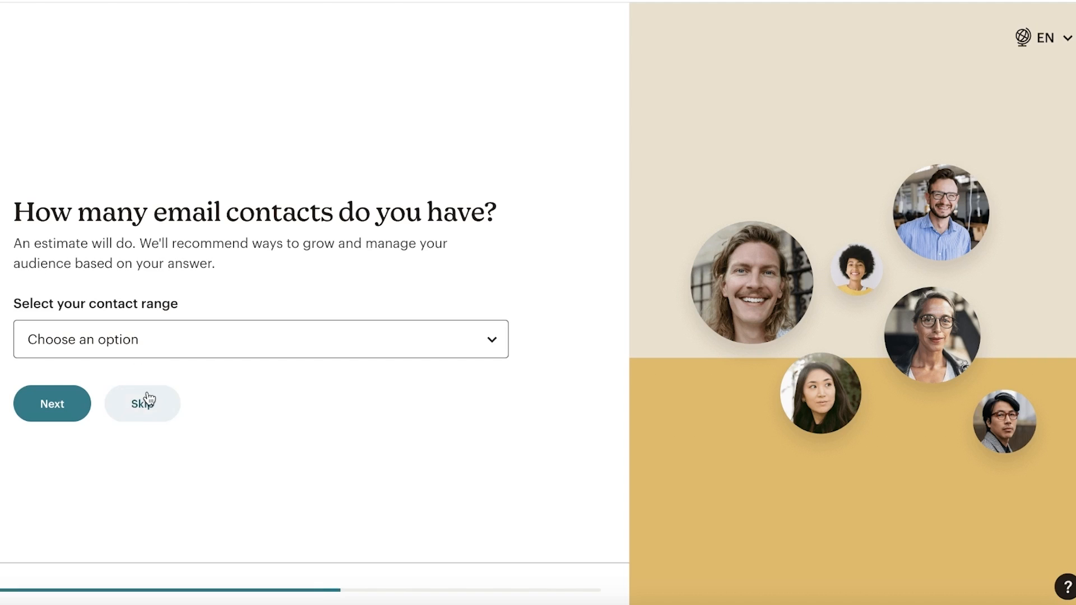
left_click(144, 401)
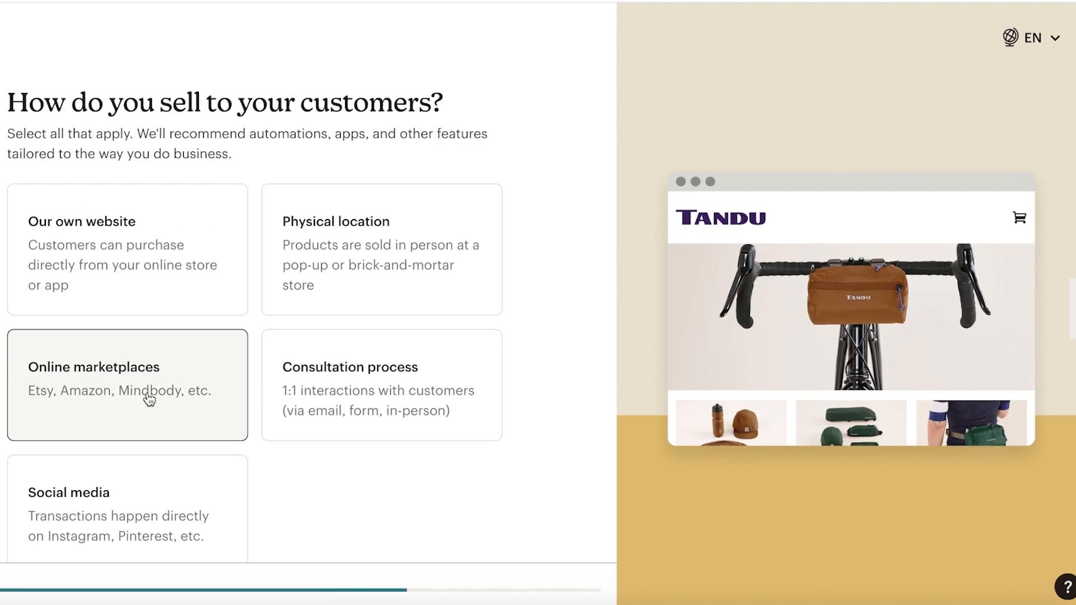
- Choose Our own website and Online marketplaces as sales channels and continue
scroll(134, 462, "down", 2)
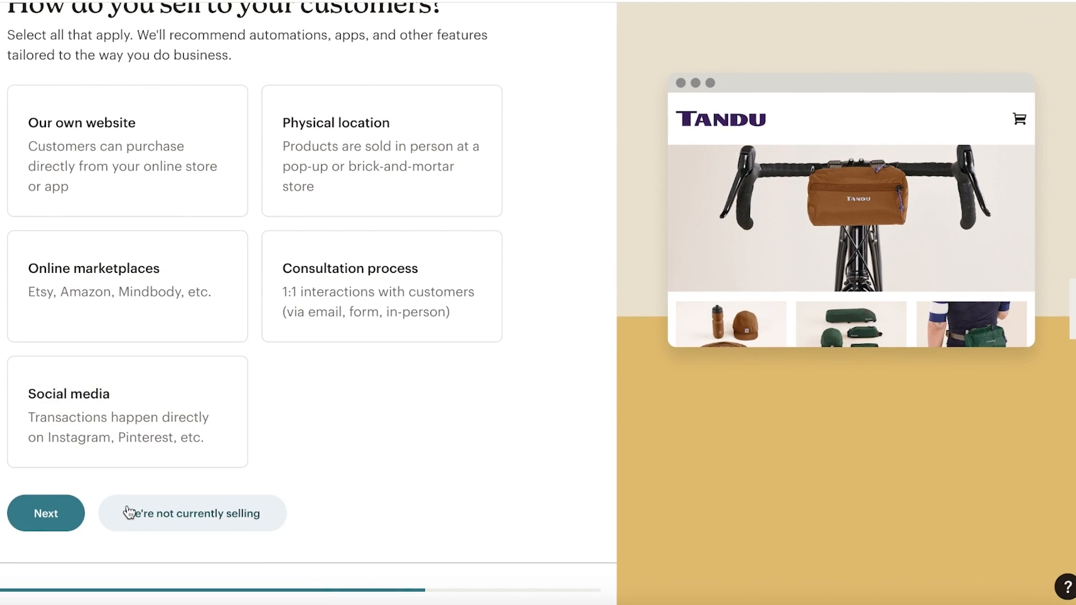
scroll(180, 475, "up", 2)
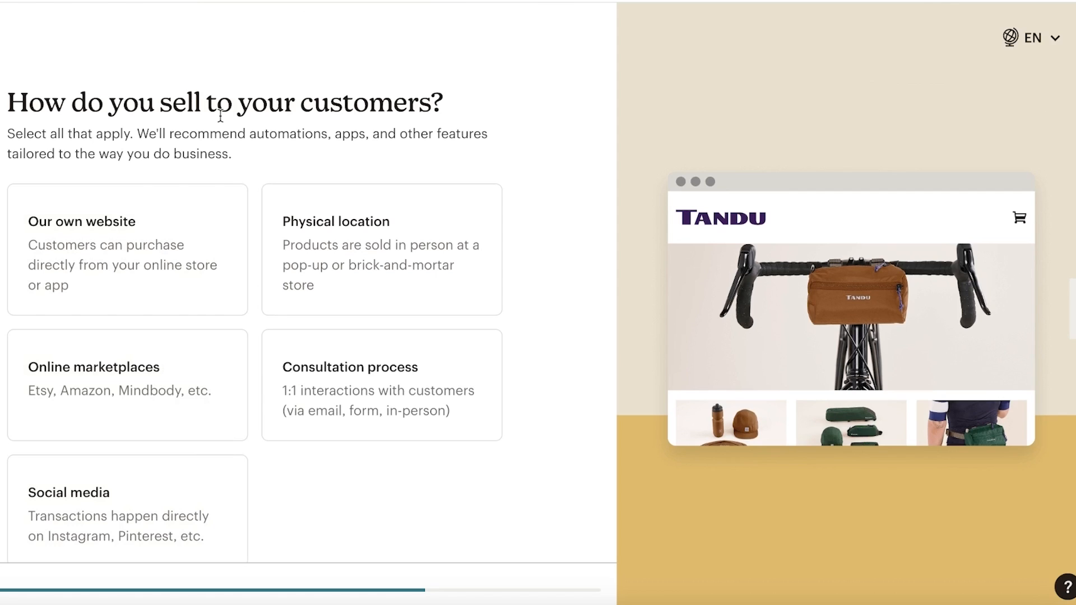
scroll(137, 223, "down", 2)
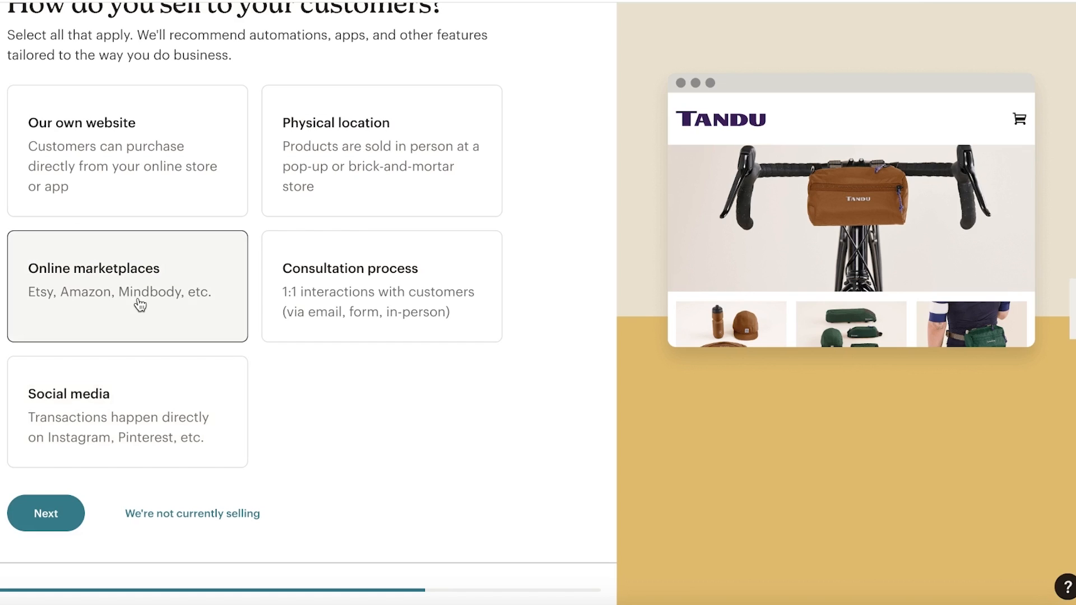
left_click(142, 186)
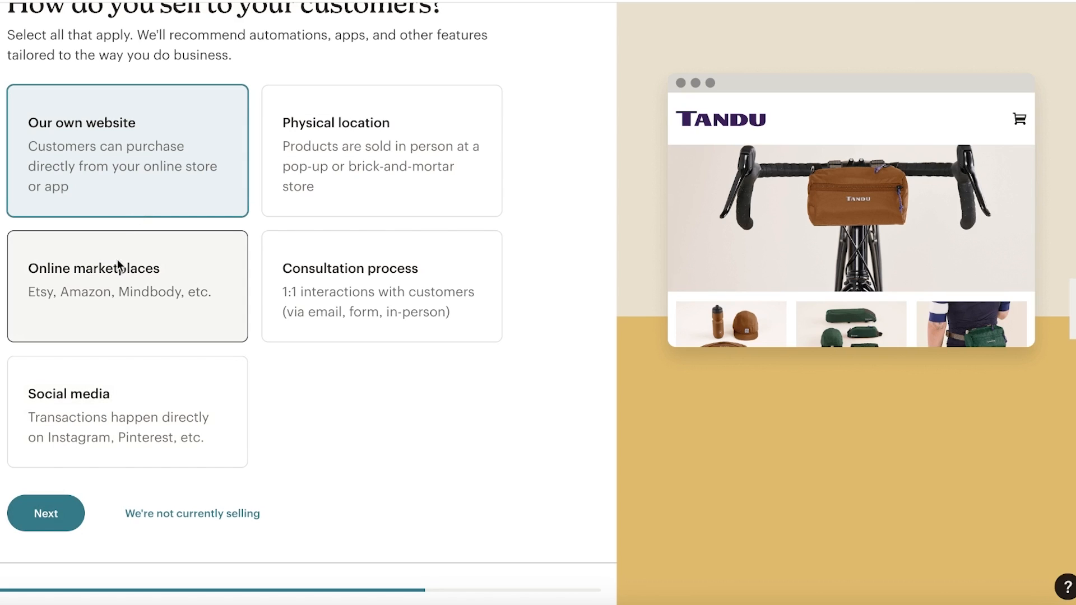
left_click(100, 304)
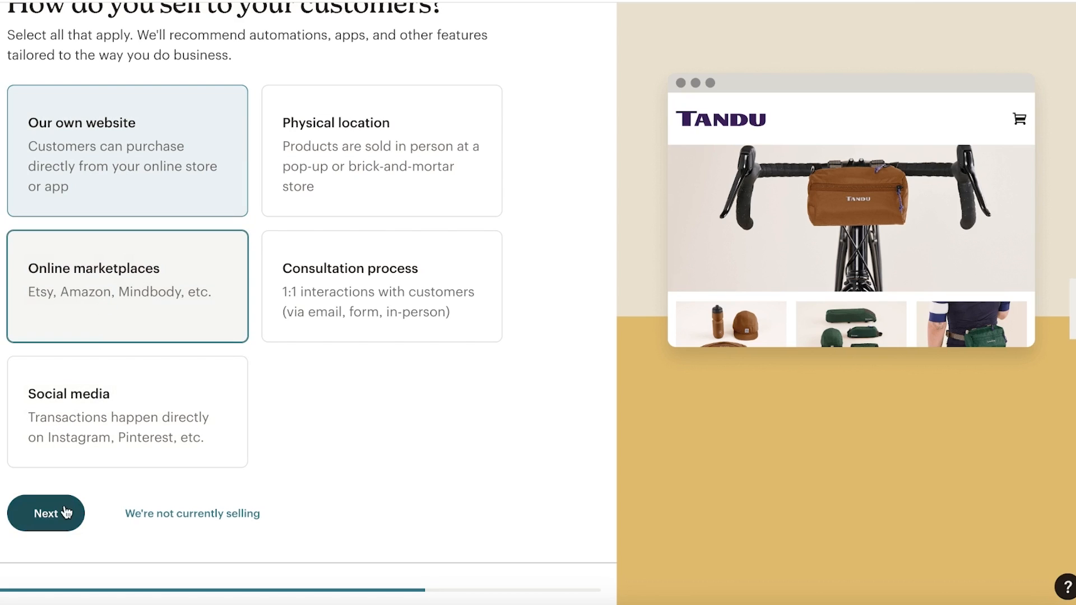
left_click(46, 513)
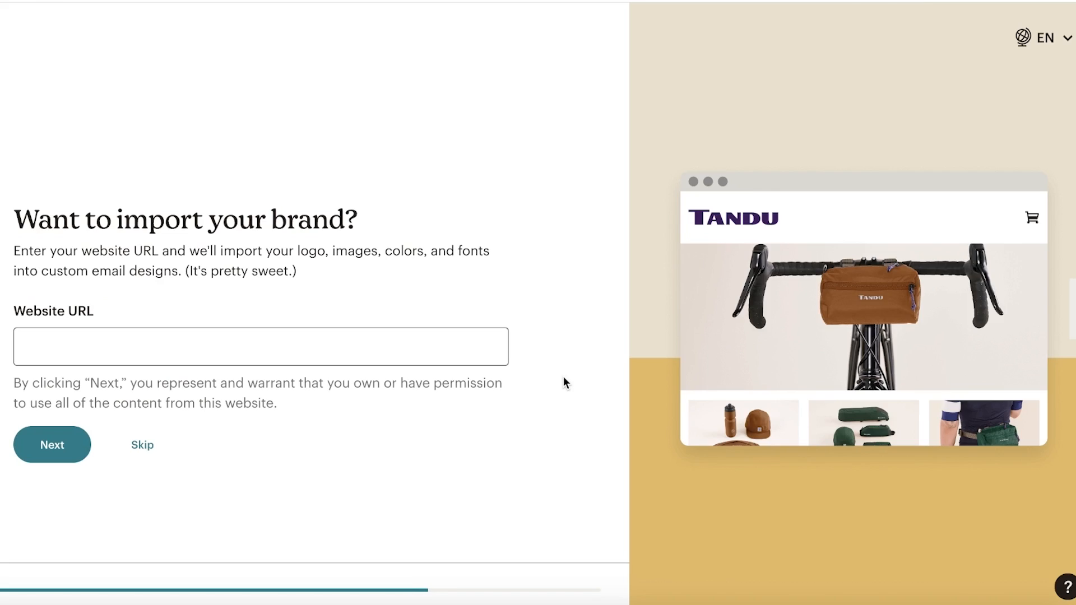
- Leave the Website URL field empty and skip the brand import step
left_click(272, 350)
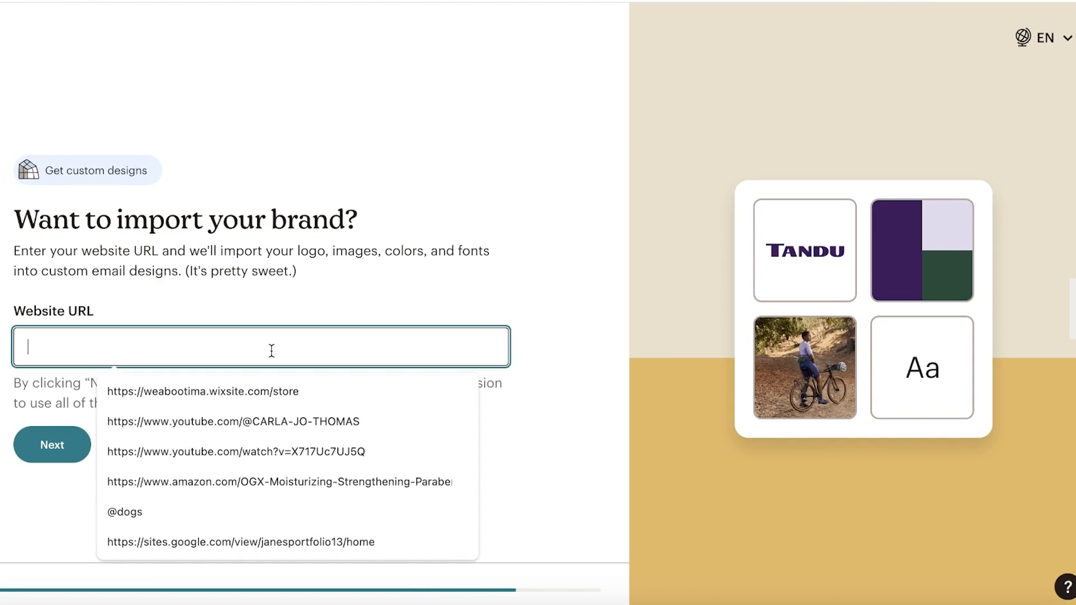
left_click(311, 284)
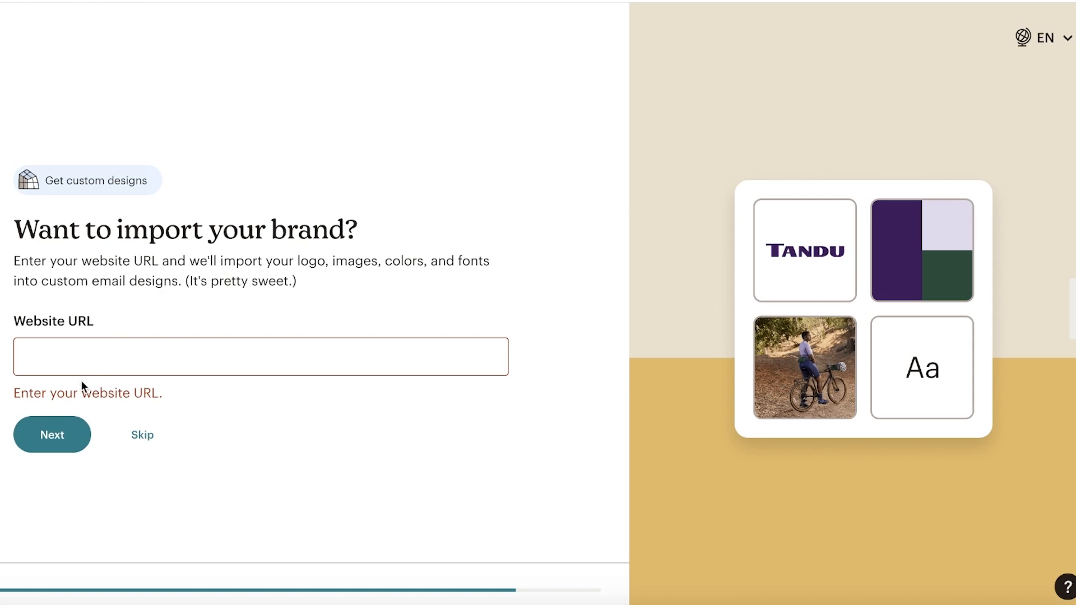
left_click(124, 439)
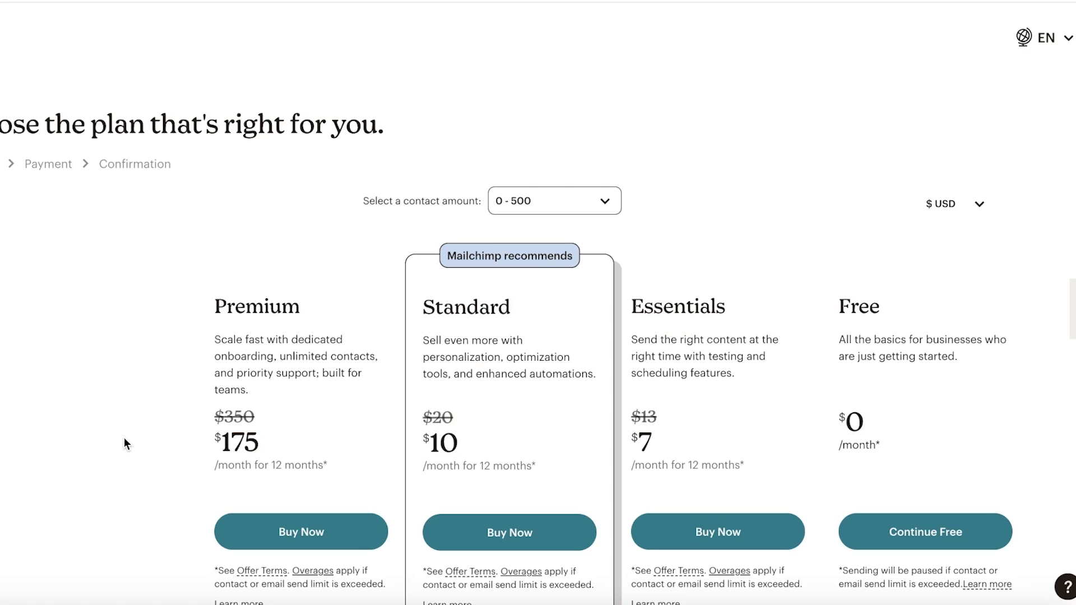
- Choose Continue Free under the Free plan
scroll(401, 407, "down", 7)
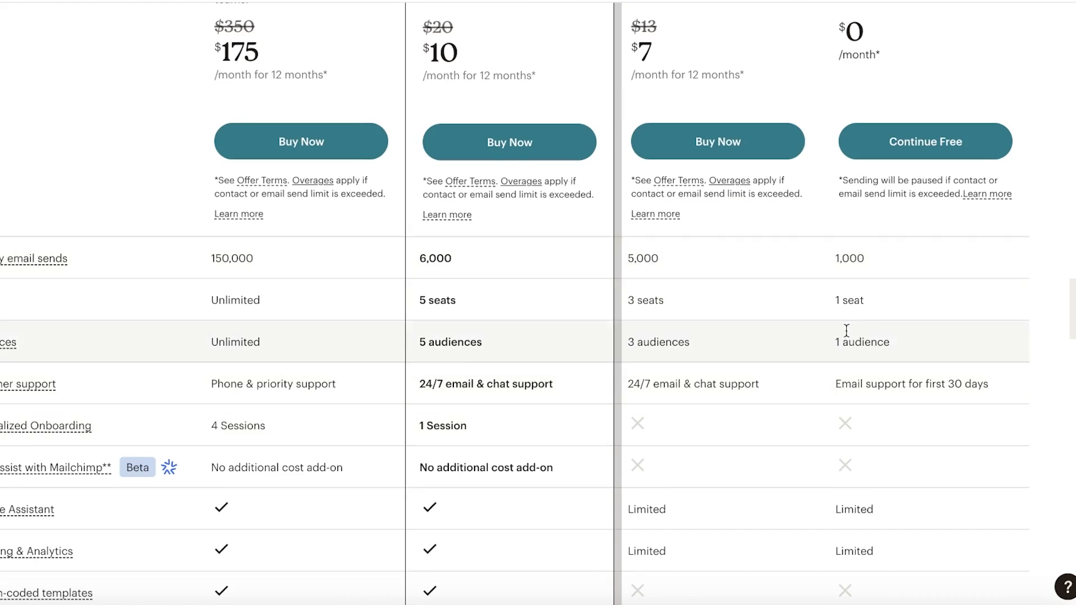
left_click(909, 147)
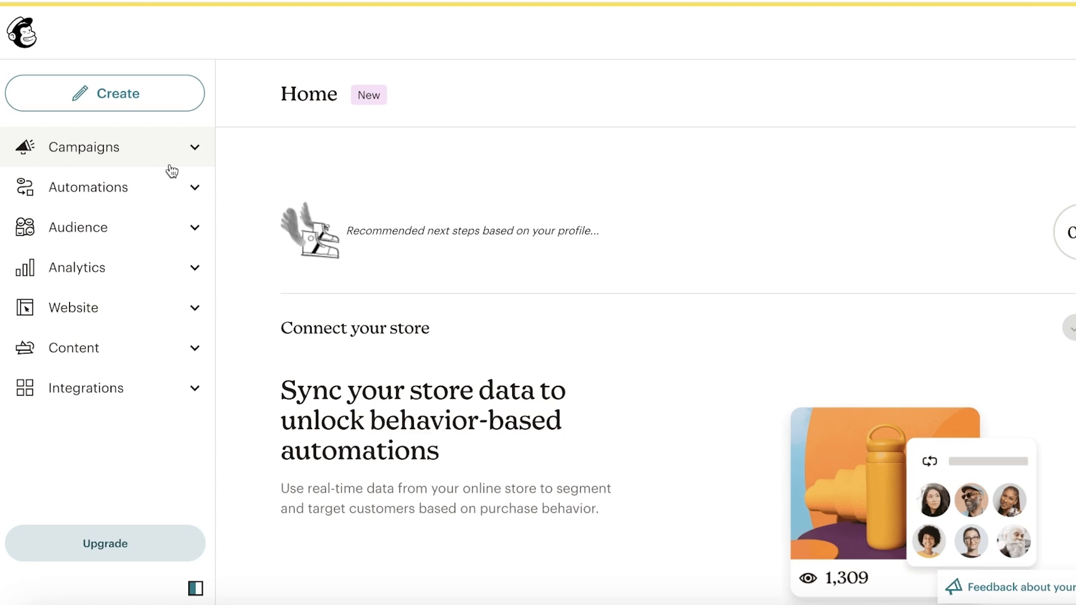
- Go to the Audience dashboard, then list All contacts to see the one subscribed contact
left_click(106, 233)
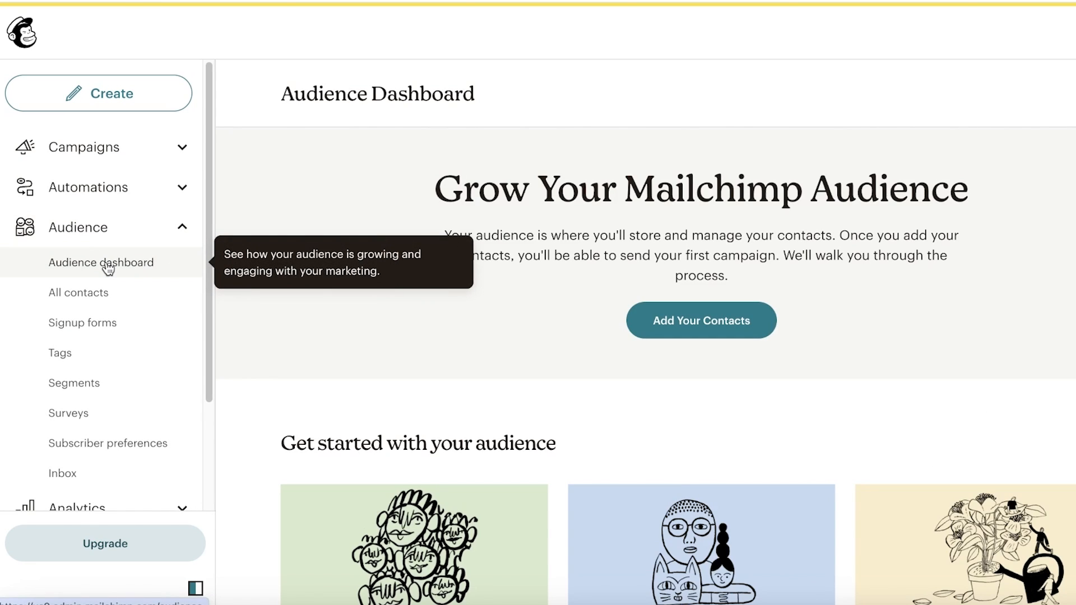
scroll(103, 278, "down", 3)
scroll(453, 241, "down", 1)
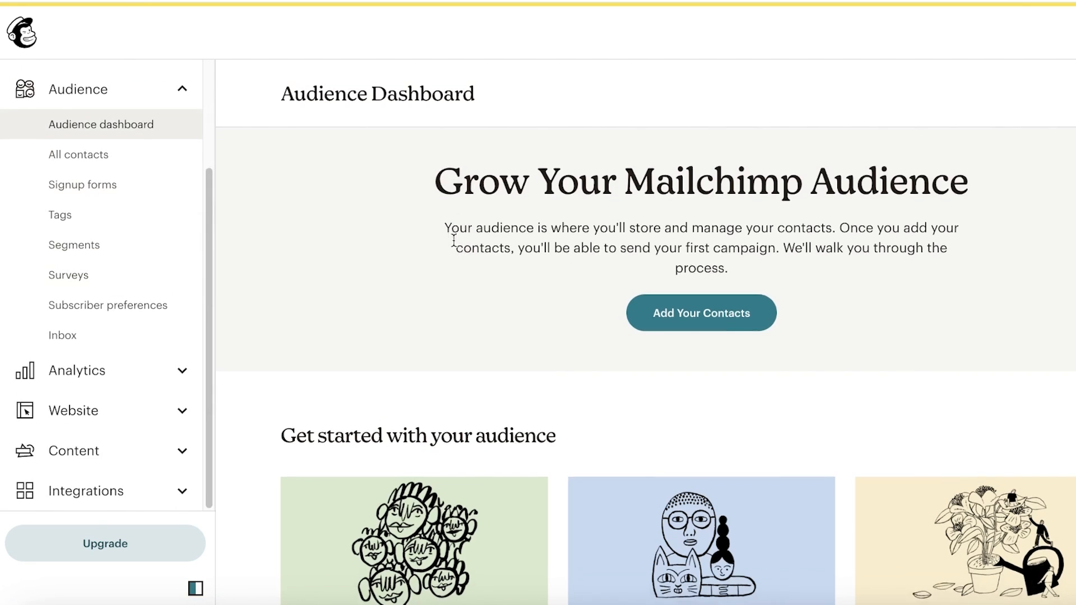
scroll(139, 297, "up", 3)
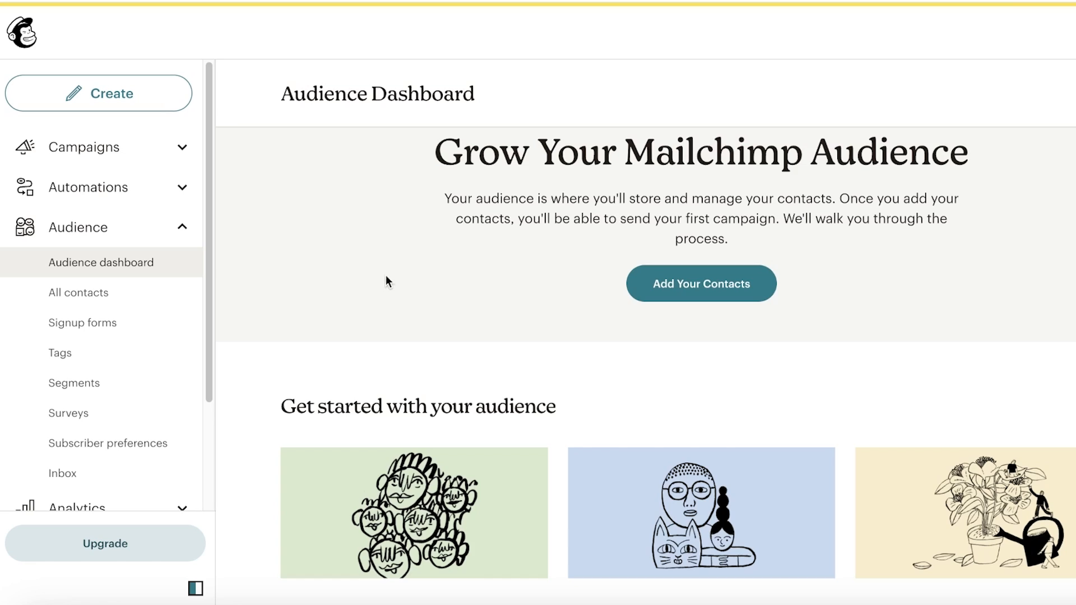
left_click(79, 297)
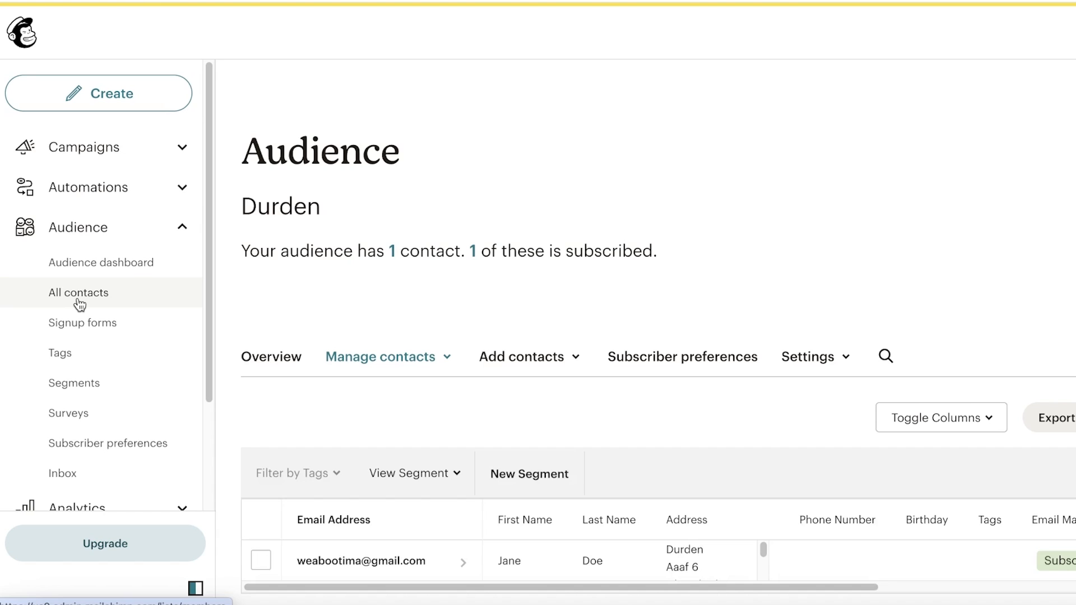
scroll(79, 304, "down", 3)
scroll(630, 442, "down", 2)
scroll(146, 320, "up", 1)
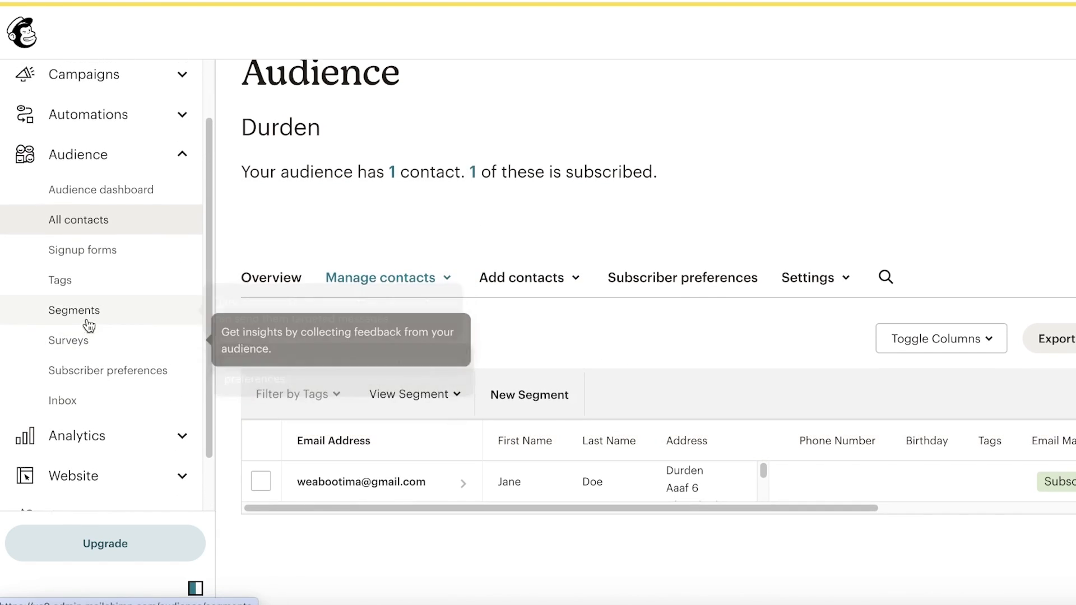
scroll(89, 325, "up", 2)
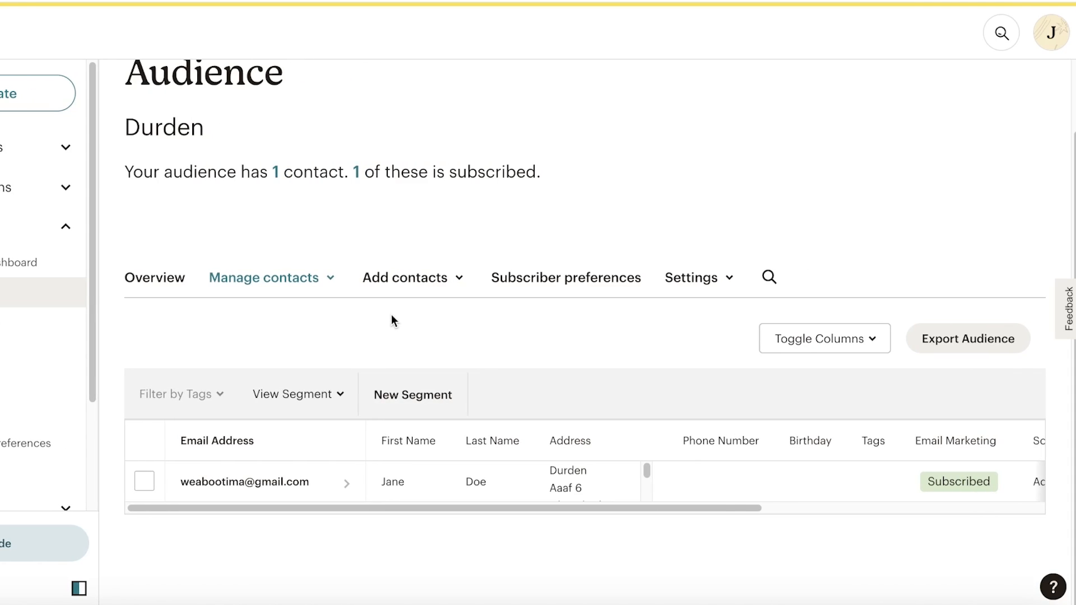
left_click(414, 274)
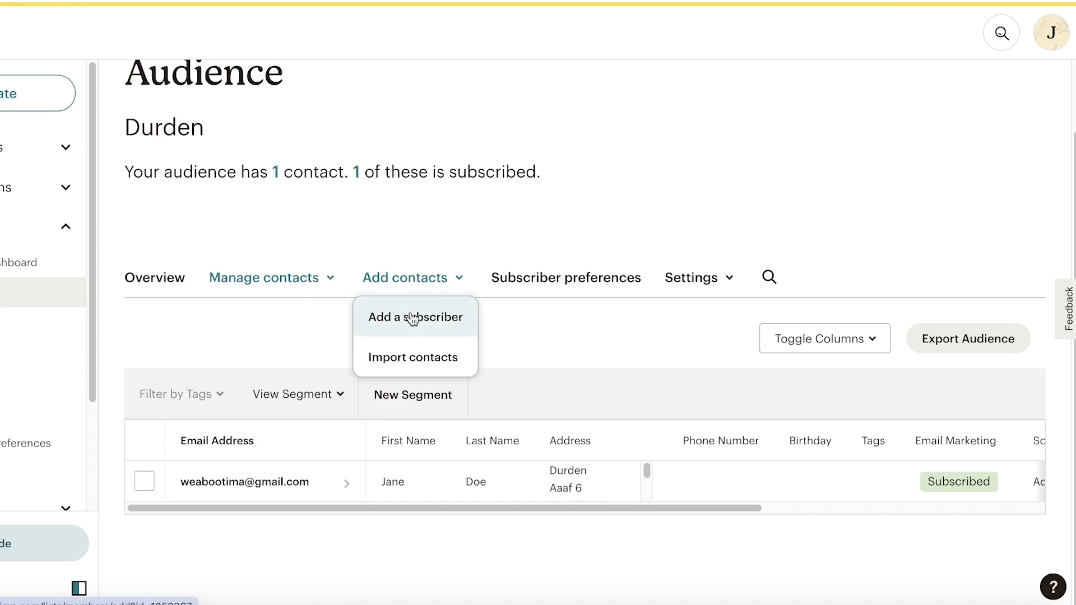
left_click(411, 354)
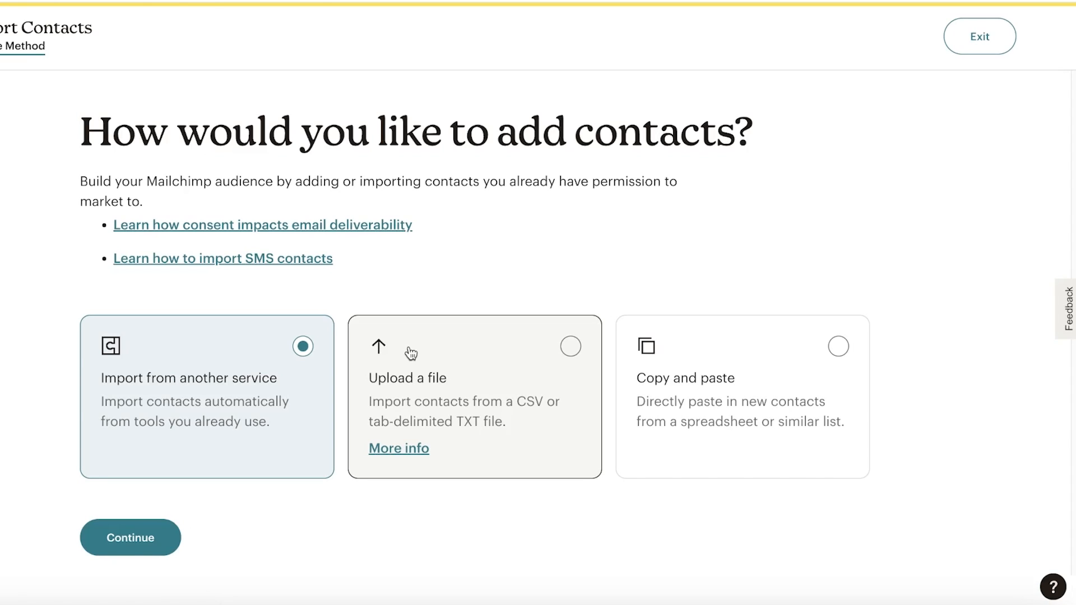
left_click(510, 358)
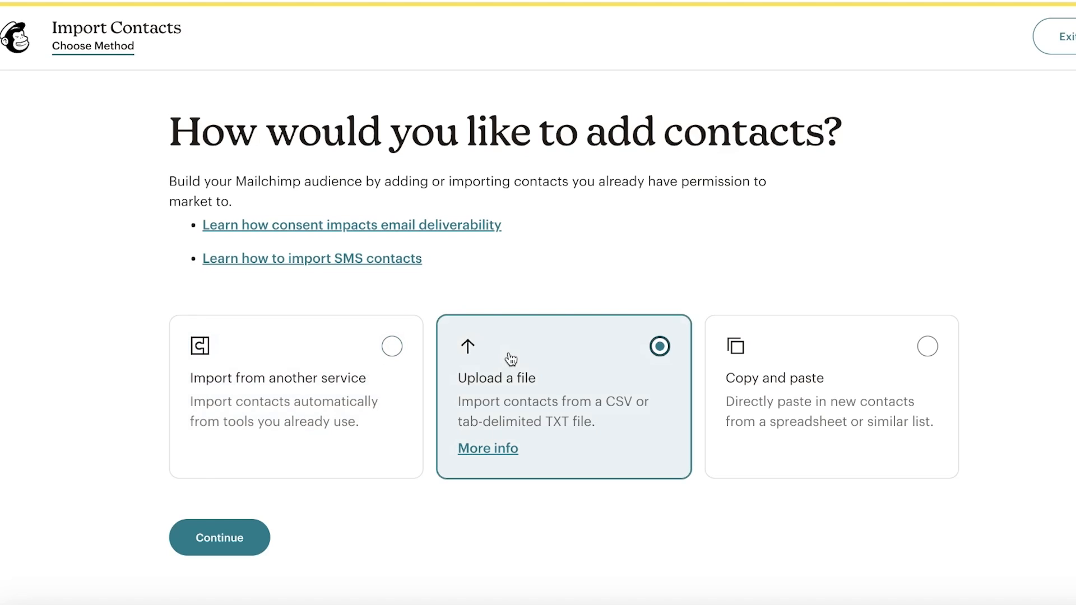
left_click(765, 388)
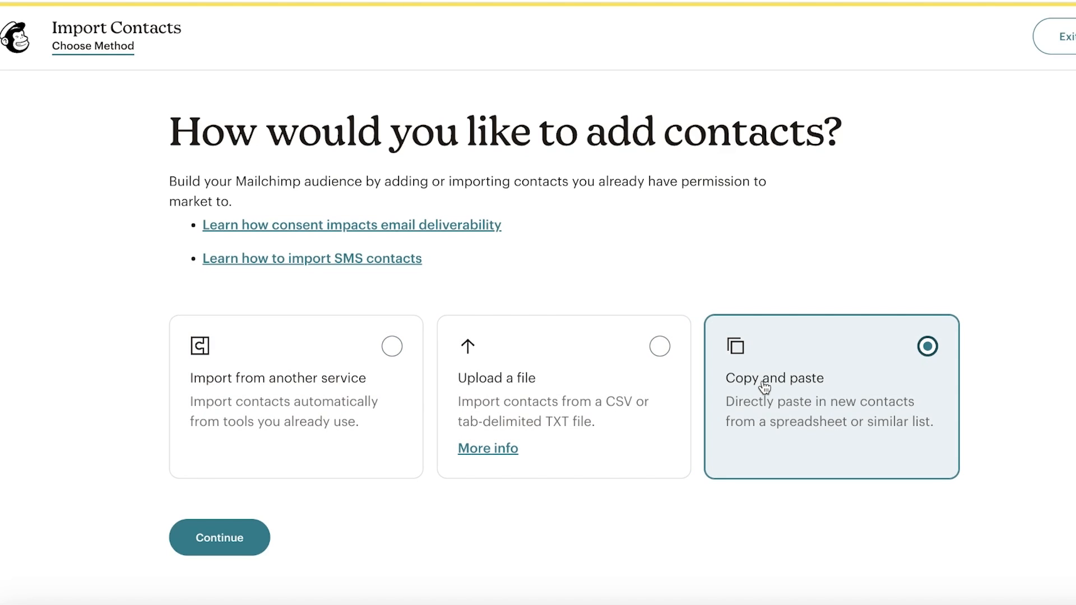
left_click(306, 475)
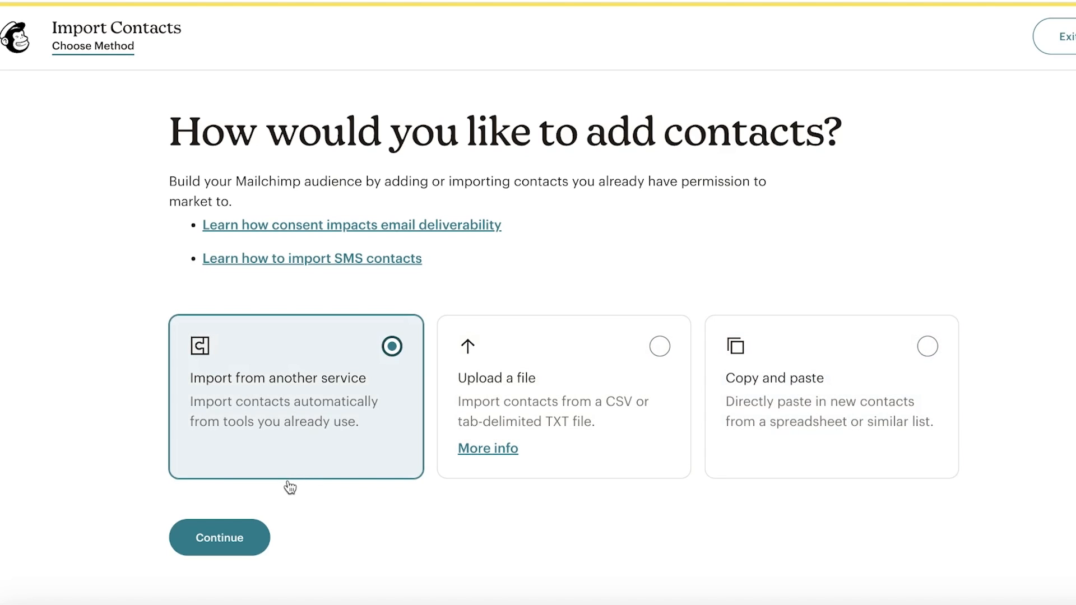
left_click(207, 553)
scroll(813, 218, "down", 3)
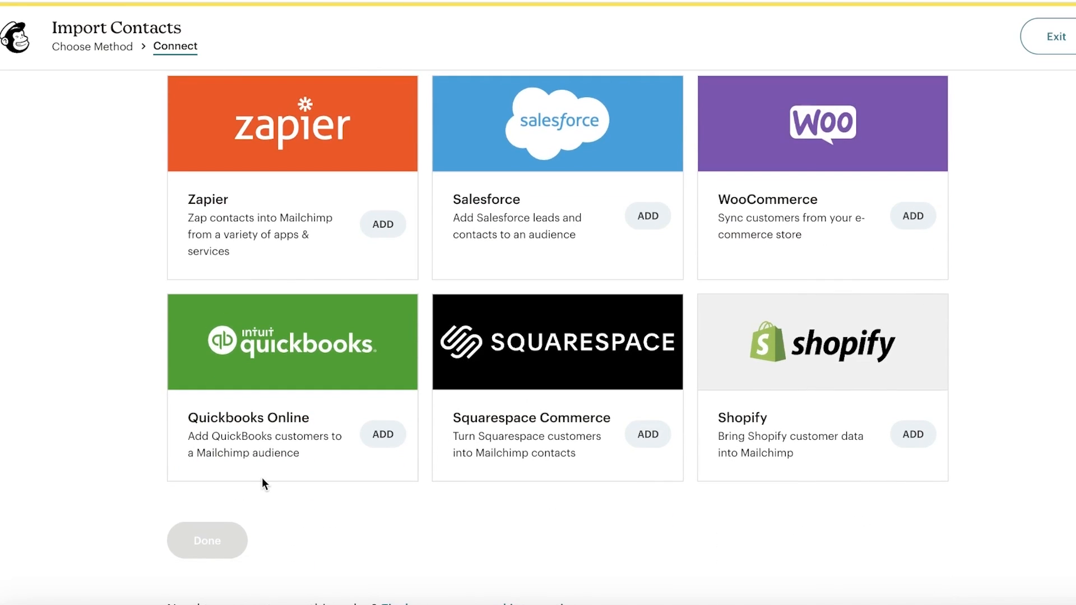
scroll(264, 481, "up", 3)
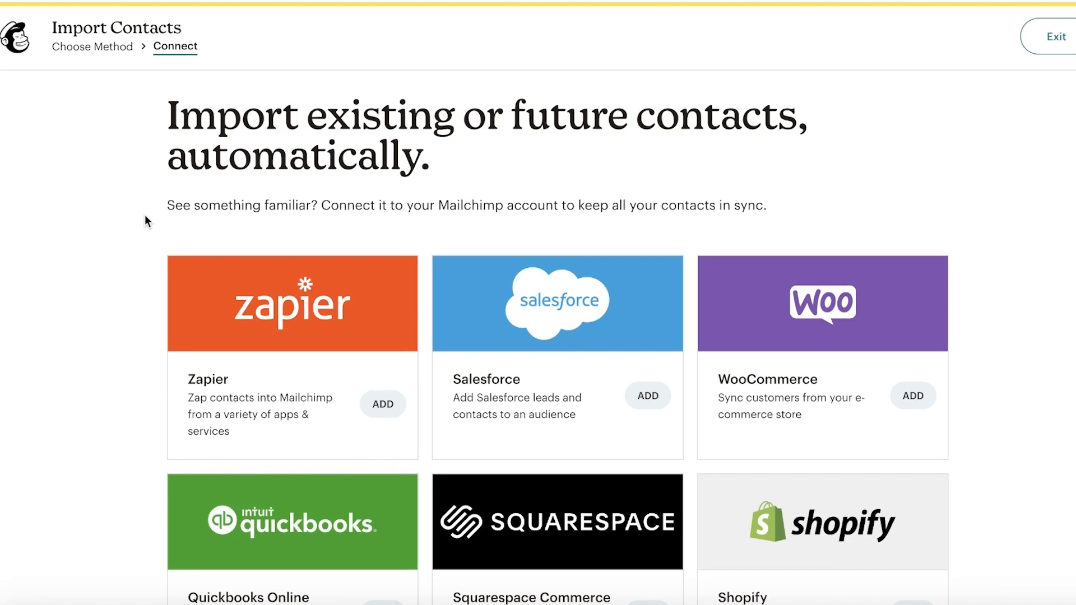
left_click(17, 45)
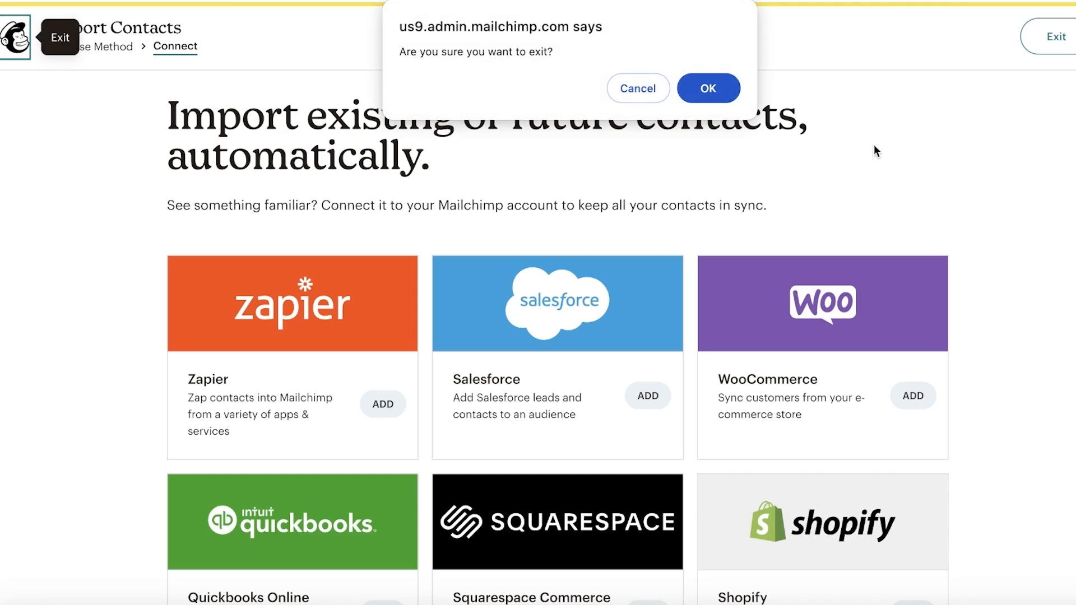
left_click(721, 90)
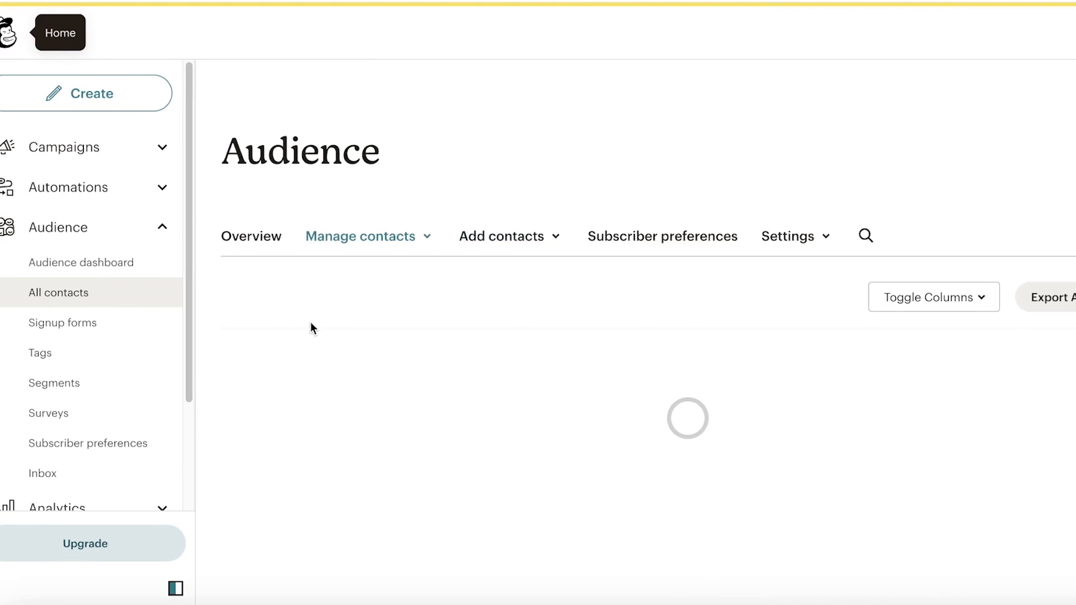
left_click(494, 359)
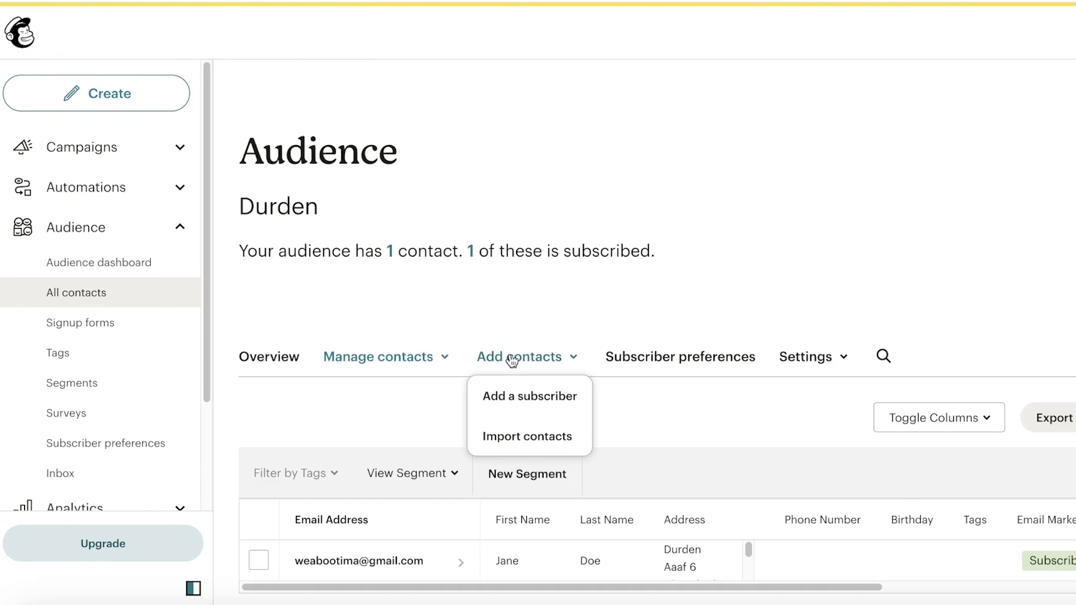
left_click(513, 404)
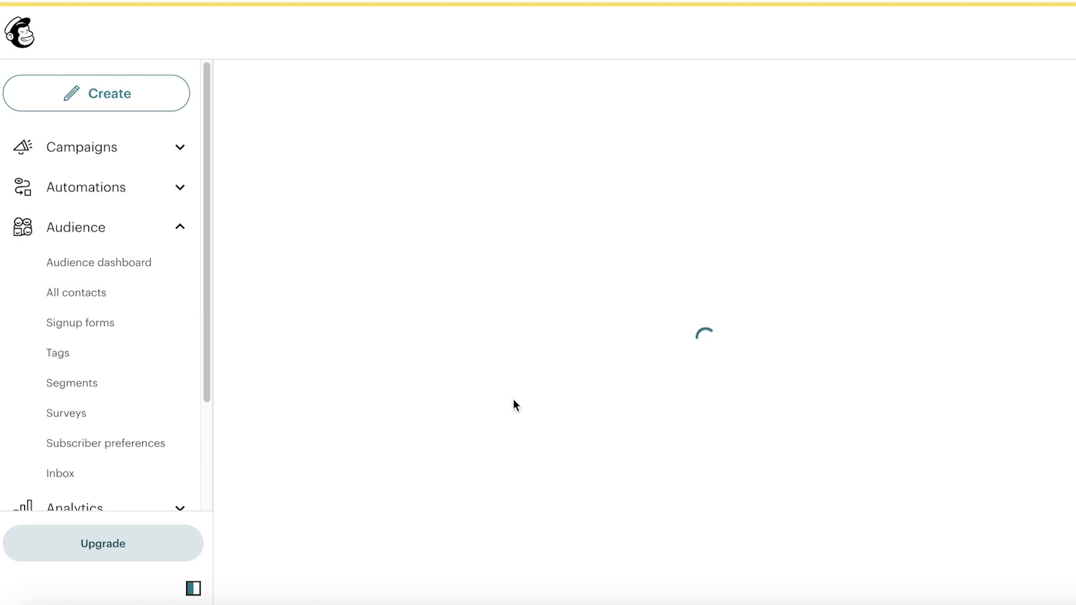
scroll(467, 353, "down", 6)
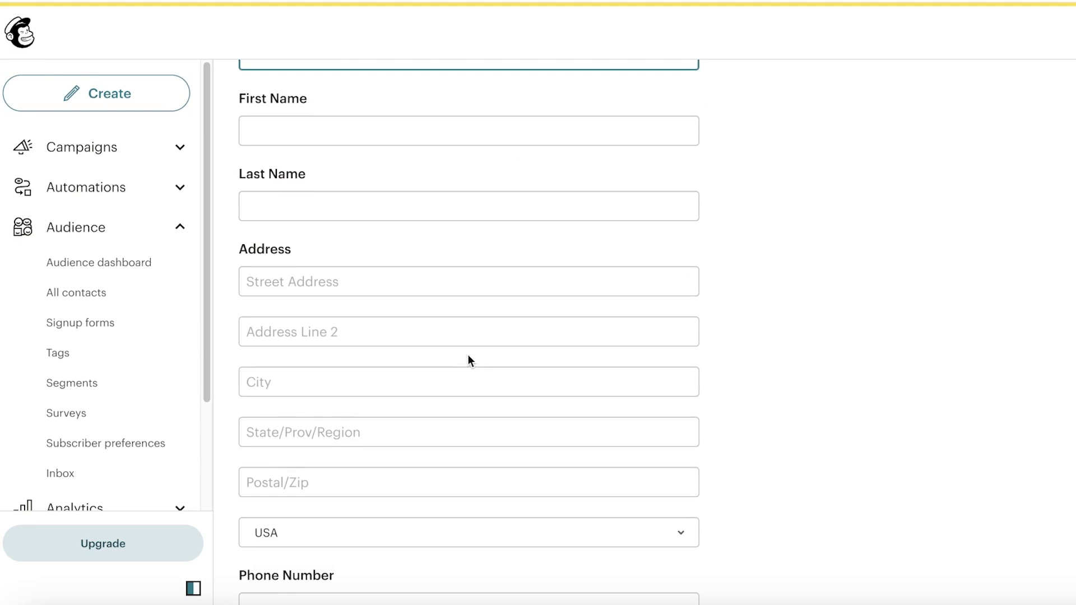
scroll(473, 353, "down", 3)
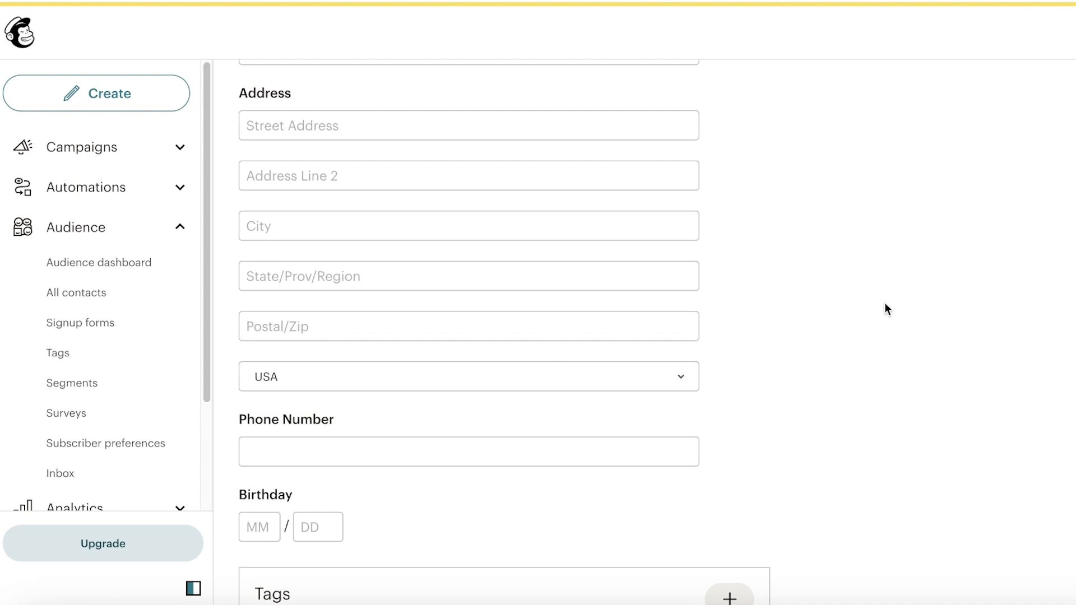
scroll(885, 305, "up", 10)
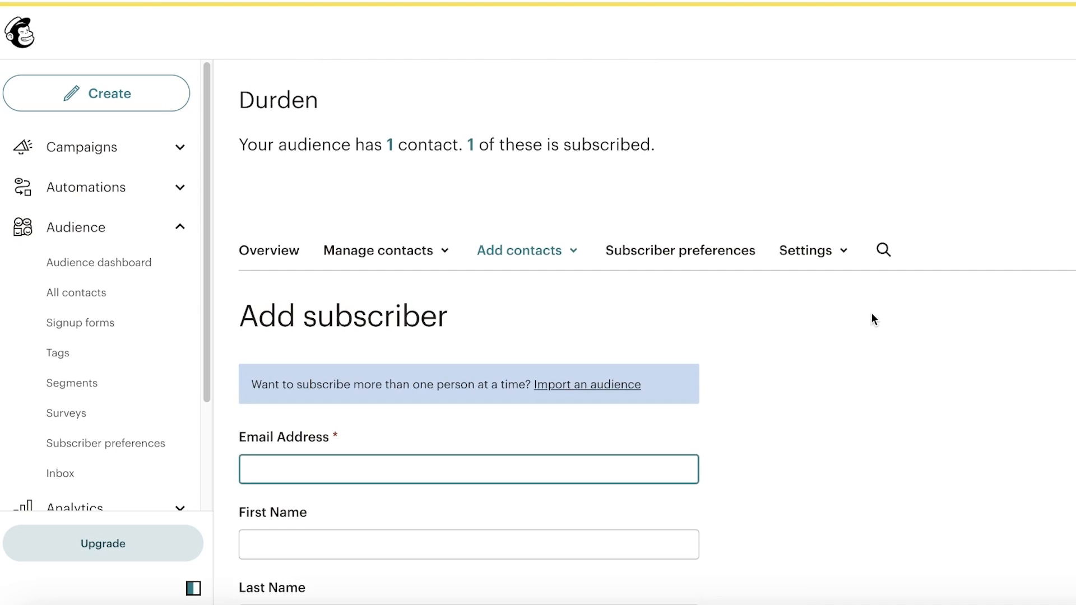
scroll(863, 318, "down", 10)
scroll(866, 278, "up", 10)
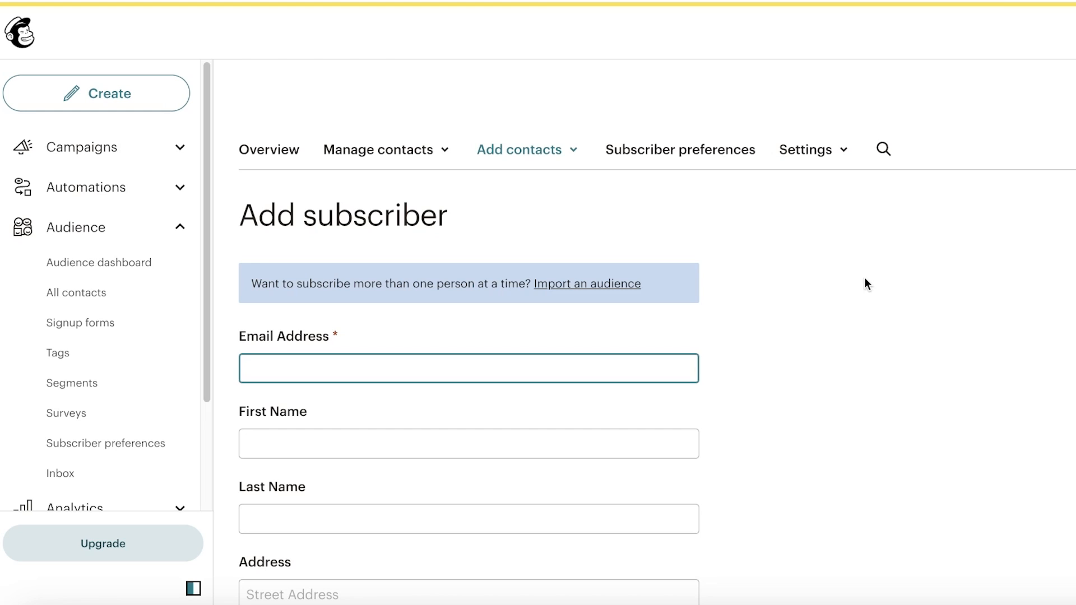
left_click(103, 305)
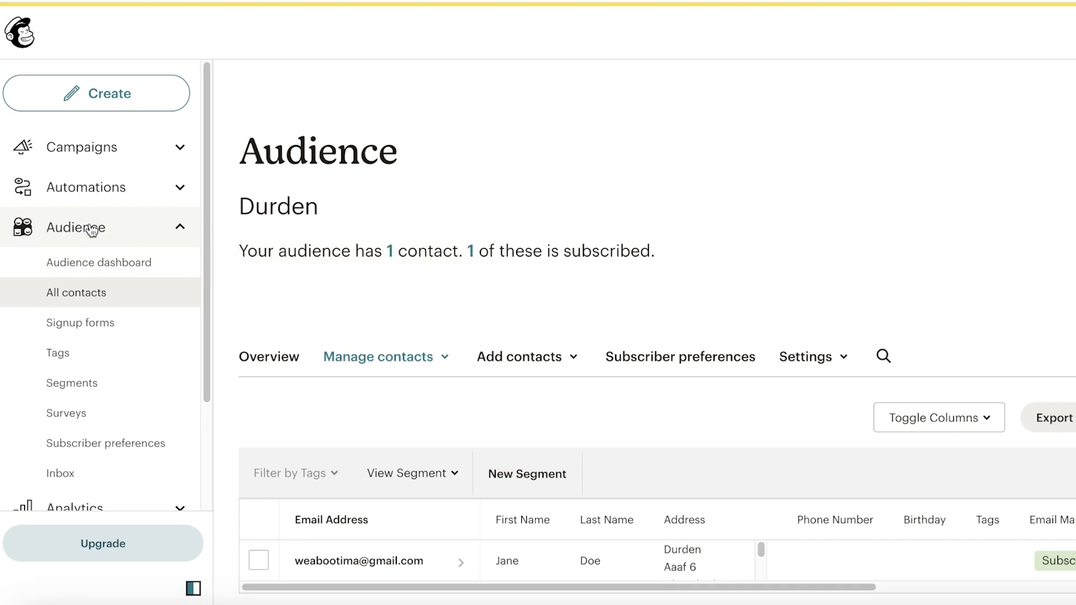
- Browse the Signup forms page's Form builder, Pop-up form and Embedded form options
left_click(52, 328)
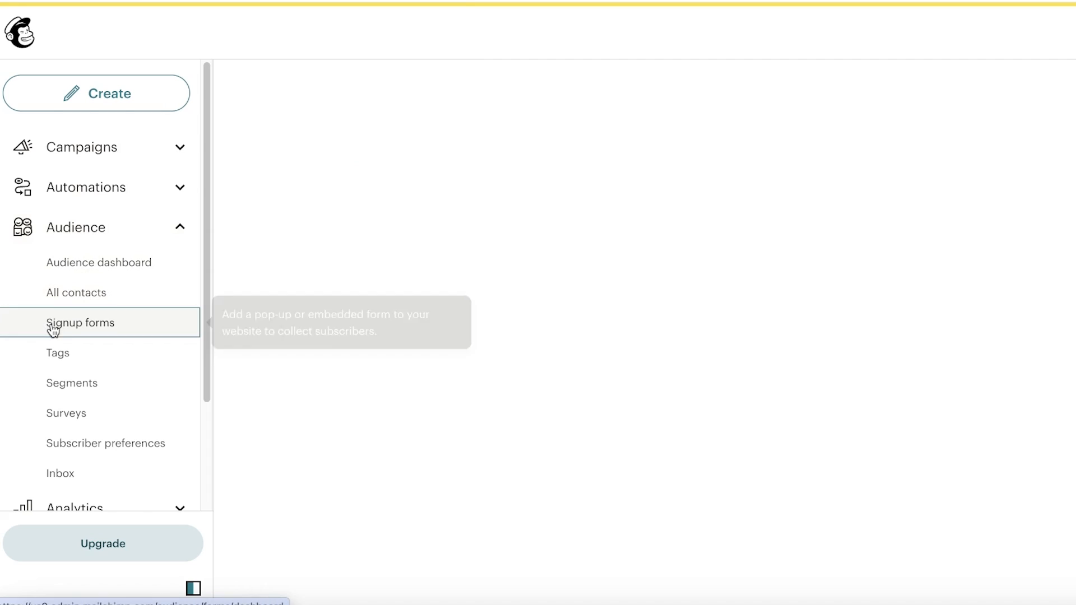
scroll(620, 364, "down", 6)
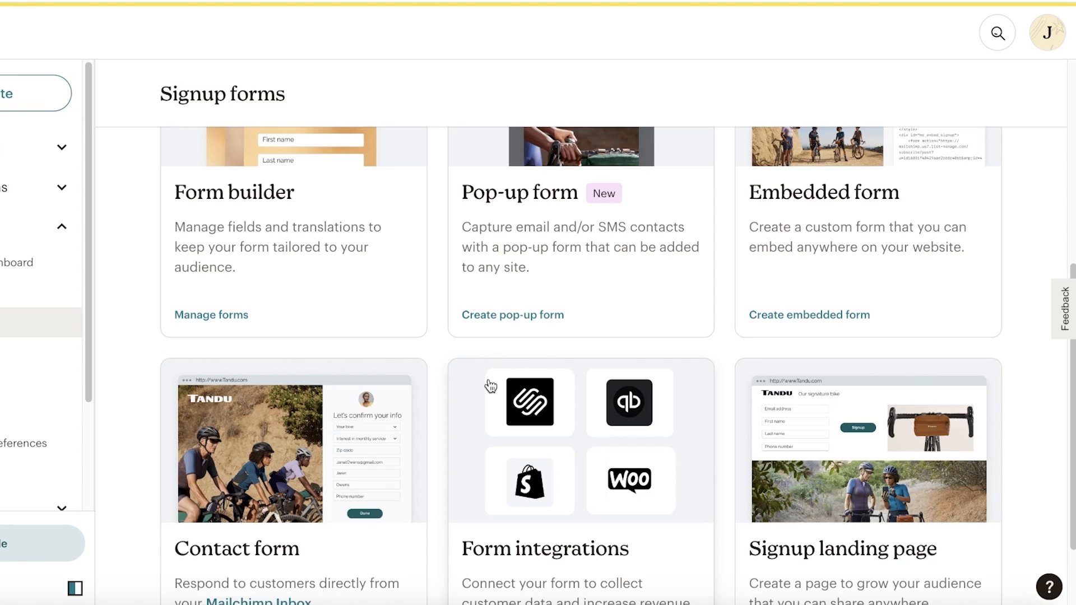
scroll(1036, 303, "up", 7)
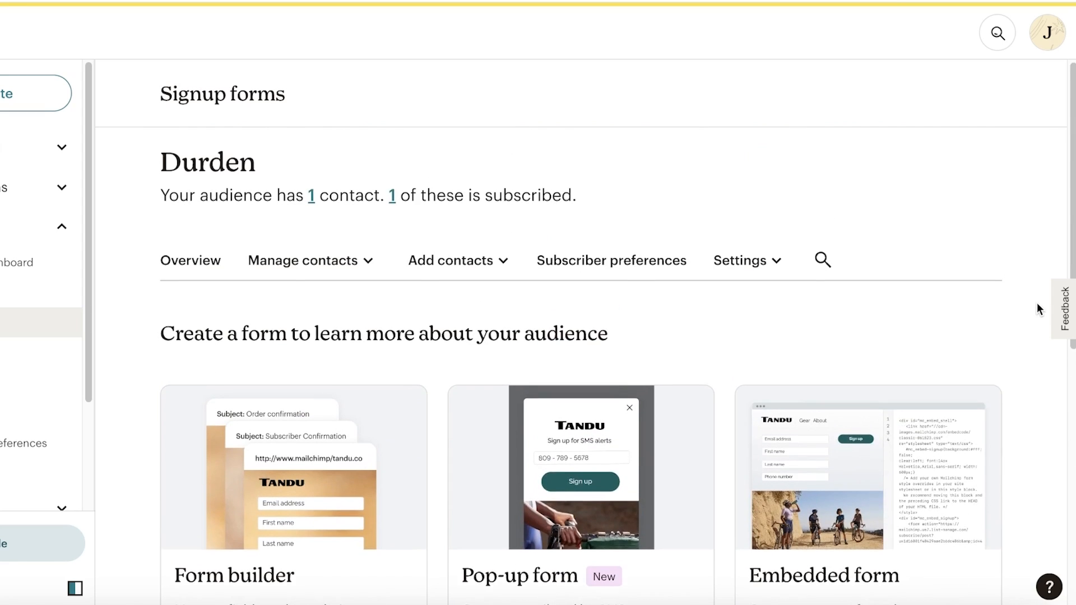
scroll(1037, 302, "down", 3)
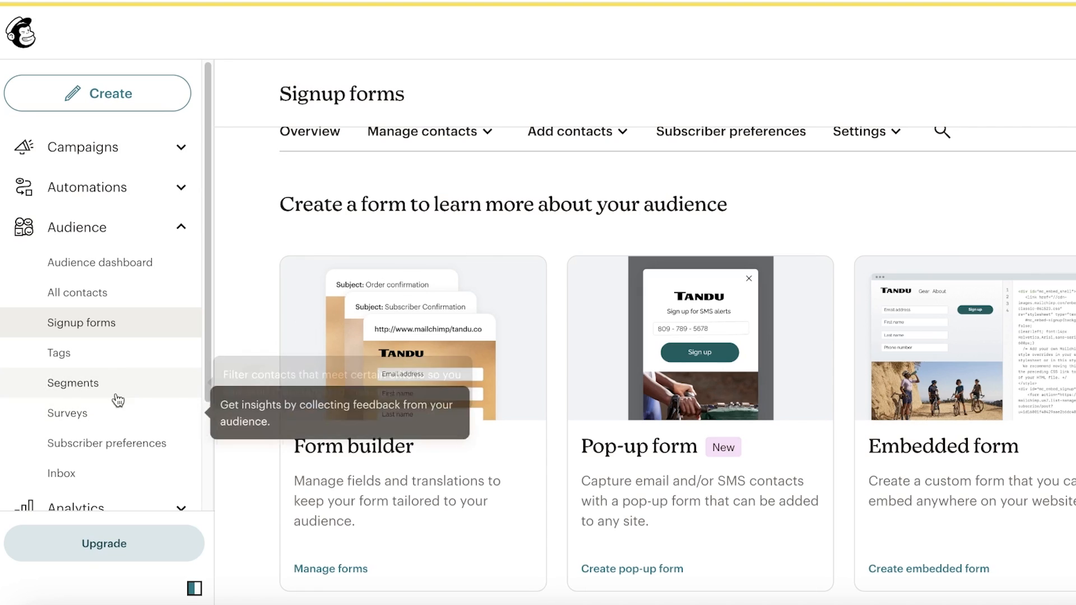
- Go back to all contacts and open the audience's Tags page
left_click(106, 293)
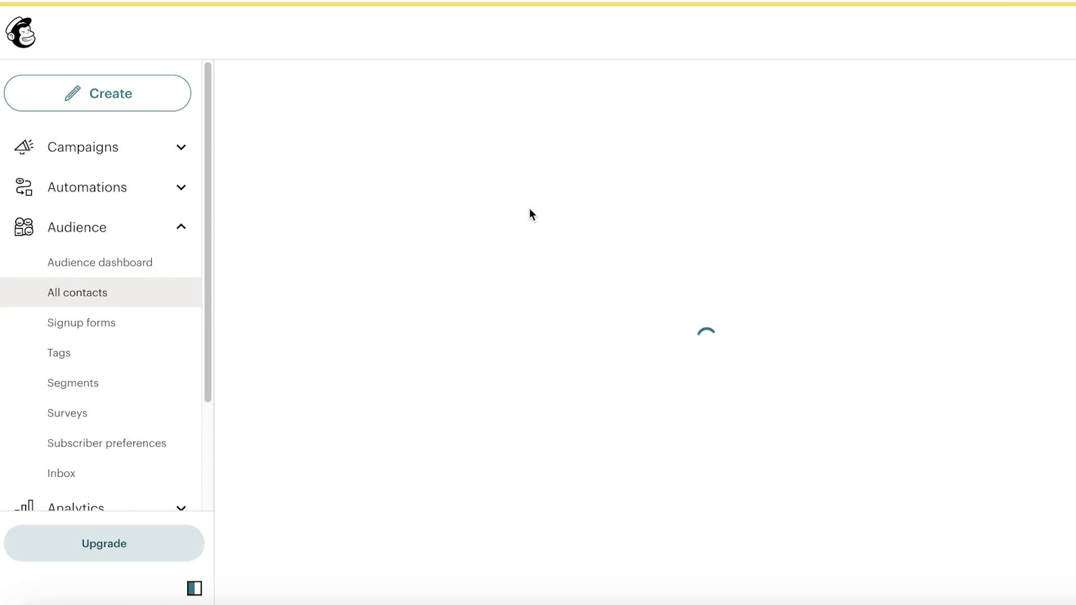
scroll(563, 243, "down", 1)
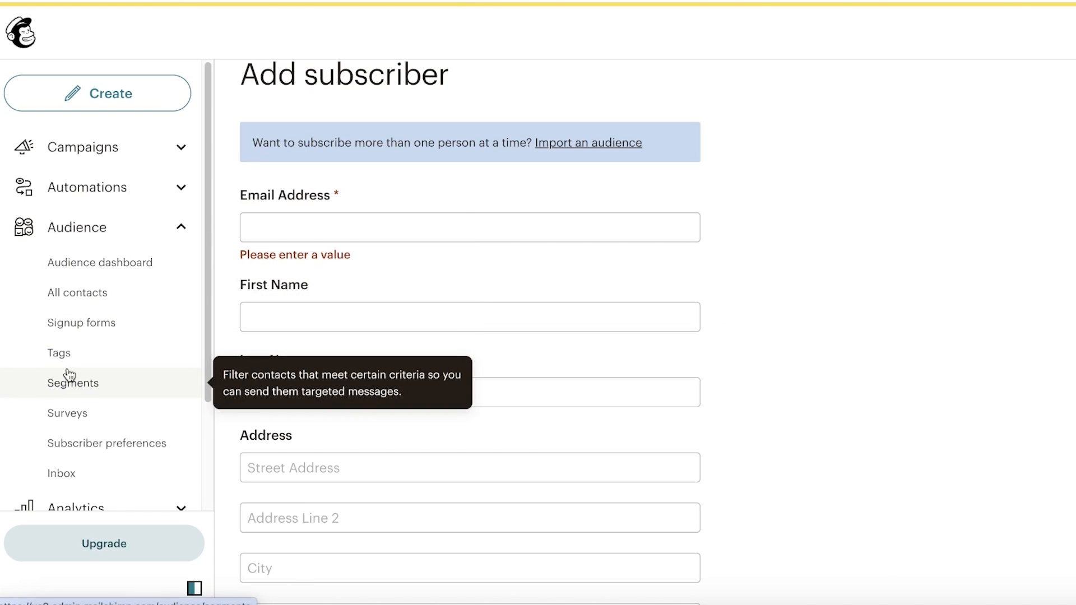
left_click(68, 366)
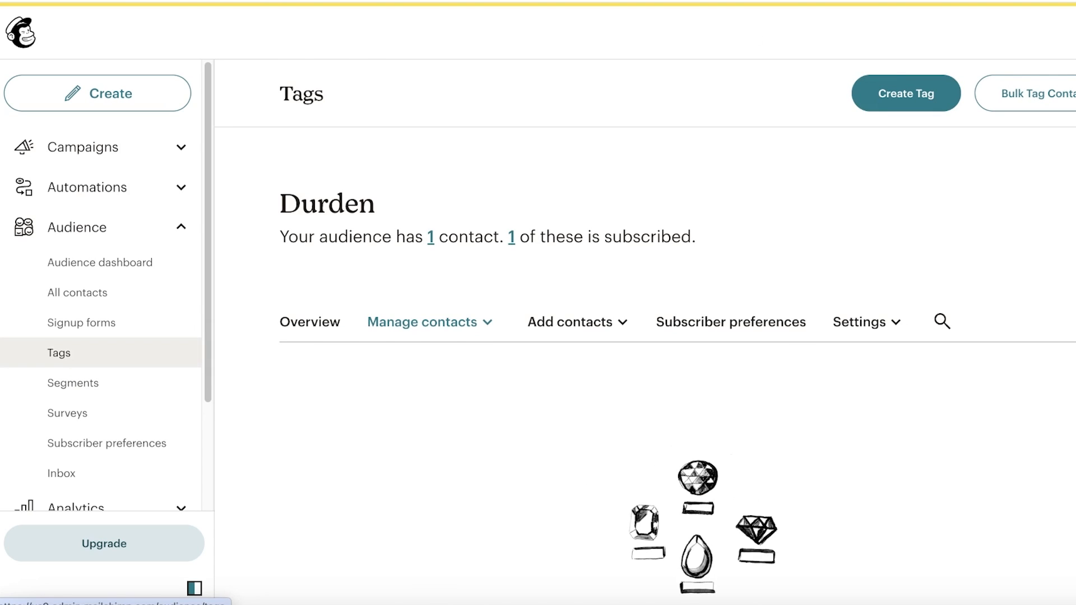
- Create a new tag named 'registered users'
left_click(903, 79)
left_click(607, 309)
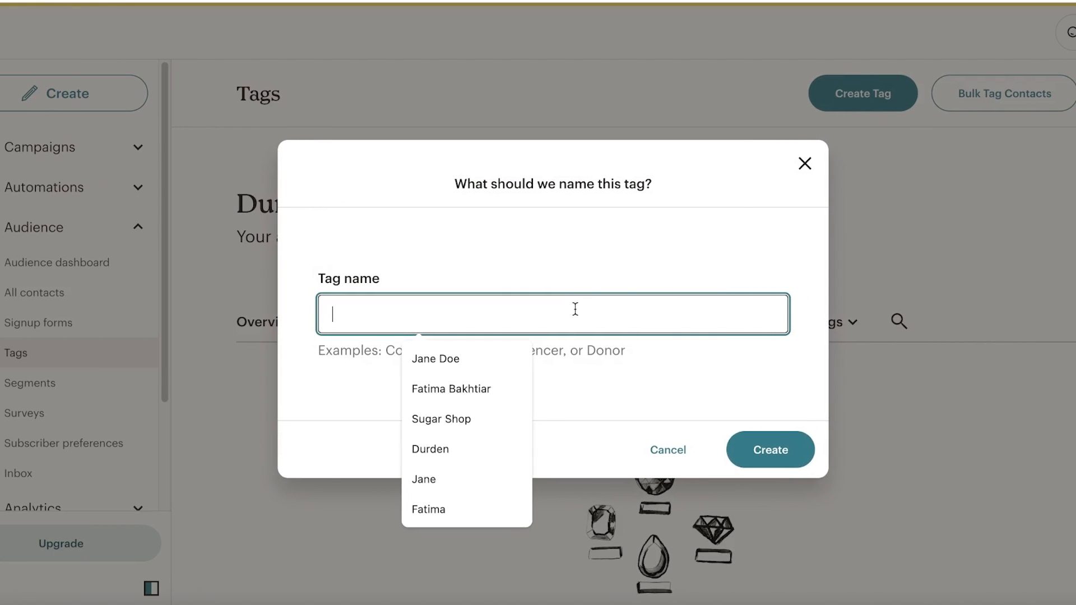
left_click(773, 214)
left_click(523, 315)
left_click(497, 382)
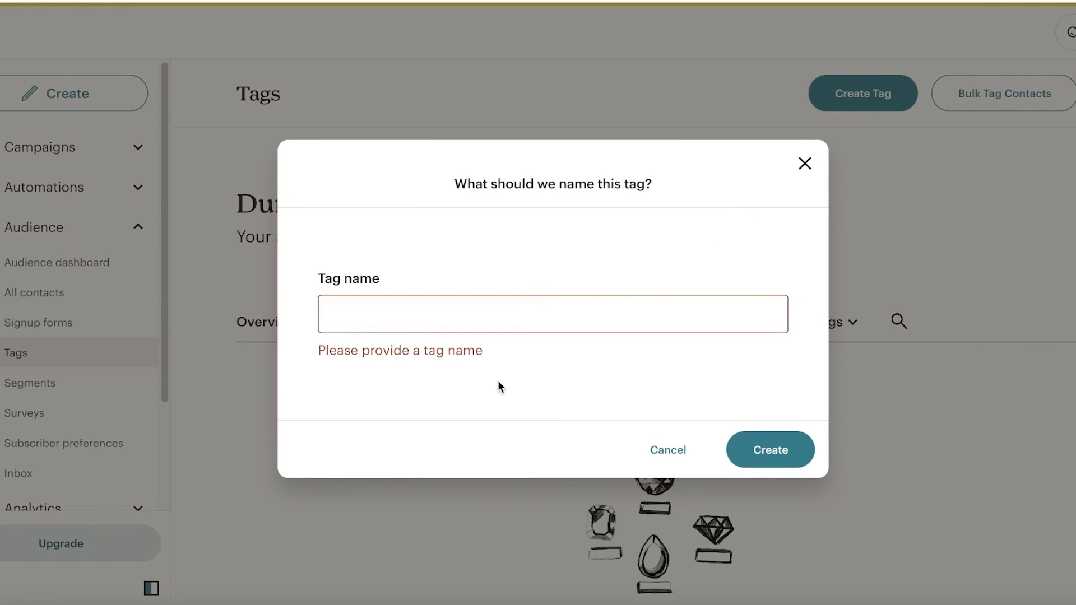
left_click(516, 330)
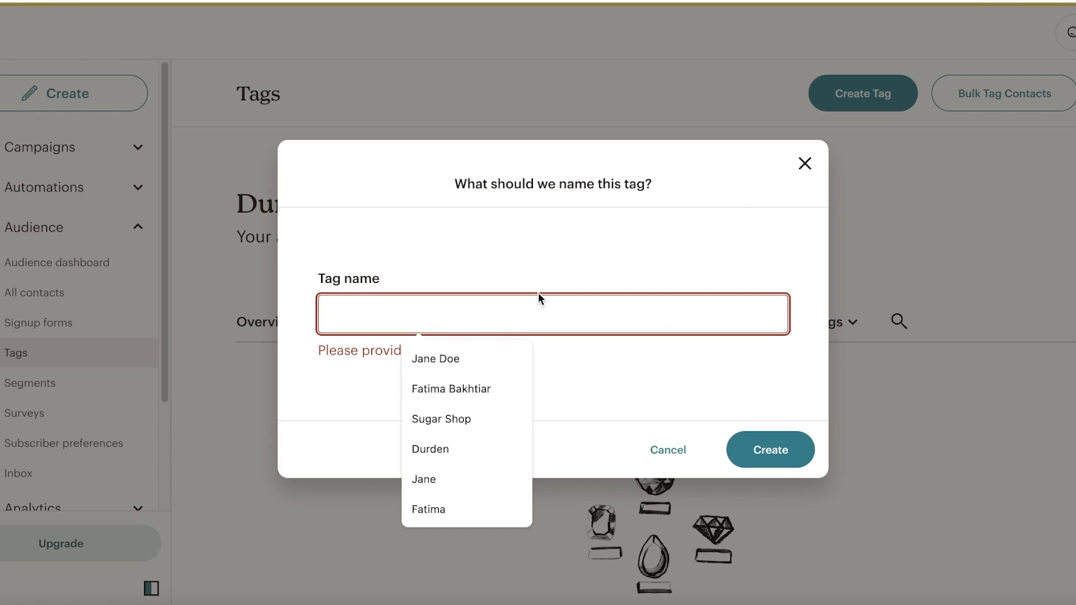
type("l")
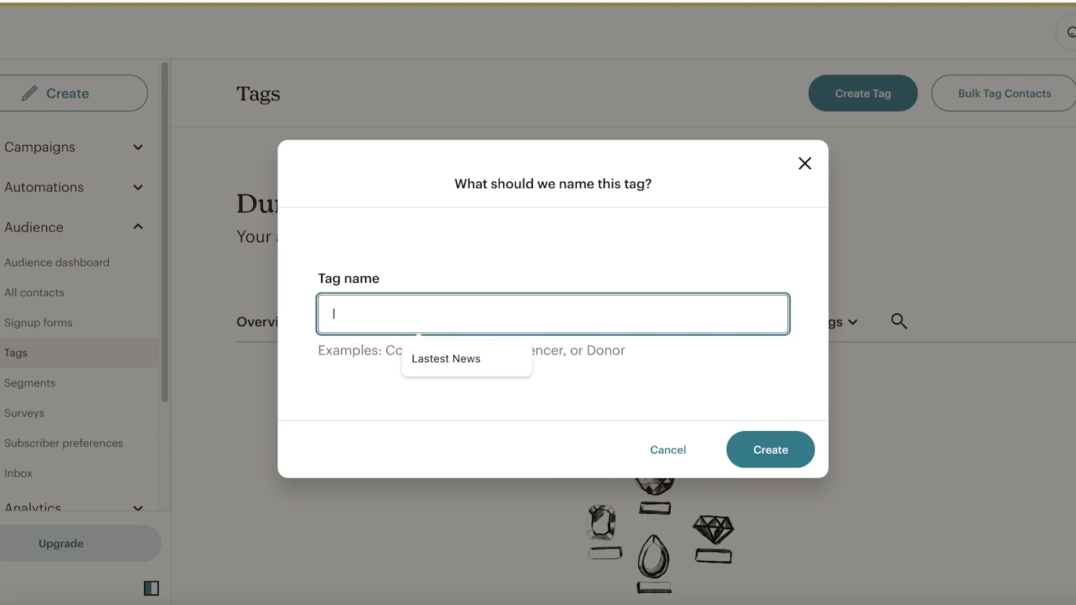
key("BackSpace")
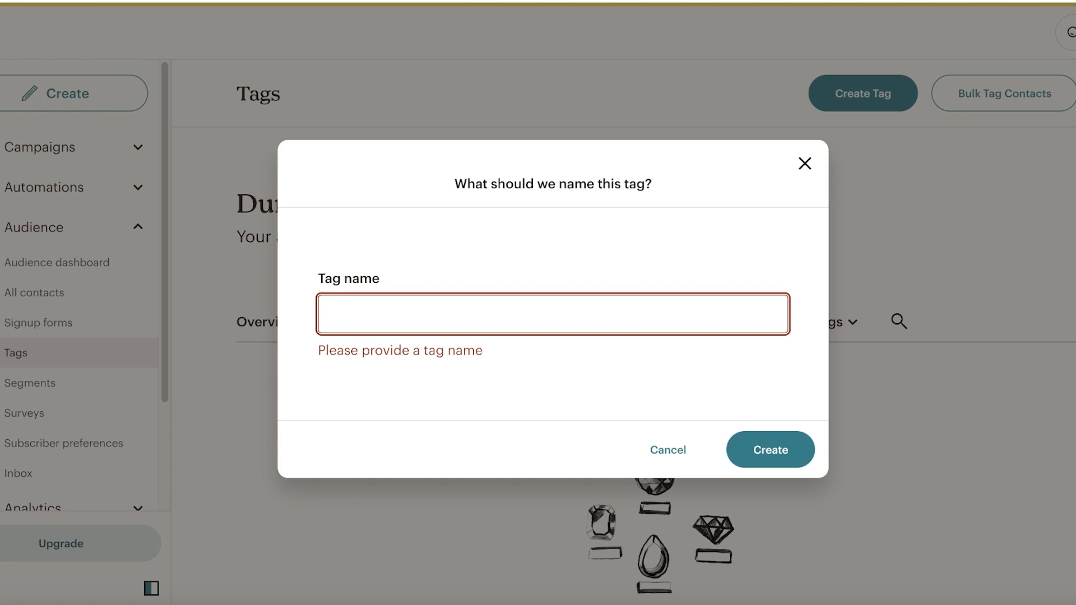
type("registered users")
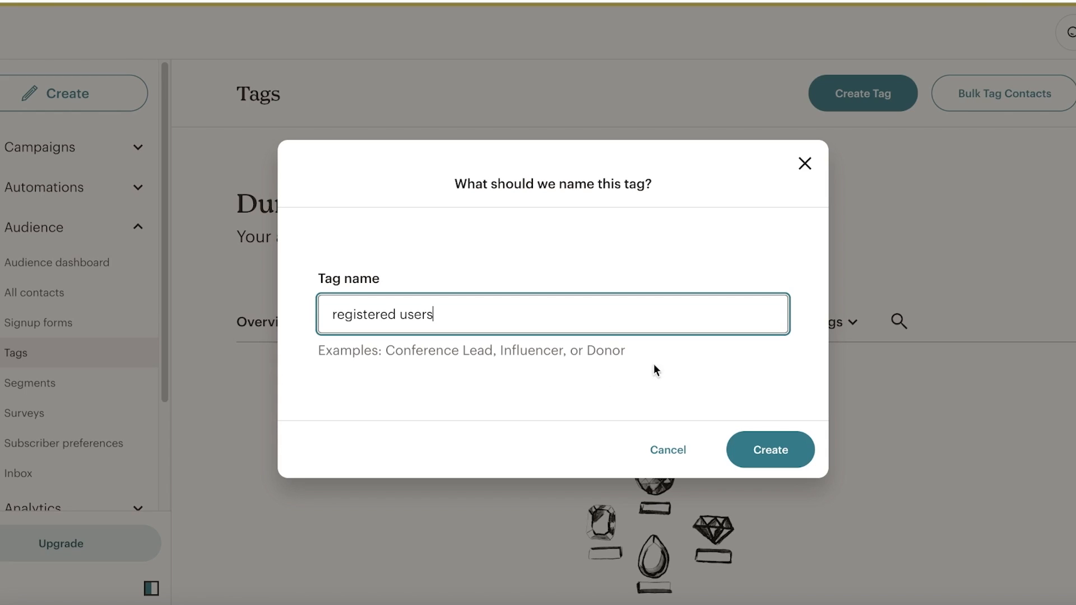
left_click(766, 446)
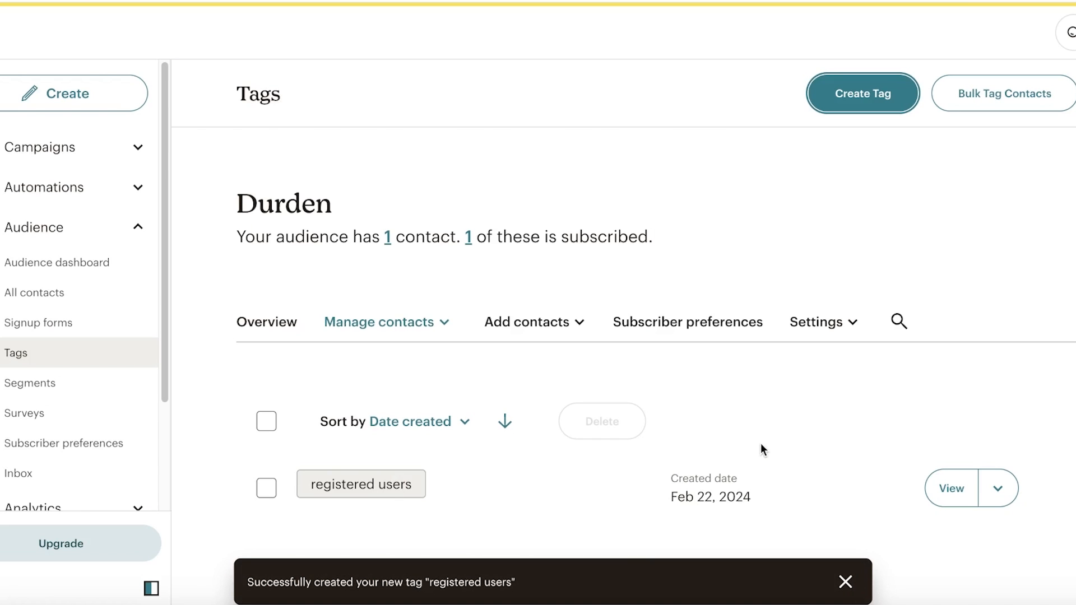
- Go to the Durden audience's Segments page
scroll(415, 440, "down", 2)
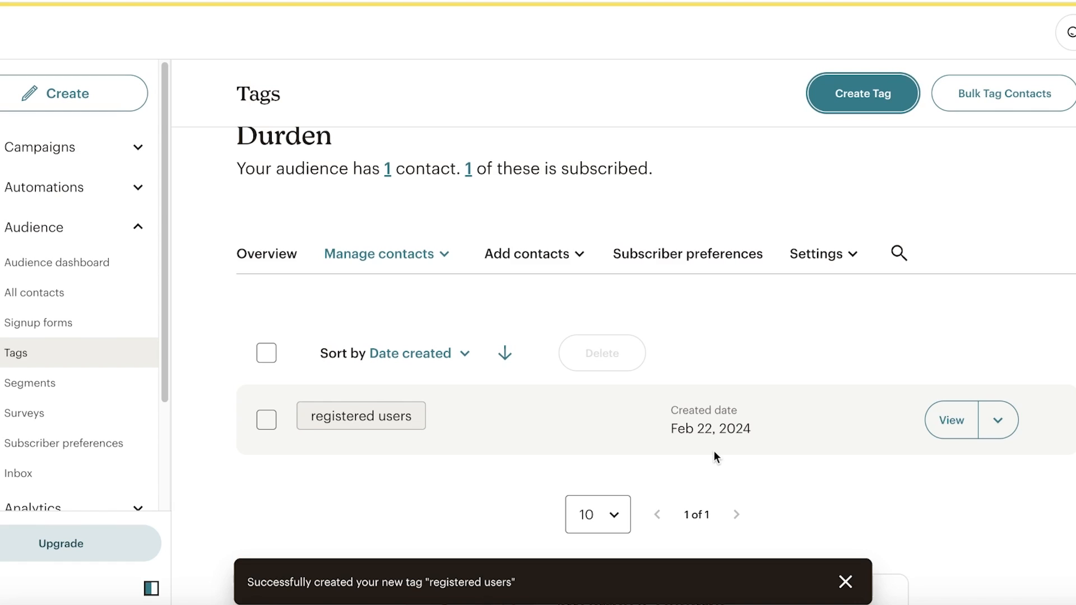
left_click(107, 390)
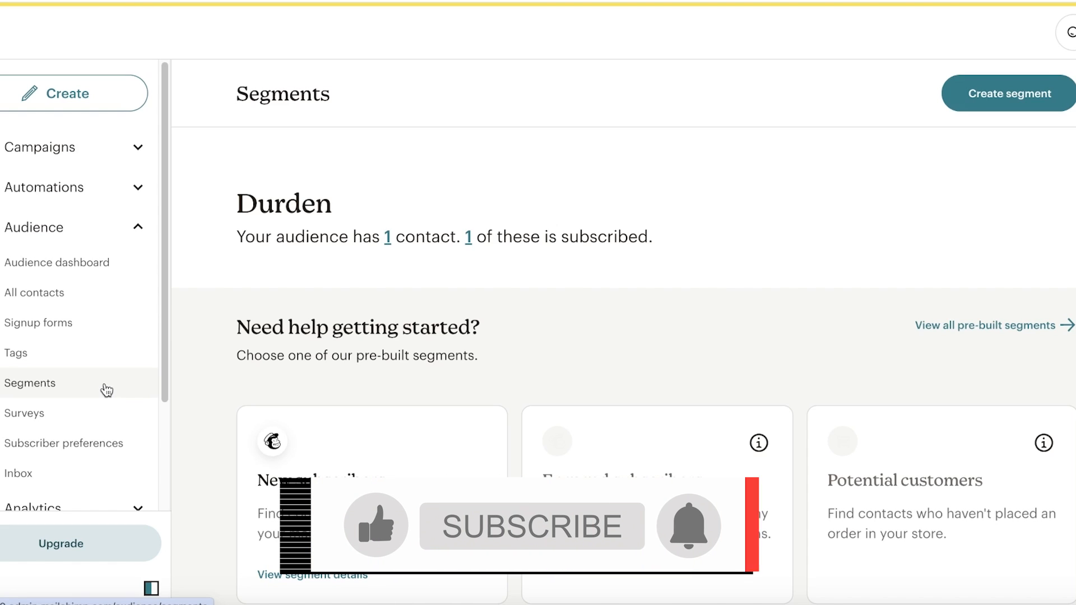
- Start creating a new segment from the Segments page
scroll(106, 389, "down", 3)
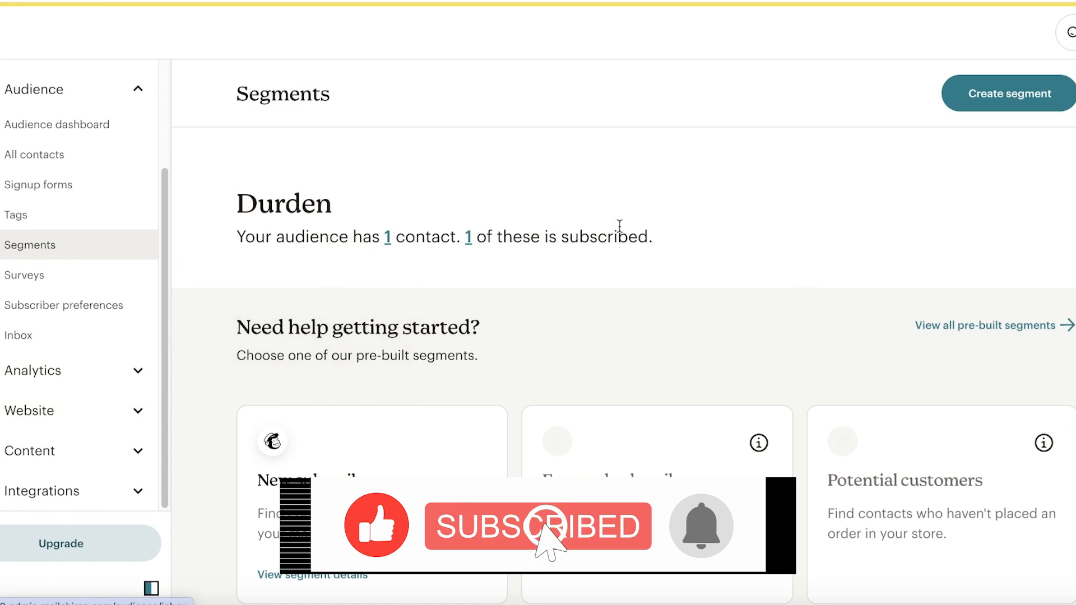
scroll(617, 235, "down", 5)
scroll(534, 277, "up", 4)
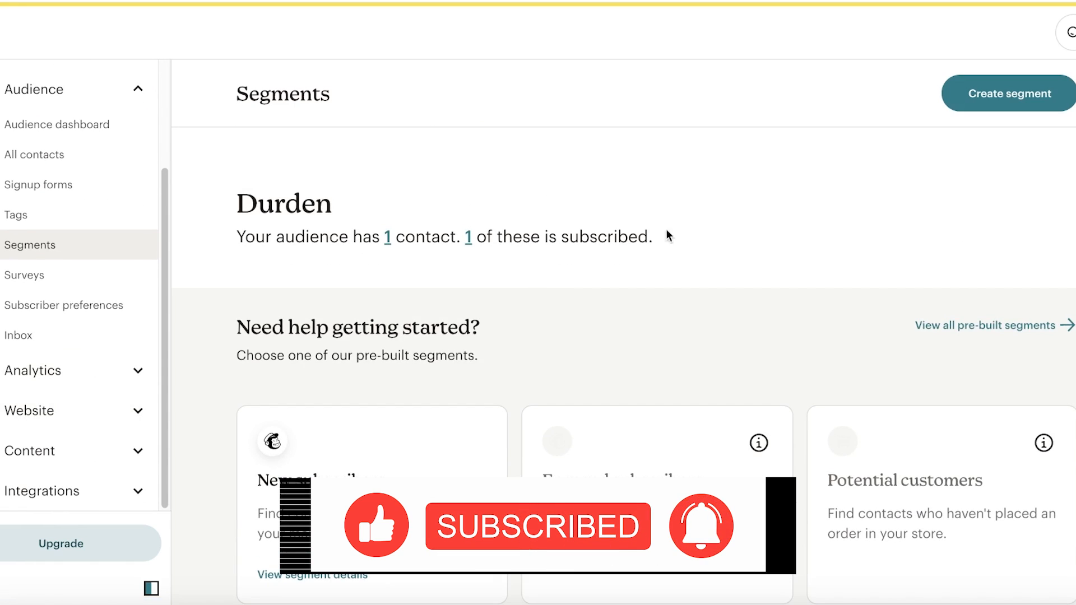
left_click(1036, 91)
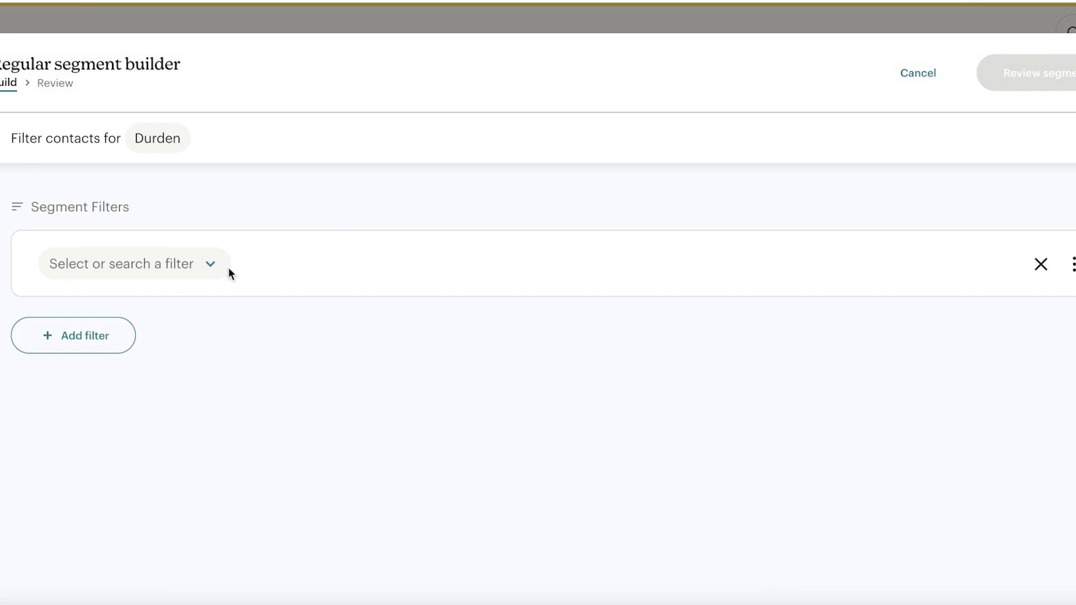
- Add an Email engagement is Often filter and continue to naming the segment
left_click(154, 272)
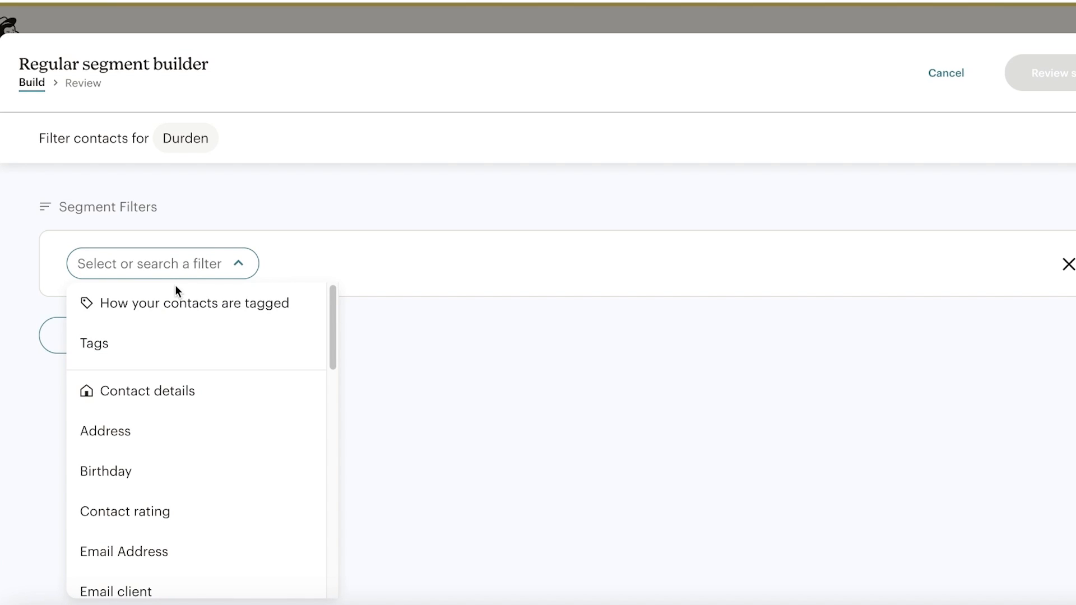
scroll(186, 303, "down", 3)
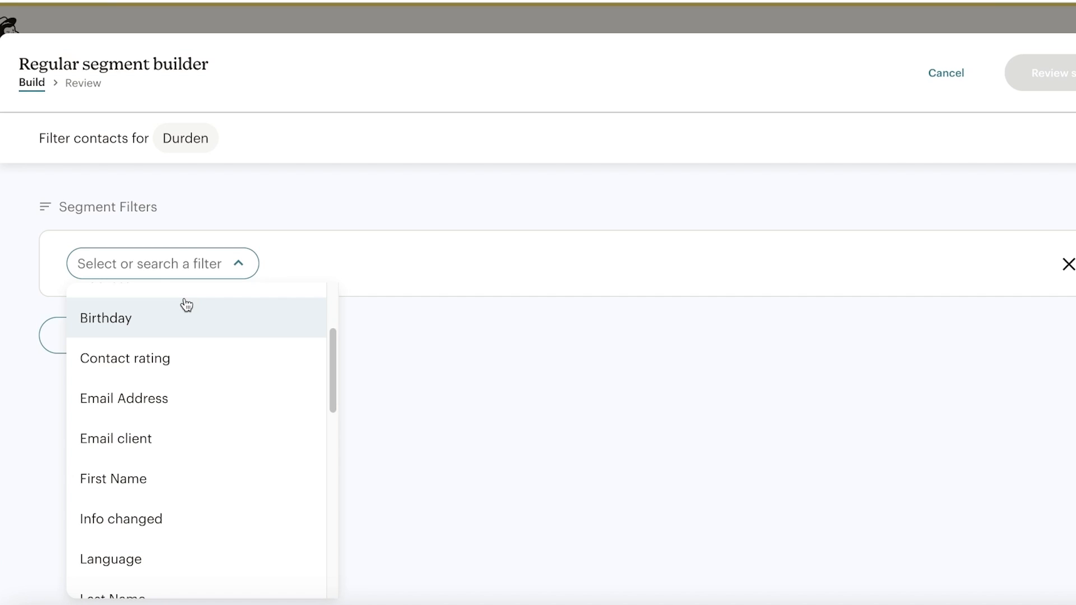
scroll(187, 386, "down", 5)
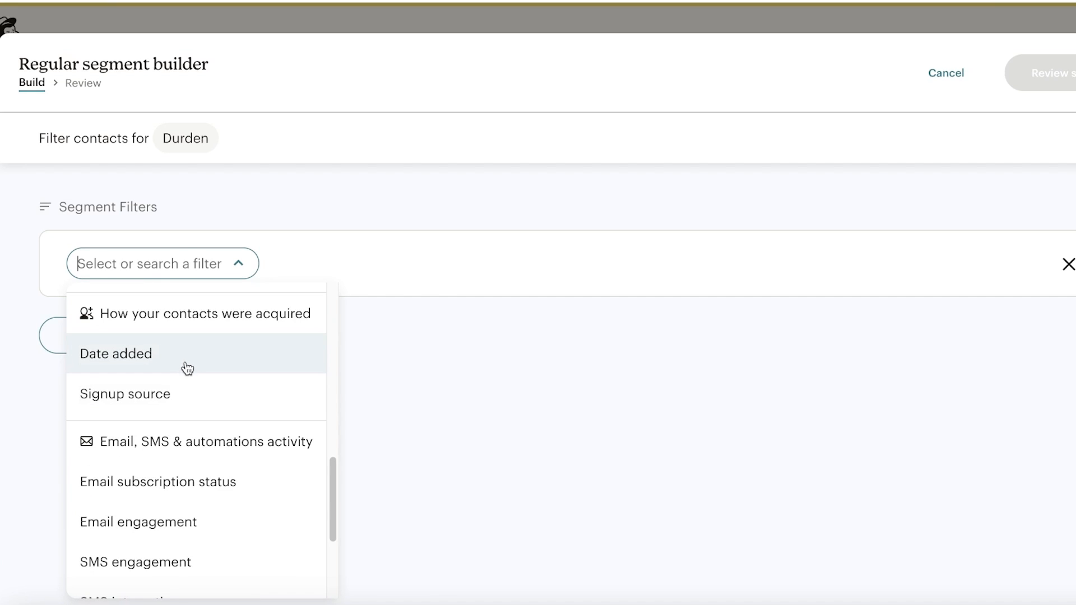
scroll(185, 370, "up", 8)
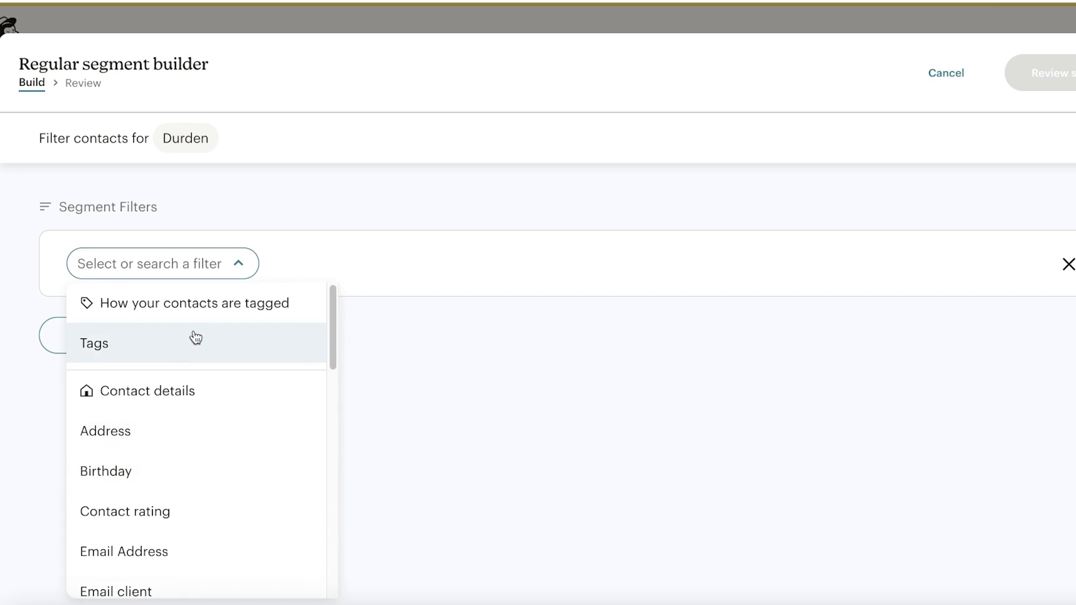
scroll(191, 375, "down", 15)
scroll(165, 452, "up", 10)
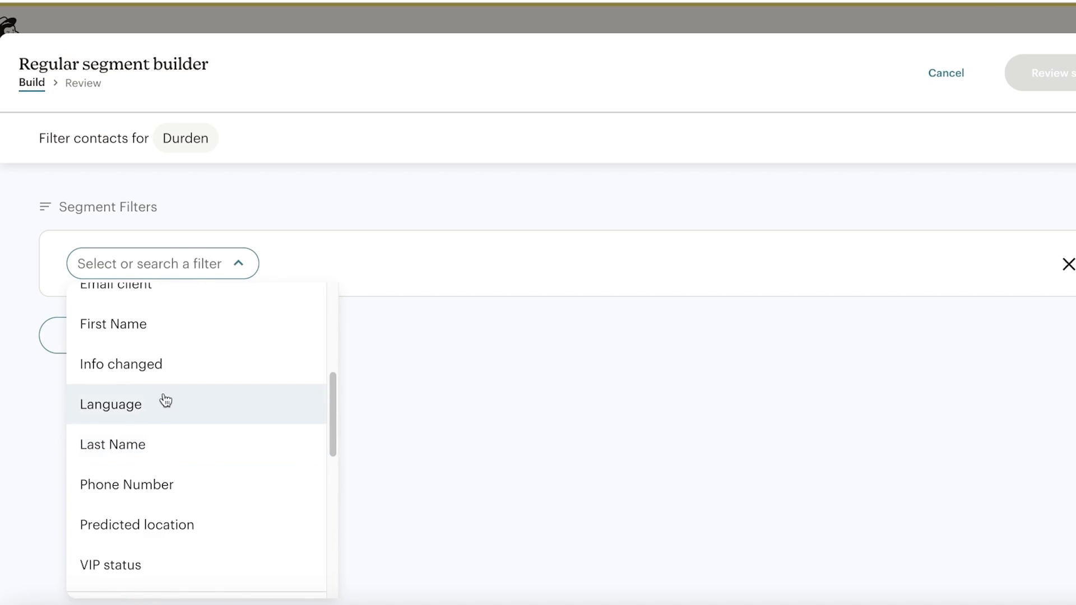
scroll(135, 521, "down", 6)
scroll(139, 511, "up", 2)
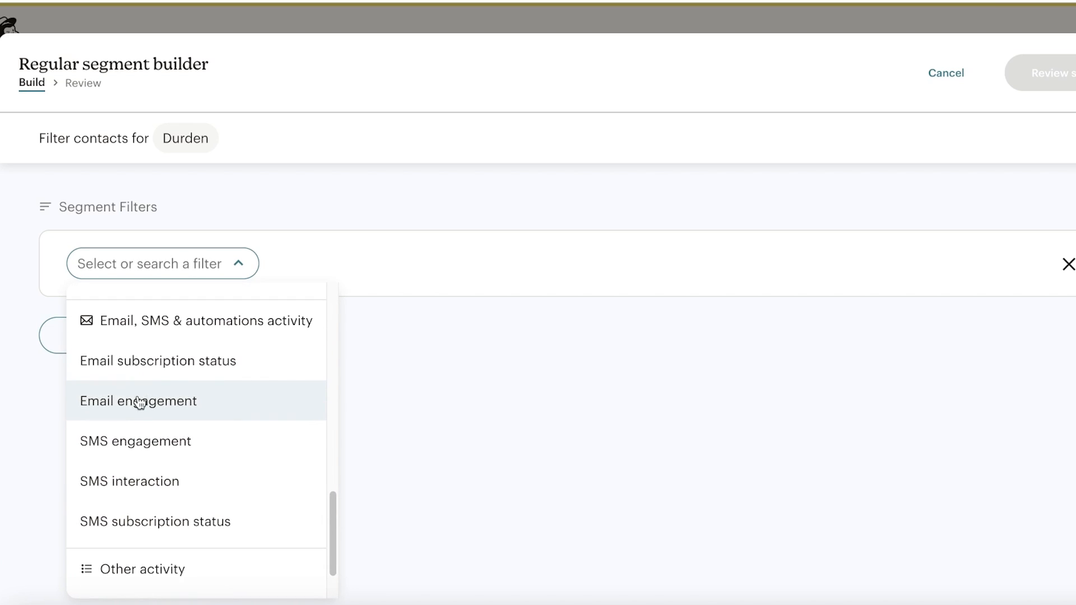
left_click(139, 401)
left_click(330, 264)
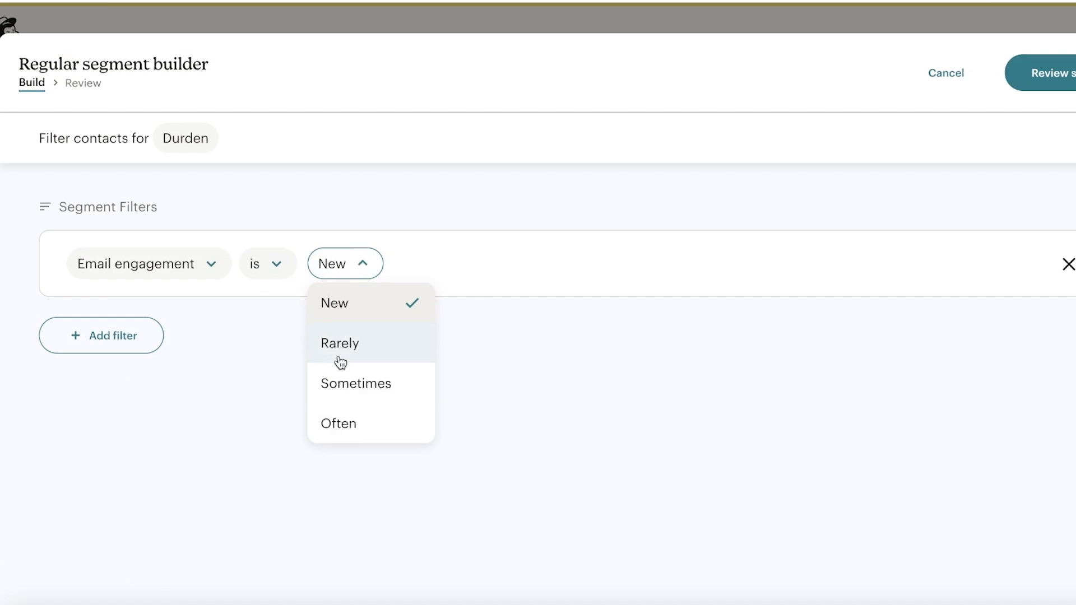
left_click(331, 423)
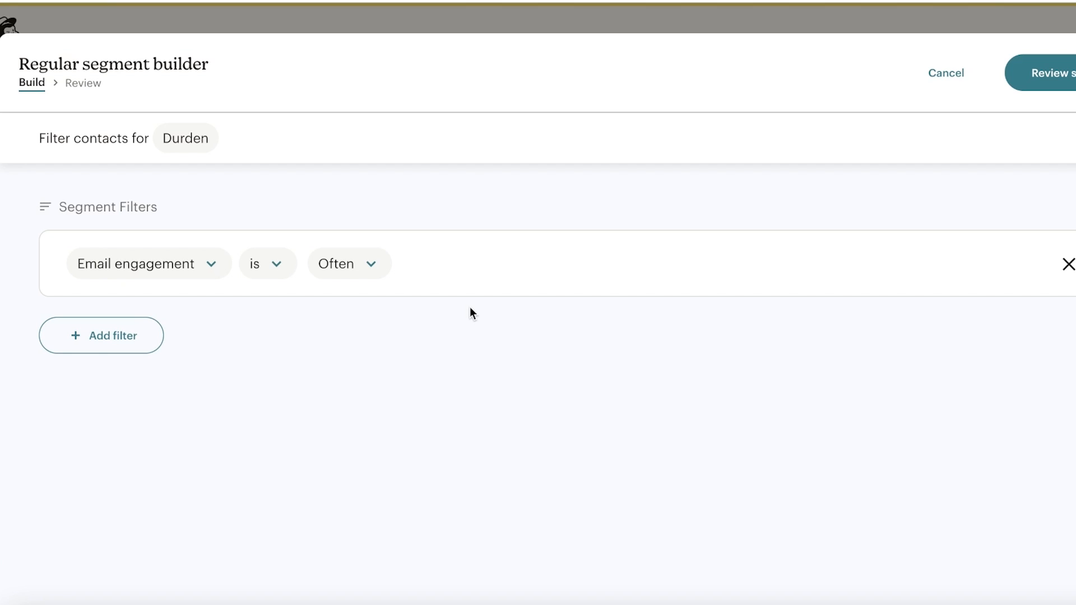
left_click(1046, 73)
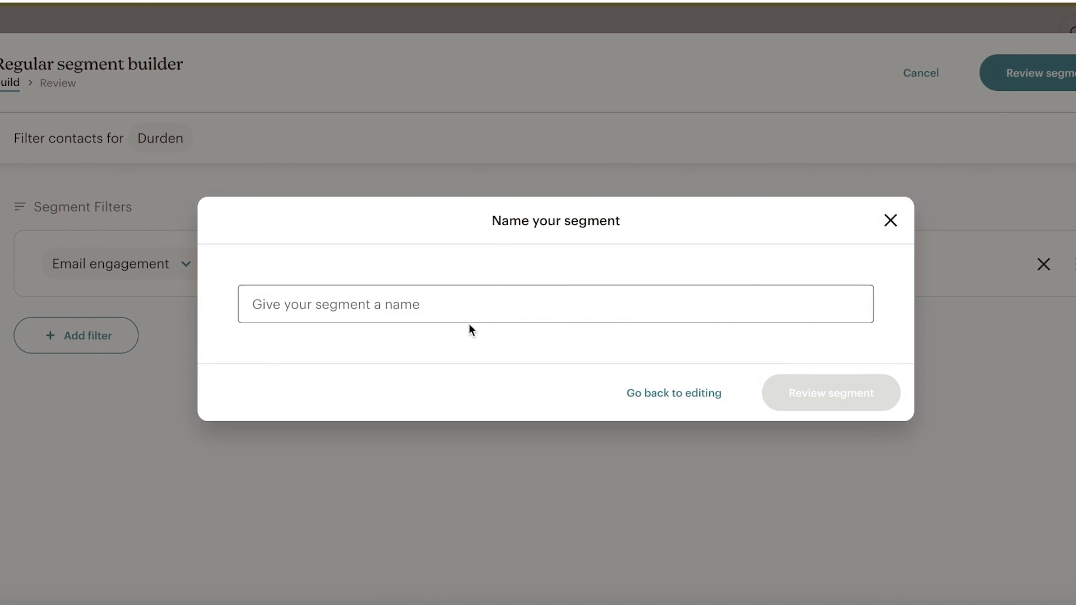
- Name the segment 'active customers', review it and save it for use
left_click(483, 298)
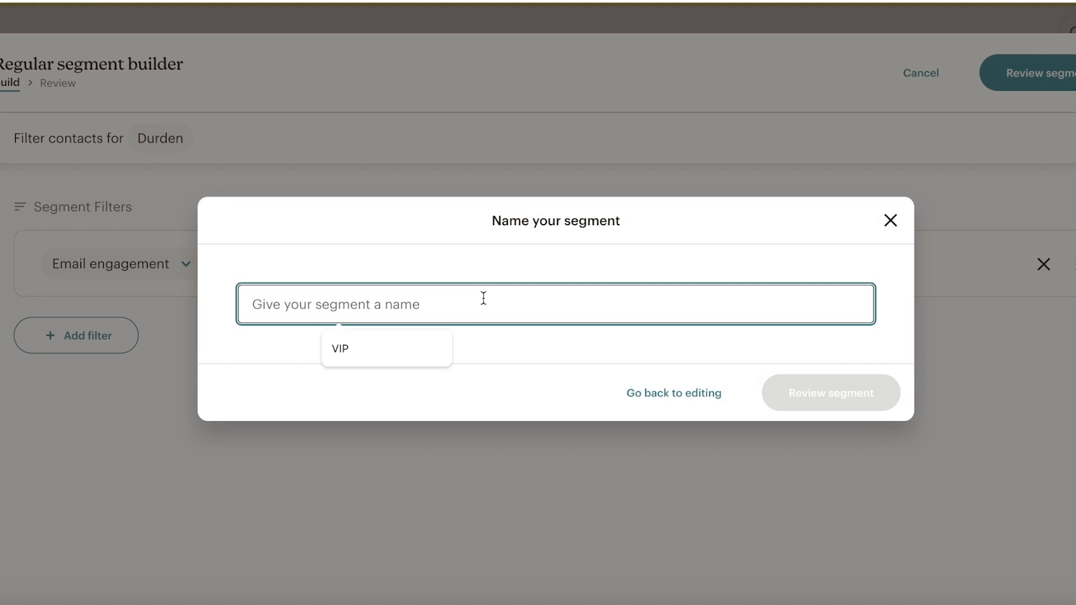
type("ai")
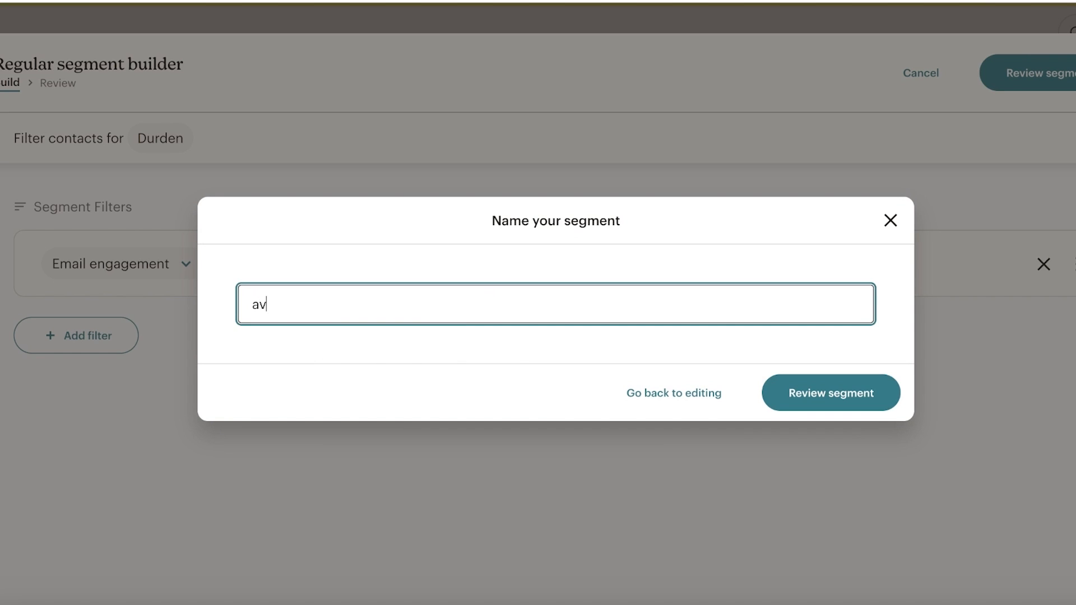
key("BackSpace")
key("BackSpace")
type("ia")
key("BackSpace")
key("BackSpace")
type("active customers")
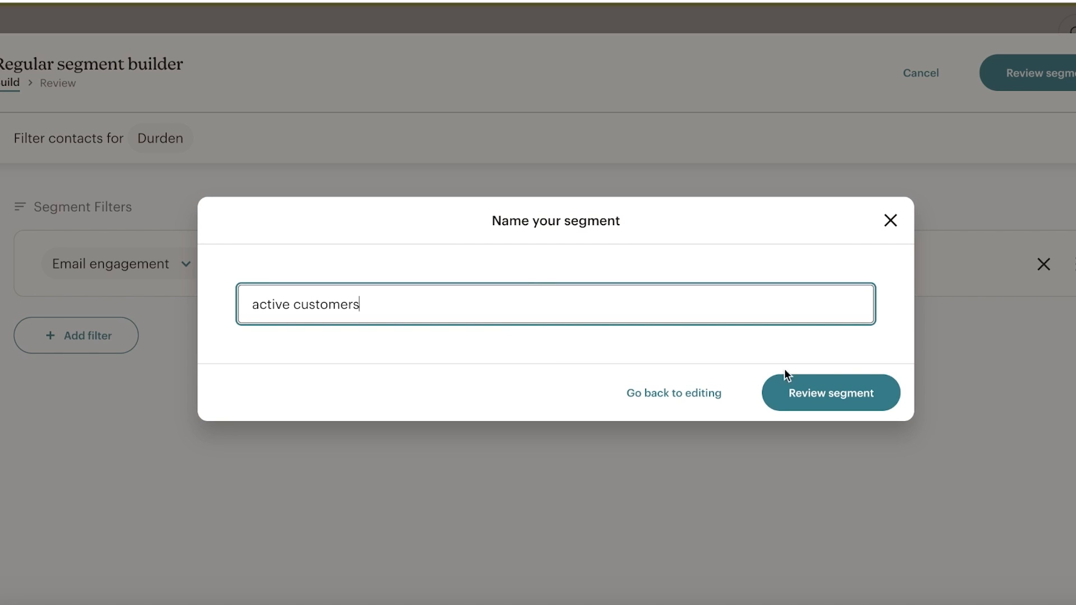
left_click(835, 390)
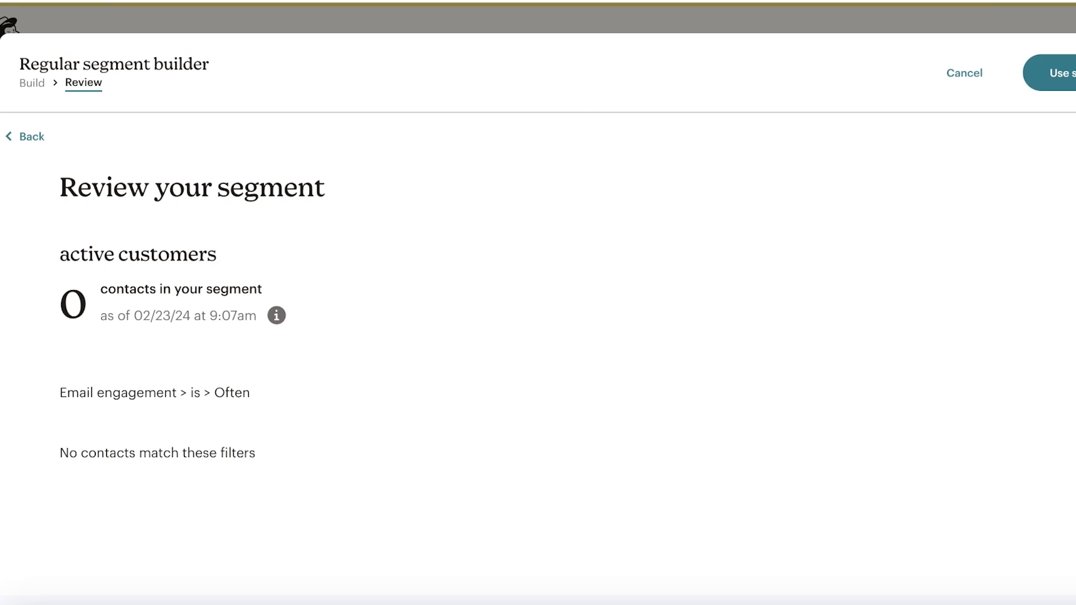
left_click(1062, 73)
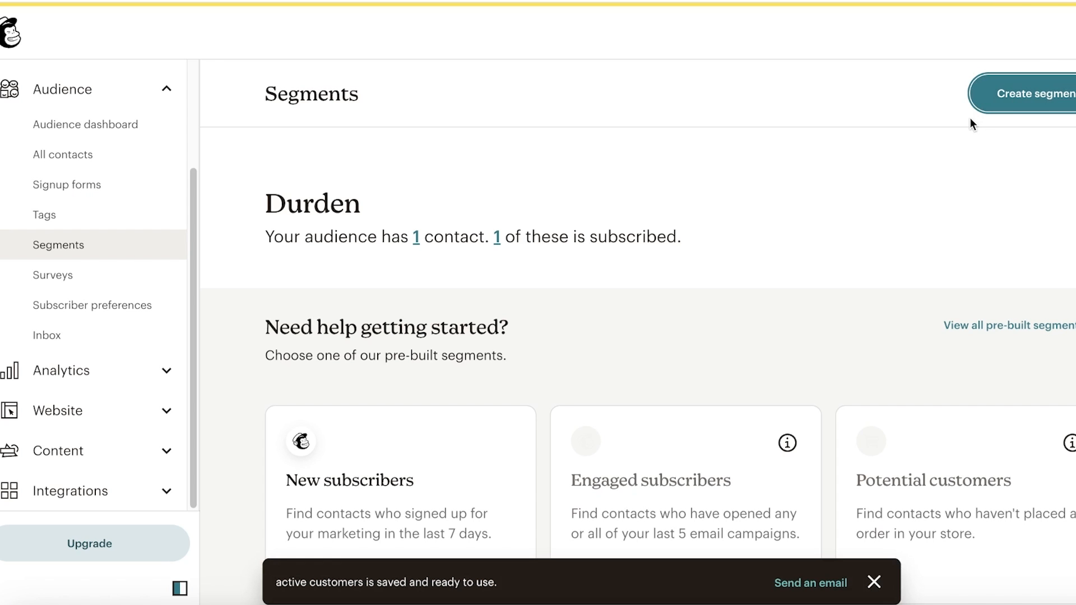
- Start another segment filtered to contacts tagged 'registered users'
left_click(1030, 96)
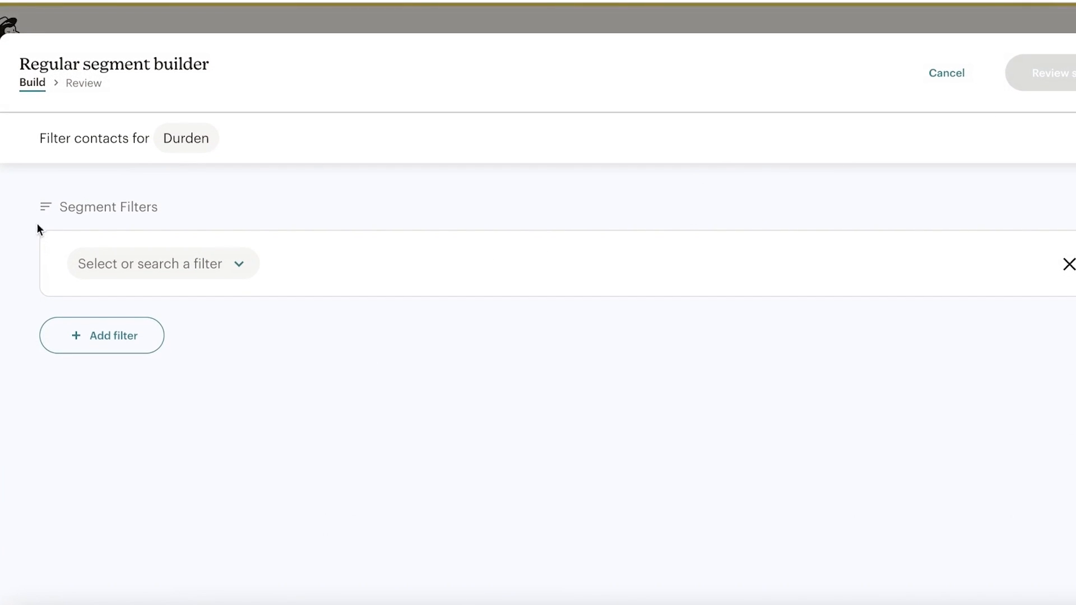
left_click(97, 265)
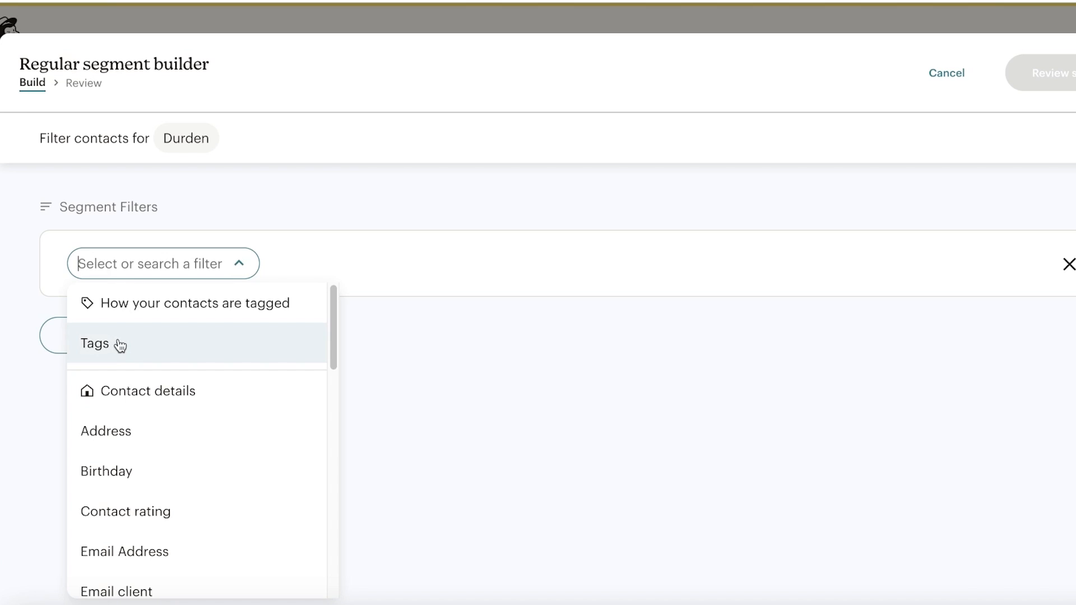
left_click(120, 345)
left_click(243, 269)
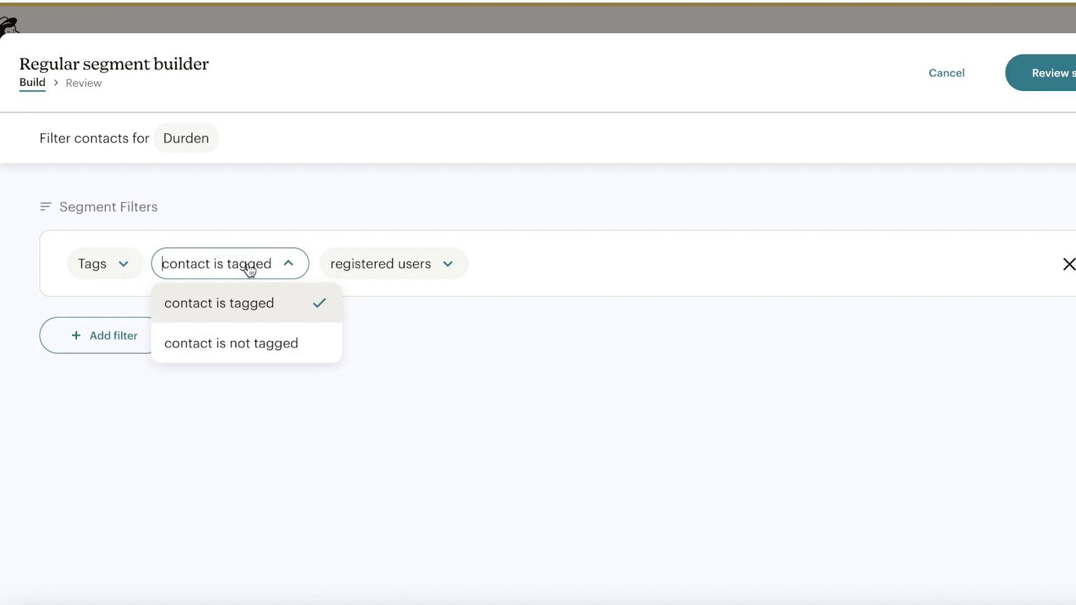
left_click(247, 269)
left_click(263, 260)
left_click(399, 262)
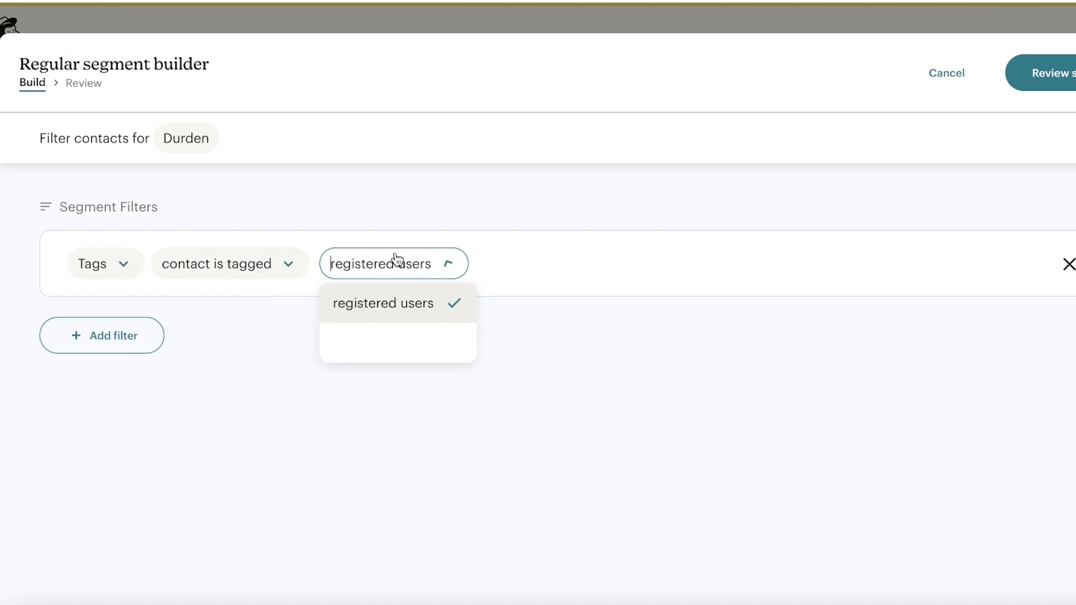
- Name the new segment 'leads' and review it
left_click(566, 232)
left_click(1073, 86)
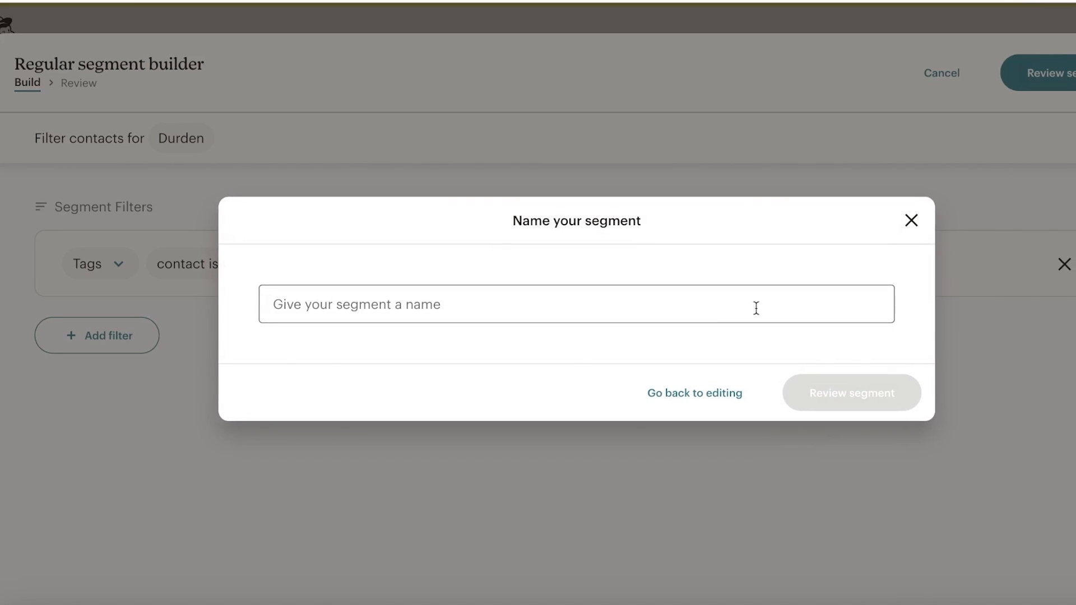
left_click(727, 312)
type("d")
key("BackSpace")
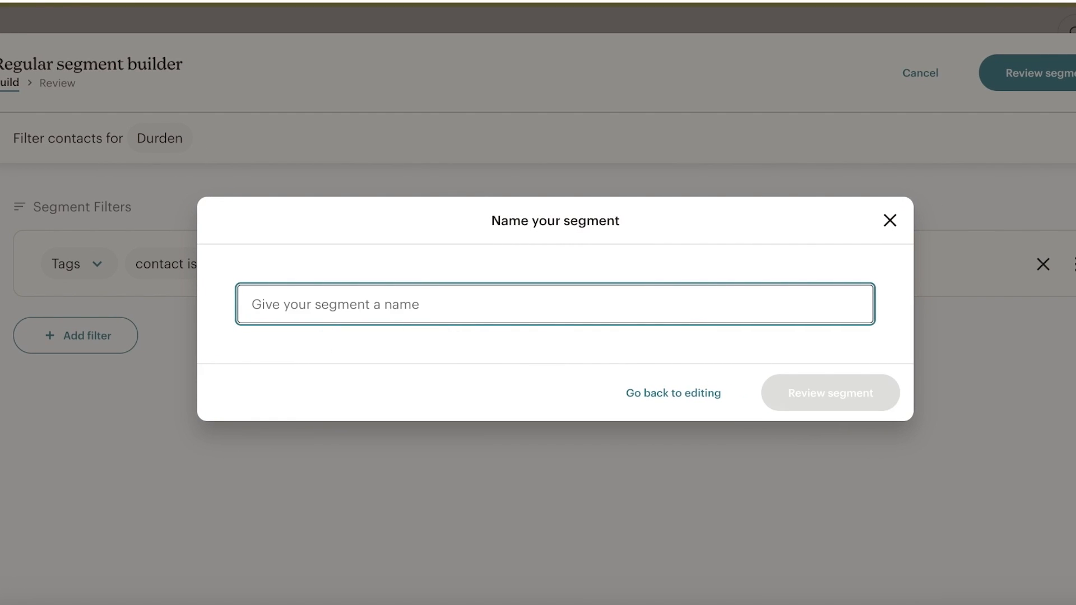
type("leads")
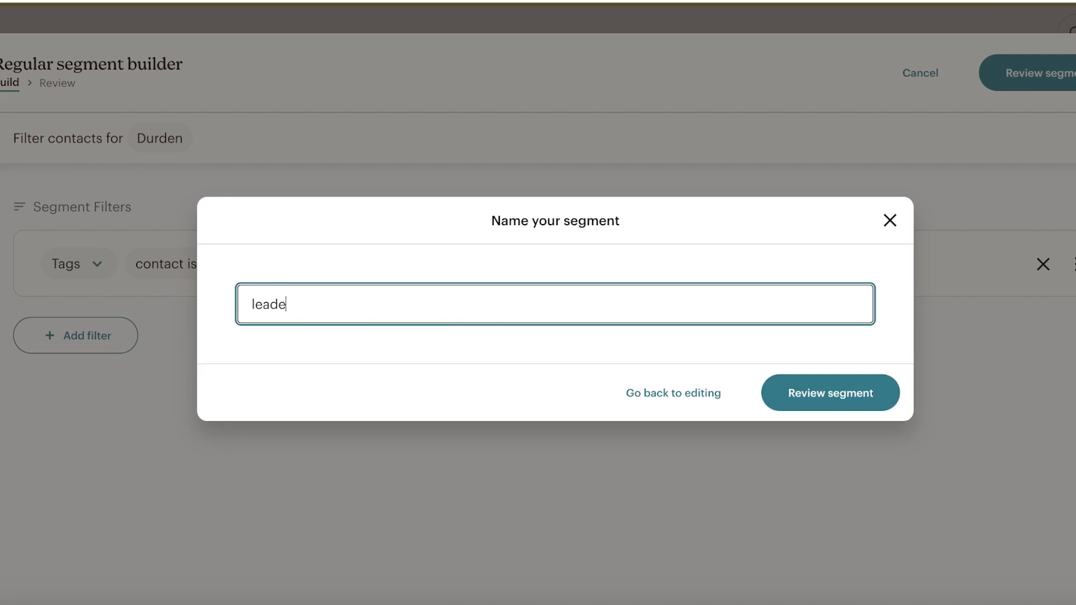
left_click(846, 407)
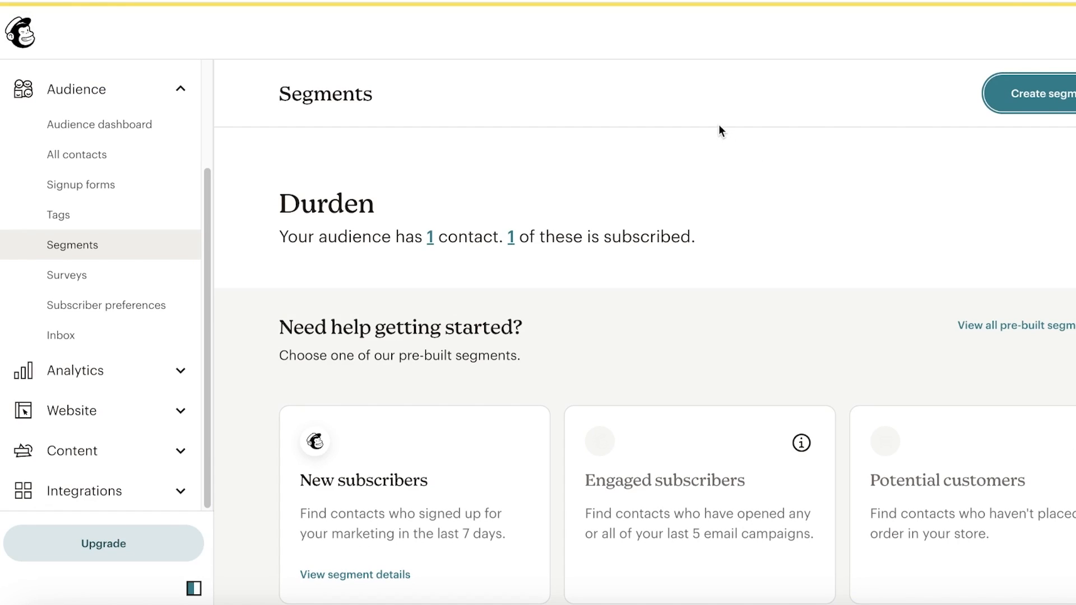
- Open the audience Surveys page and browse the Post-event and Growth Opportunities templates
left_click(161, 284)
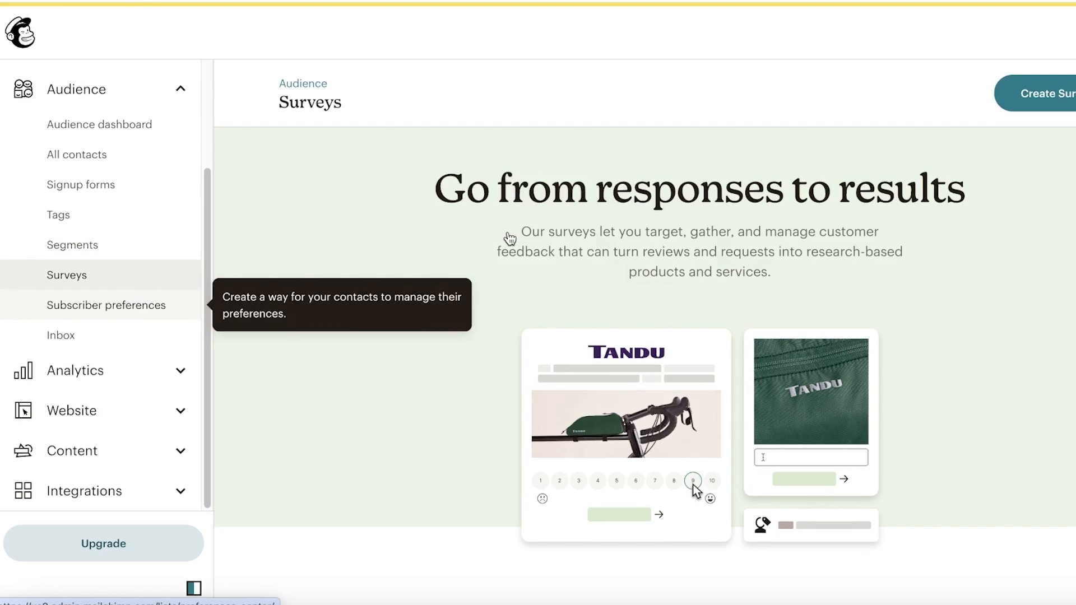
scroll(507, 238, "down", 10)
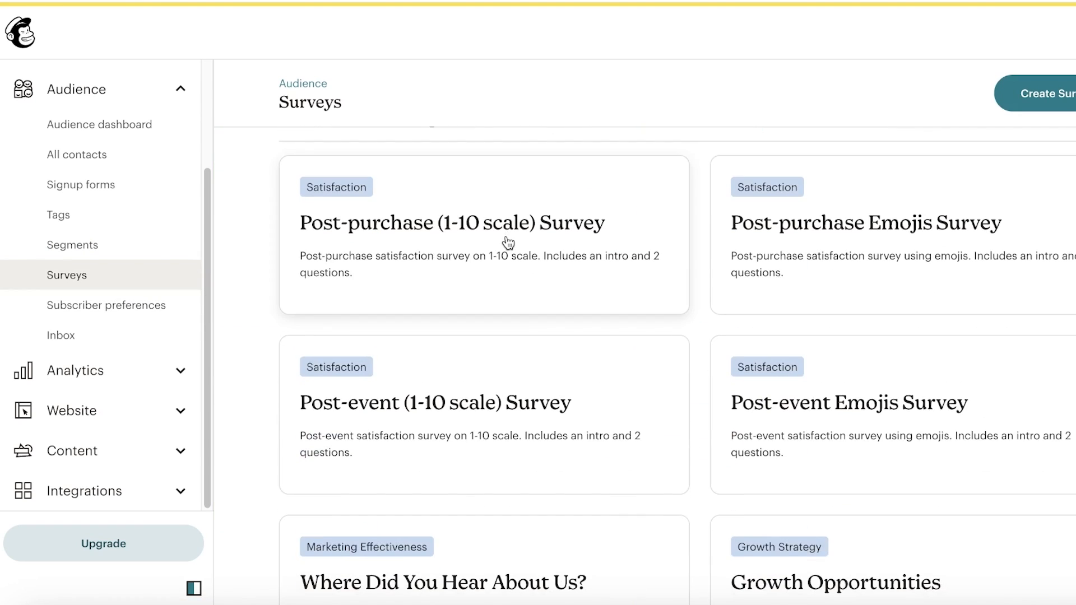
scroll(507, 240, "down", 10)
scroll(632, 238, "up", 6)
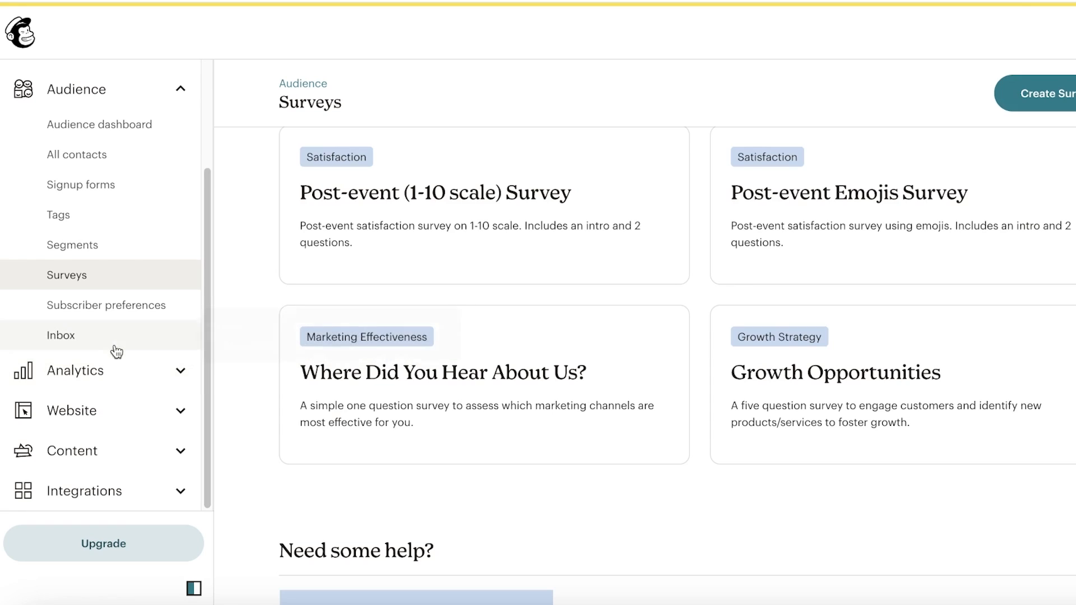
scroll(134, 303, "up", 3)
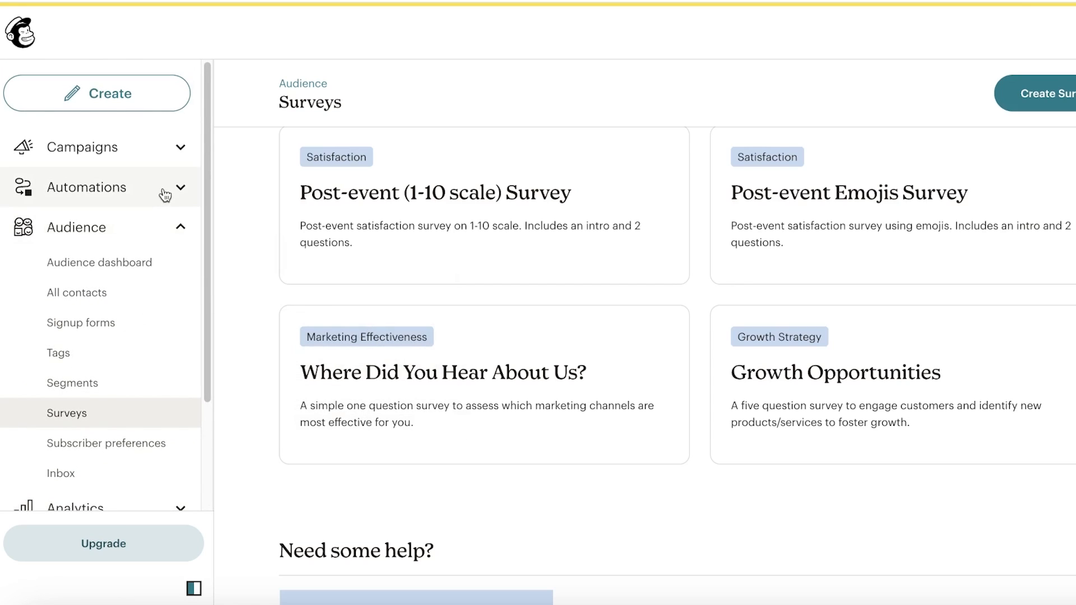
- Open the All campaigns list and scroll down to its empty state
left_click(149, 161)
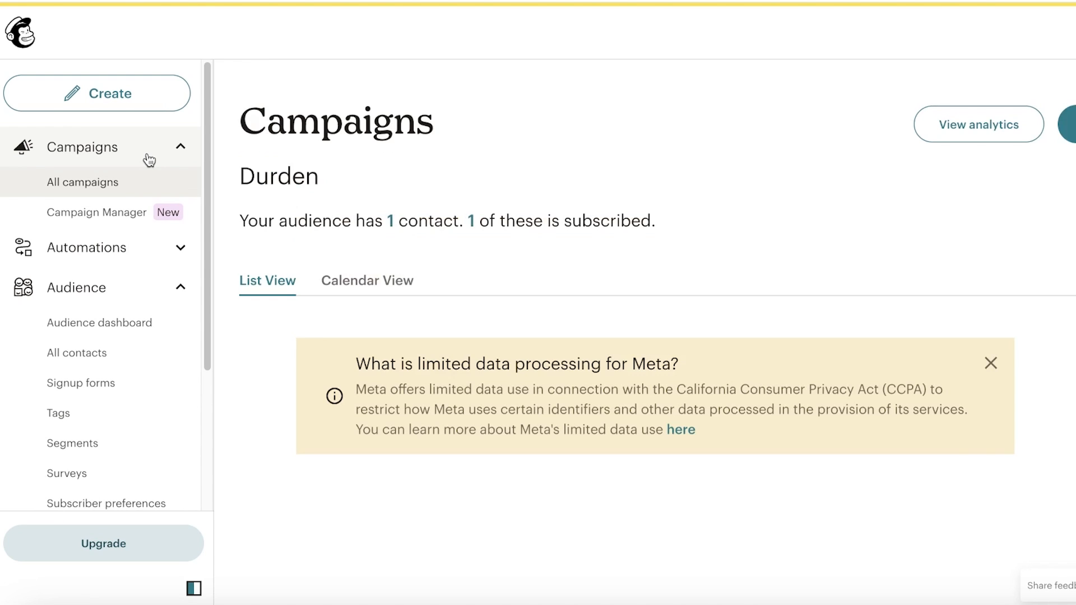
scroll(533, 156, "down", 3)
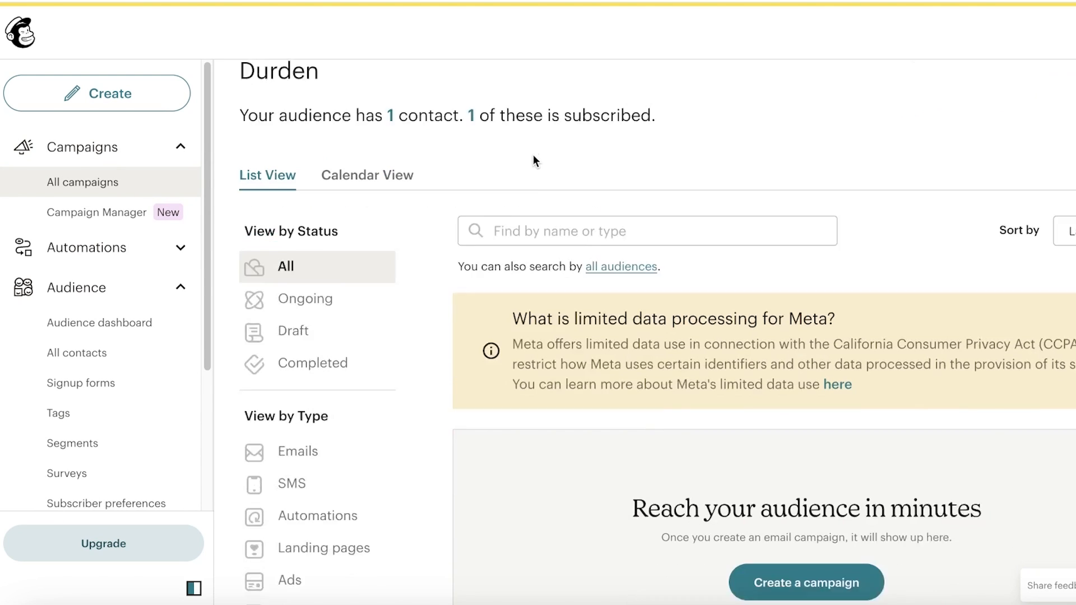
scroll(553, 219, "down", 3)
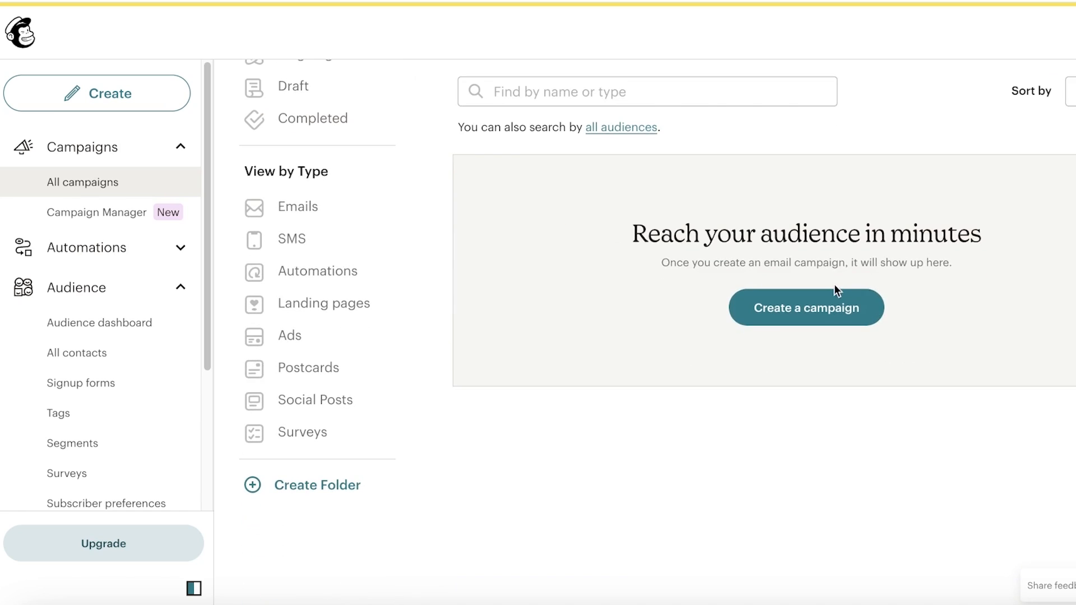
- Start a new campaign and look through the Regular email, Automation and Landing page options
left_click(829, 303)
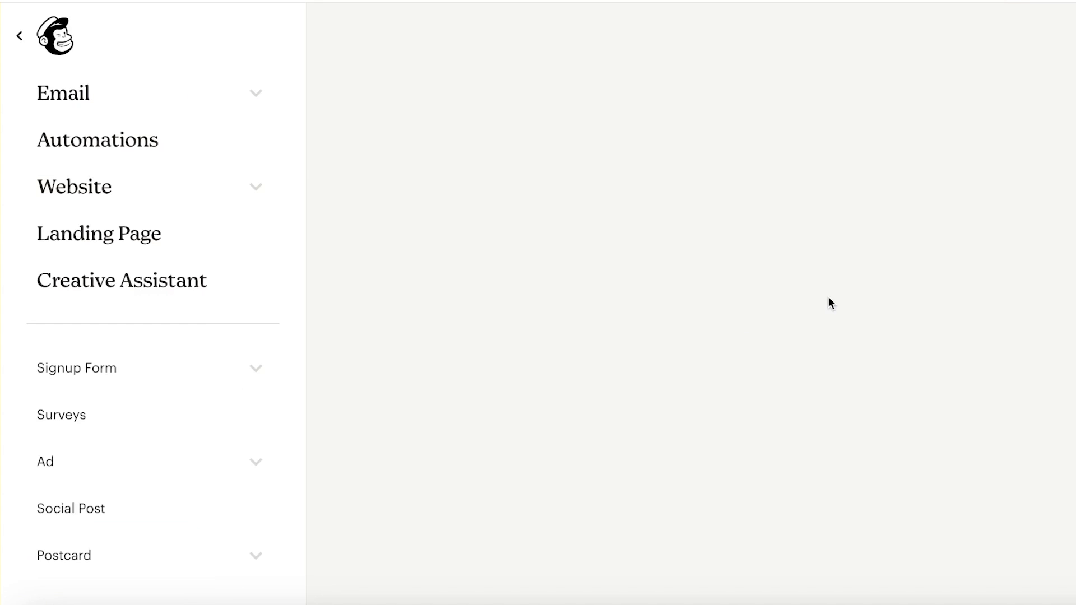
scroll(829, 301, "down", 6)
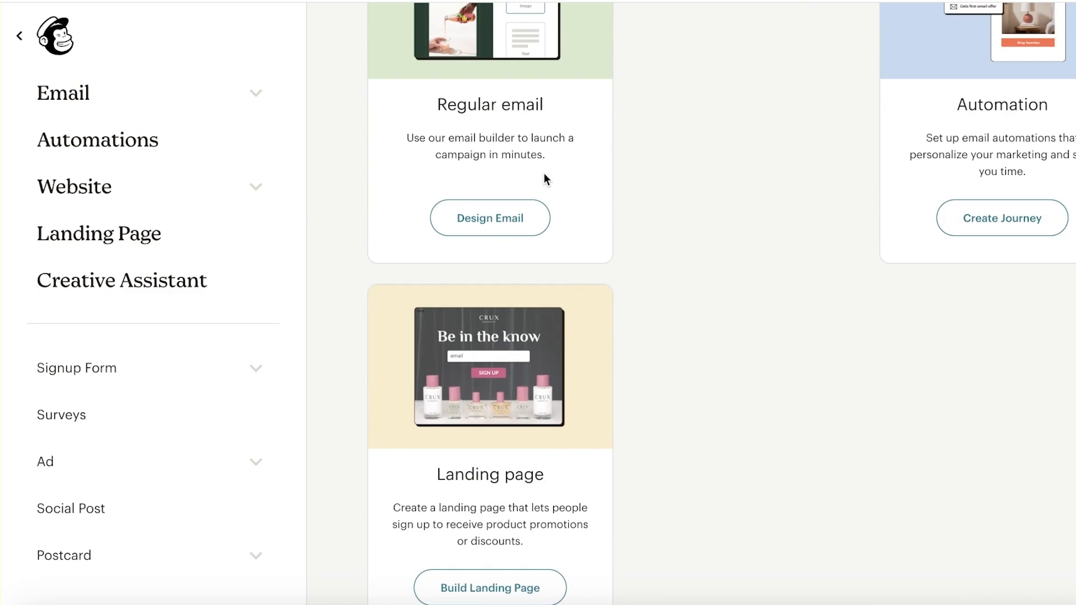
scroll(493, 393, "down", 1)
scroll(395, 387, "up", 7)
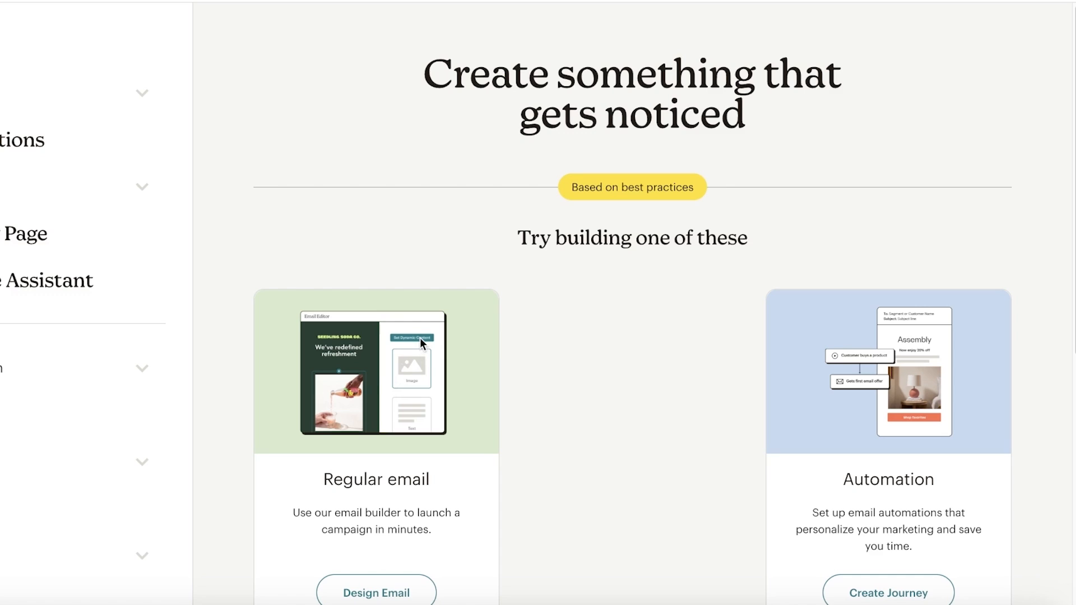
scroll(420, 340, "down", 1)
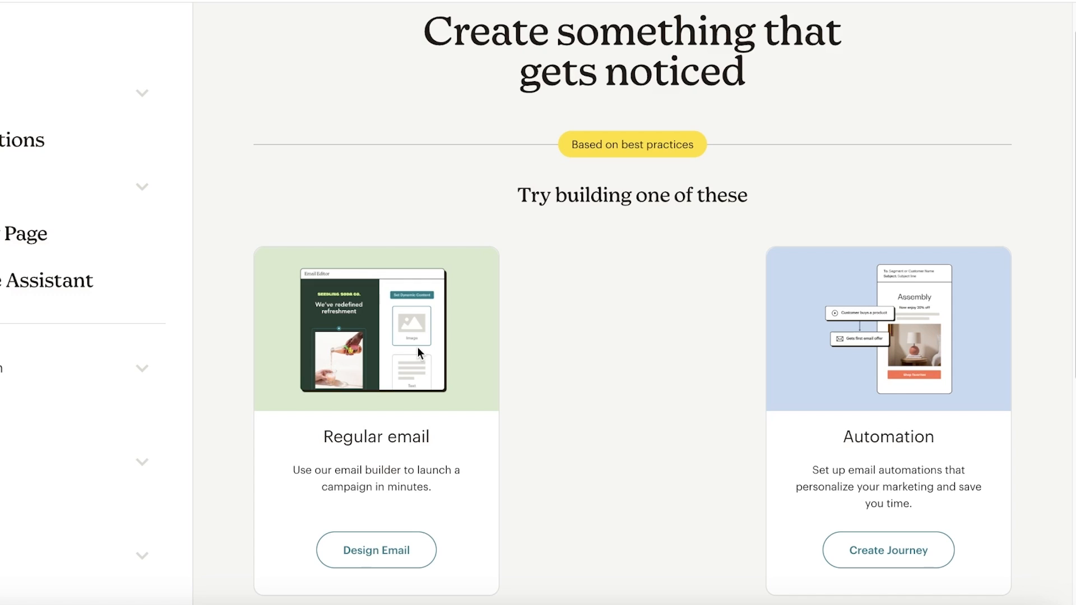
scroll(418, 348, "down", 4)
- Create a Regular email draft and try adding recipients despite having no contacts
left_click(411, 328)
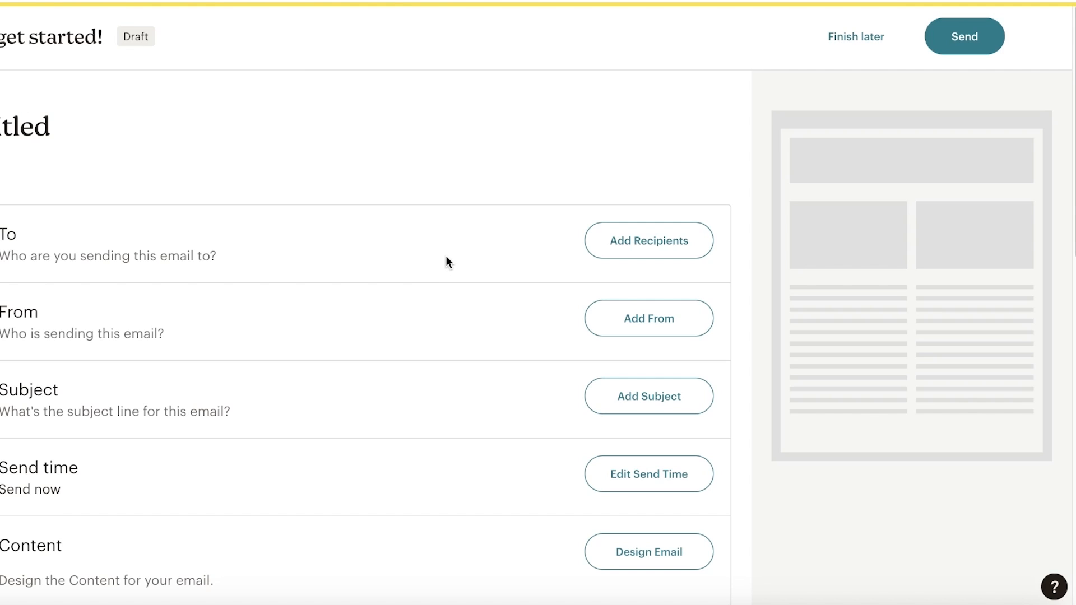
left_click(692, 240)
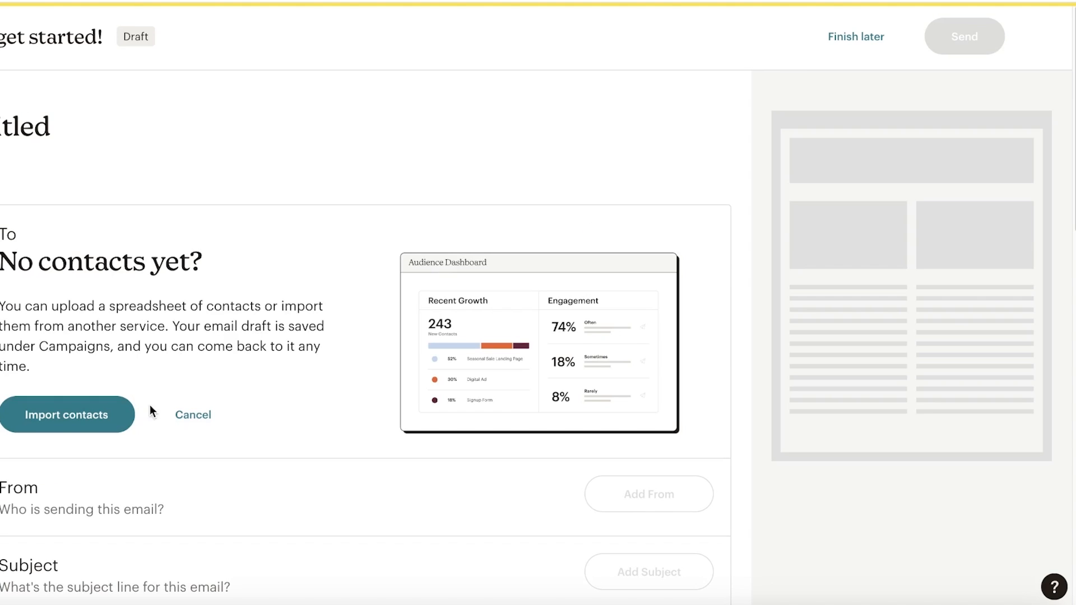
left_click(191, 414)
left_click(695, 240)
- Back out of the contact import and open the sender From name field
left_click(50, 404)
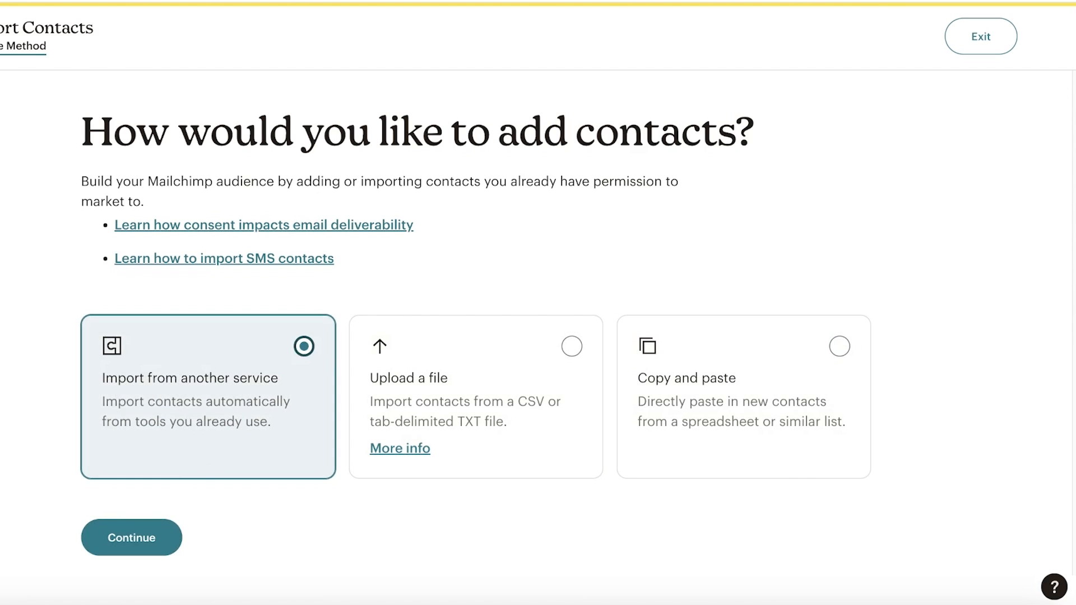
left_click(996, 35)
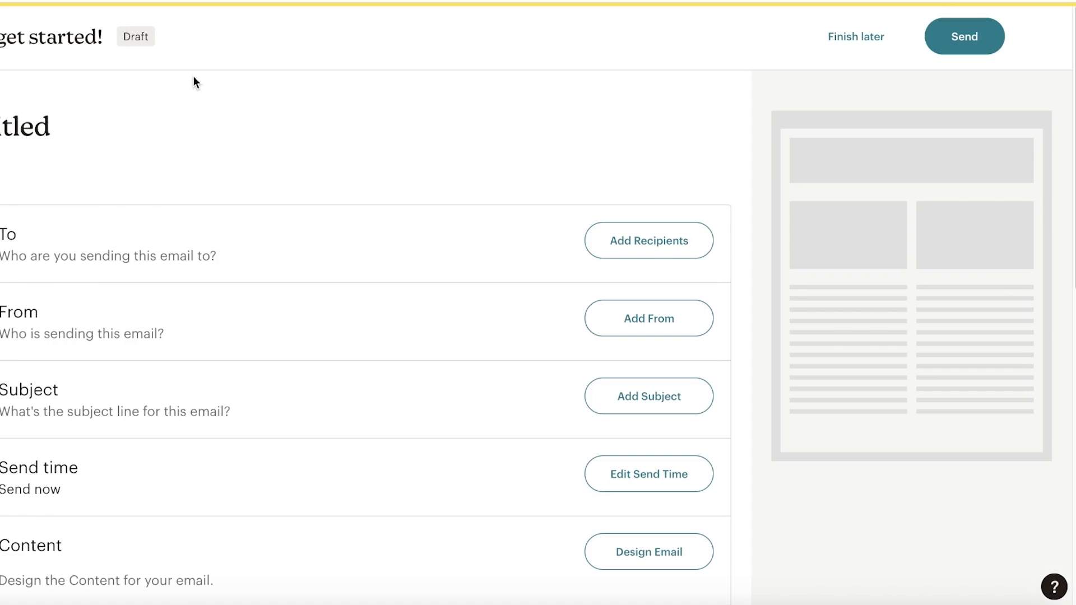
left_click(650, 332)
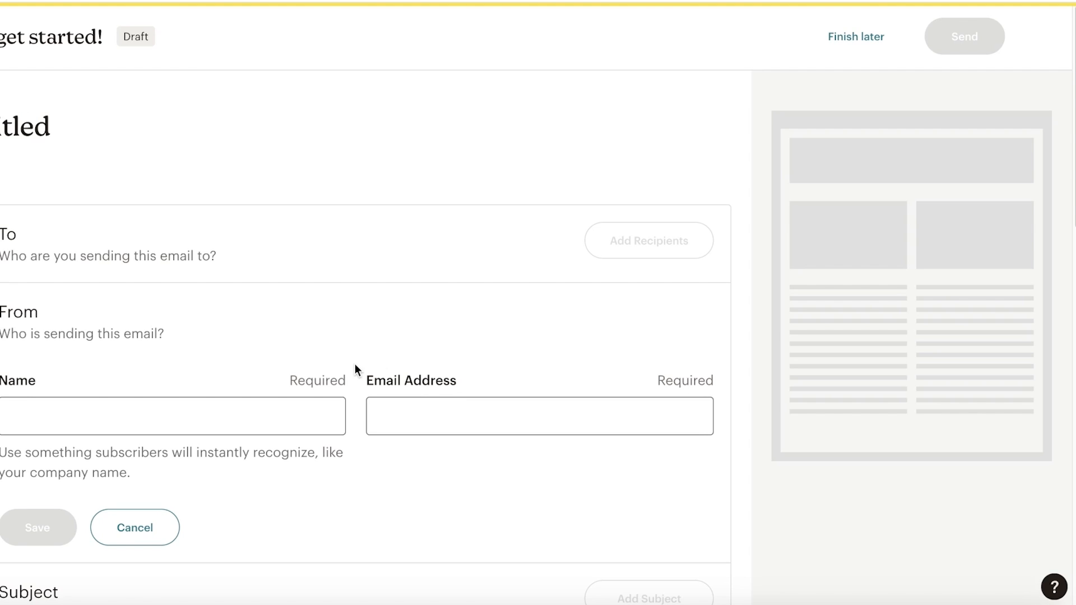
left_click(308, 404)
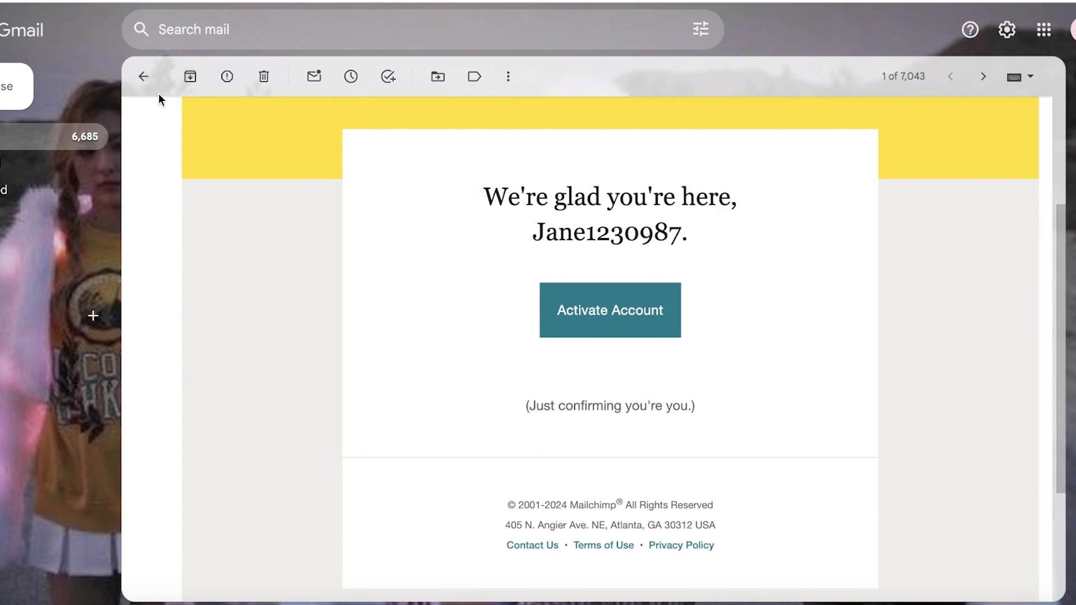
- In Gmail, open the top Burnout email from the inbox and return to the list
left_click(145, 79)
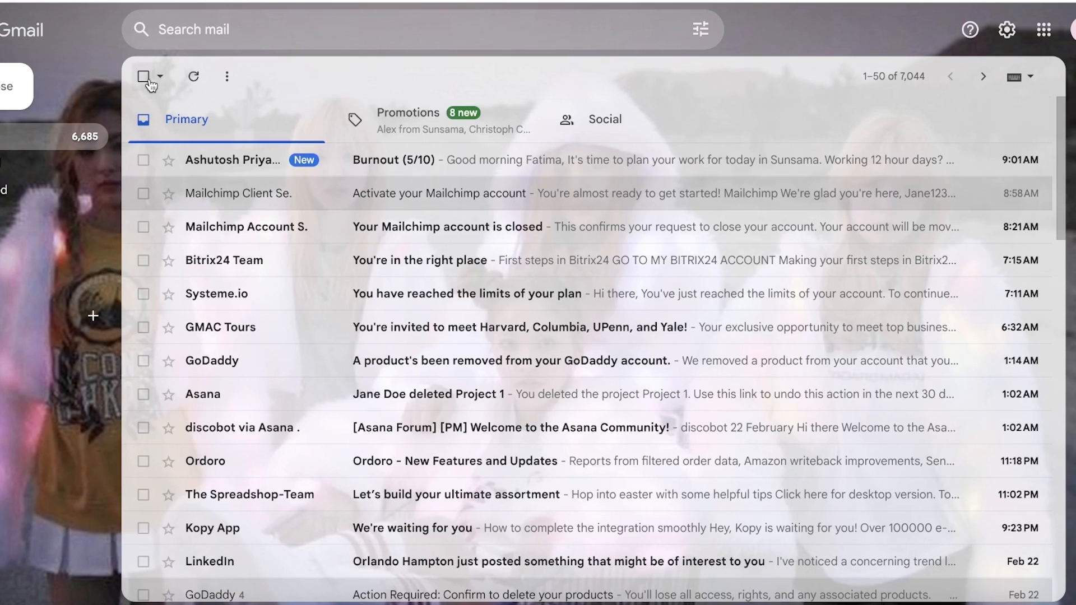
left_click(223, 162)
left_click(148, 76)
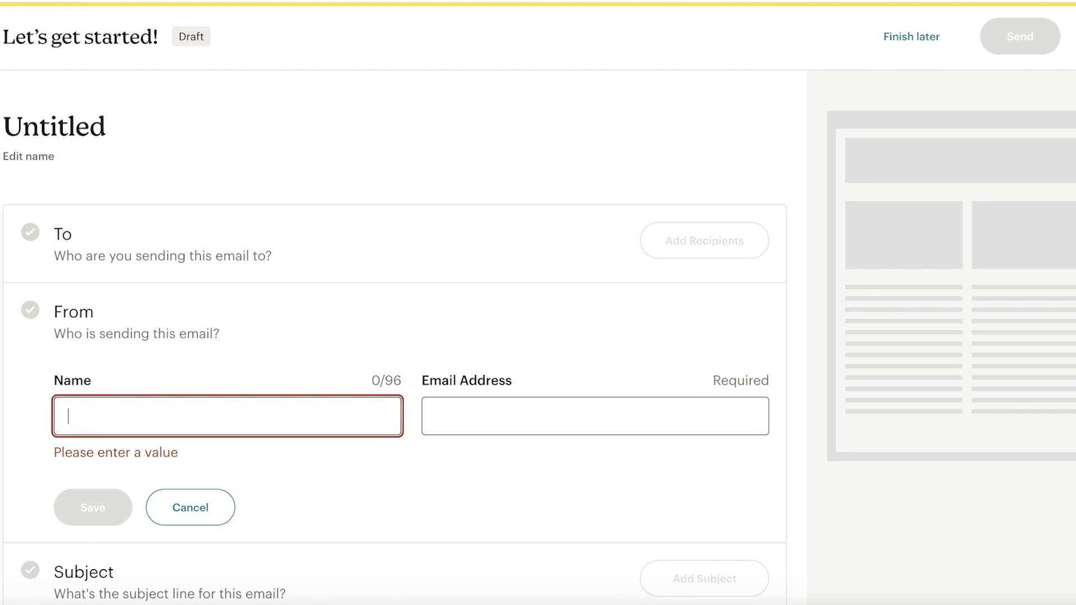
- Enter the sender's name and Gmail address in the From fields and save them
type("J")
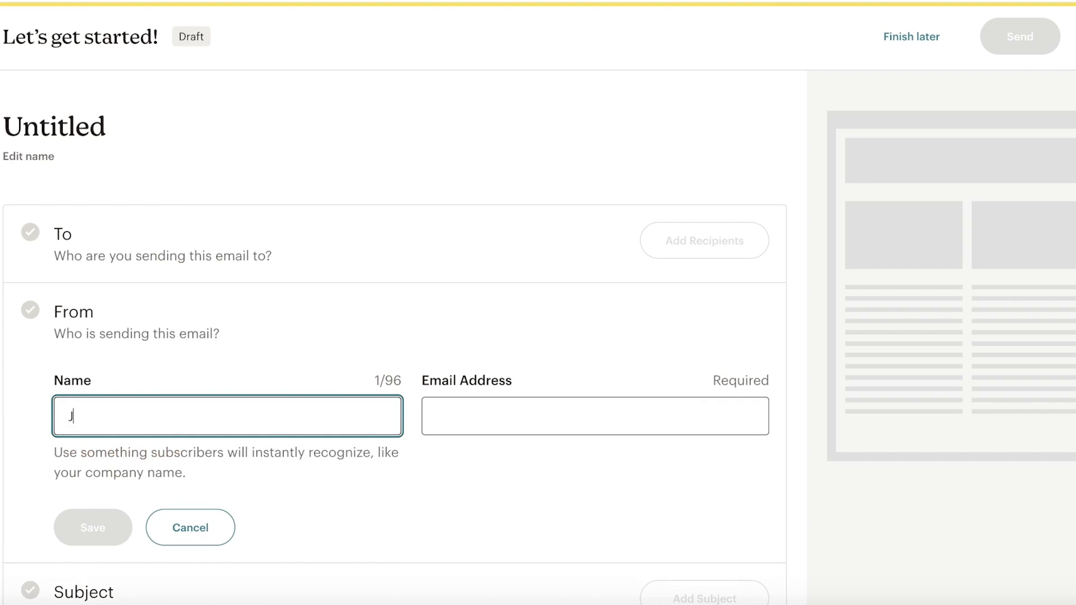
type("ane Ded")
key("BackSpace")
key("BackSpace")
type("oe")
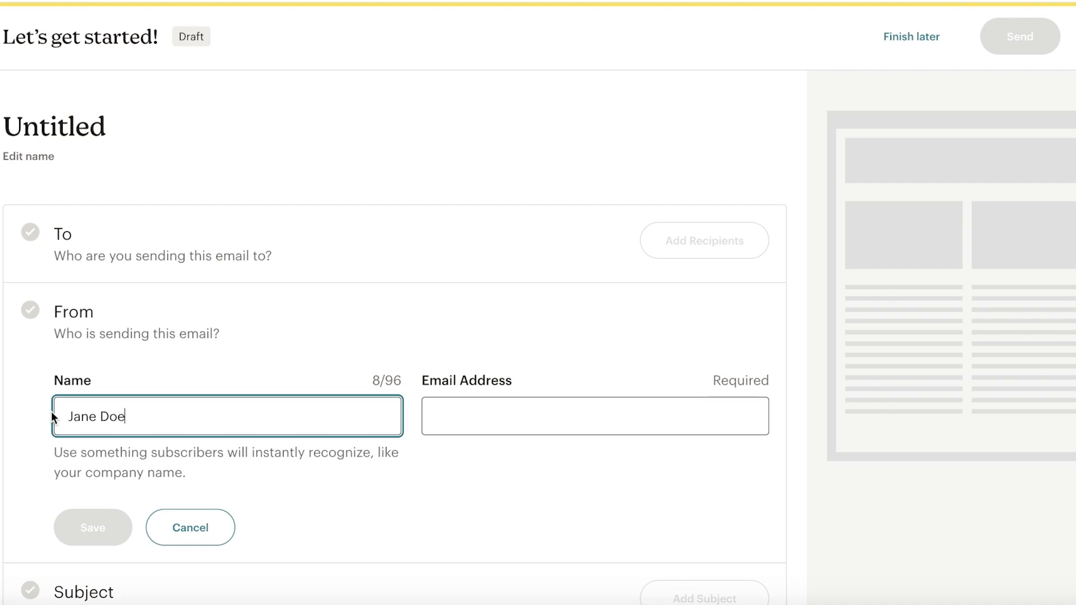
left_click(423, 413)
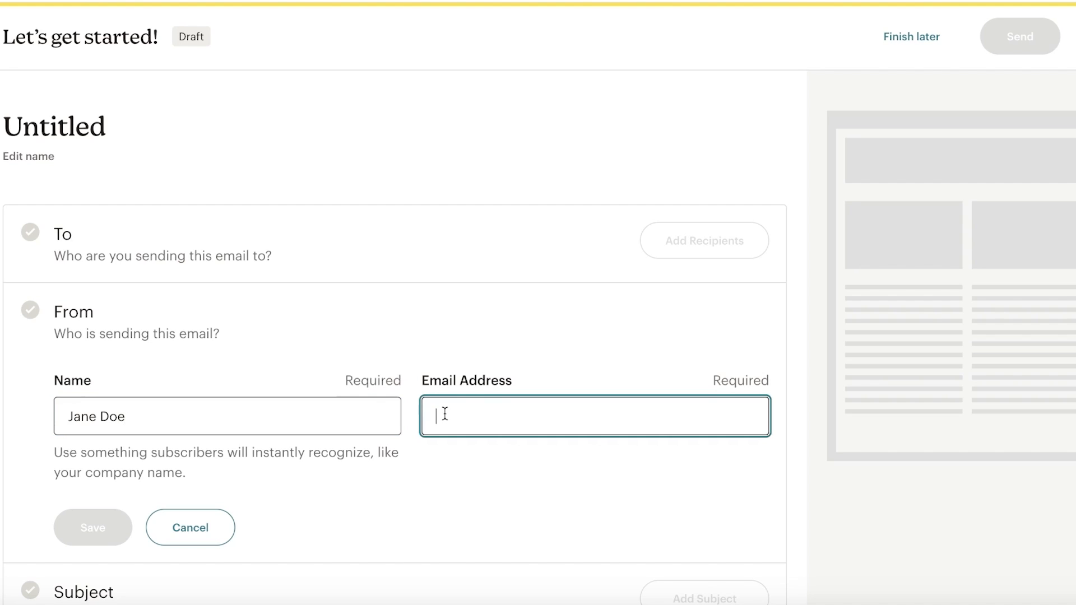
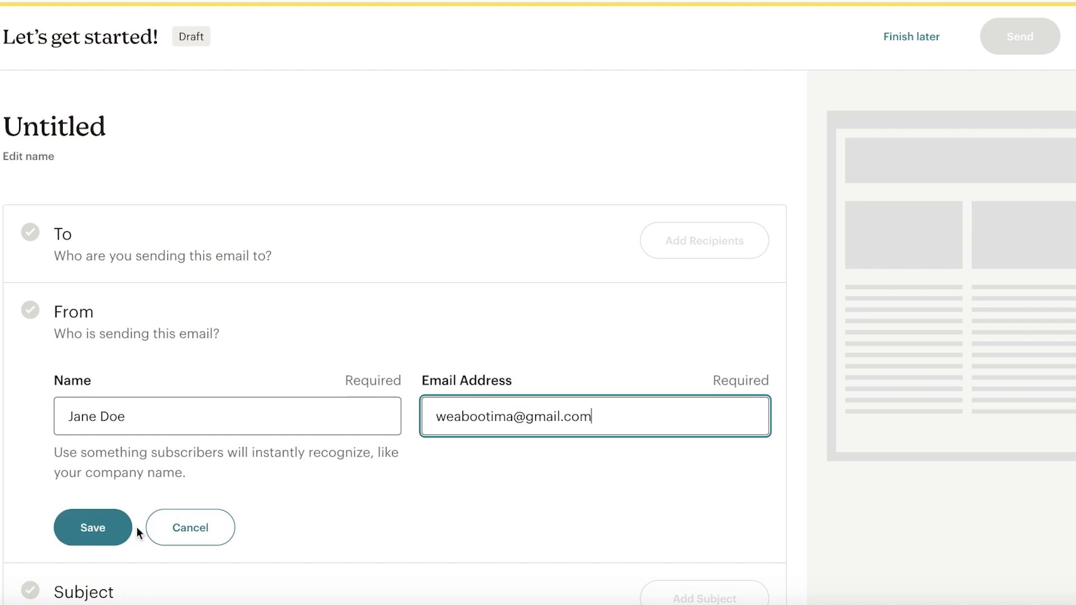
left_click(106, 530)
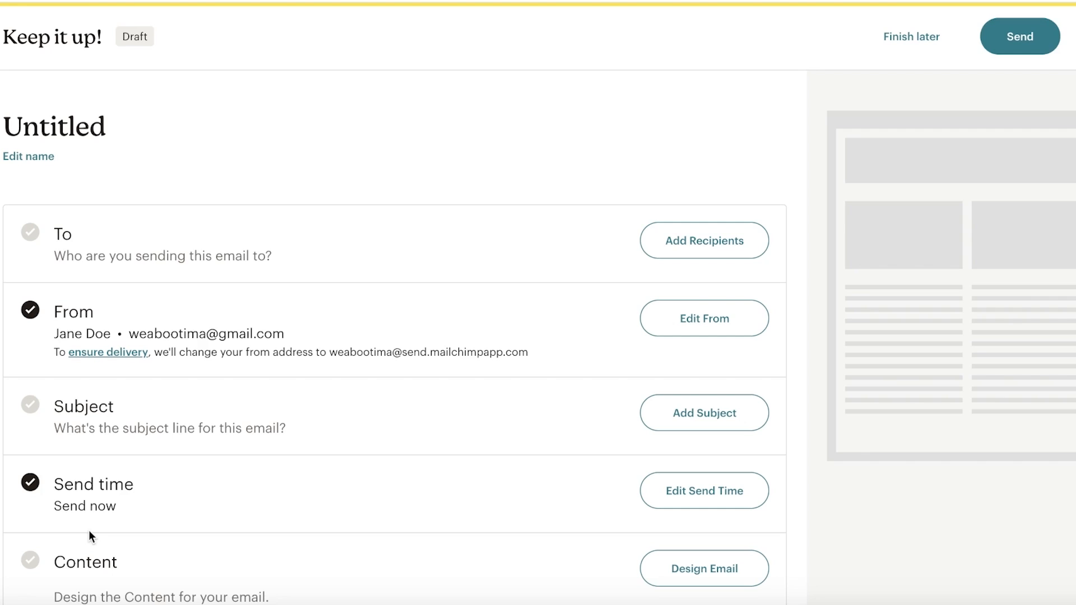
- Enter the campaign subject line 'Welcome to Durden'
scroll(504, 347, "down", 1)
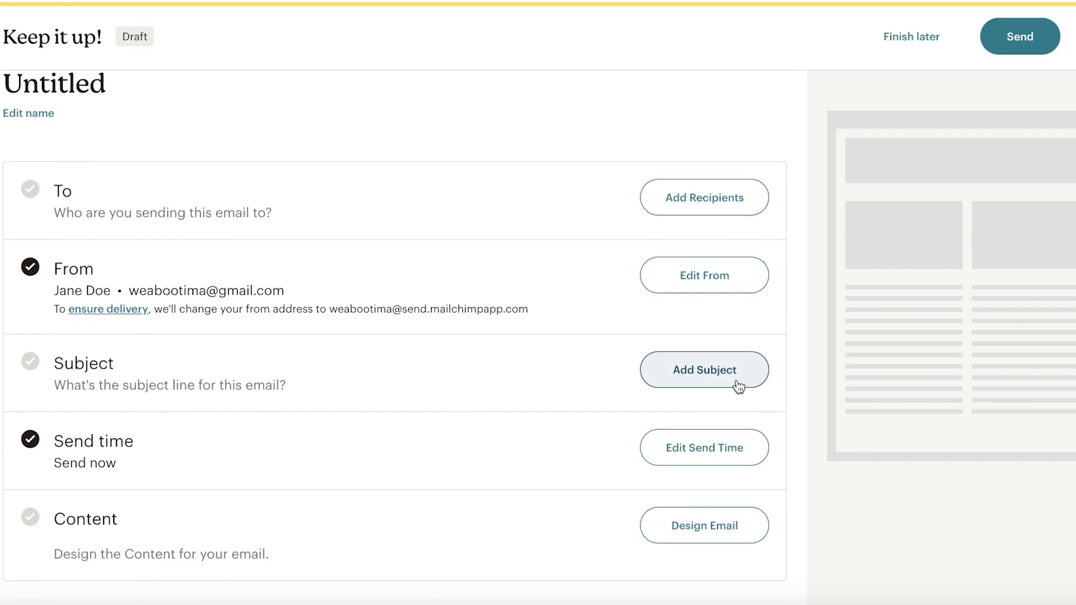
scroll(723, 353, "down", 4)
scroll(711, 330, "up", 1)
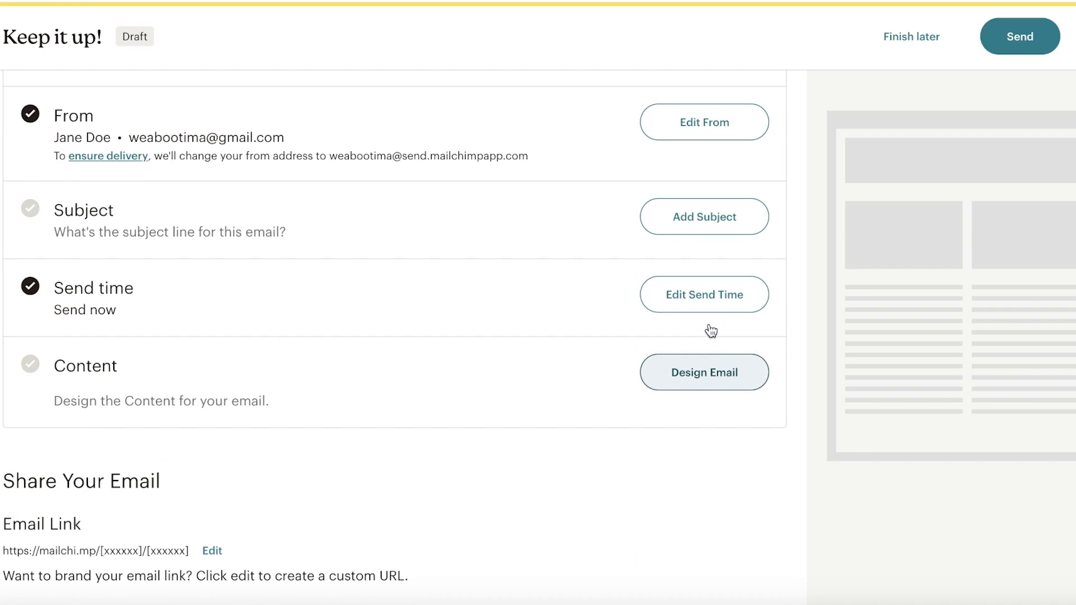
left_click(703, 230)
left_click(169, 303)
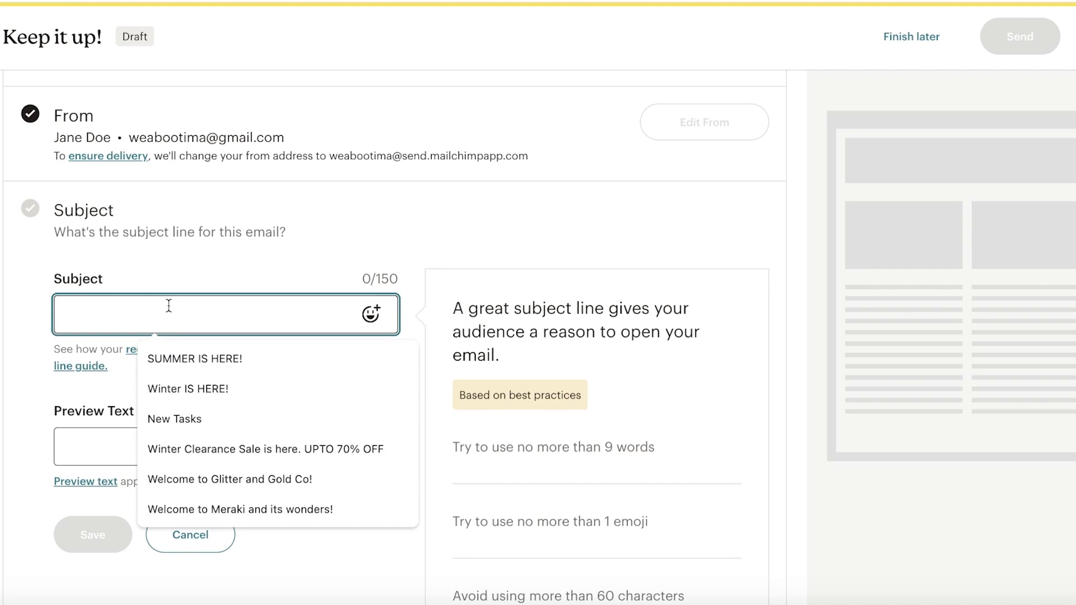
type("Welcome to ")
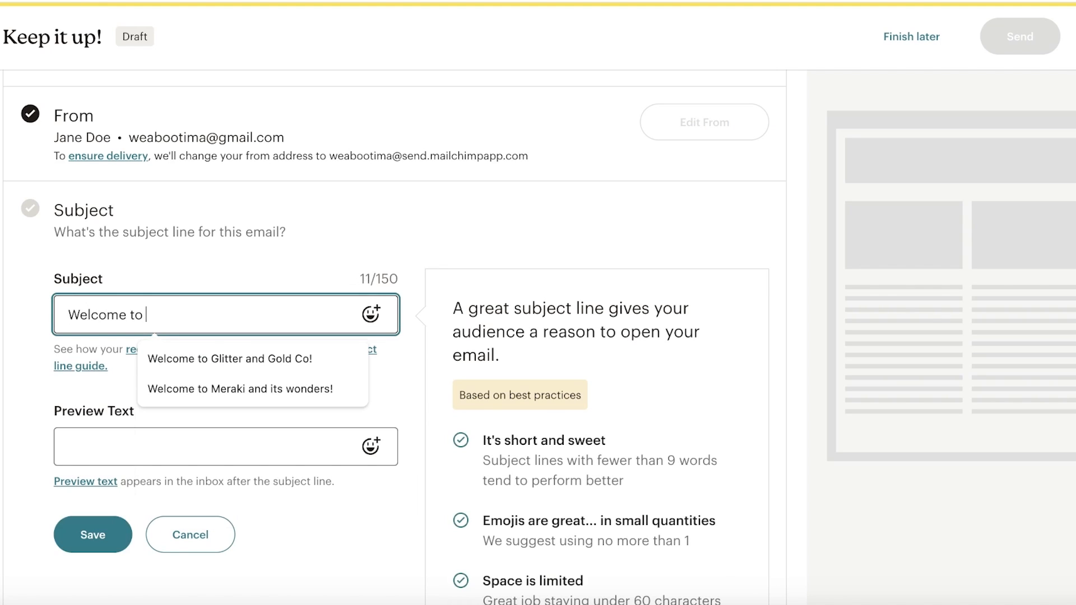
type("M")
key("BackSpace")
type("Durden")
- Use the WINTER CLEARANCE preview text with 'winter' lowercased, and save subject and preview
left_click(160, 441)
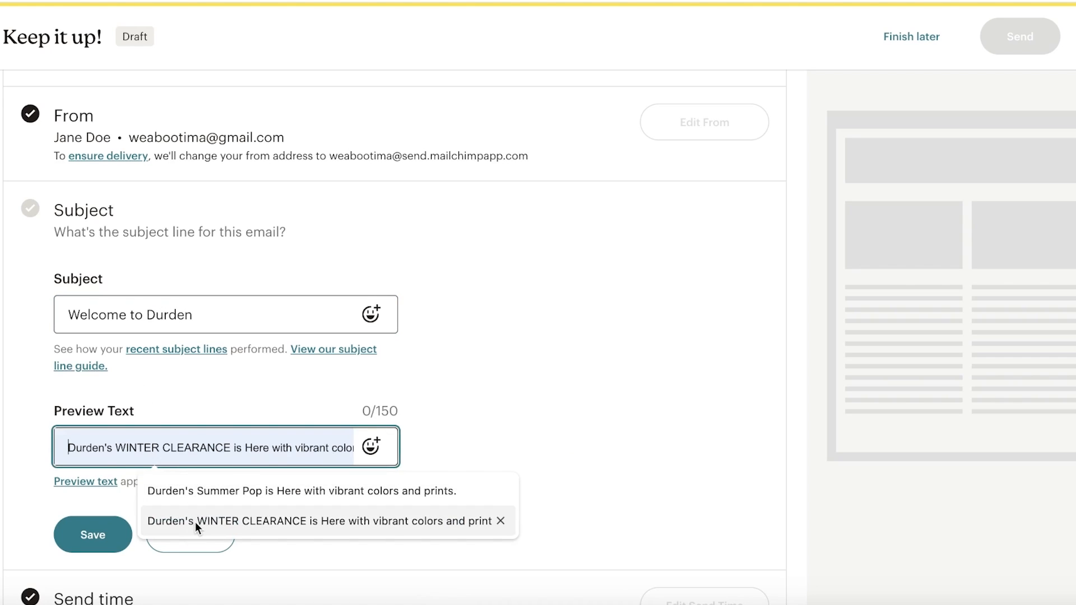
left_click(195, 522)
double_click(168, 446)
type("winter CLEARANCE is Here with vibr")
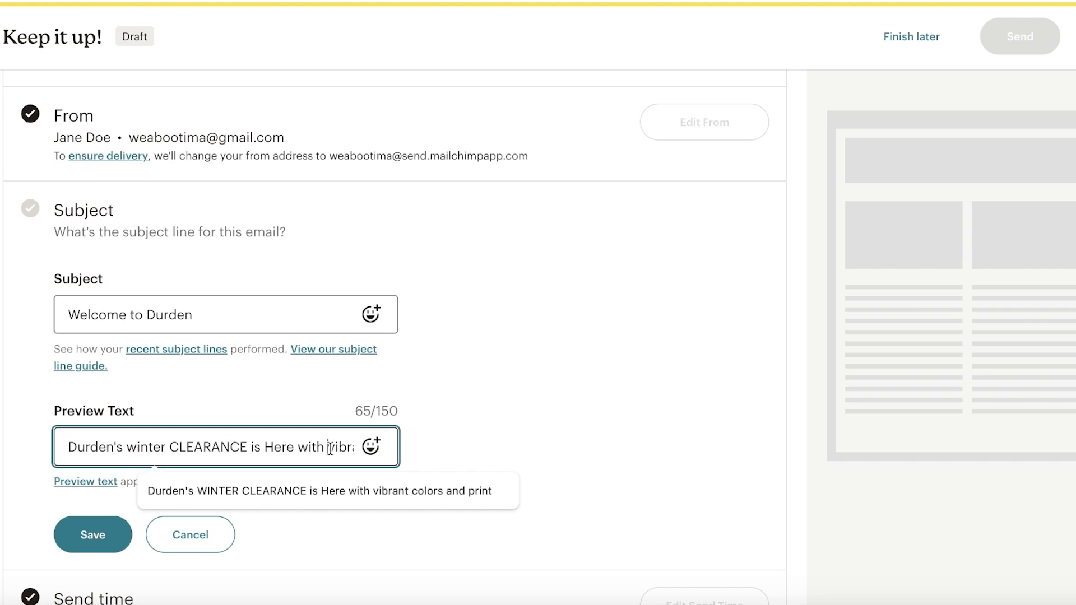
left_click(374, 415)
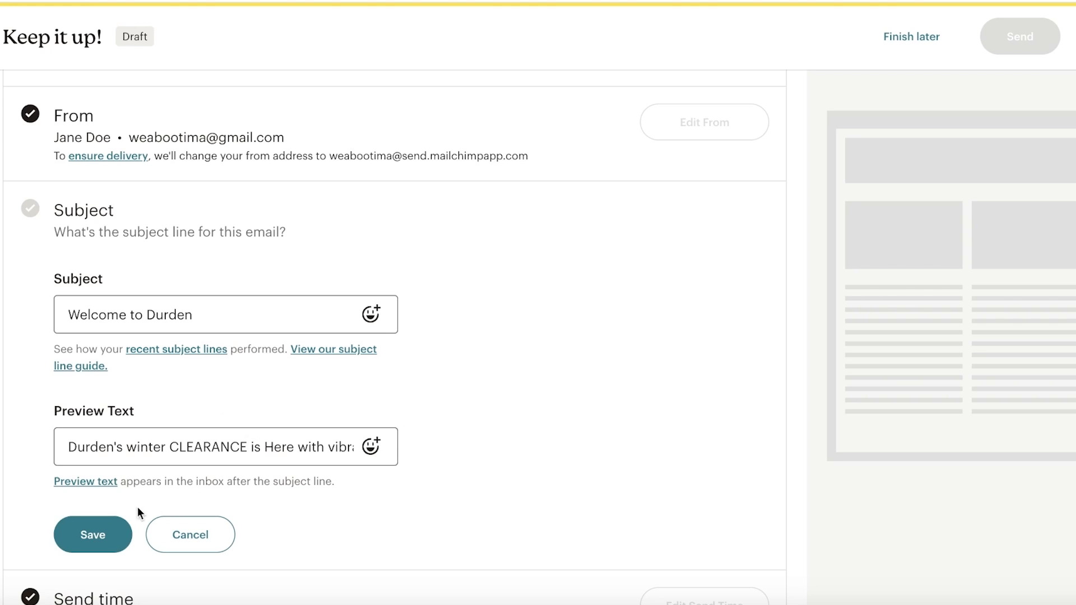
left_click(109, 534)
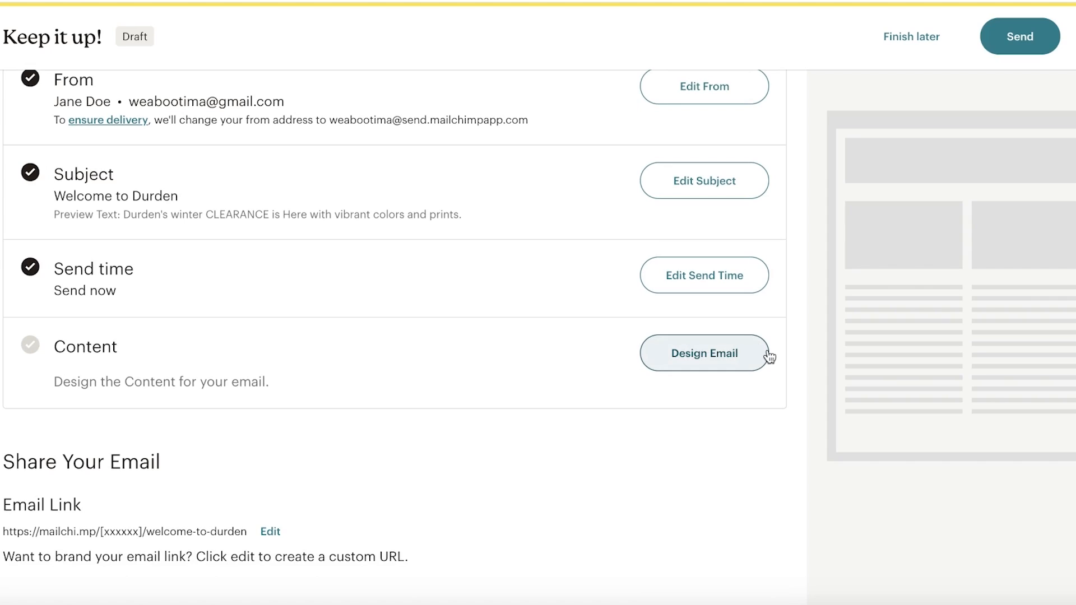
- Browse the email templates and apply the Natural template to the Welcome to Durden email
left_click(744, 364)
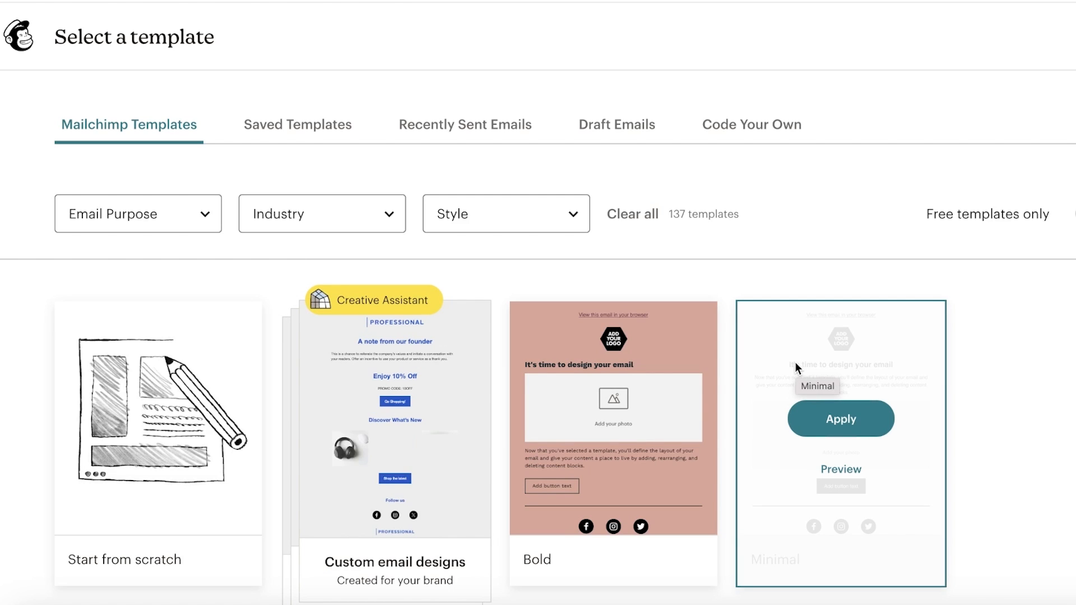
scroll(267, 217, "down", 1)
scroll(266, 217, "down", 10)
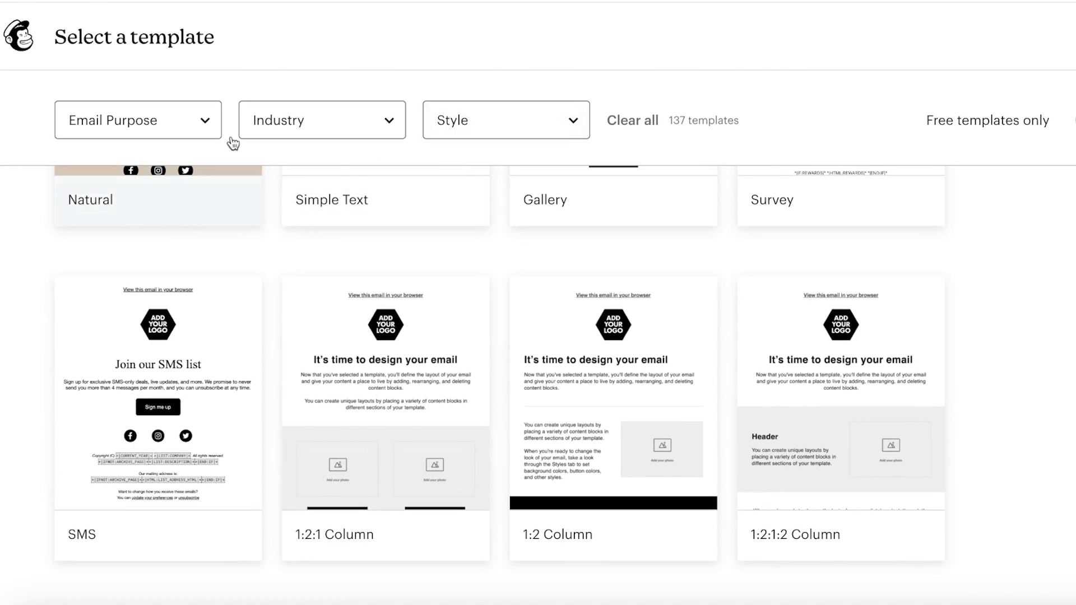
scroll(411, 305, "up", 4)
scroll(411, 305, "up", 7)
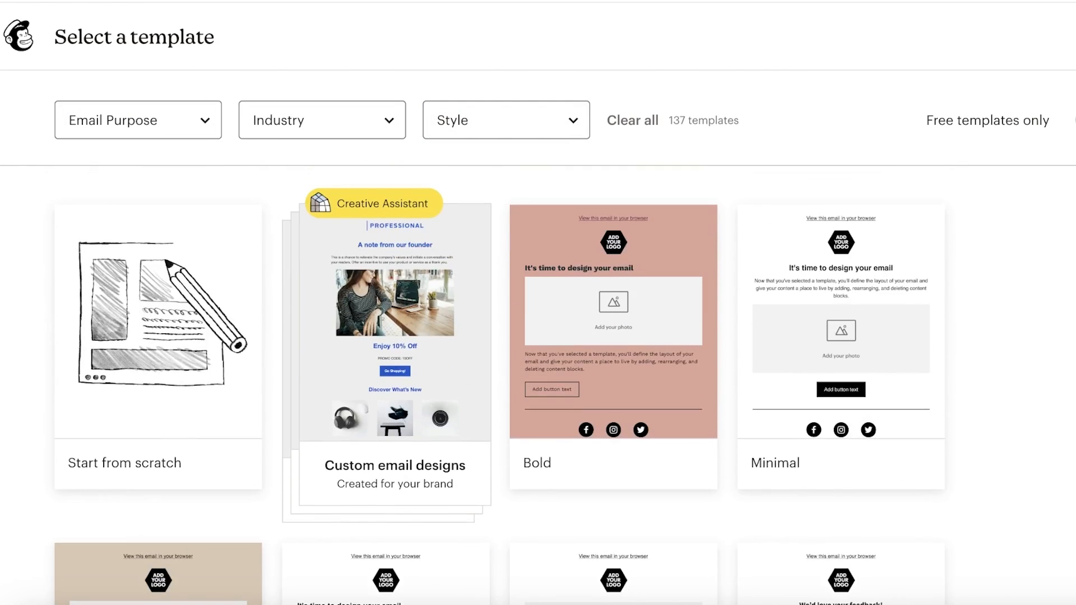
scroll(537, 336, "up", 3)
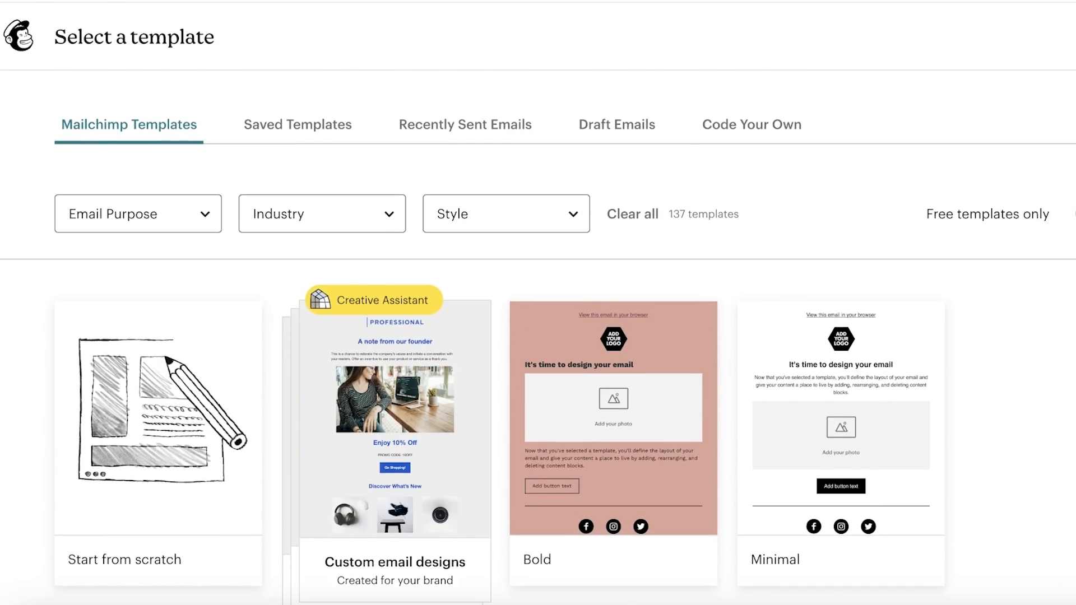
scroll(567, 341, "down", 20)
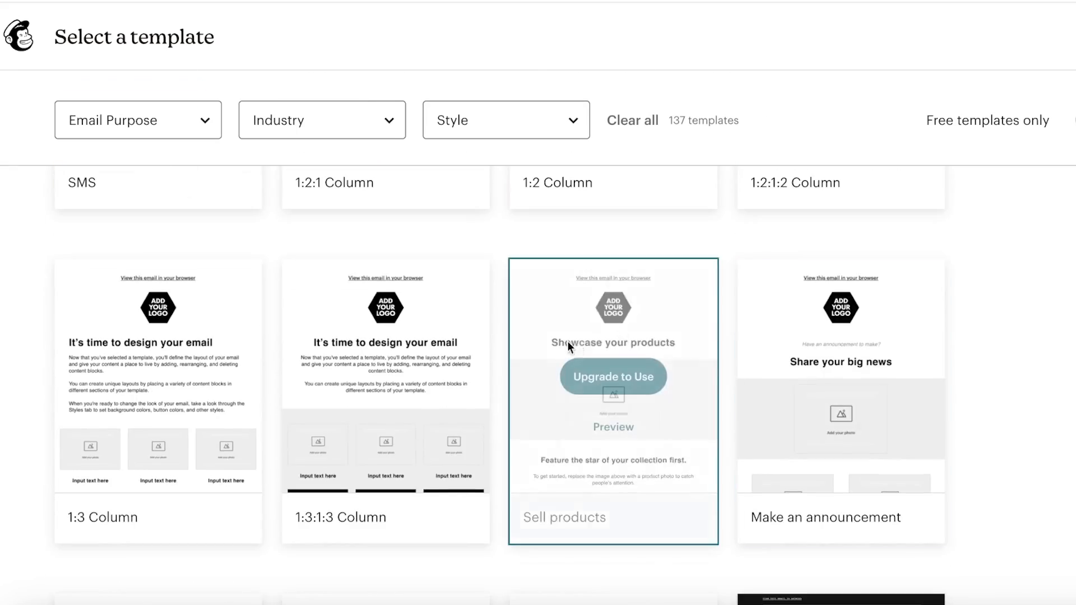
scroll(966, 413, "down", 8)
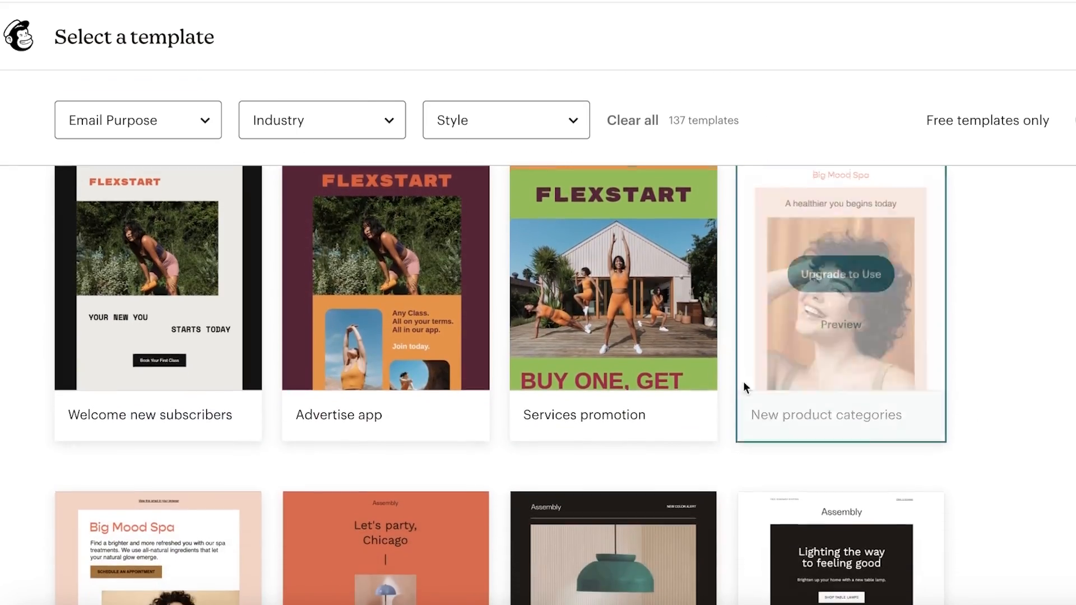
scroll(988, 354, "up", 14)
scroll(994, 404, "down", 20)
scroll(1070, 425, "up", 17)
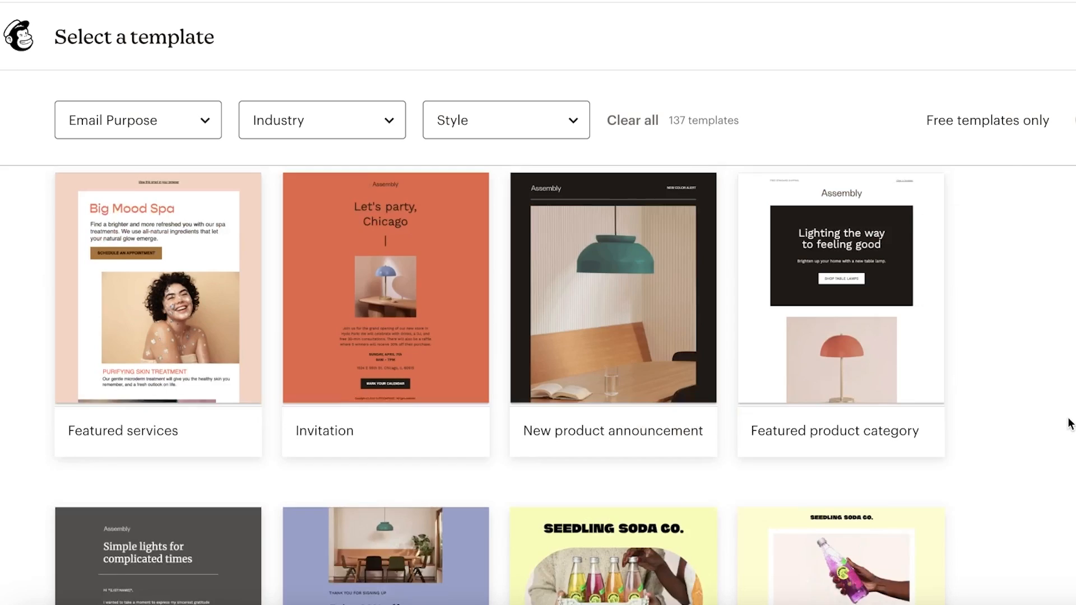
scroll(1064, 404, "up", 15)
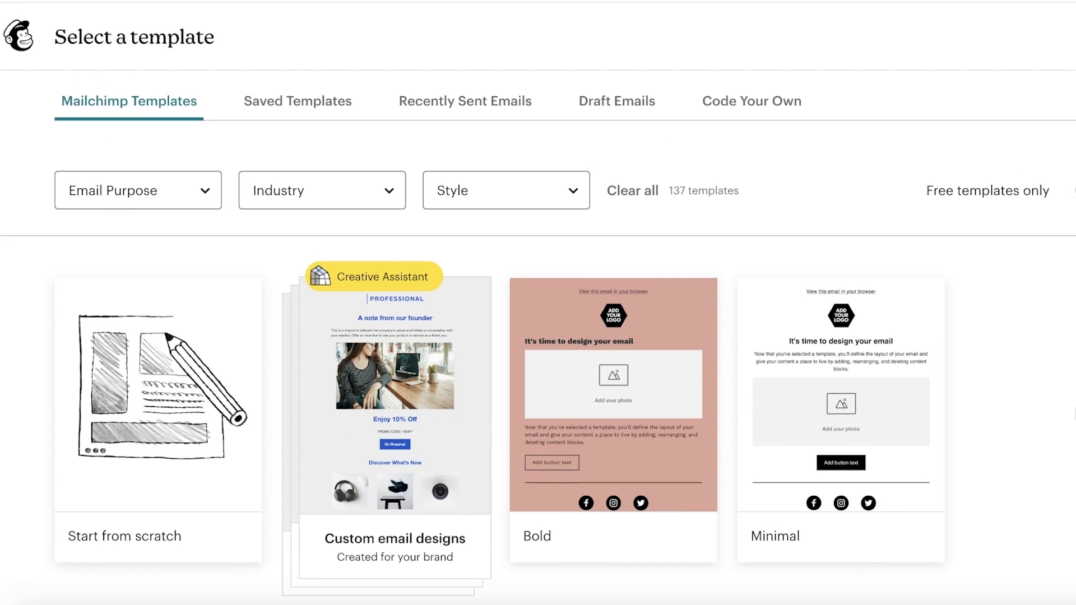
scroll(538, 336, "down", 5)
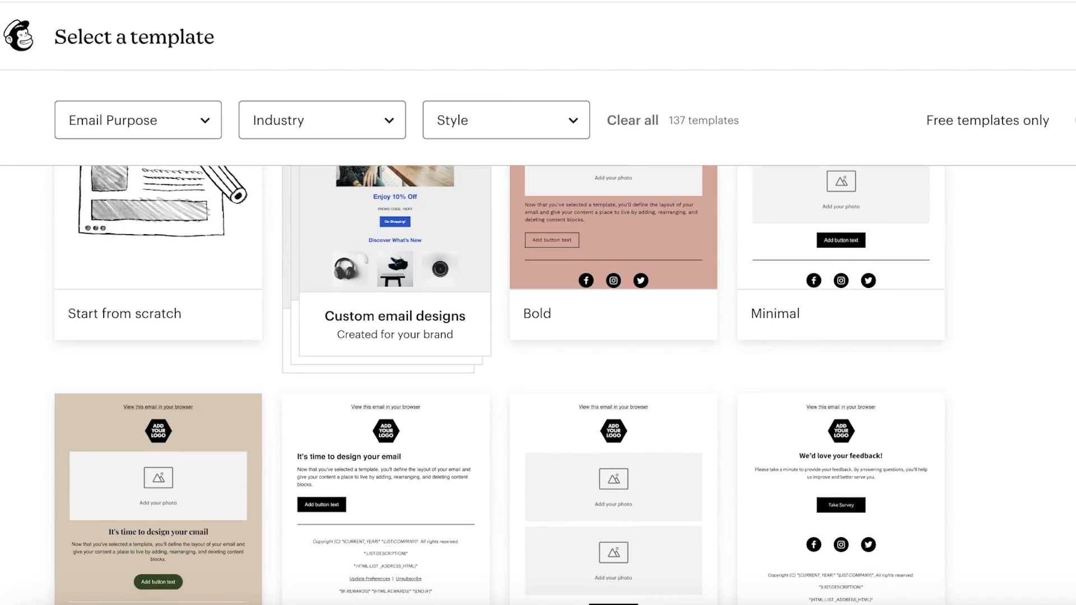
scroll(537, 336, "up", 3)
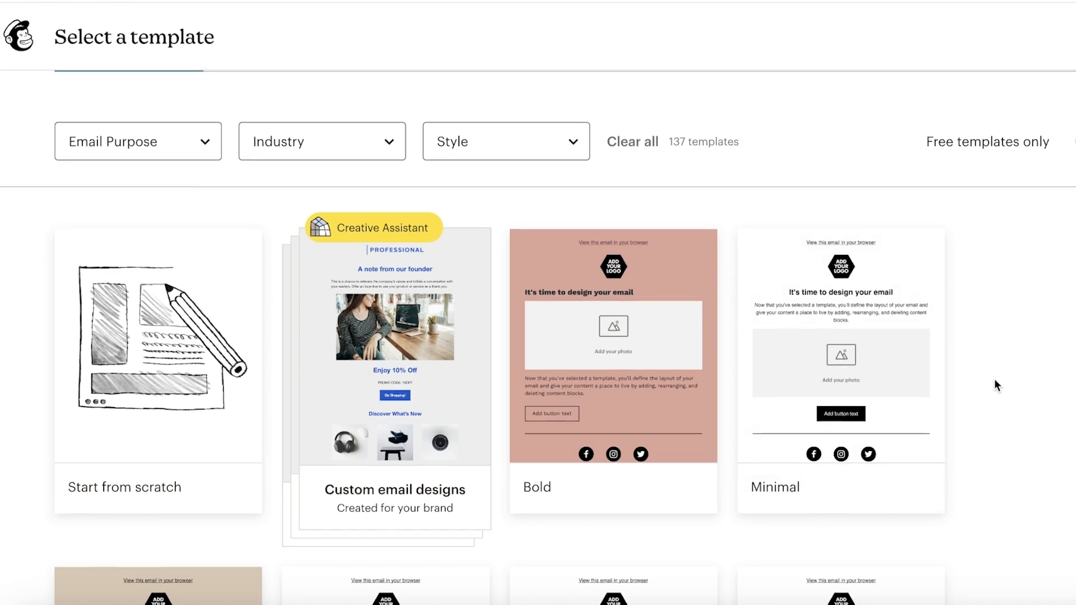
scroll(992, 379, "down", 3)
scroll(1025, 274, "up", 1)
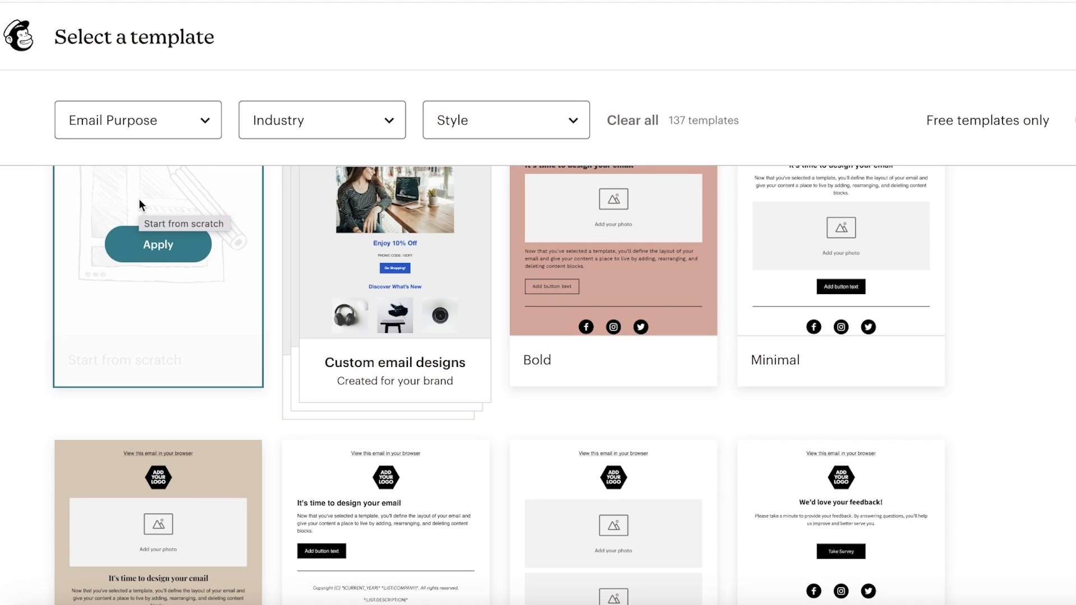
scroll(500, 385, "up", 3)
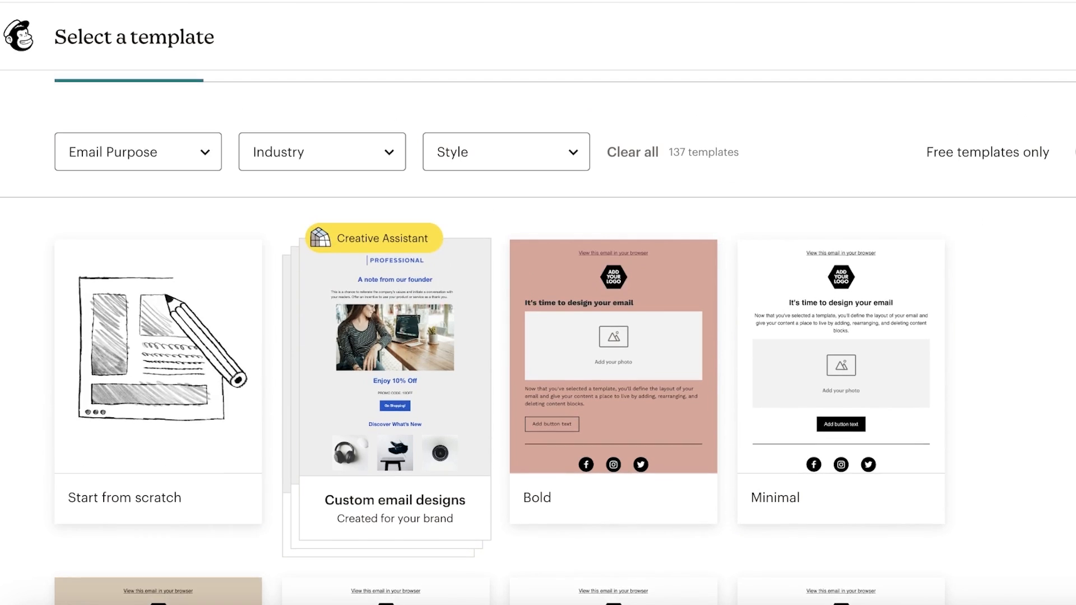
scroll(500, 385, "down", 3)
scroll(362, 310, "down", 5)
scroll(362, 310, "up", 3)
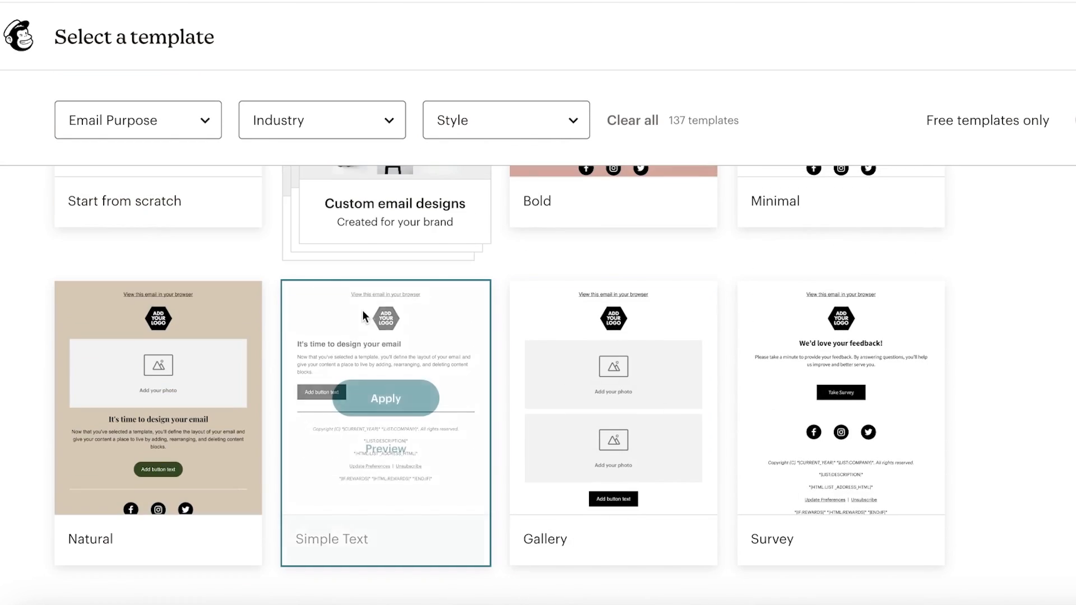
scroll(500, 385, "up", 1)
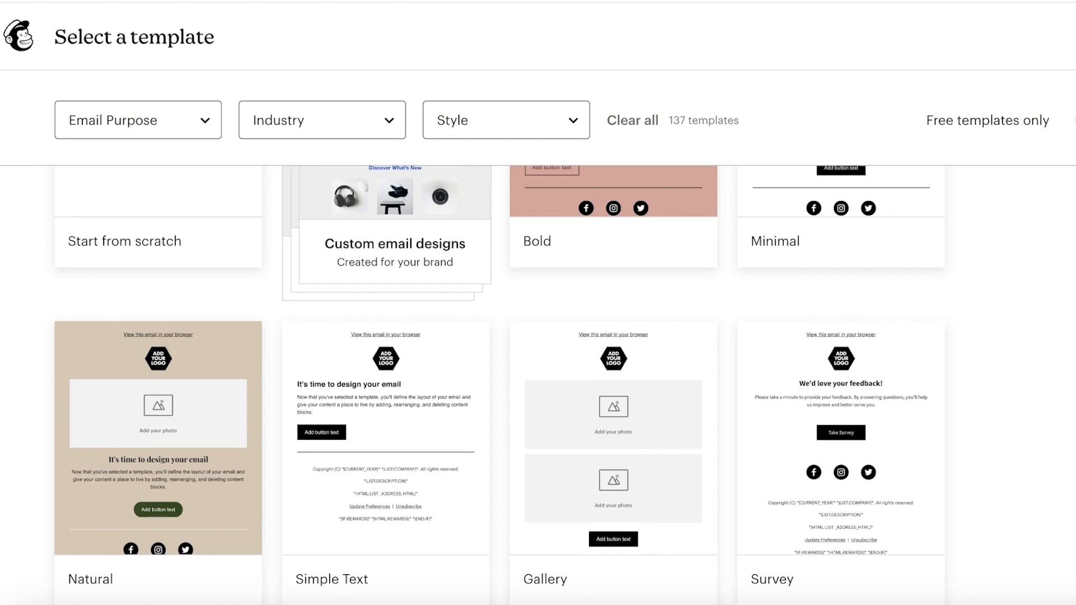
scroll(500, 384, "down", 1)
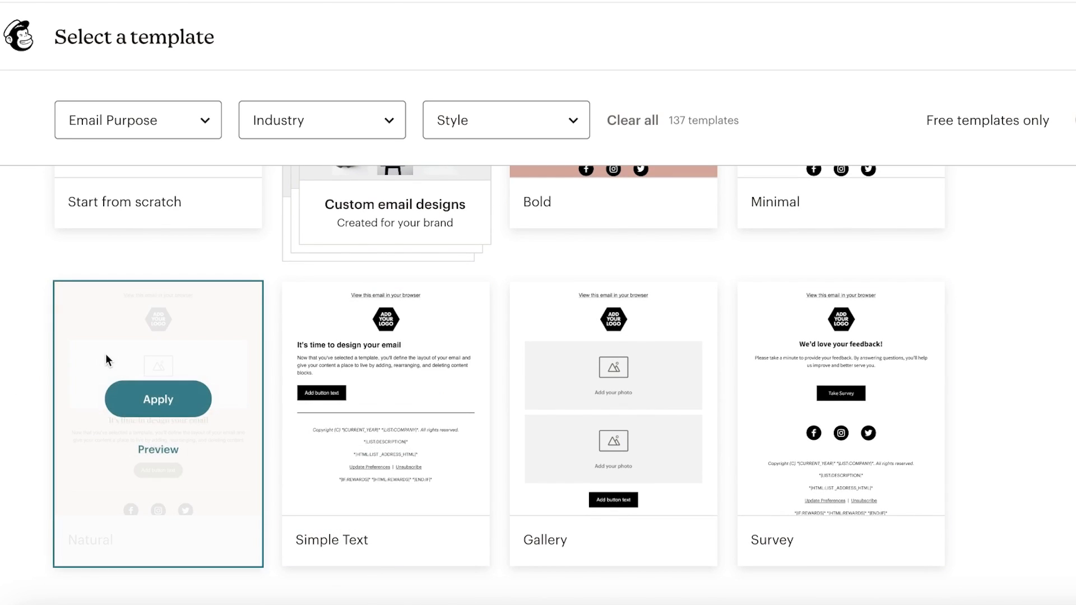
left_click(142, 395)
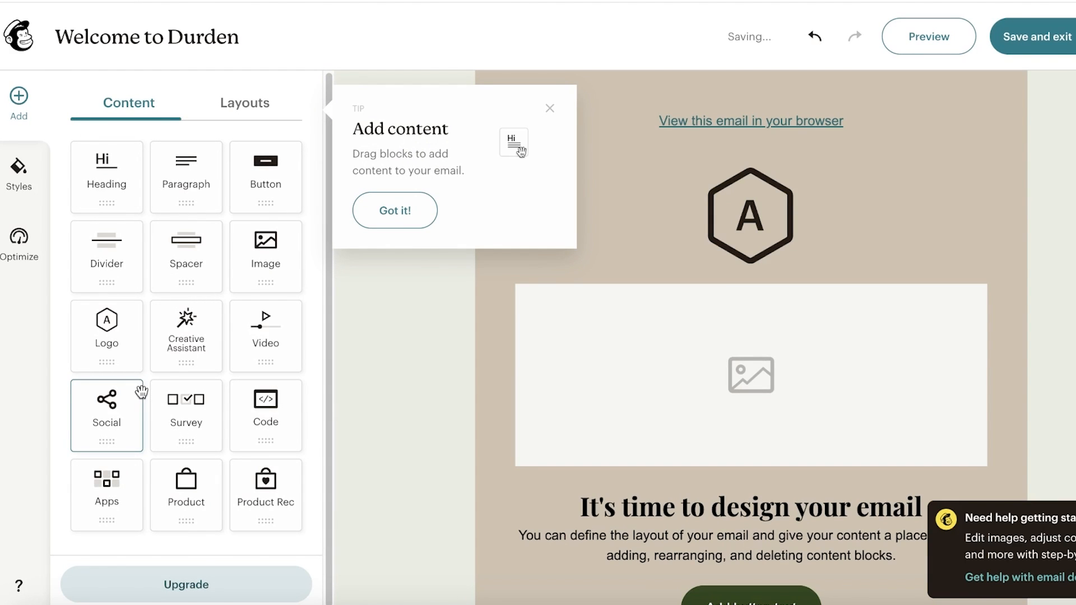
- Dismiss the Add content tip and select the hexagon logo placeholder block
left_click(550, 111)
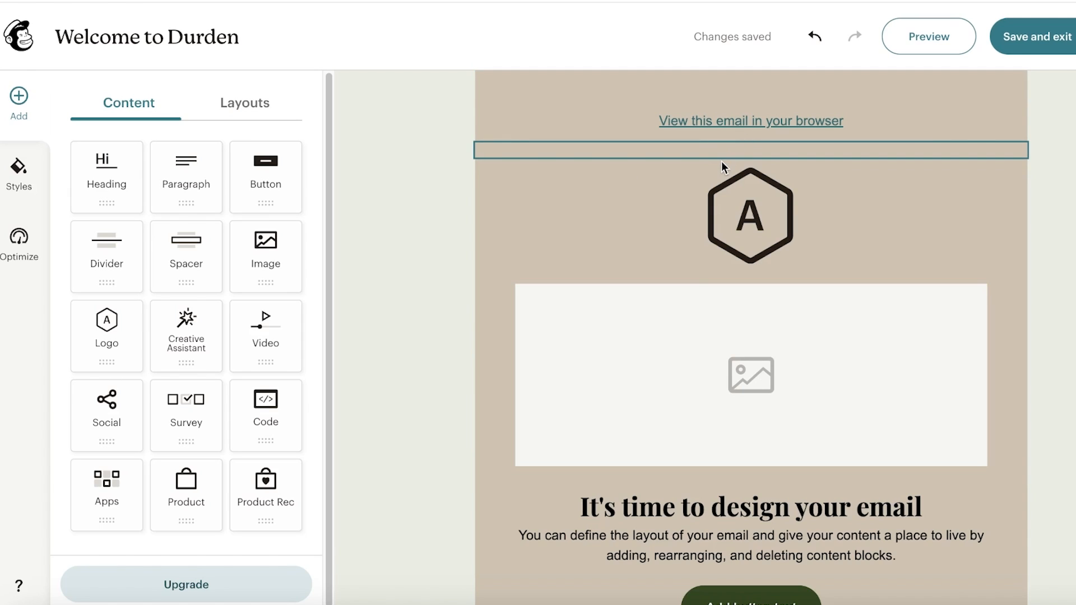
left_click(744, 204)
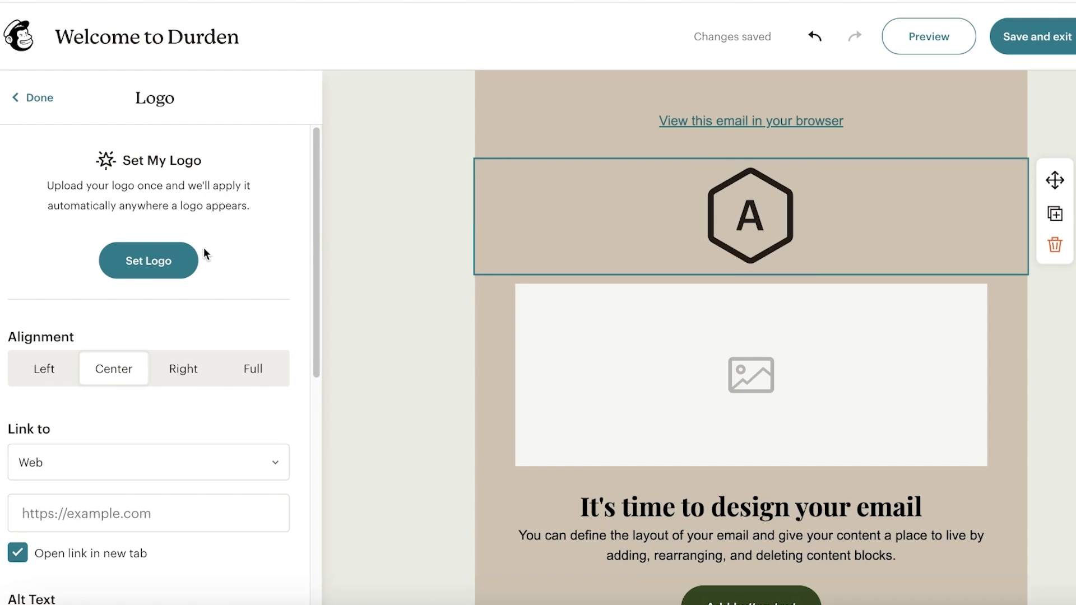
- Upload Logo.png from the Downloads folder as the email's logo
left_click(190, 261)
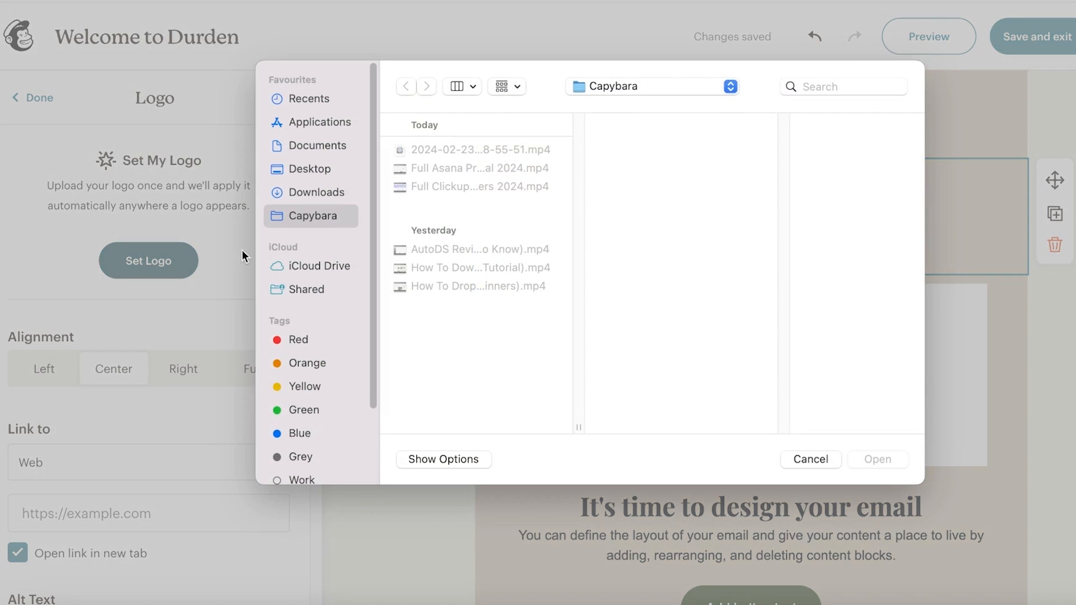
left_click(269, 170)
left_click(263, 193)
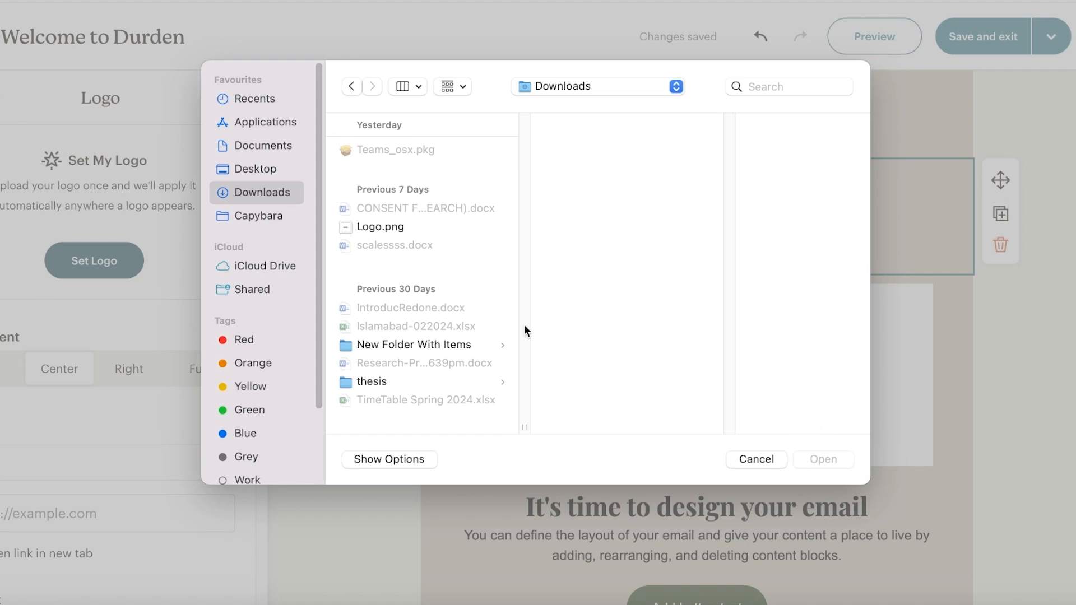
left_click(422, 229)
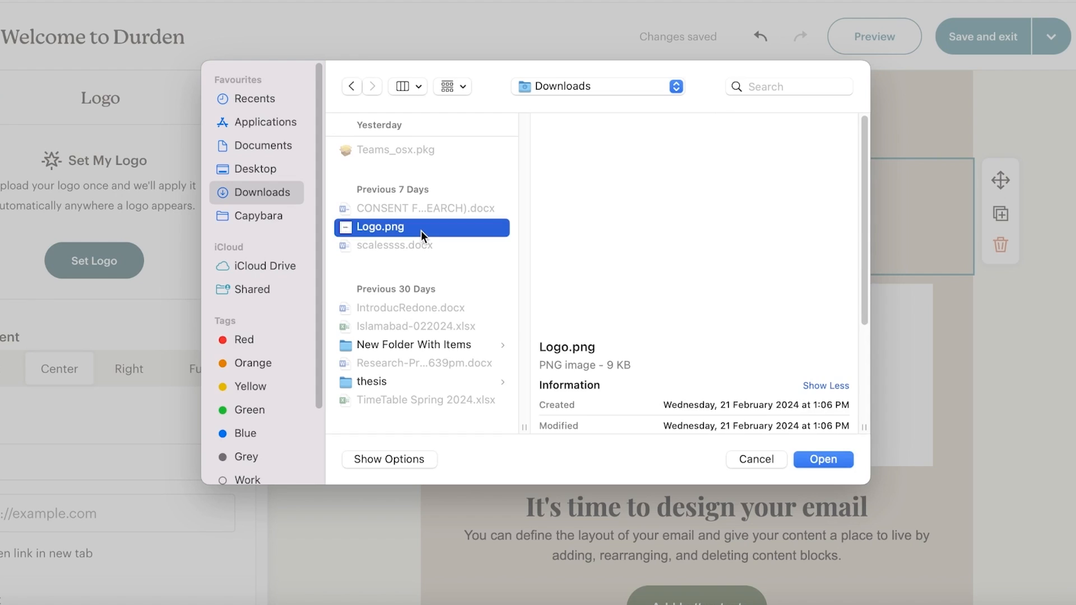
left_click(835, 459)
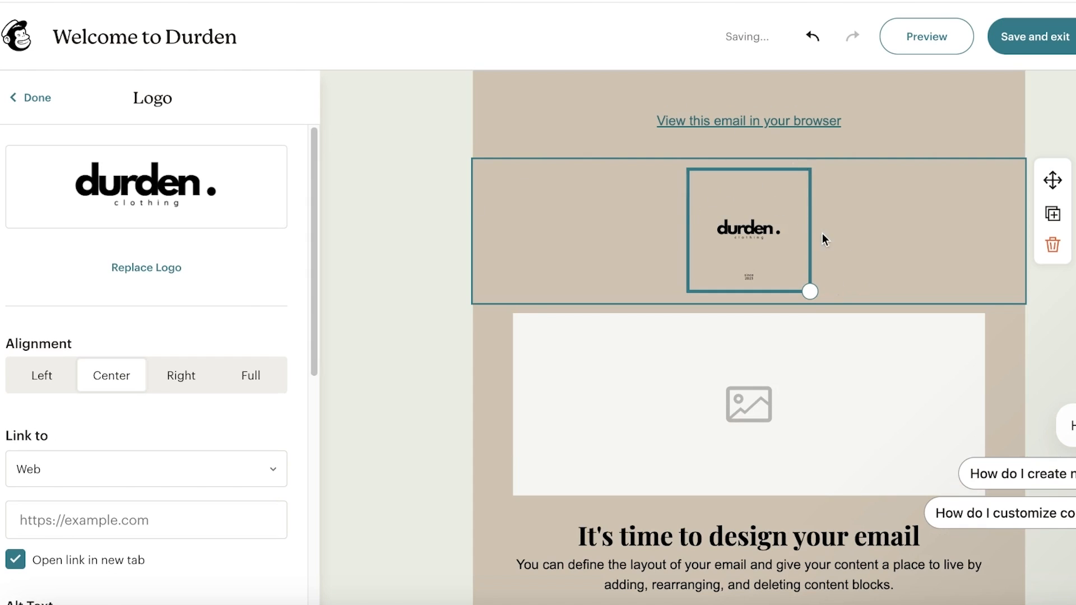
- Try several logo sizes and alignments, settling on a small, centred logo
left_click_drag(809, 289, 790, 132)
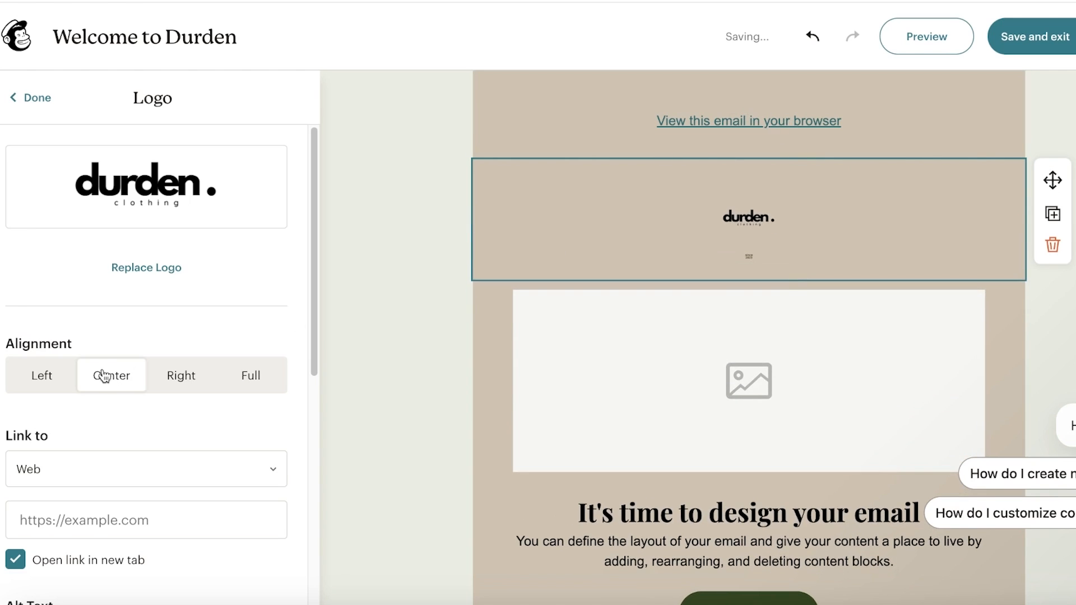
left_click(150, 386)
left_click(218, 384)
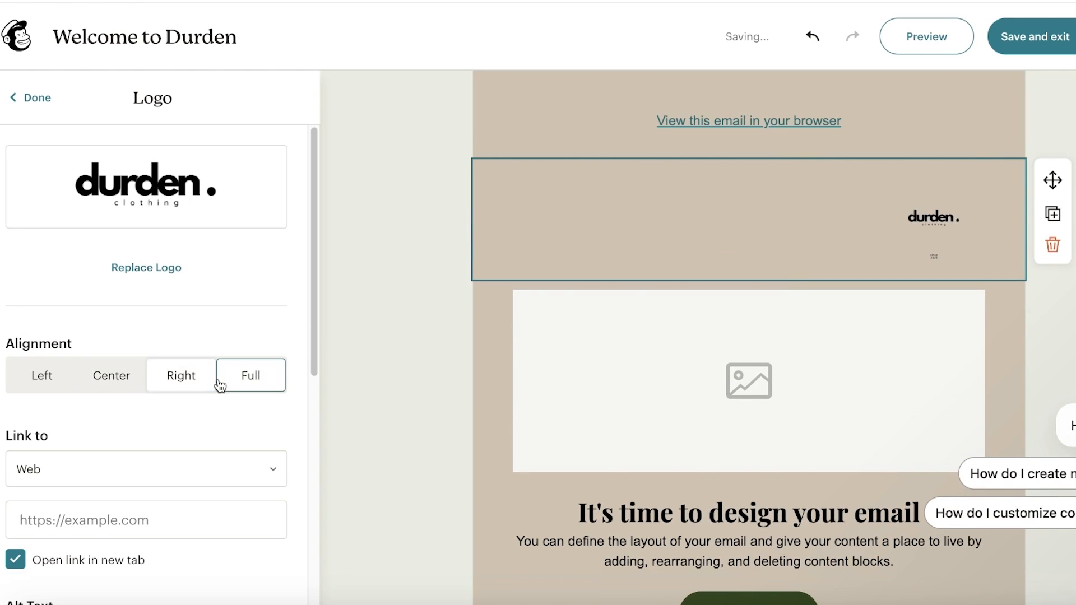
left_click(102, 382)
left_click(45, 381)
left_click(119, 385)
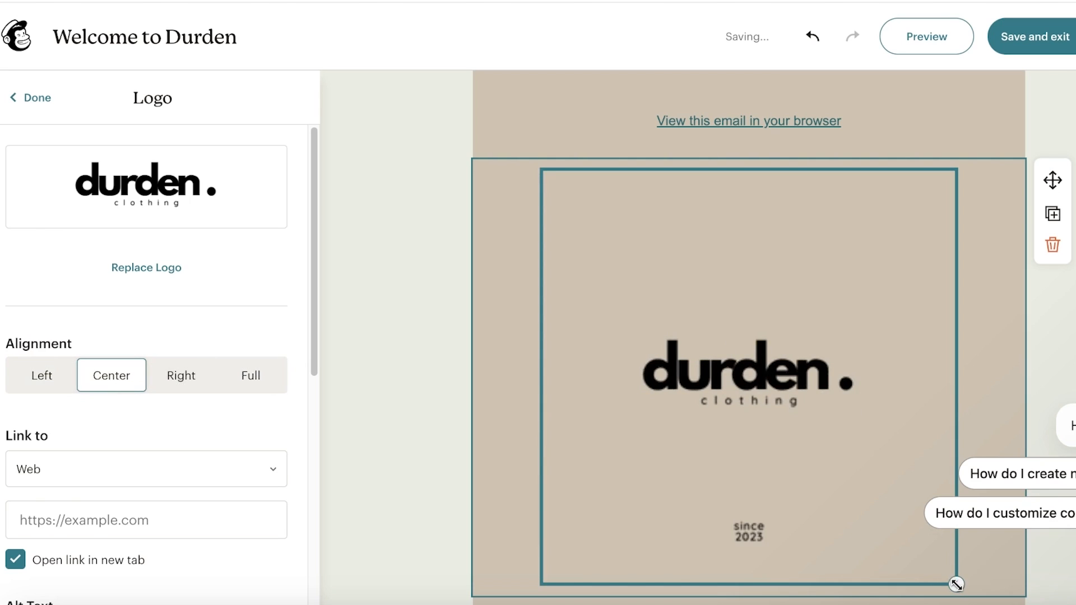
left_click_drag(956, 584, 798, 264)
scroll(98, 481, "down", 3)
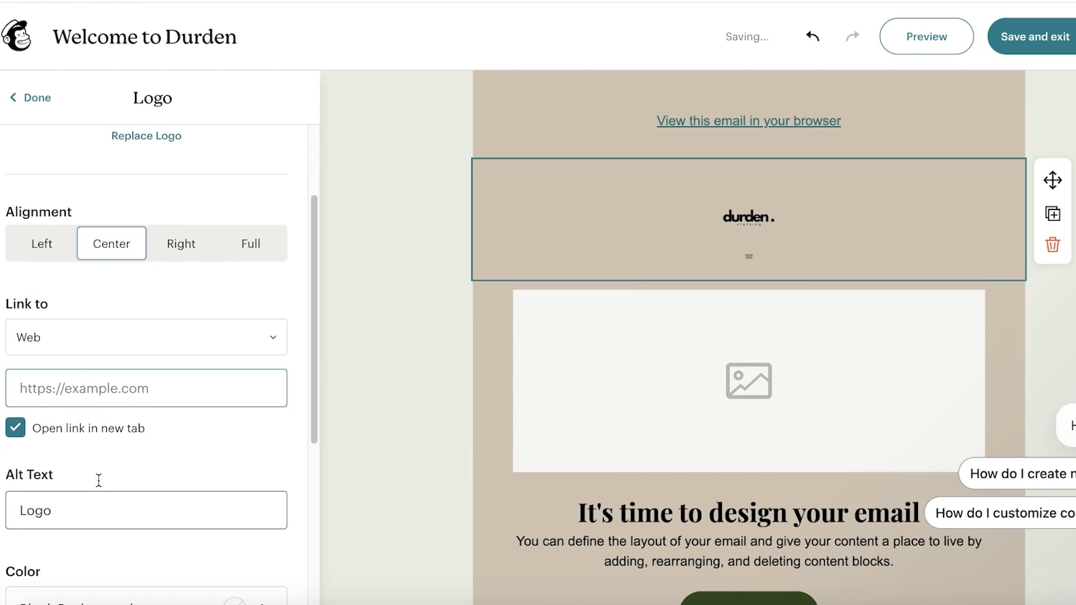
scroll(99, 481, "down", 3)
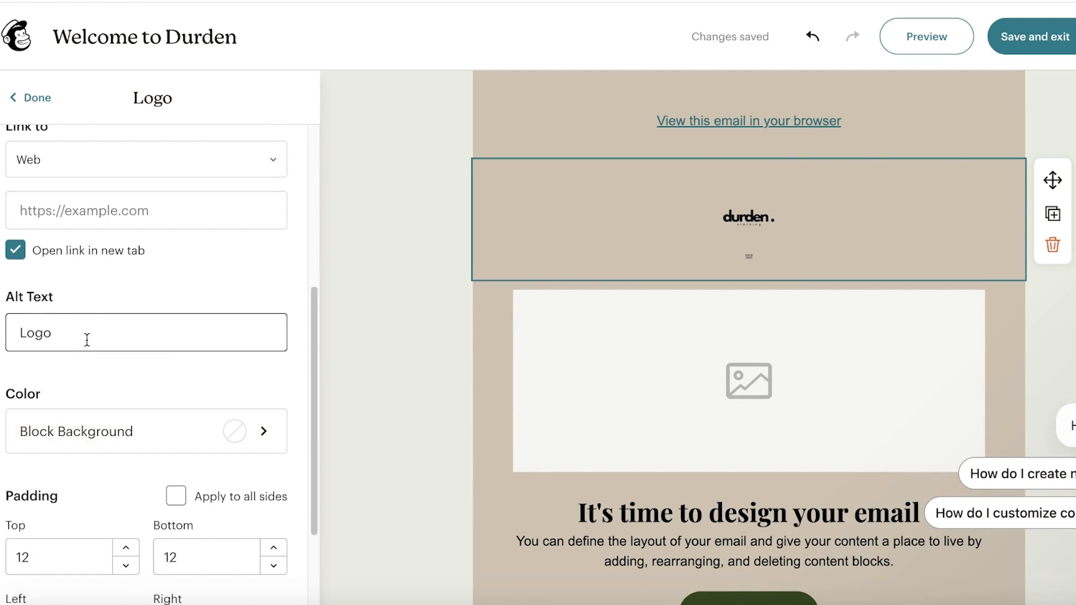
scroll(86, 343, "down", 3)
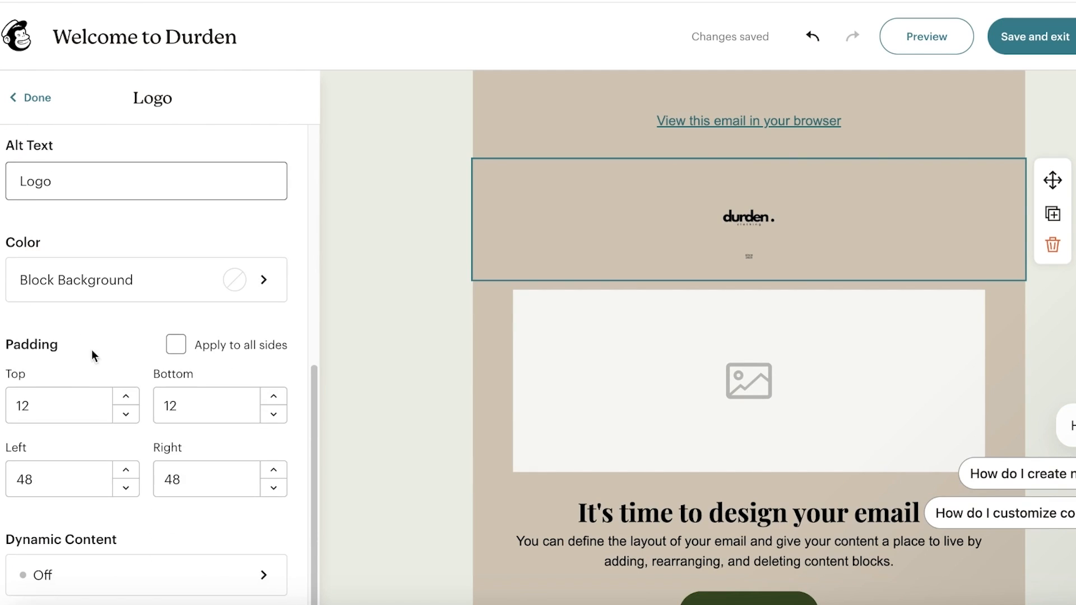
- Give the logo header a pale pink background colour
left_click(137, 290)
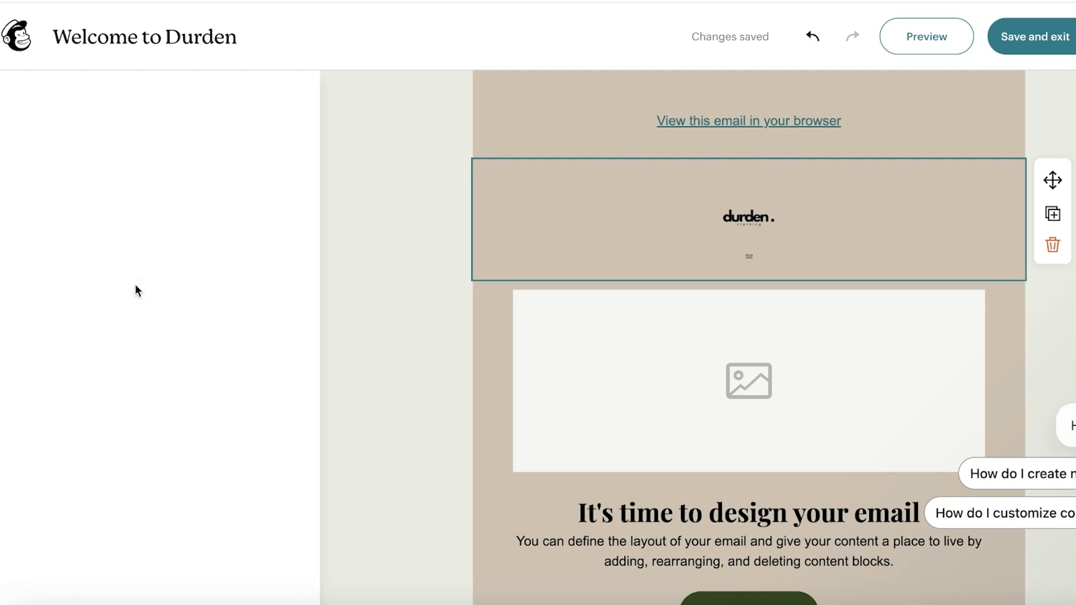
left_click(80, 193)
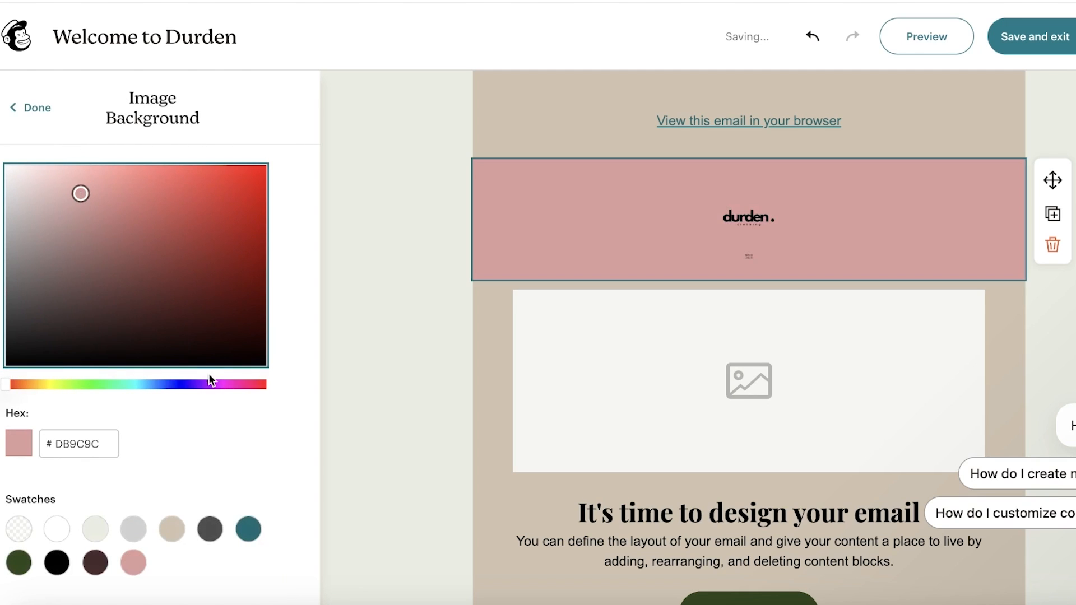
left_click_drag(217, 386, 233, 363)
left_click_drag(69, 194, 36, 163)
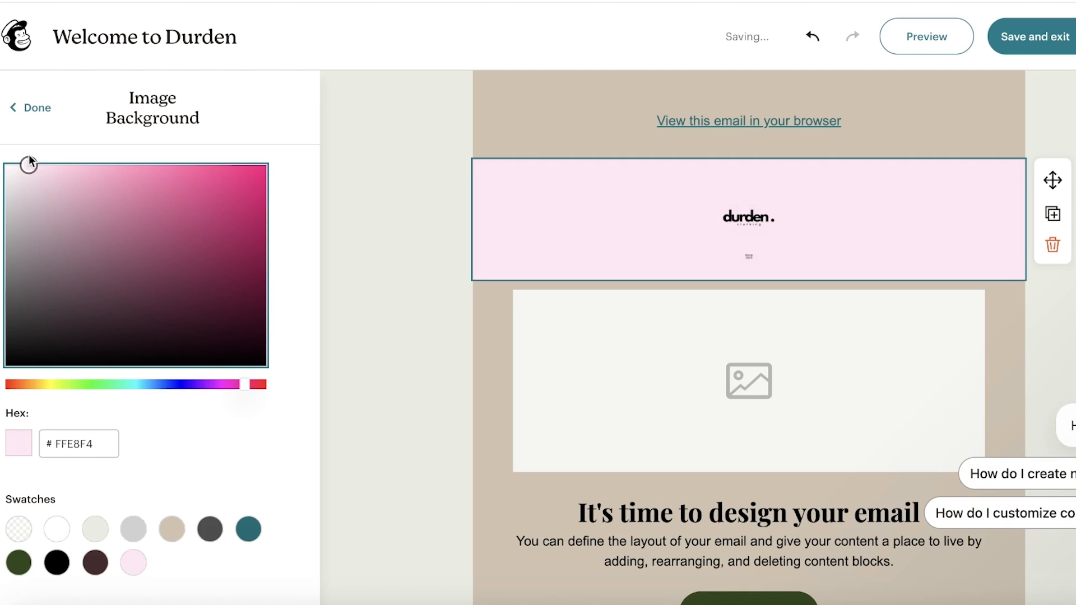
left_click(493, 335)
- Delete the spacer above the header and the 'View this email in your browser' line
left_click(533, 145)
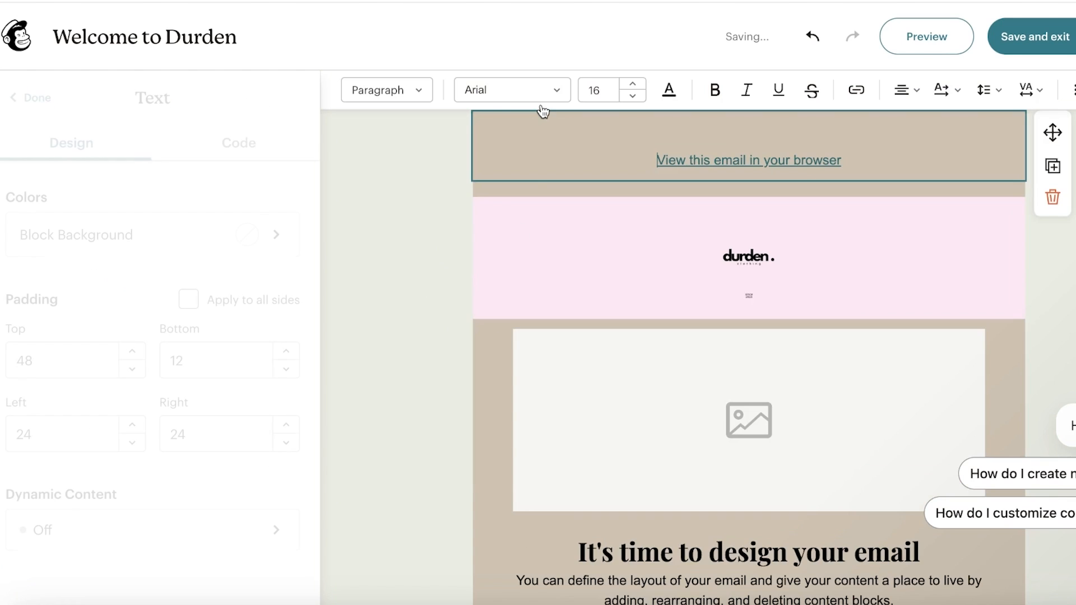
left_click(521, 189)
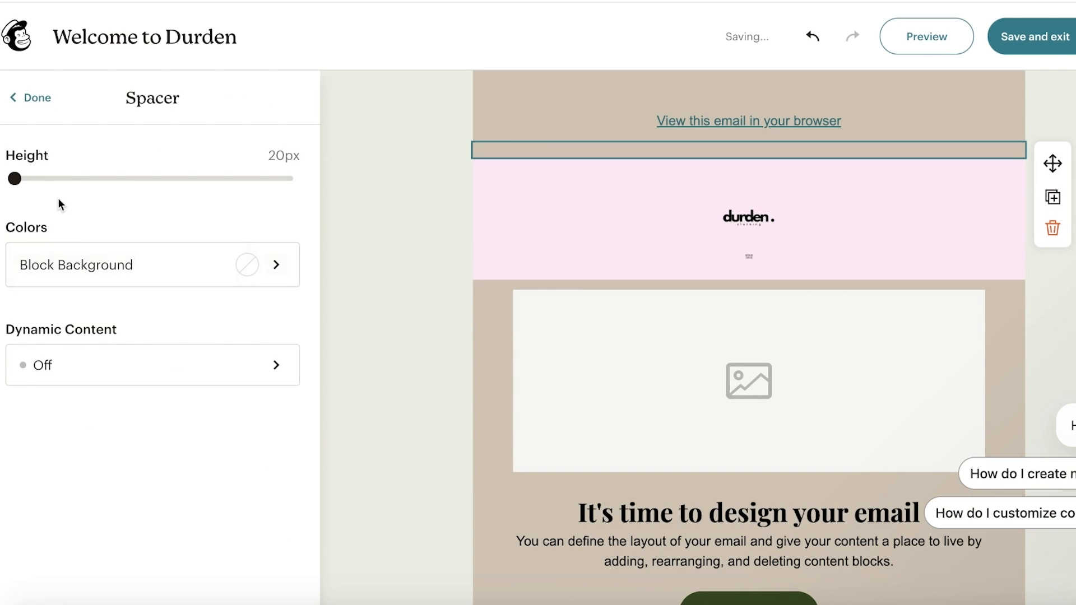
left_click(72, 260)
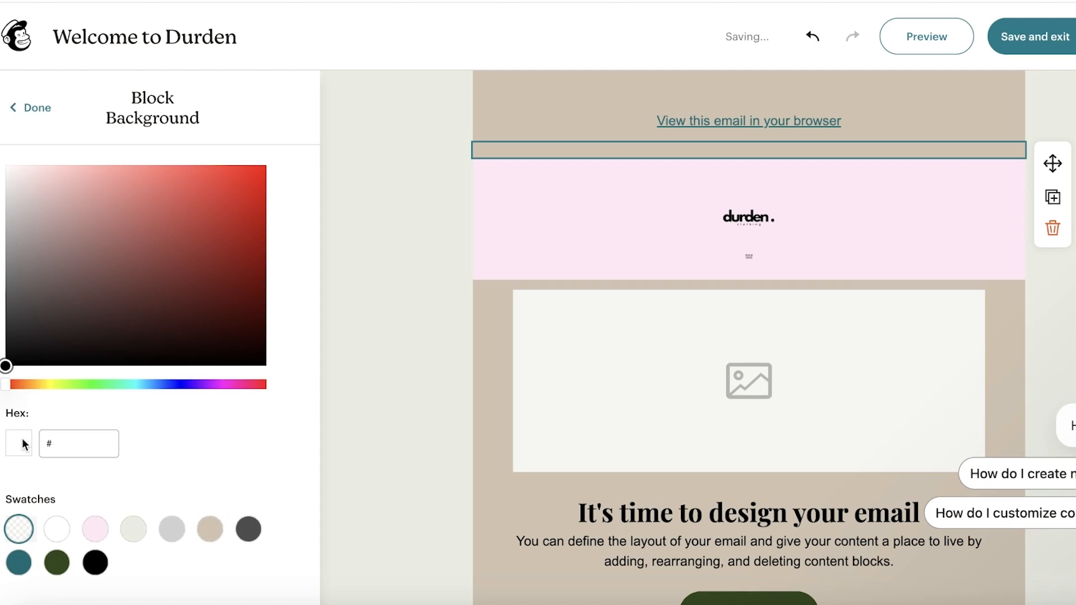
left_click(569, 108)
left_click(762, 190)
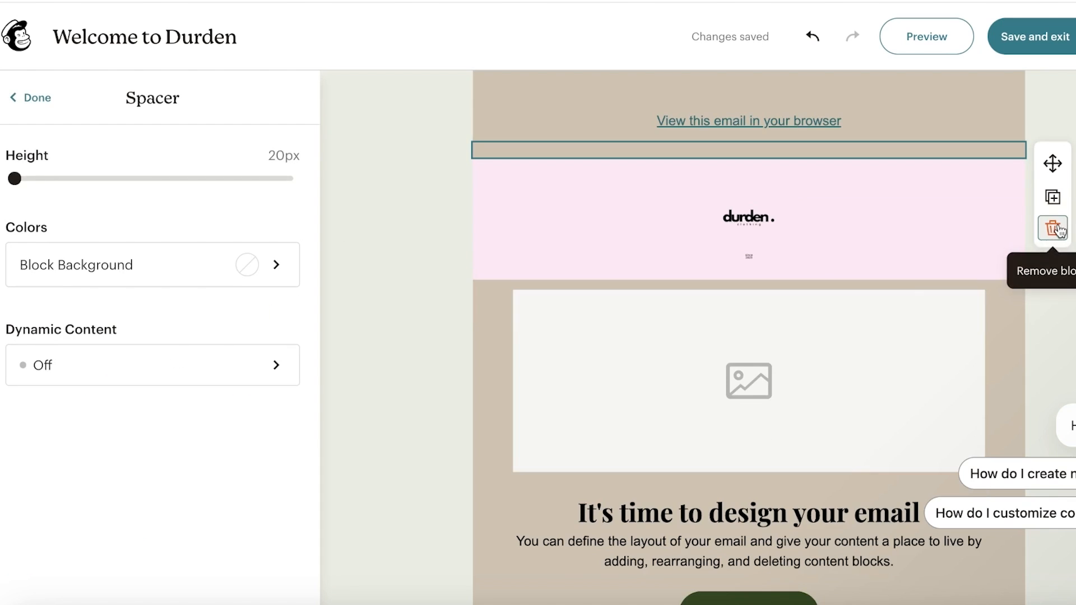
left_click(1051, 228)
left_click(684, 120)
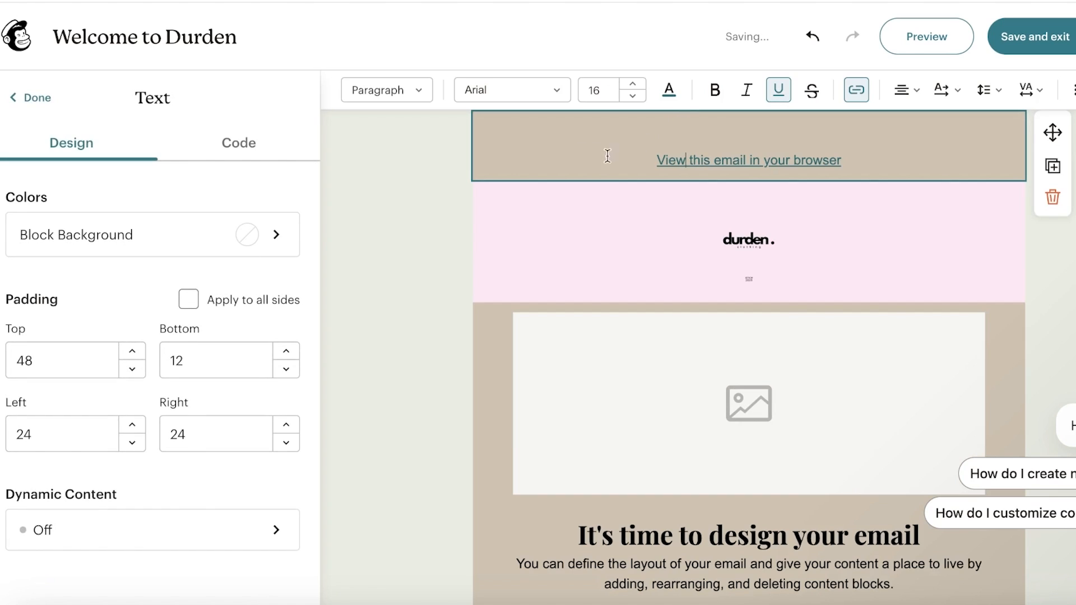
left_click(1052, 197)
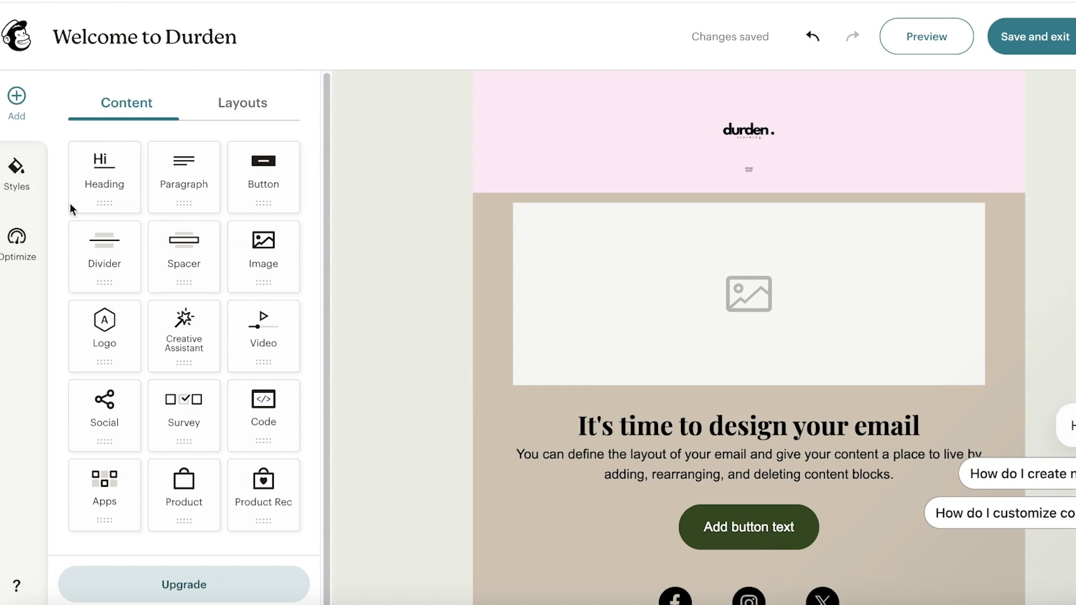
- Search Giphy for 'fashion' and insert a model GIF into the empty image block
scroll(912, 298, "down", 1)
left_click(828, 274)
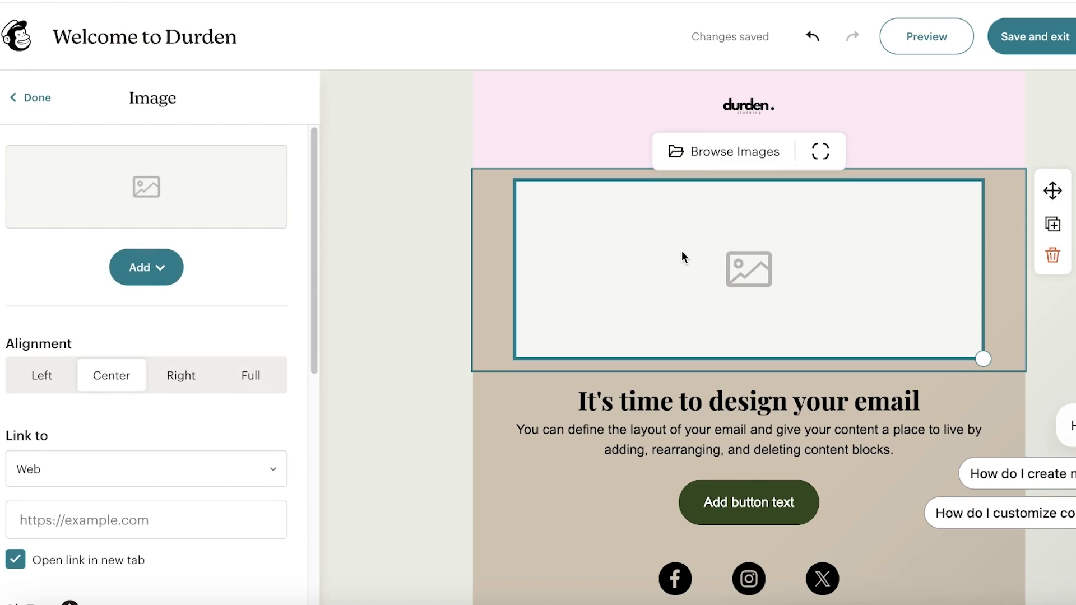
left_click(141, 279)
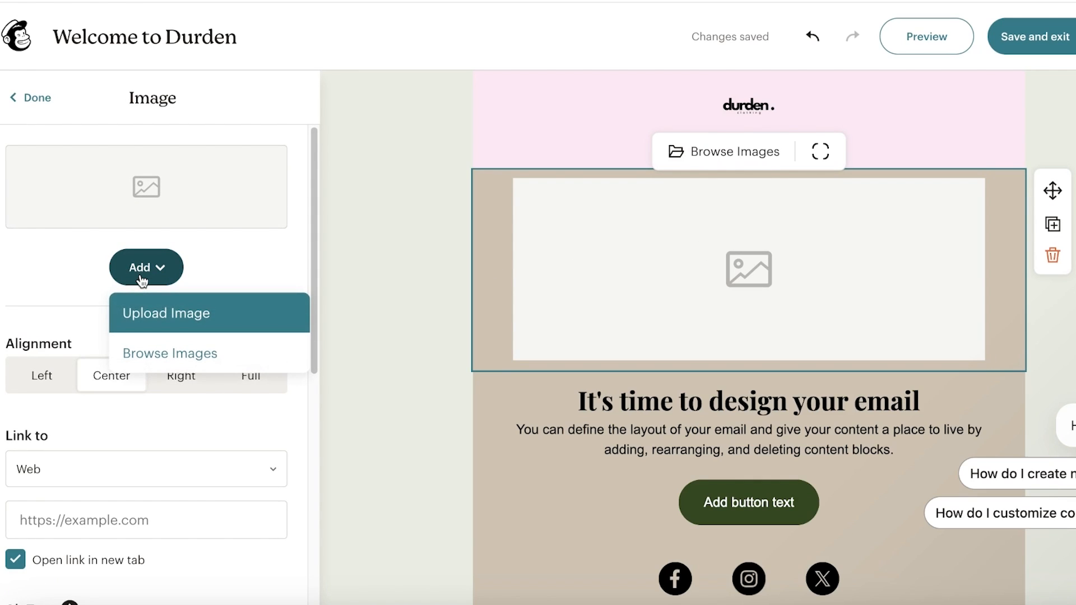
left_click(167, 357)
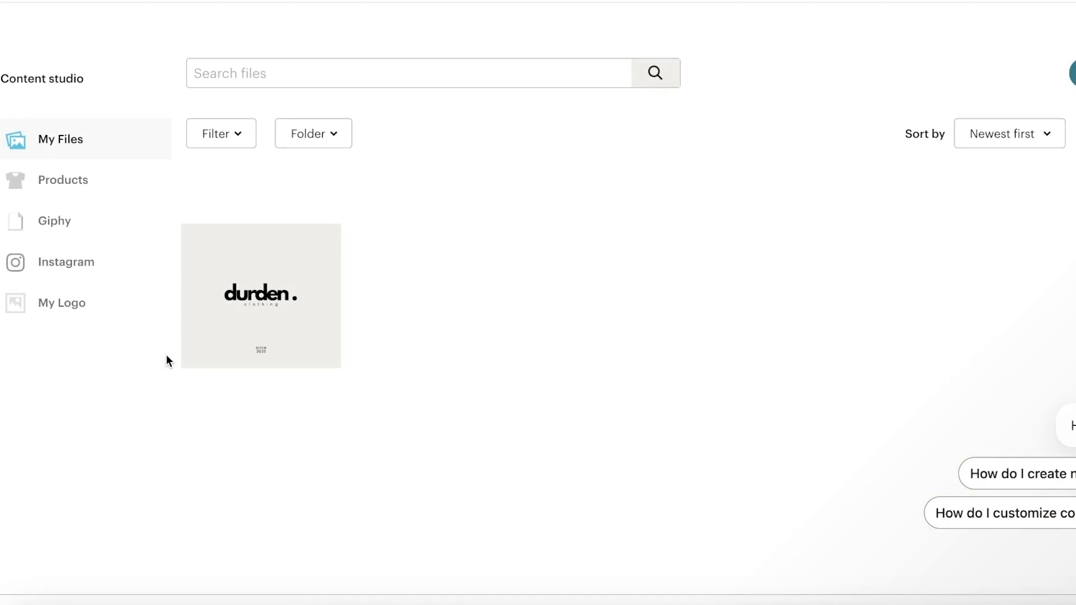
left_click(58, 197)
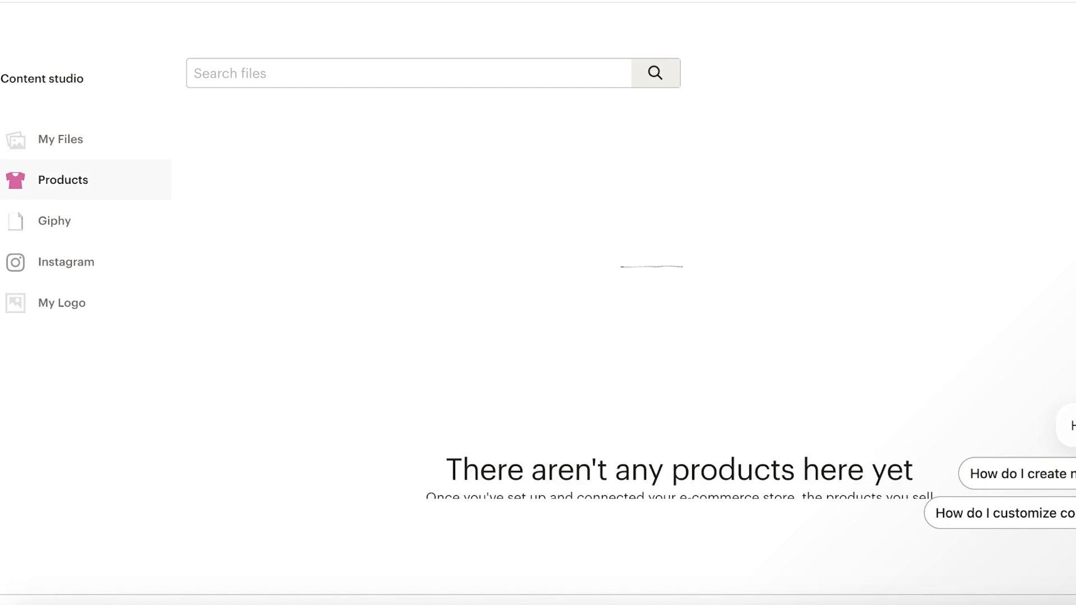
left_click(17, 259)
left_click(34, 235)
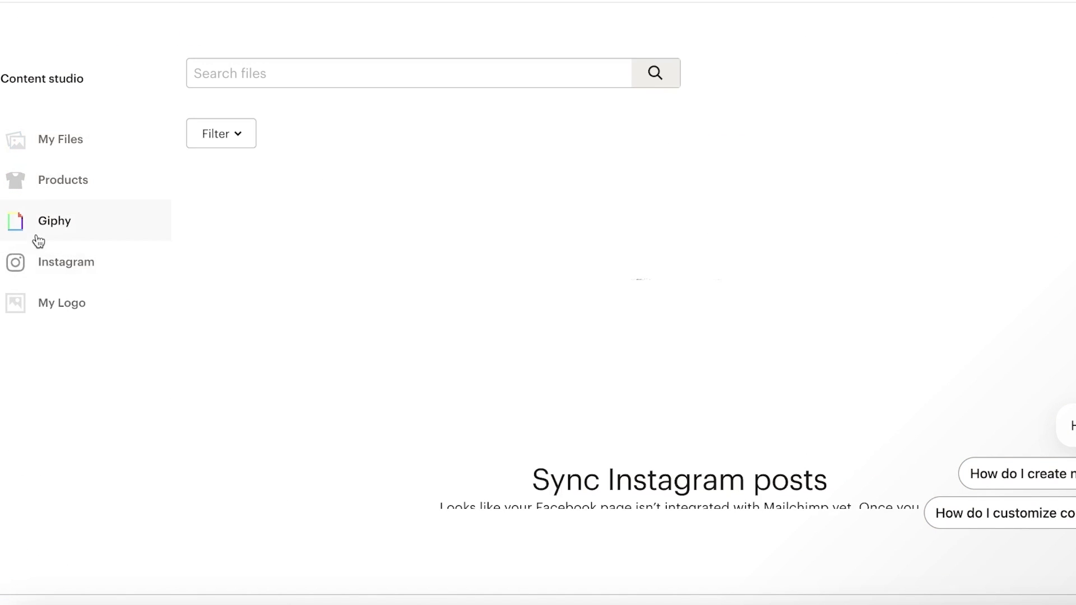
left_click(451, 68)
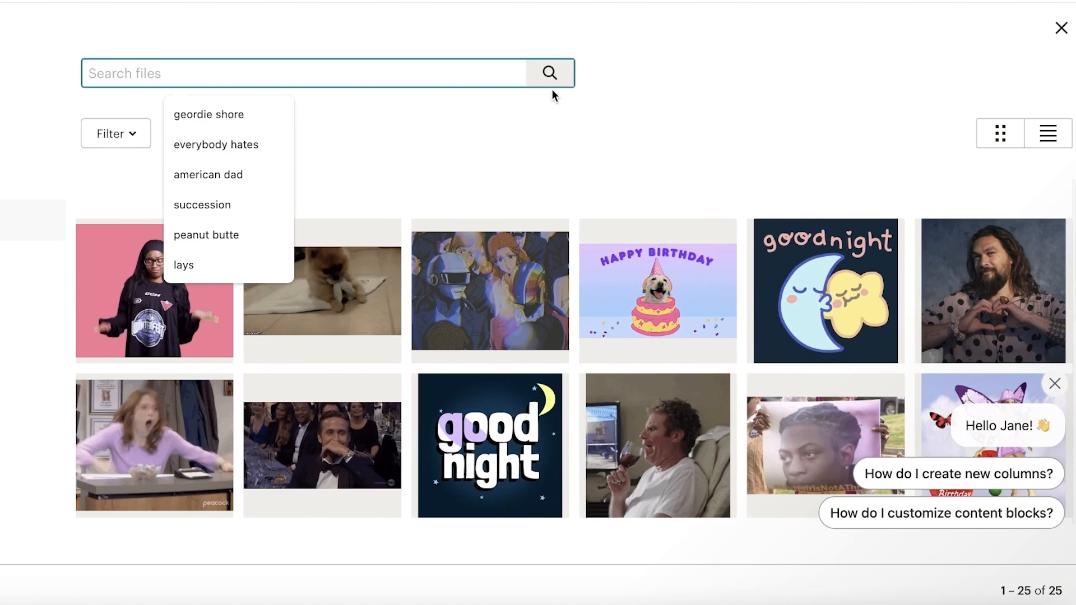
type("fashion")
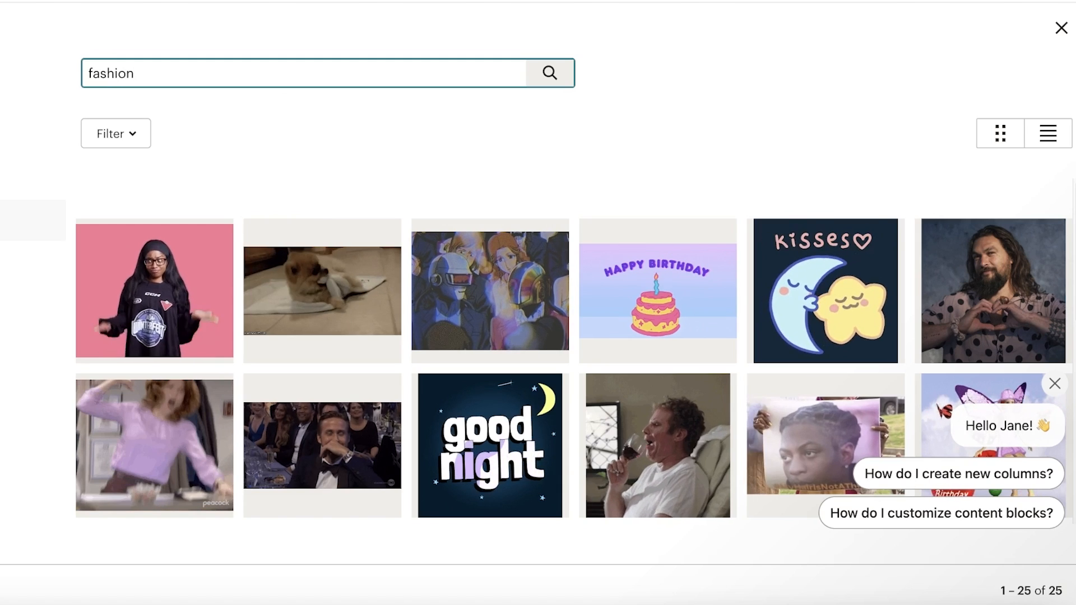
left_click(550, 73)
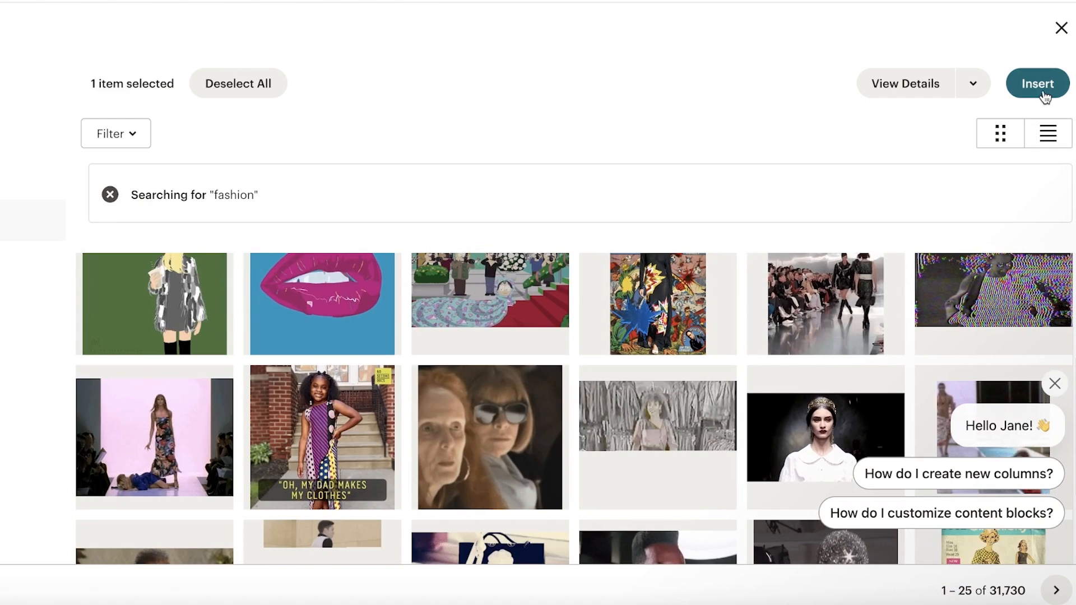
left_click(1043, 91)
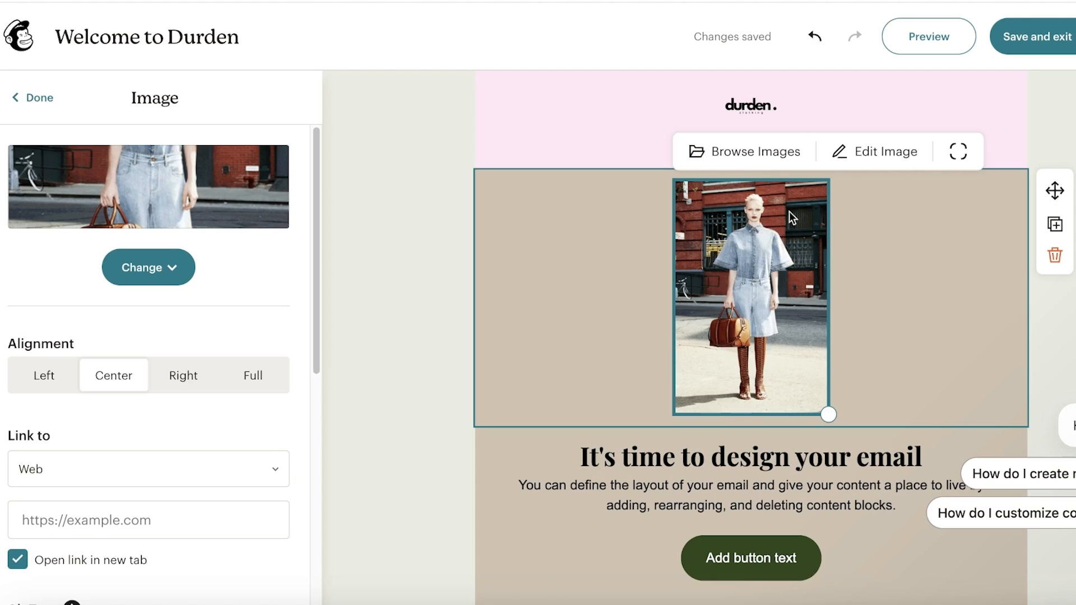
- Right-align the fashion GIF after trying the other alignments
left_click(190, 377)
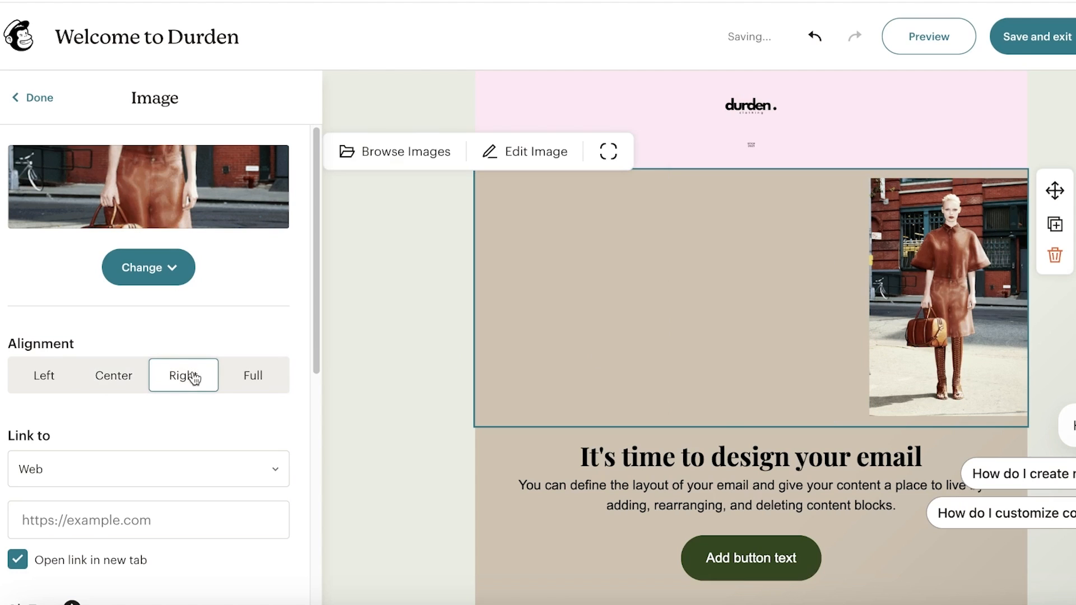
left_click(134, 377)
left_click(64, 380)
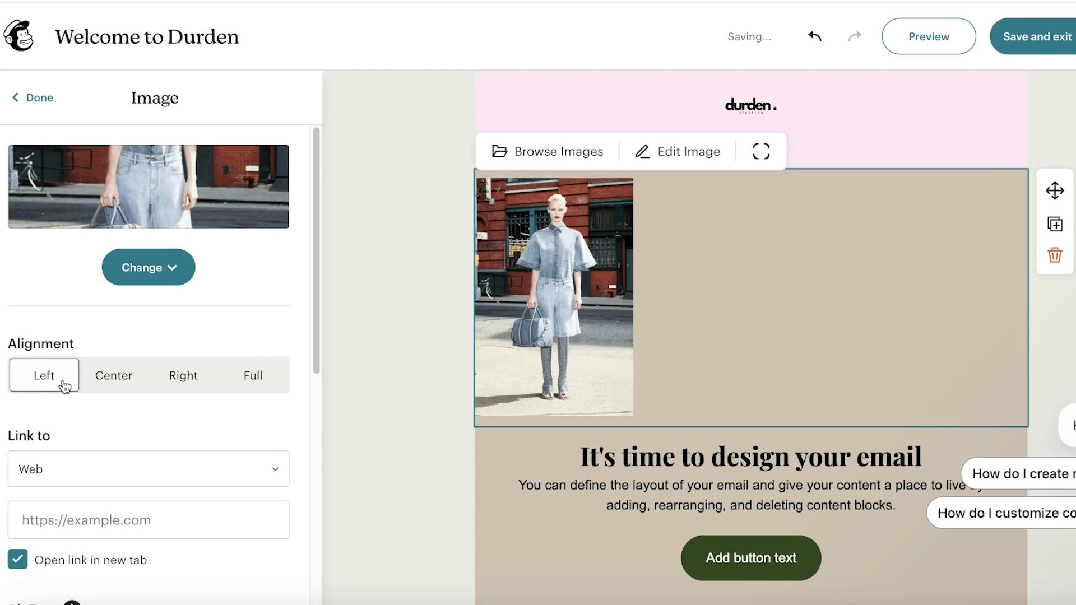
left_click(157, 383)
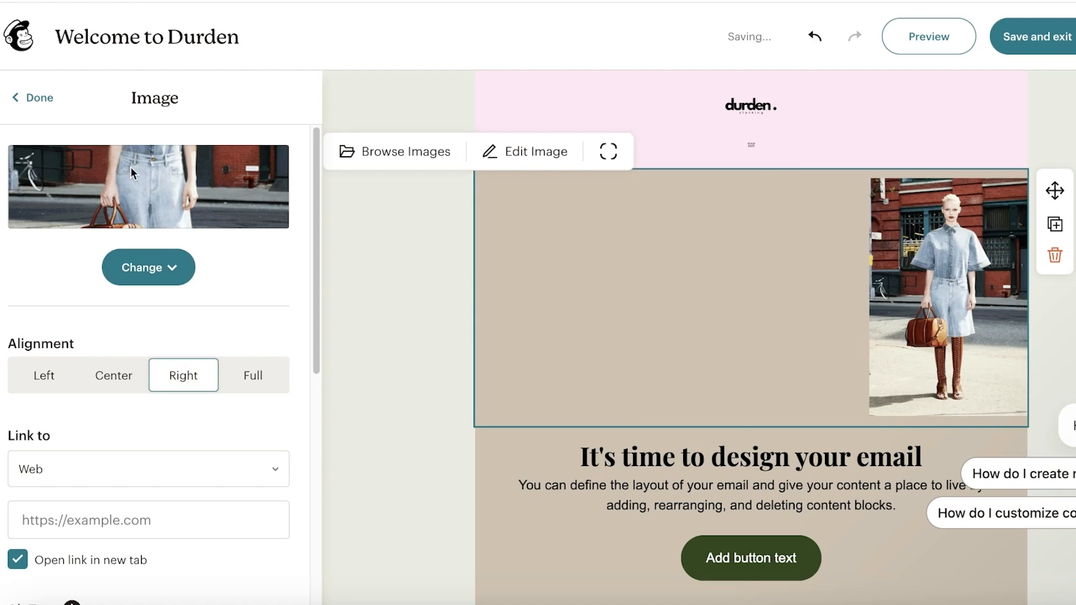
left_click(29, 98)
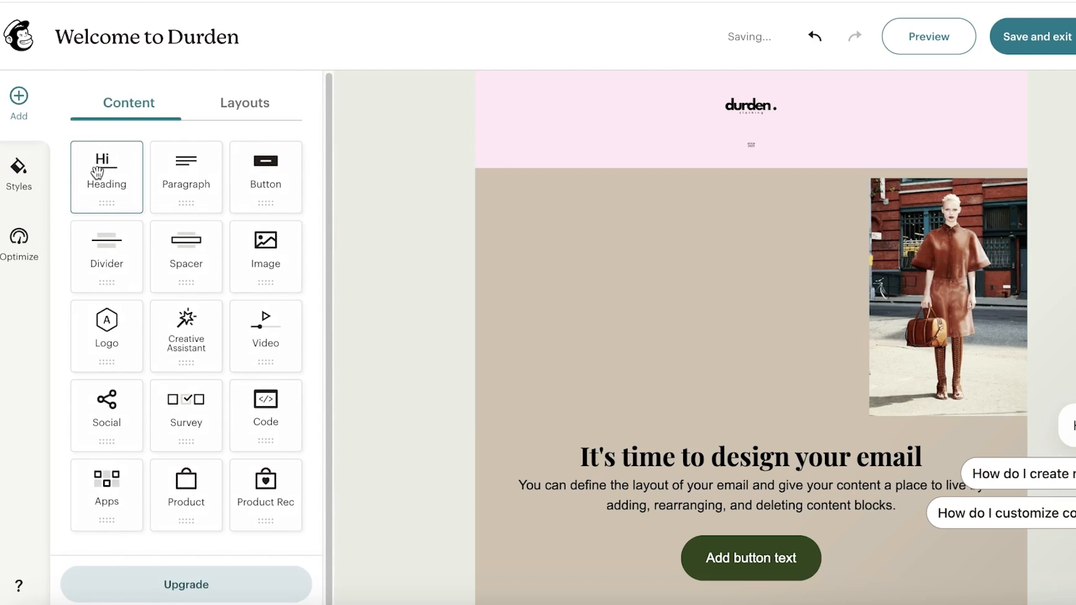
- Add a paragraph block above the heading and review the GIF block and style settings
left_click_drag(186, 178, 624, 336)
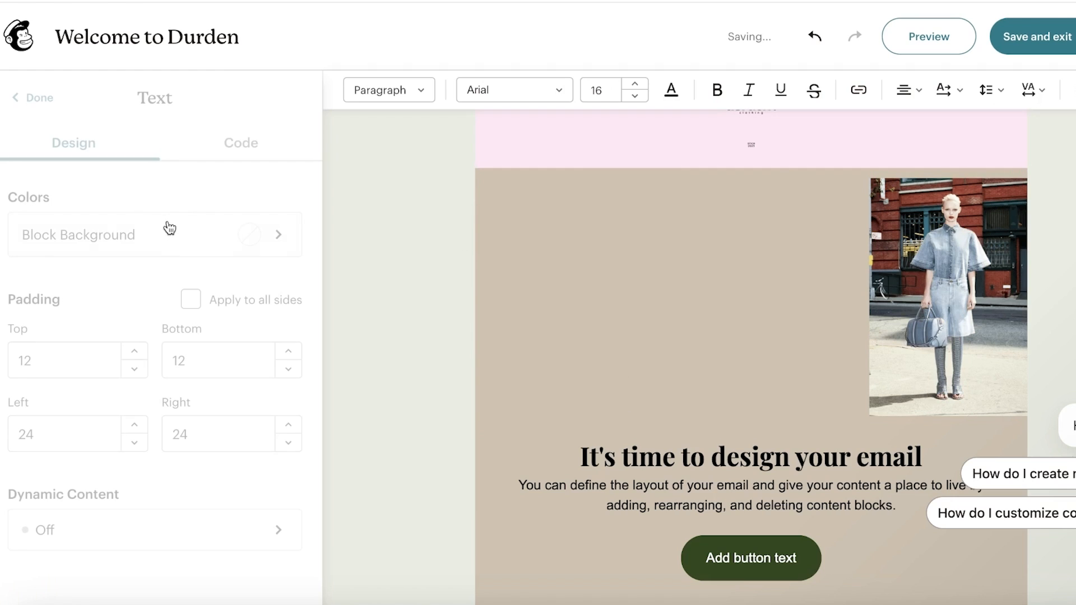
left_click(13, 97)
left_click(660, 244)
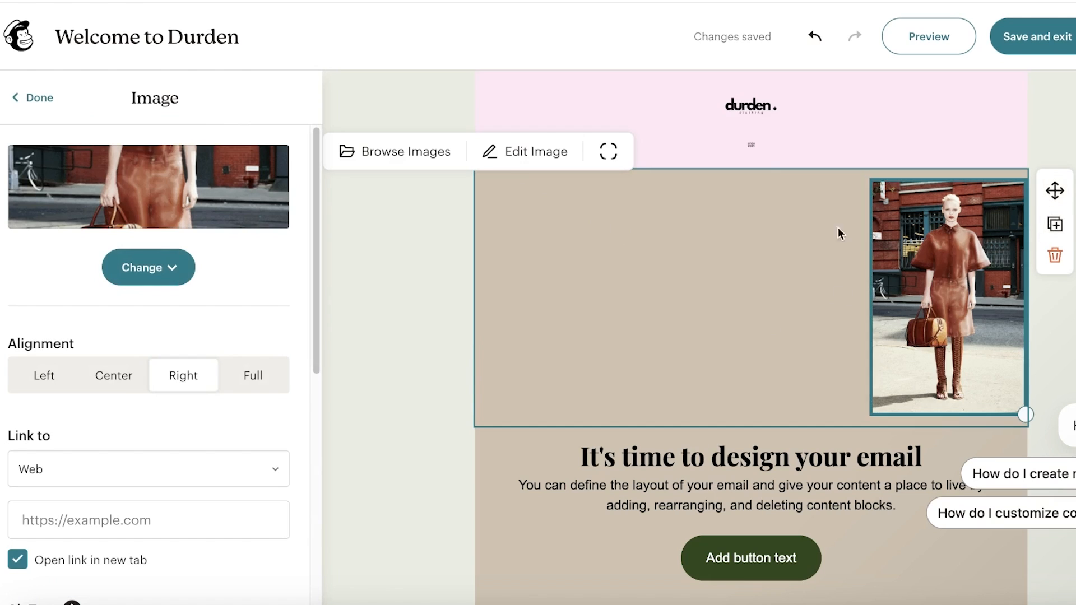
scroll(94, 380, "down", 8)
scroll(70, 297, "up", 8)
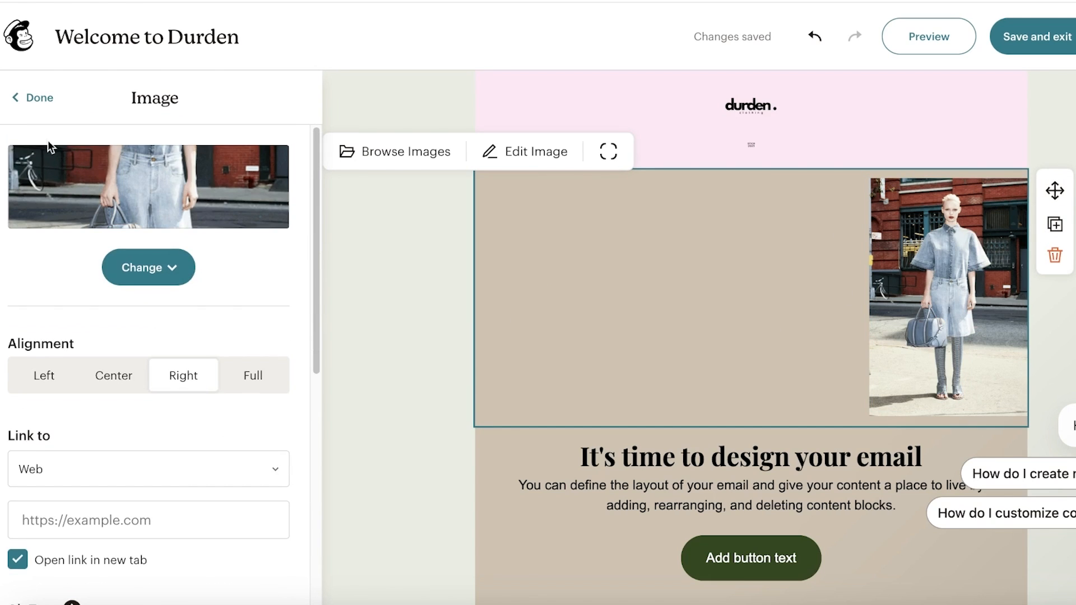
left_click(44, 106)
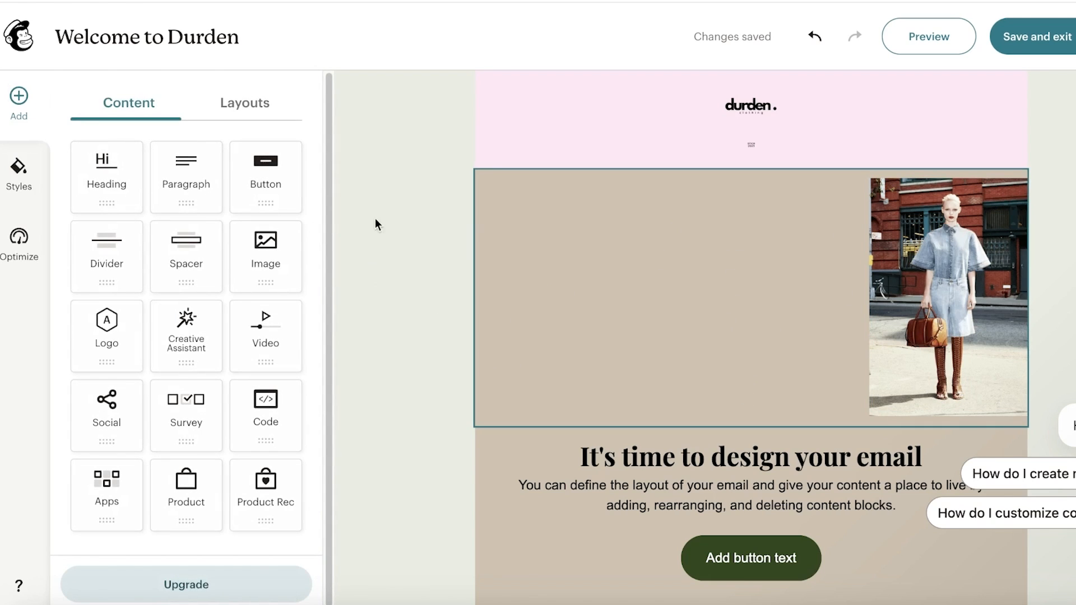
scroll(665, 199, "down", 3)
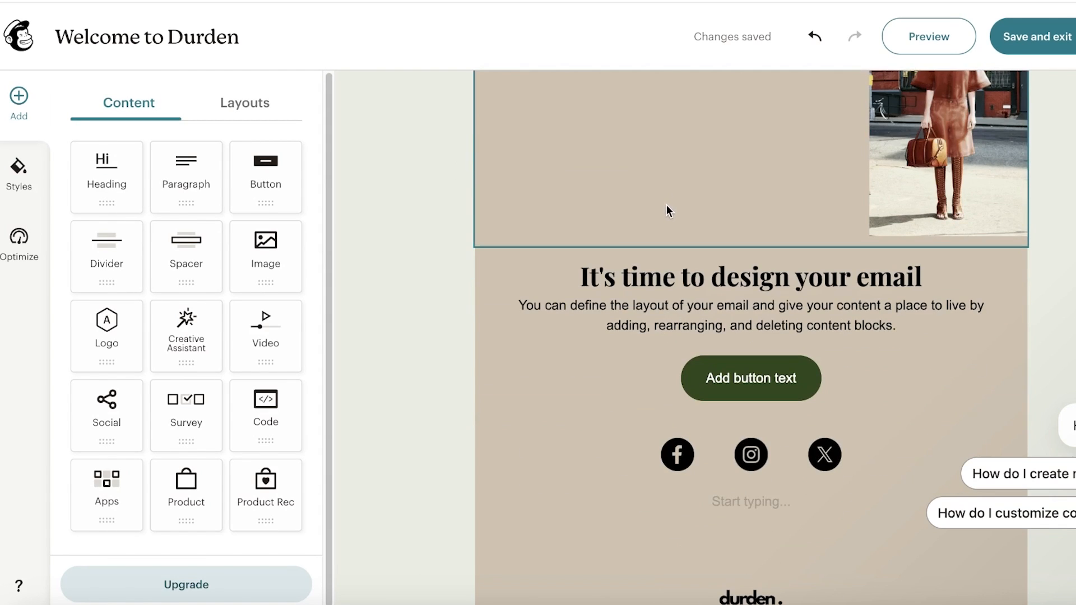
scroll(668, 234, "up", 4)
left_click(19, 168)
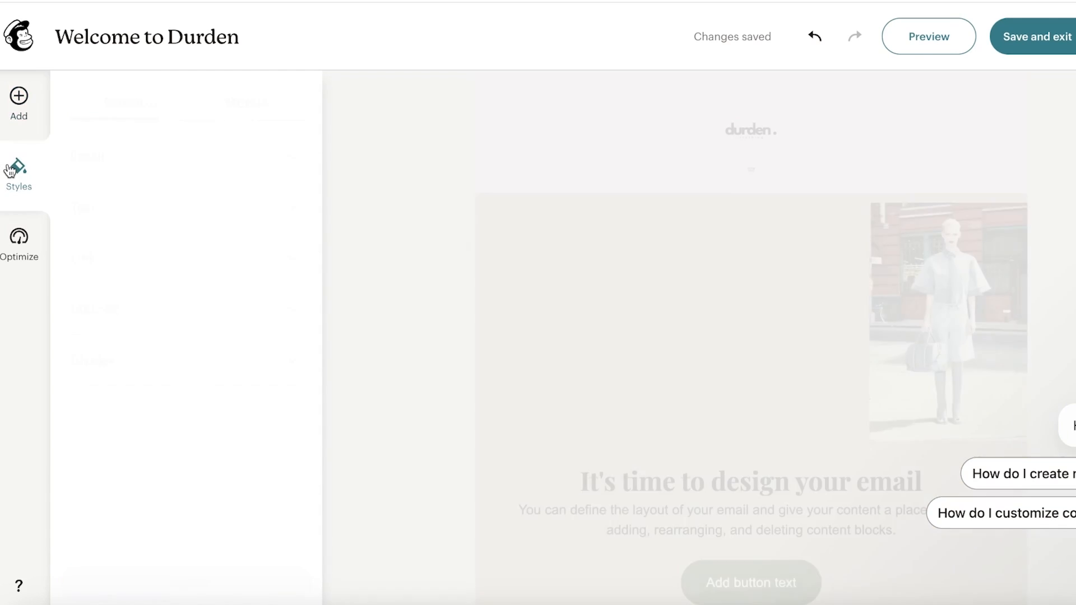
left_click(19, 100)
left_click(768, 271)
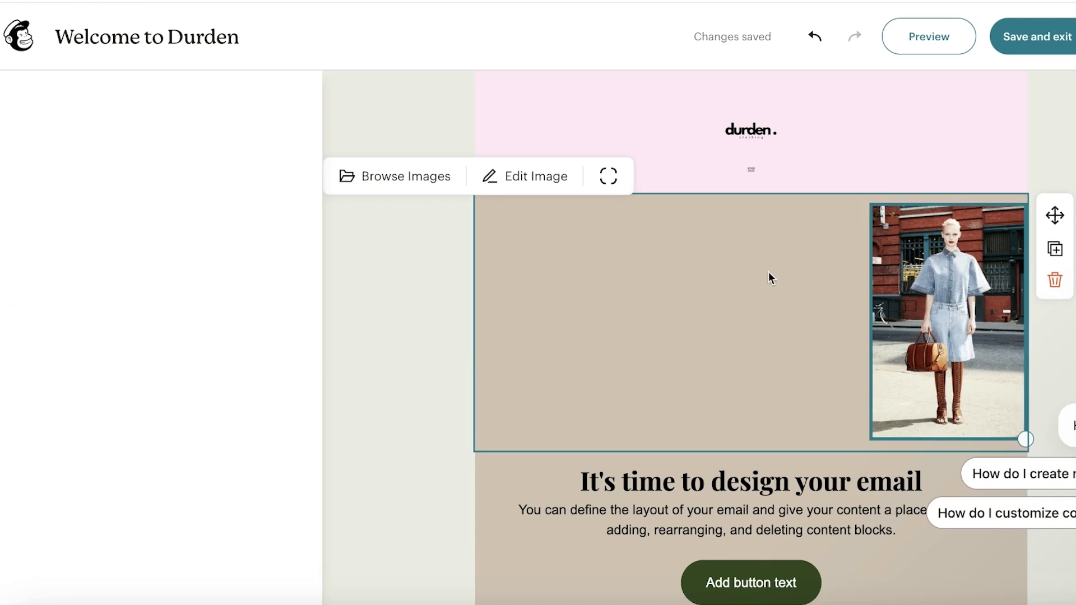
scroll(442, 513, "down", 3)
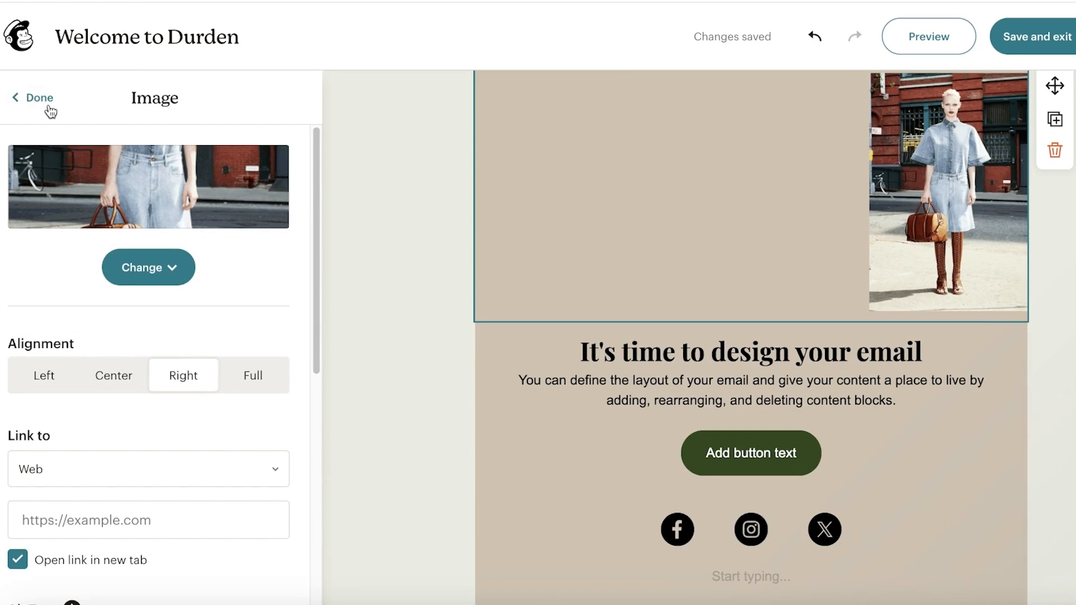
left_click(34, 97)
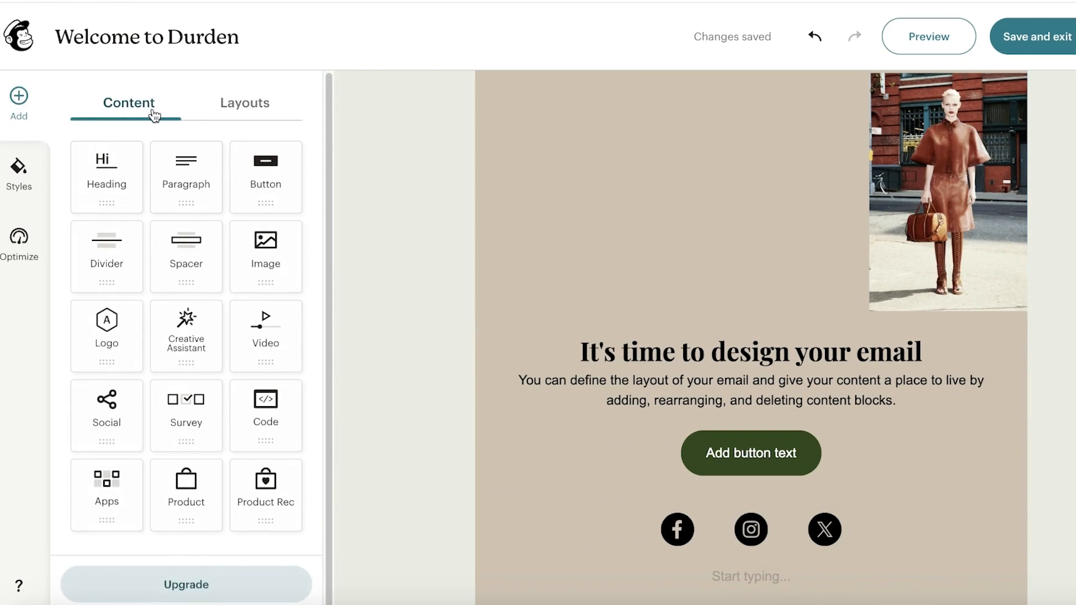
- Drag a blank two-column layout in directly below the pink header
left_click(249, 114)
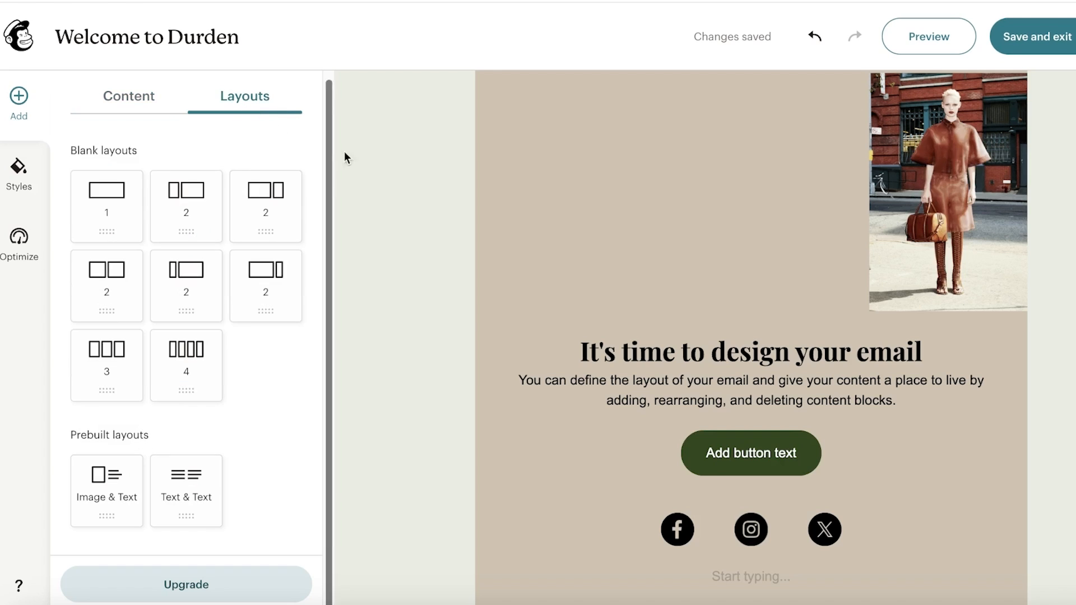
scroll(699, 271, "up", 3)
left_click(699, 272)
left_click(33, 101)
left_click(217, 112)
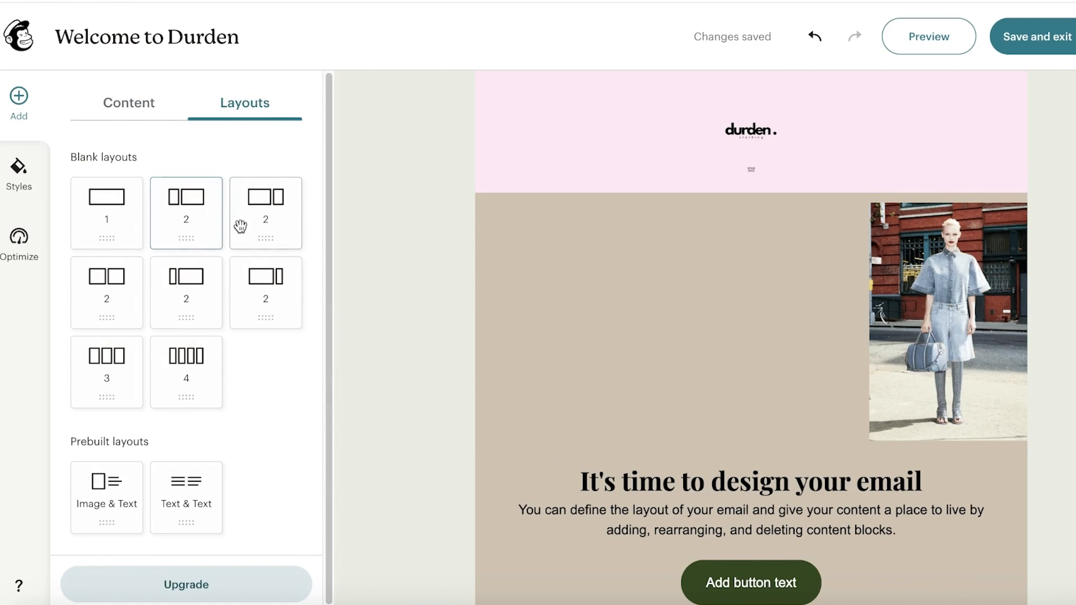
left_click_drag(252, 221, 728, 315)
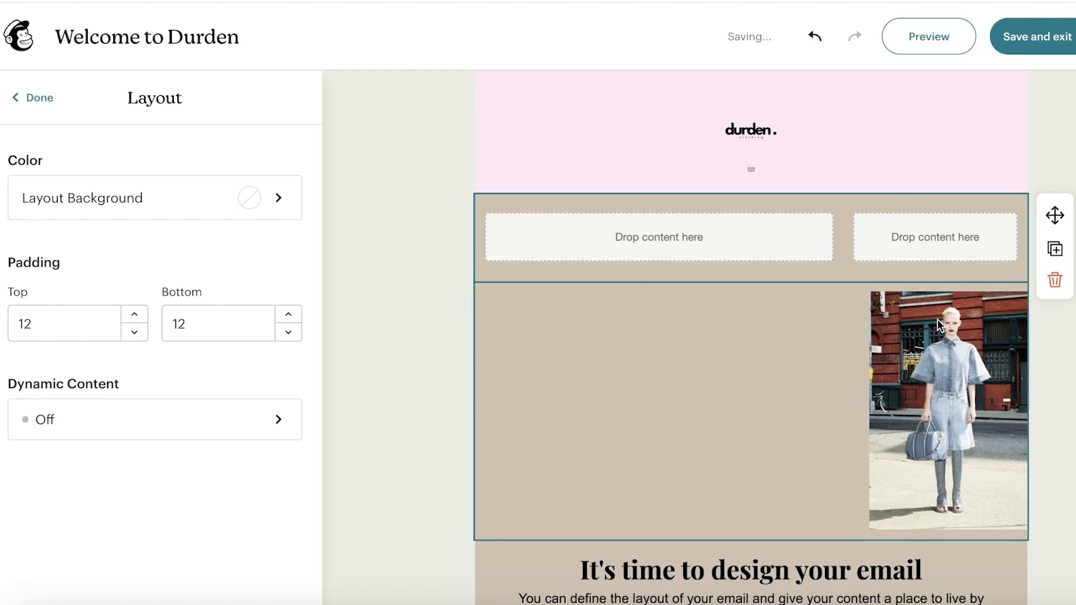
left_click(937, 320)
left_click(931, 264)
left_click(931, 380)
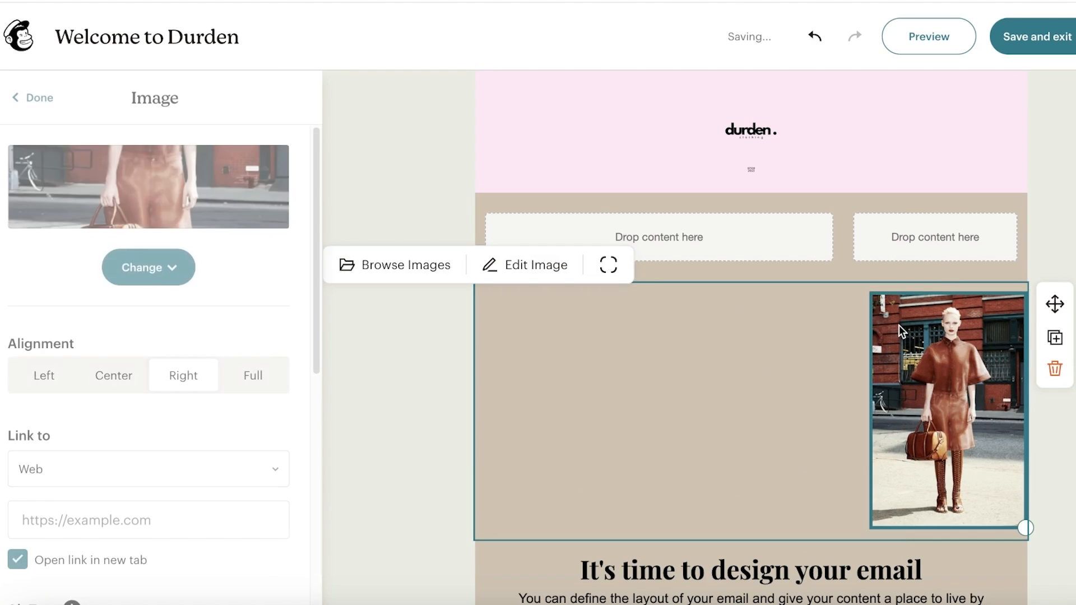
left_click(917, 226)
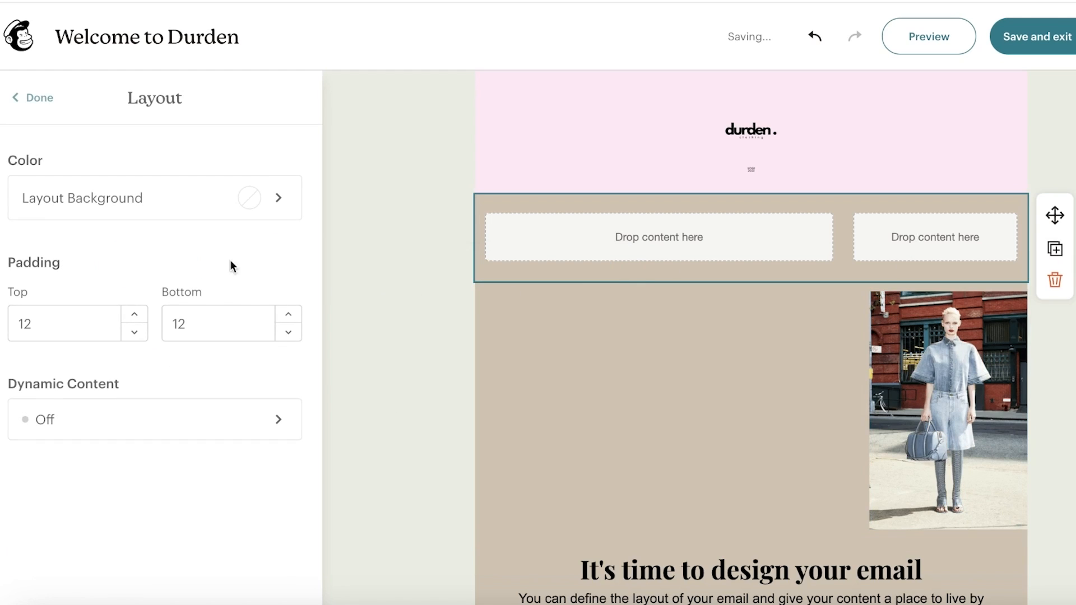
left_click(18, 98)
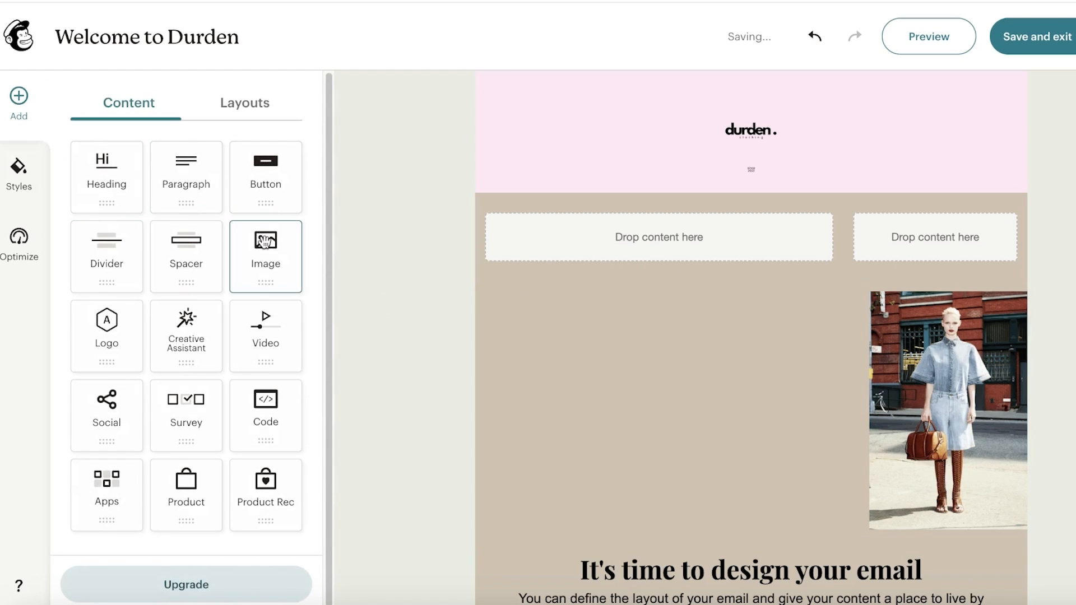
- Place the denim-outfit Giphy fashion GIF in the right column and delete the old image block
left_click_drag(265, 241, 940, 232)
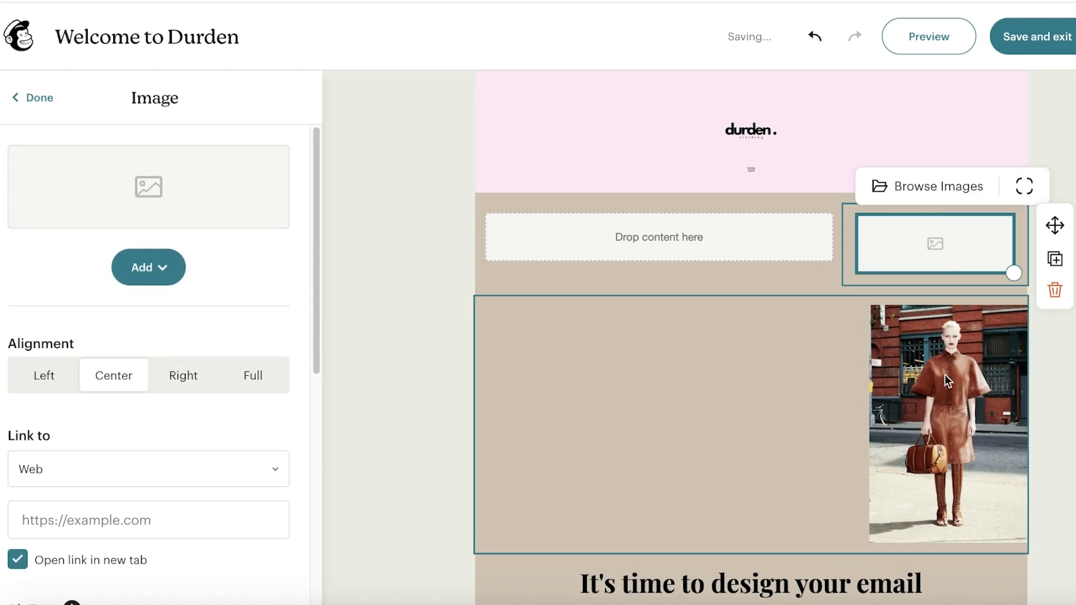
left_click(135, 270)
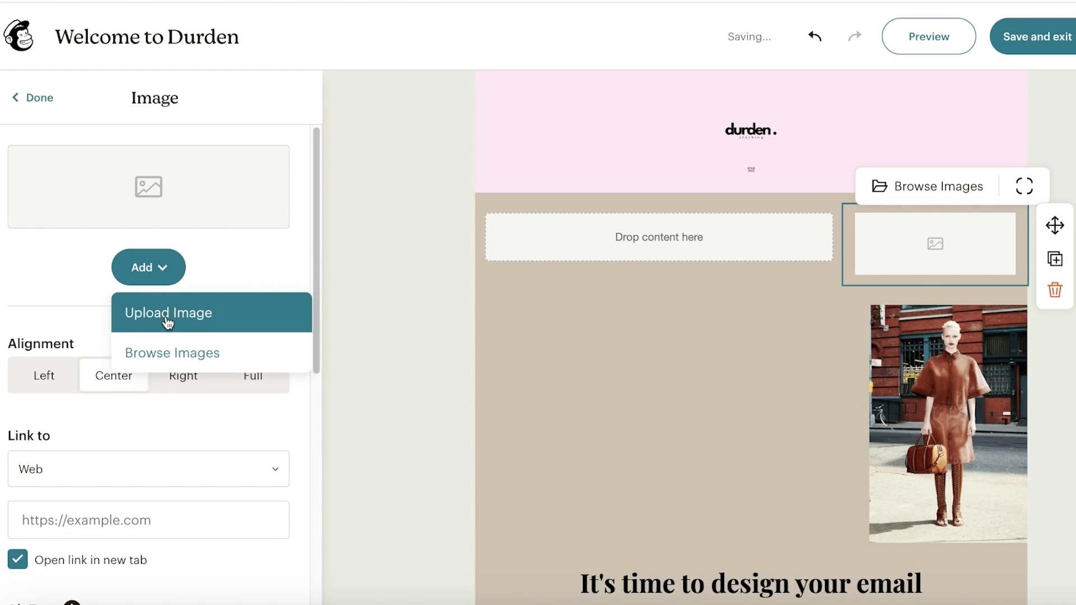
left_click(162, 346)
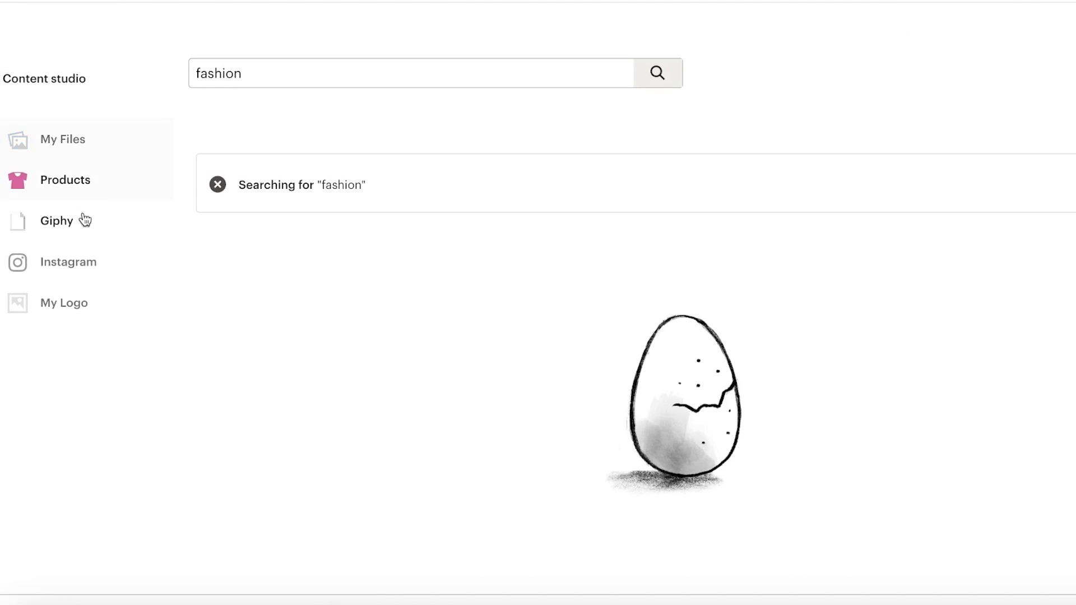
left_click(84, 220)
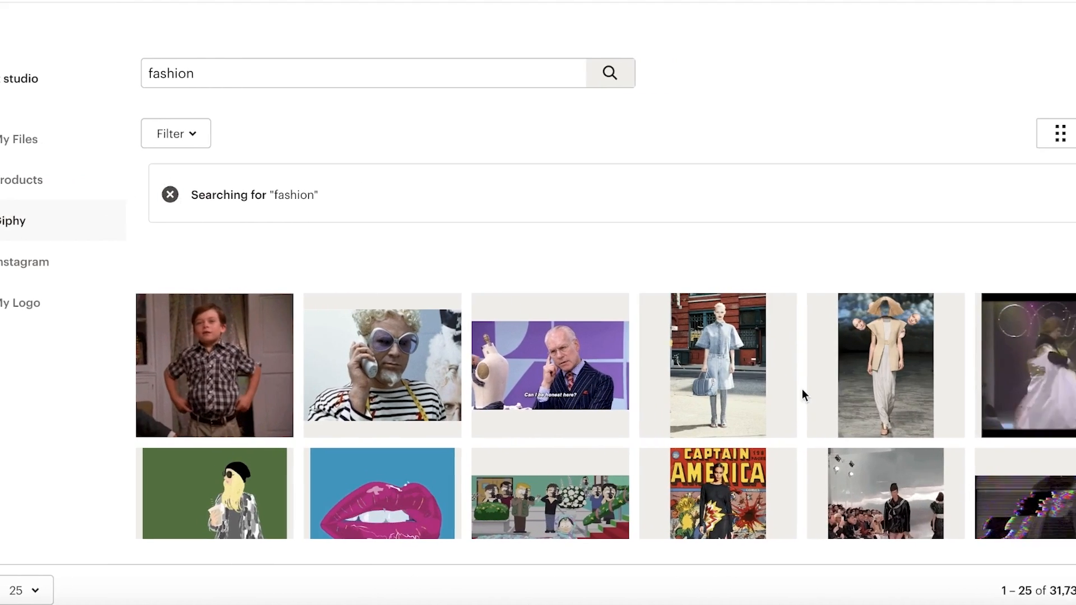
left_click(799, 394)
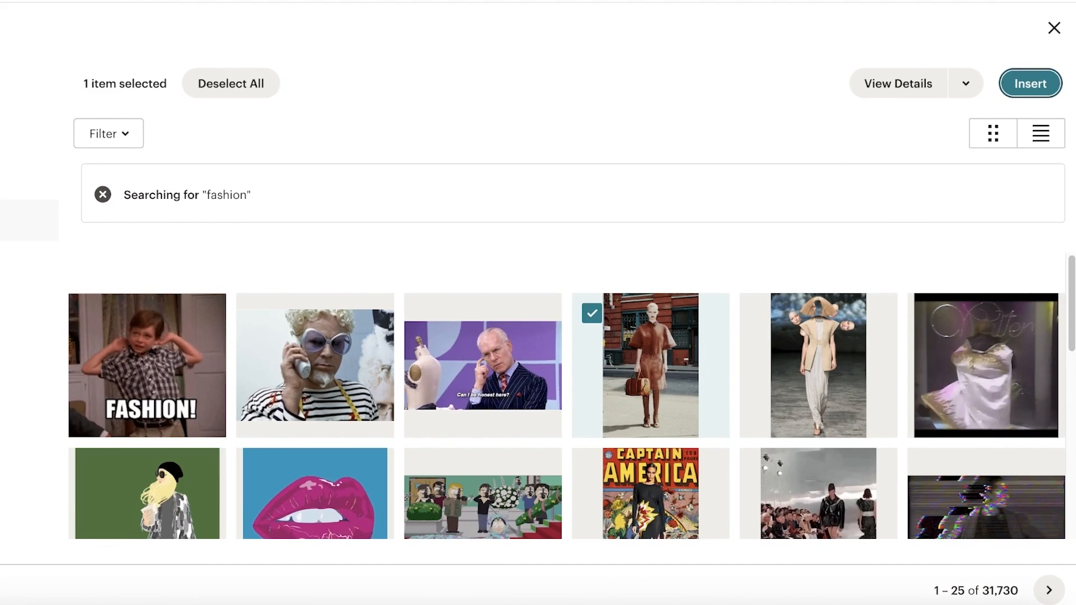
left_click(1030, 84)
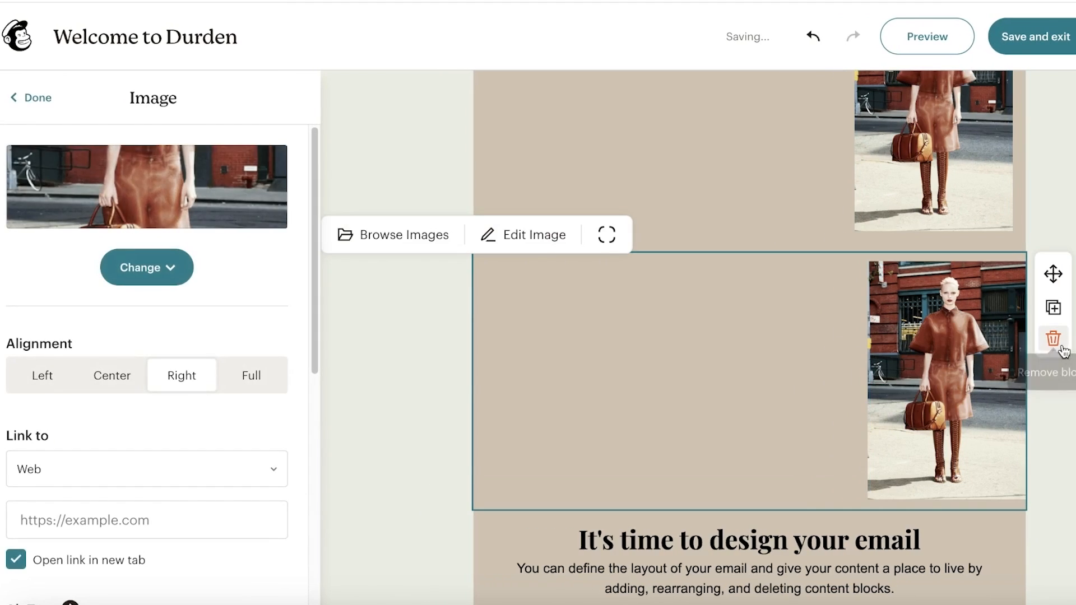
left_click(989, 336)
scroll(603, 280, "up", 3)
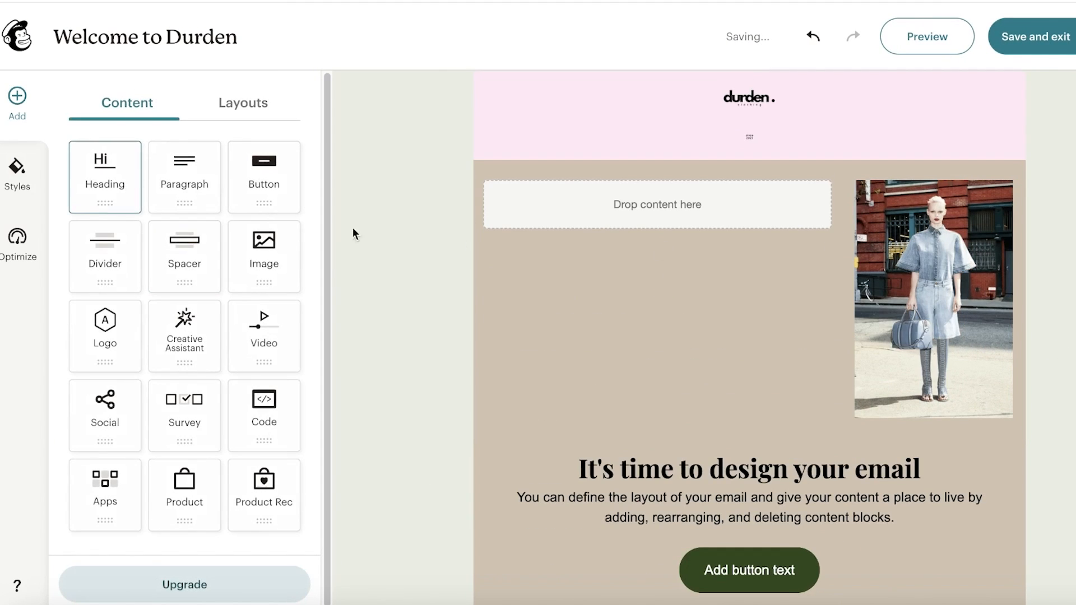
- Try a paragraph block in the left column, then remove it
left_click_drag(173, 178, 618, 237)
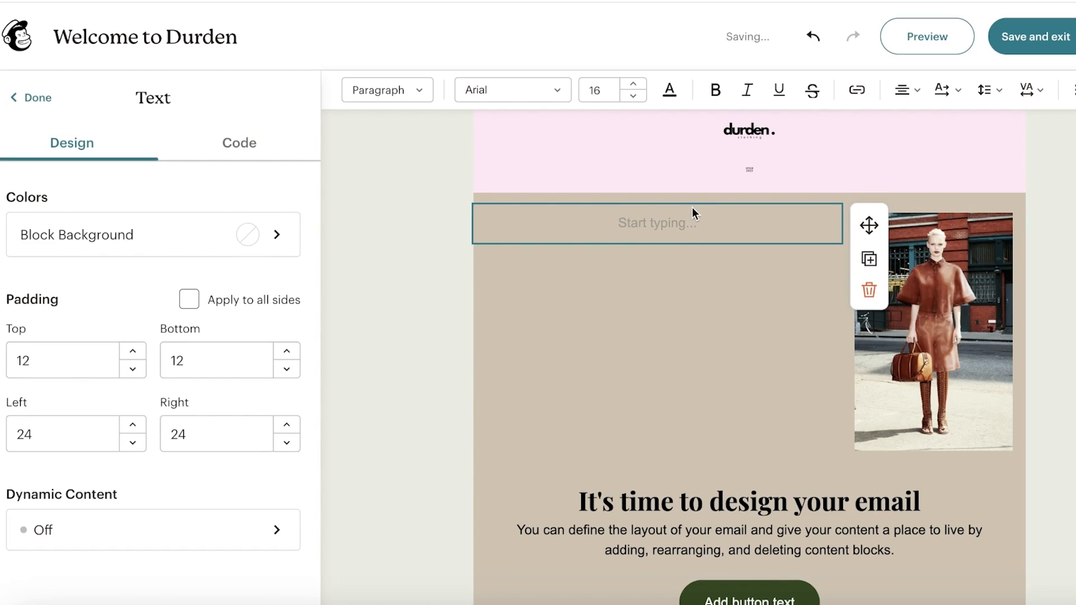
type("A")
key("BackSpace")
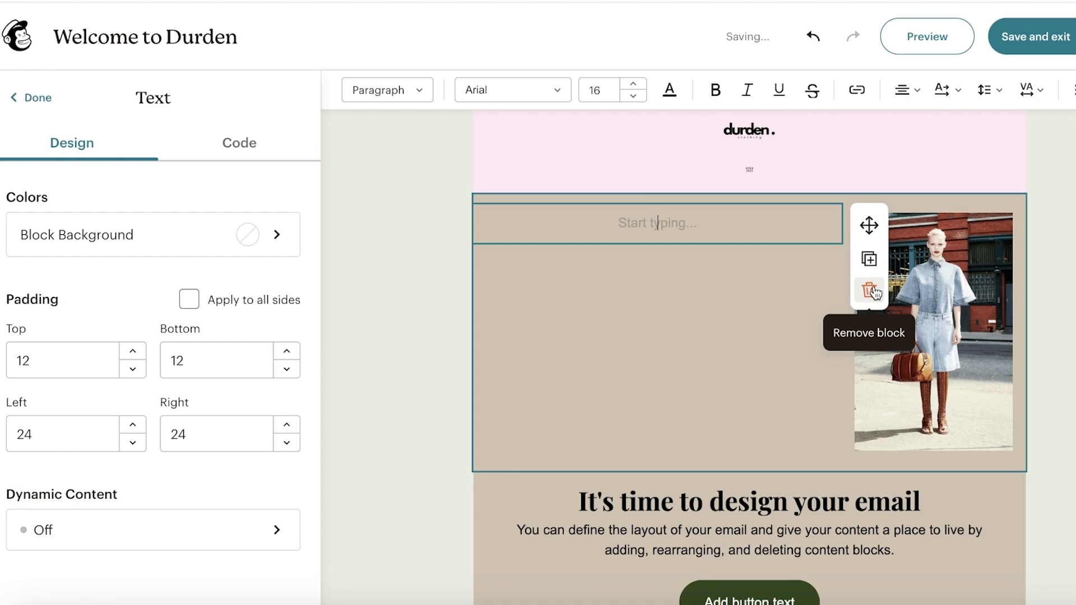
type("A")
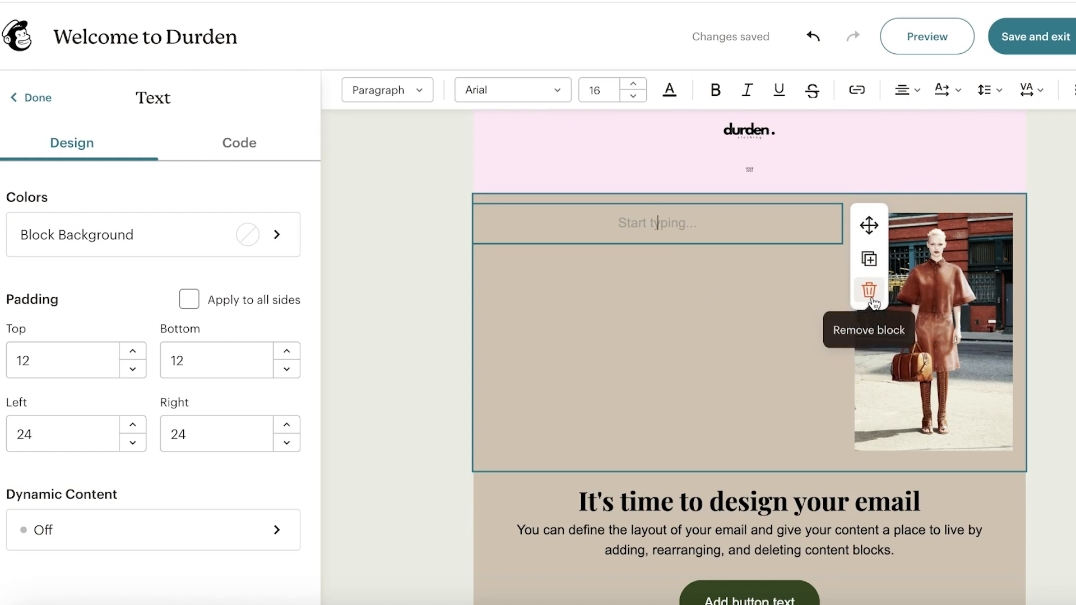
left_click(870, 292)
- Add a left-column heading reading 'Fashion for everyone is here.'
left_click_drag(84, 178, 607, 237)
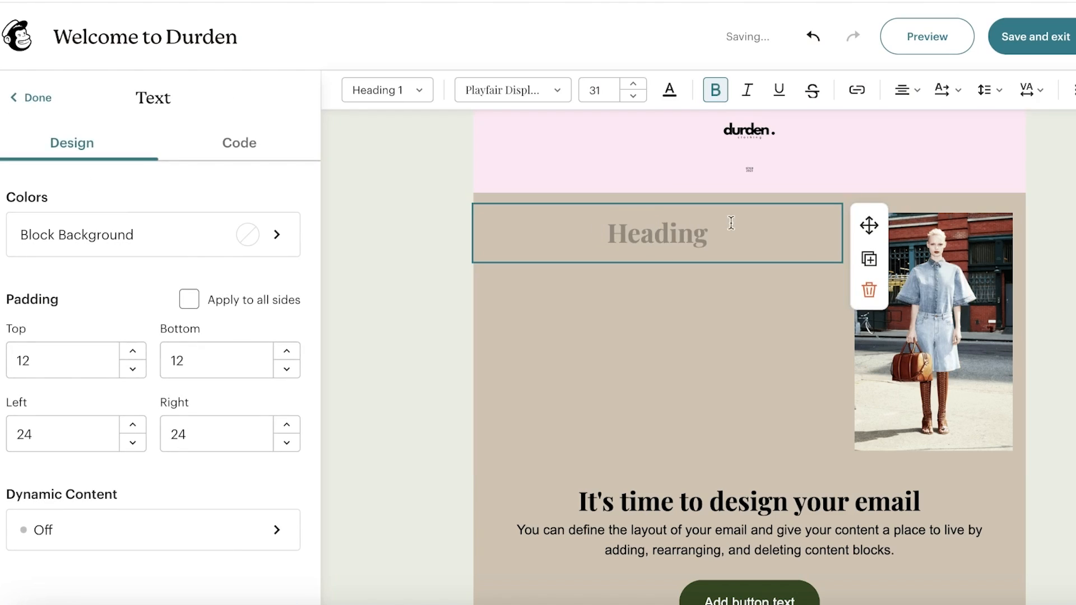
type("A")
type("Fashion for e")
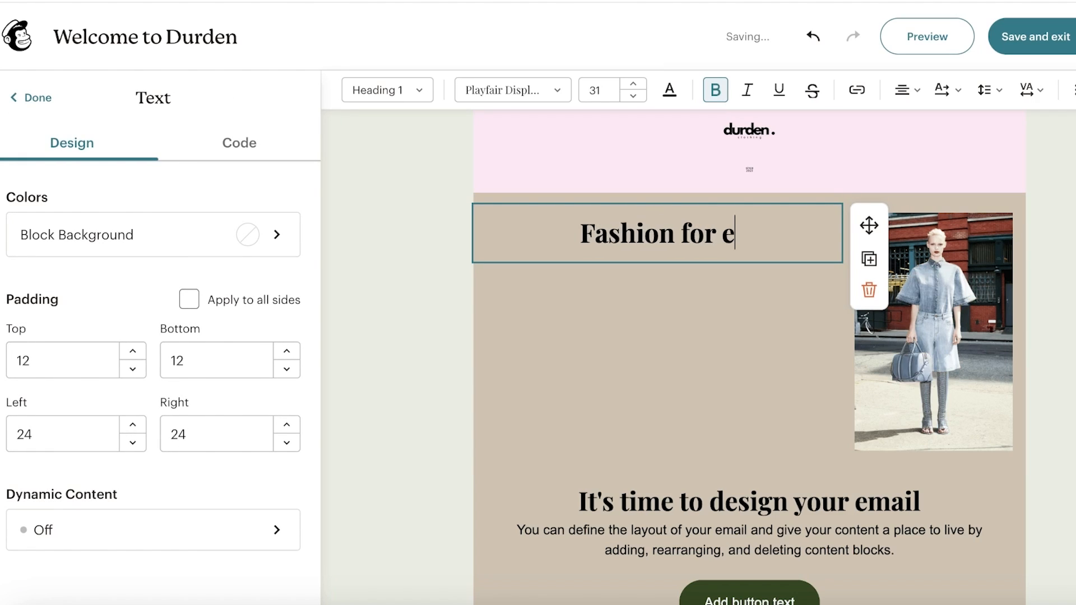
type("veryone is here.")
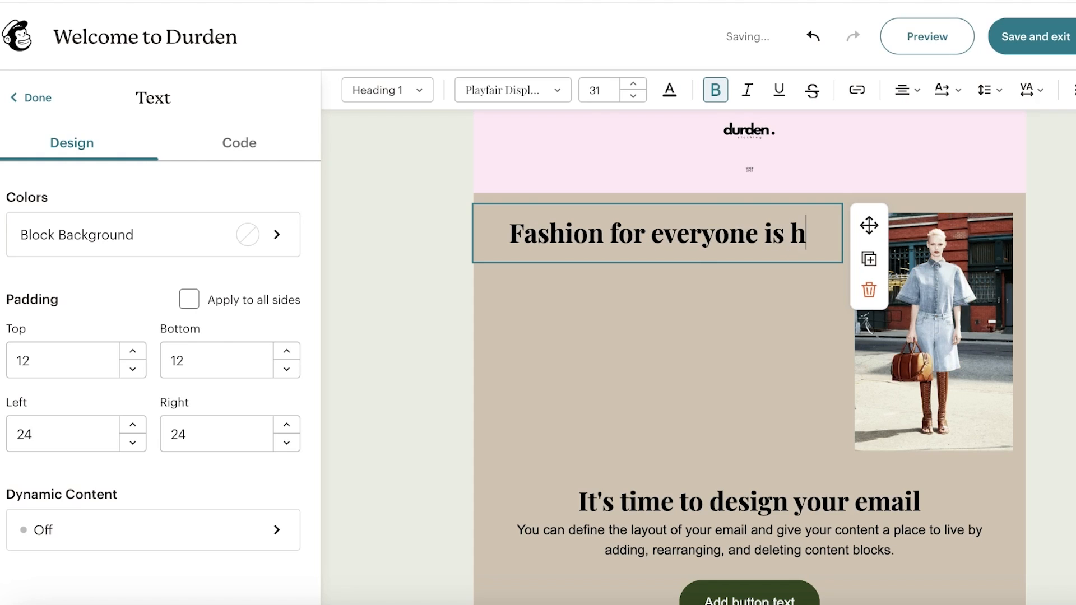
- Add the welcome paragraph about Durden's clothing and accessories, with a blank line under the heading
key("Return")
type("Welcome to D")
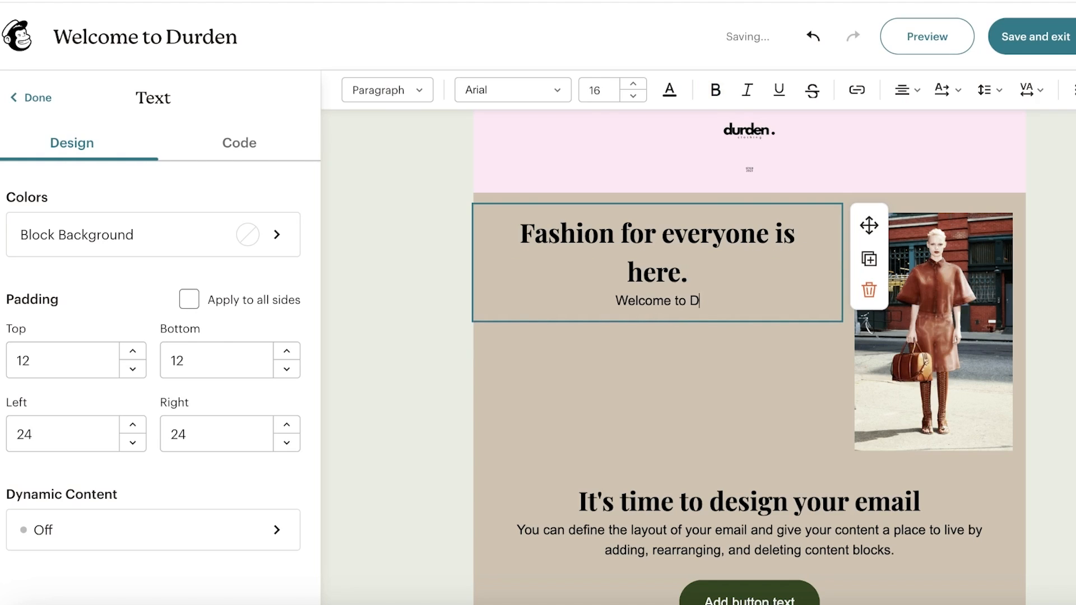
type("urden, Thanks for r")
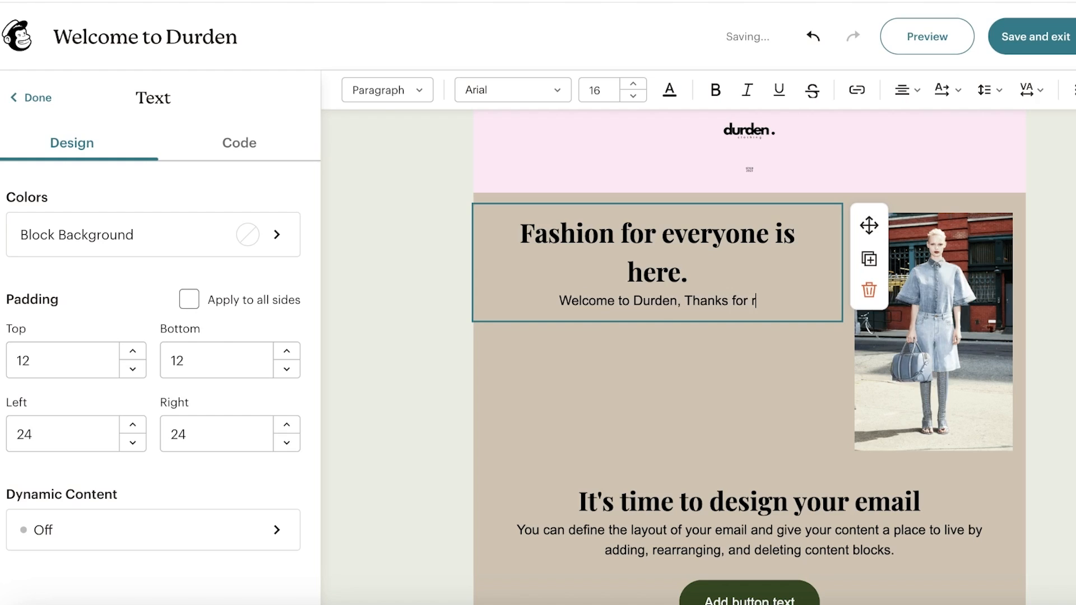
type("egistering ")
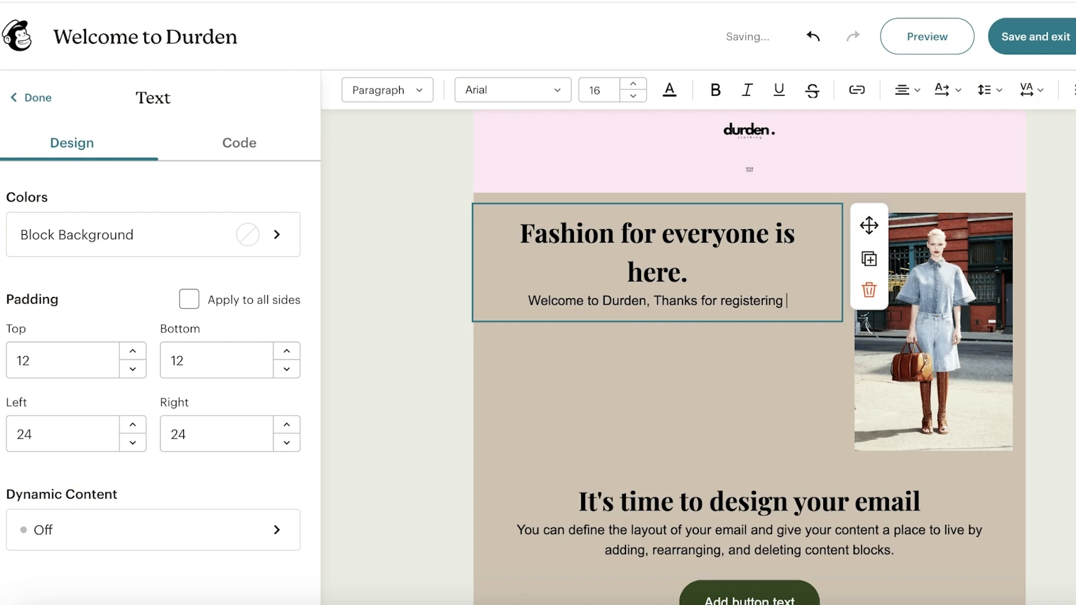
type("with us Visiot o")
key("BackSpace")
key("BackSpace")
key("BackSpace")
key("BackSpace")
type("t our we")
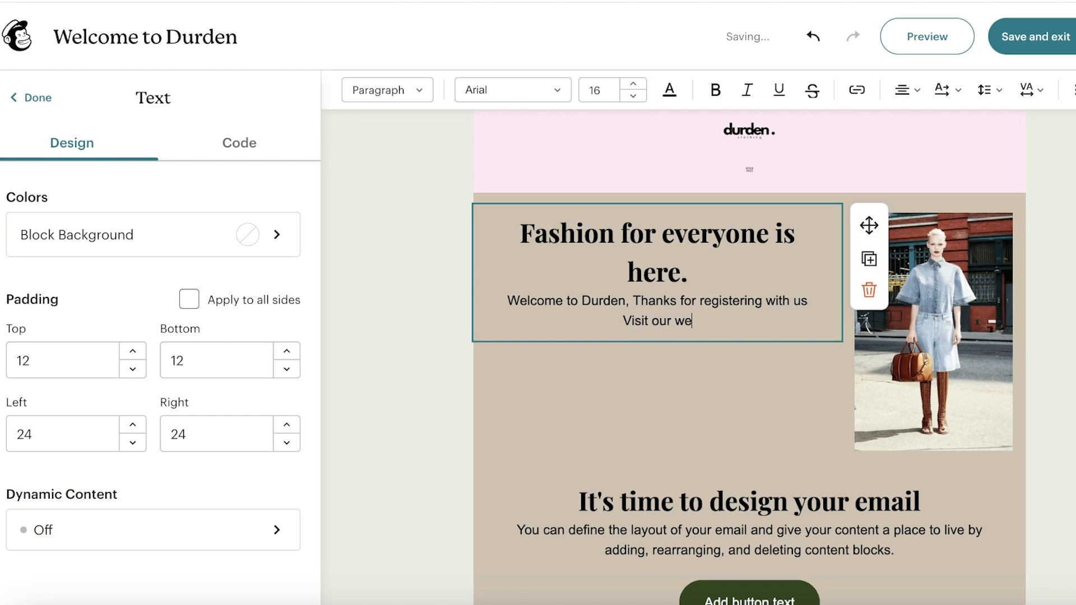
type("bsite for a")
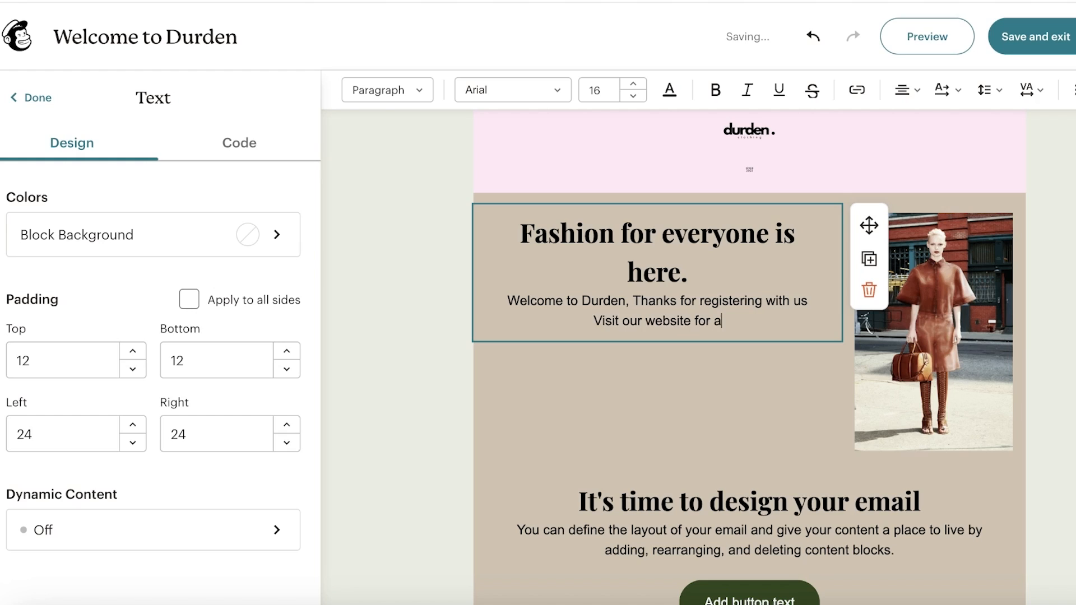
type("maaing clothing and accessories")
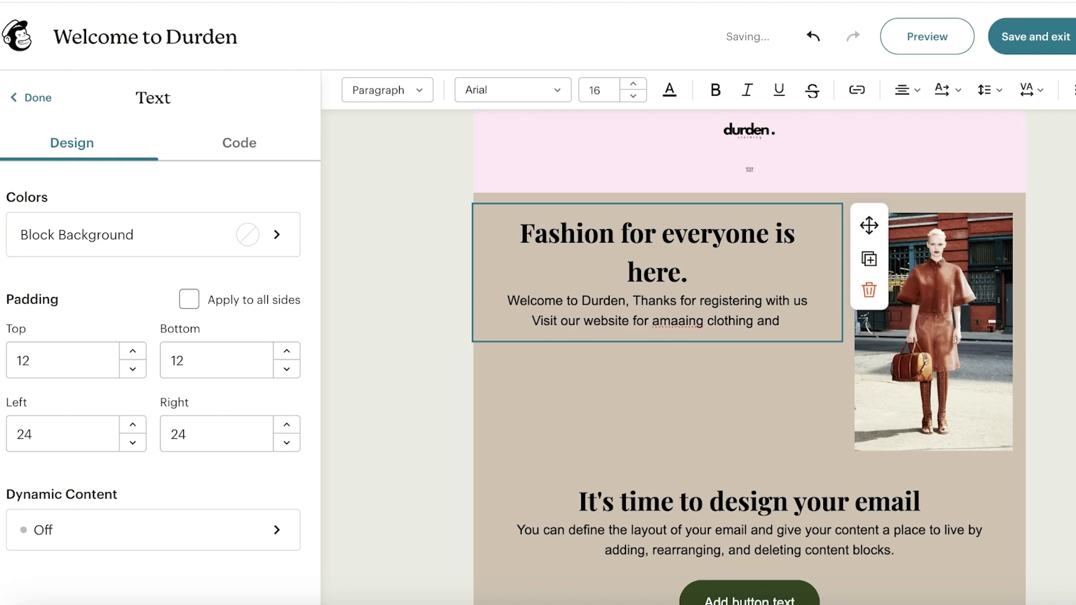
key("Return")
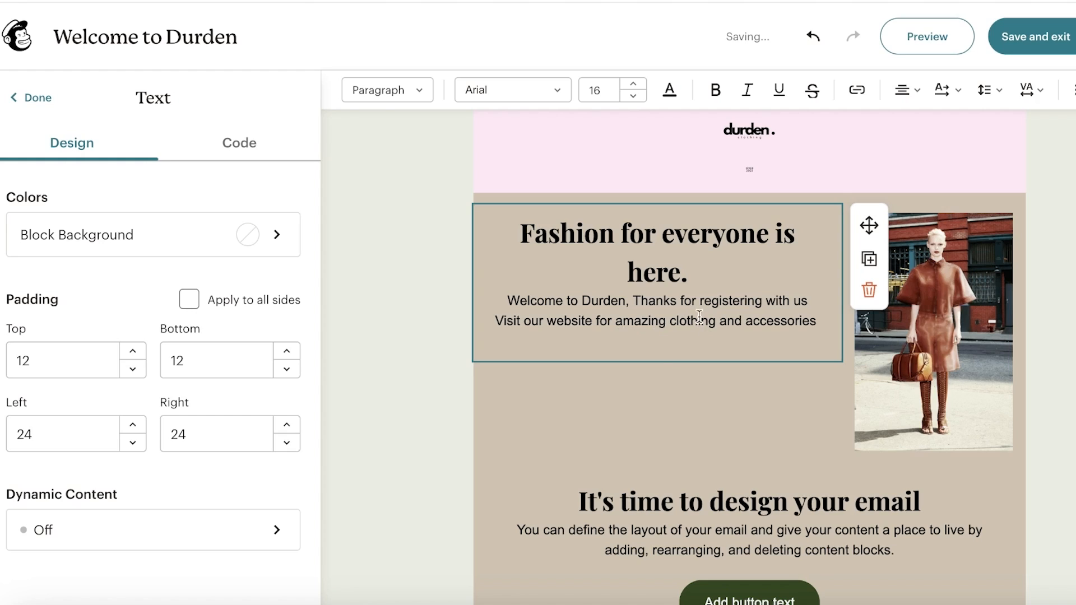
left_click(691, 273)
key("Return")
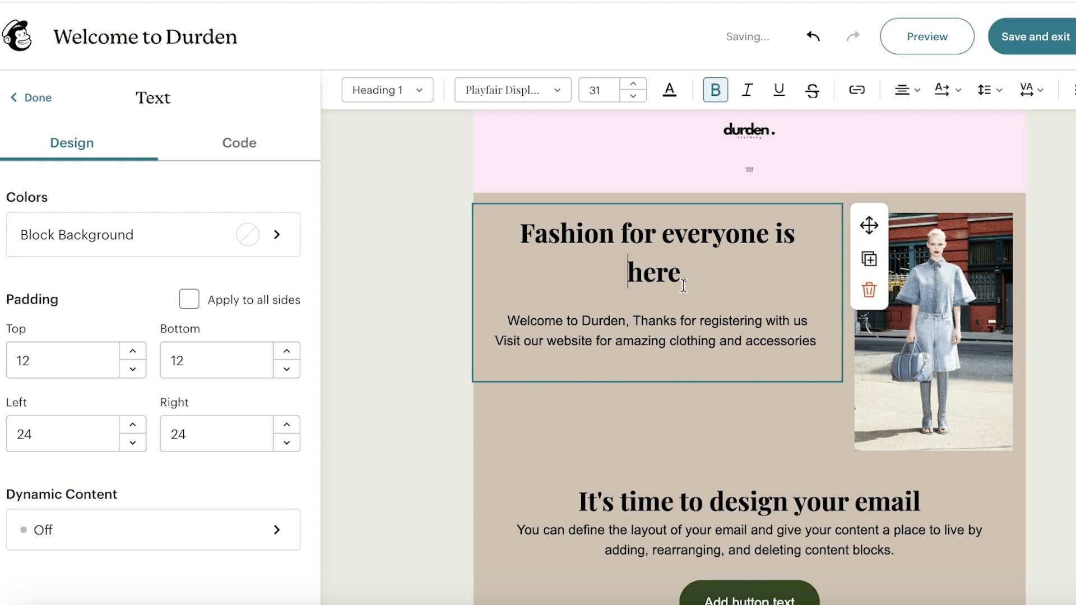
- Select the heading and lower the text block's right padding with the spinner
left_click_drag(683, 284, 517, 224)
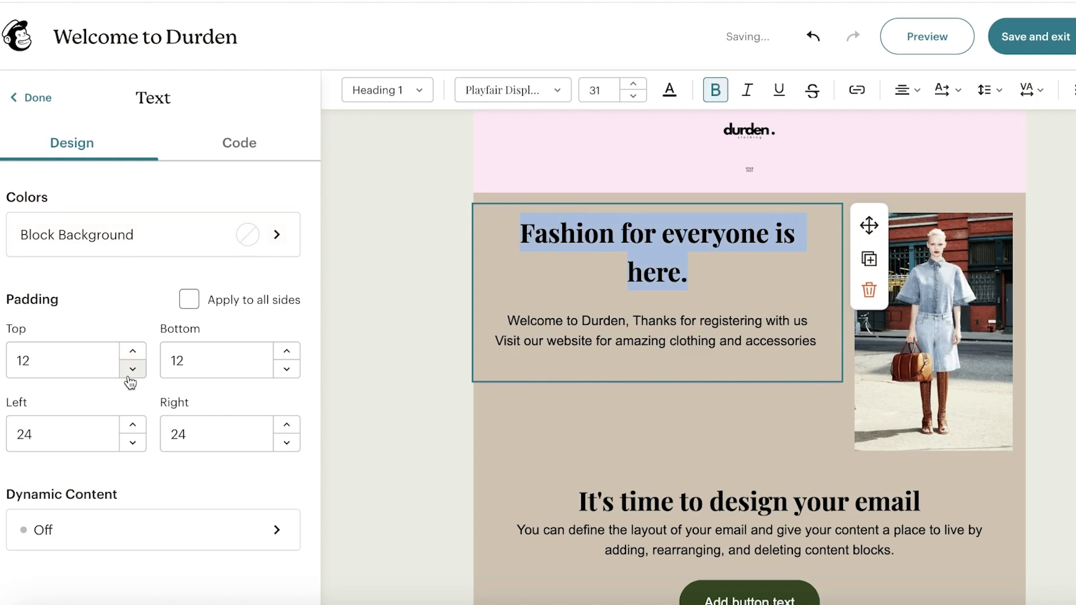
scroll(616, 253, "down", 3)
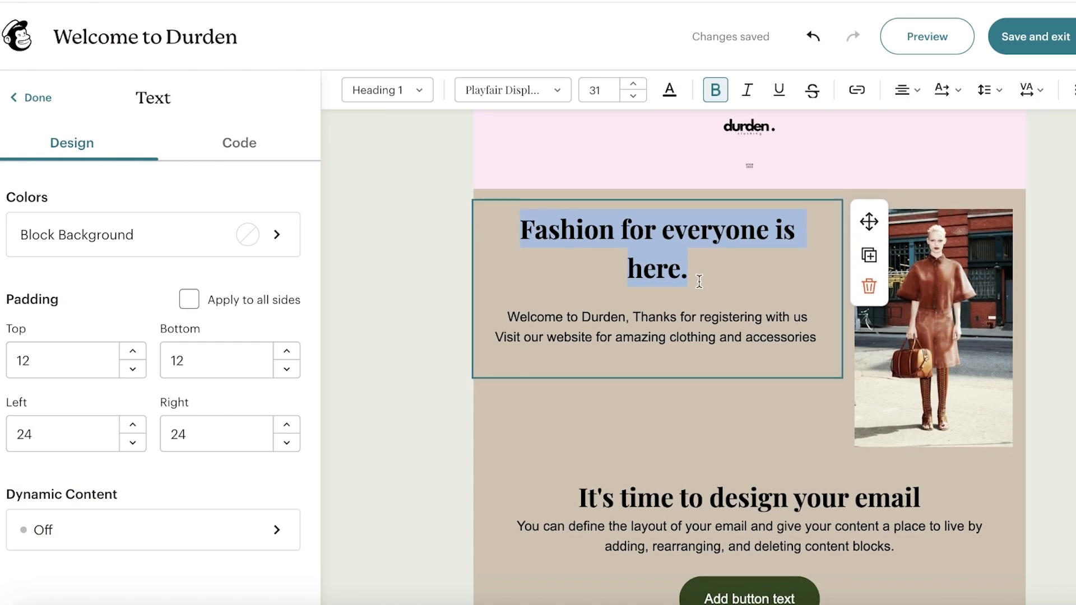
scroll(677, 264, "up", 3)
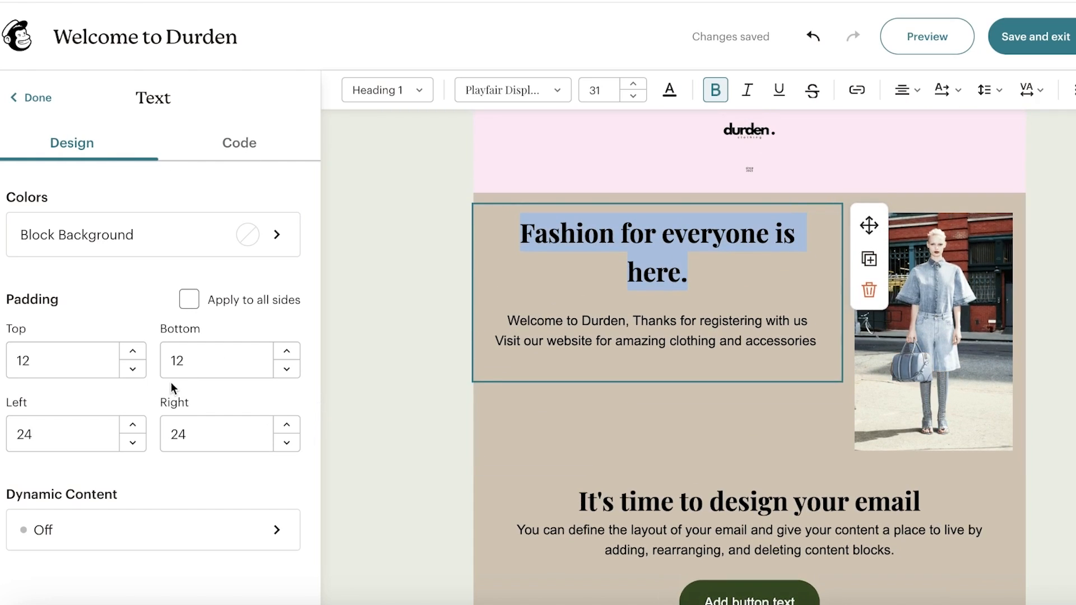
left_click(287, 443)
left_click(286, 442)
left_click(287, 443)
left_click(287, 443)
left_click(287, 442)
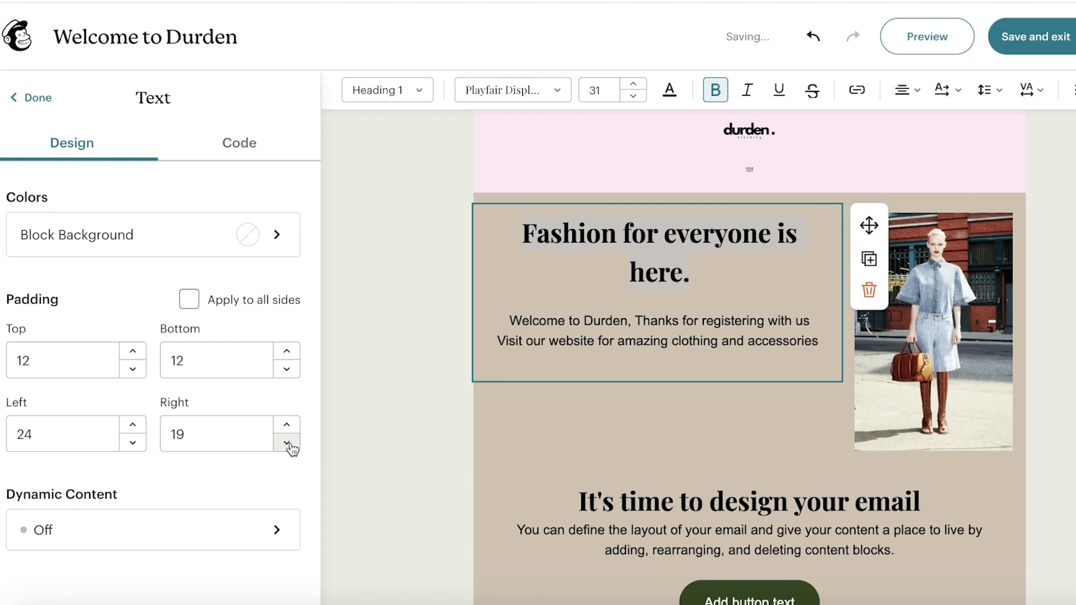
double_click(286, 444)
triple_click(287, 443)
triple_click(287, 443)
double_click(286, 444)
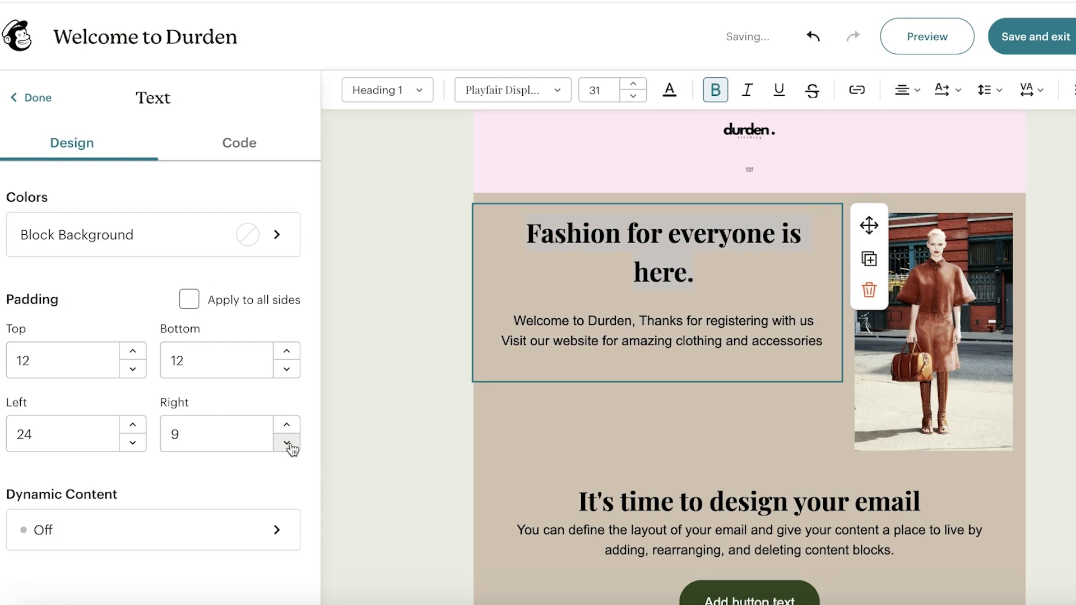
double_click(287, 442)
left_click(287, 442)
- Add a period after 'accessories' at the end of the welcome text
left_click(535, 268)
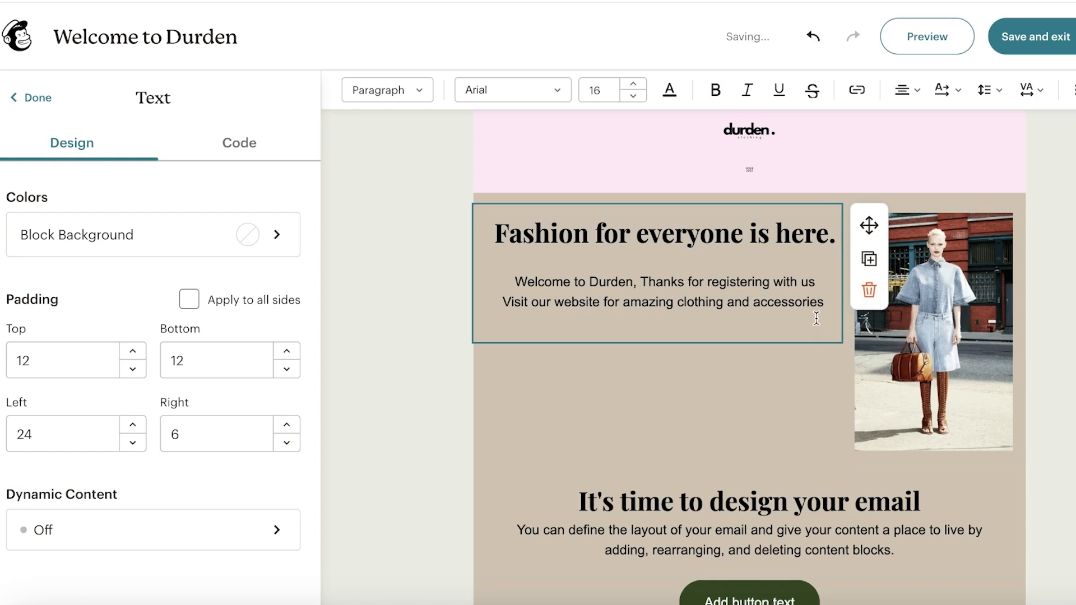
left_click_drag(815, 307, 662, 279)
left_click(747, 240)
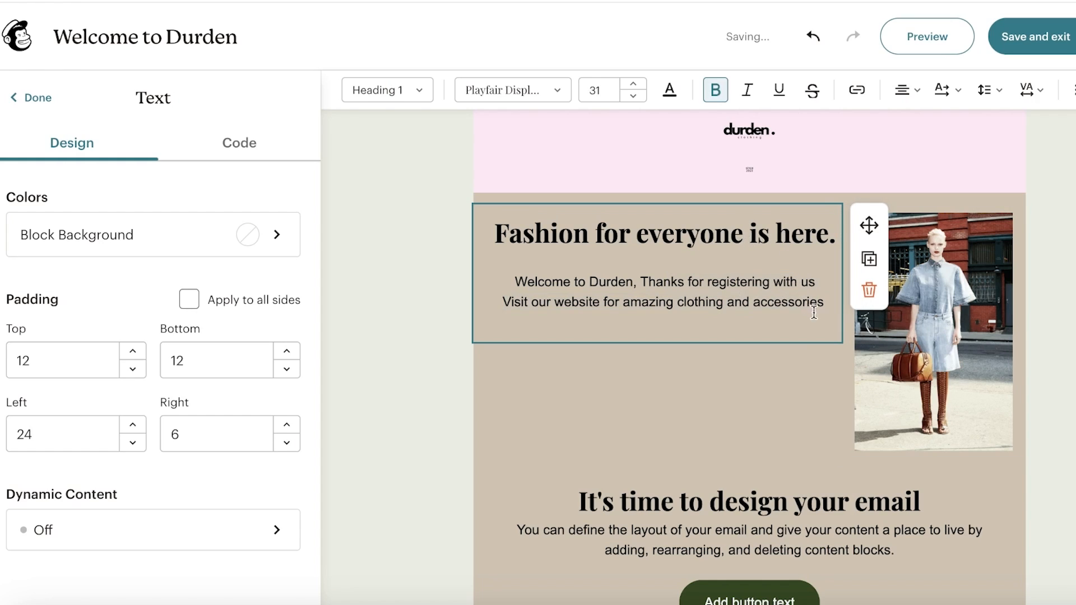
left_click(661, 270)
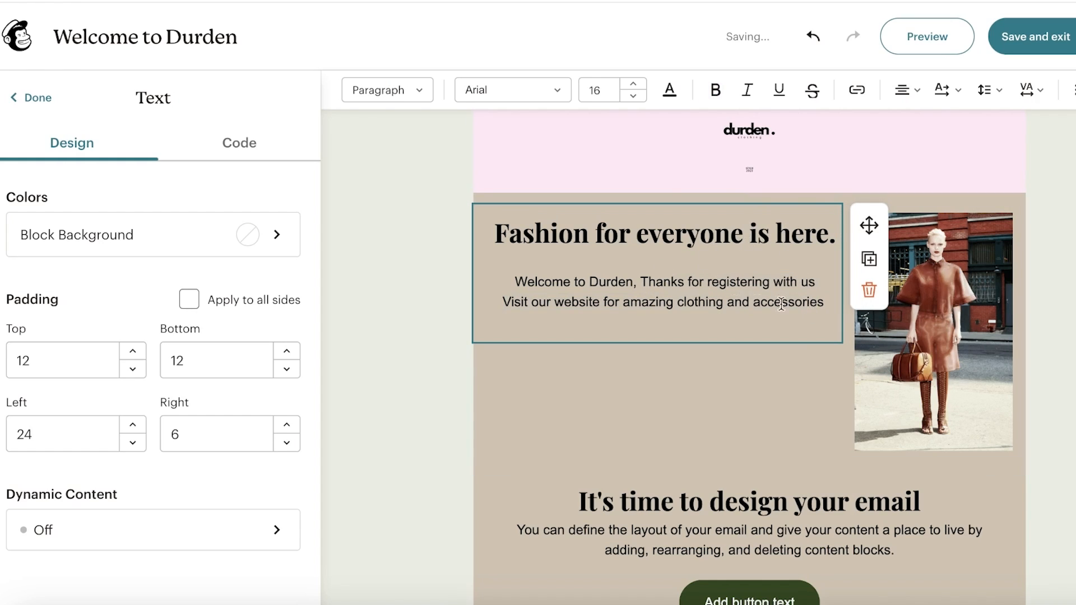
left_click(824, 306)
type(".")
left_click(1049, 236)
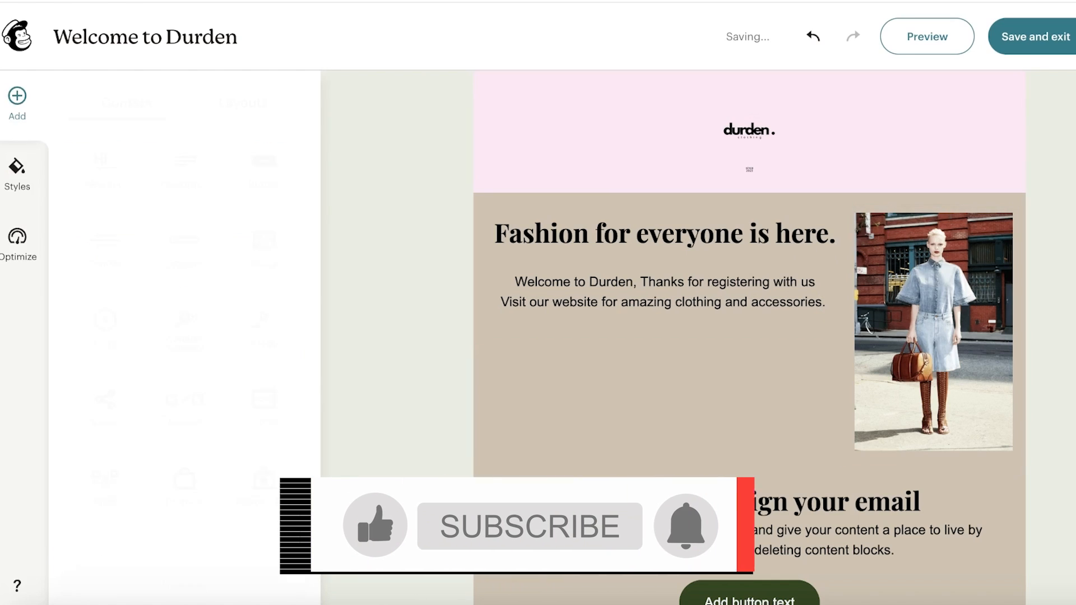
- Set the text block's right padding to 13 and the heading size to 30
left_click(749, 258)
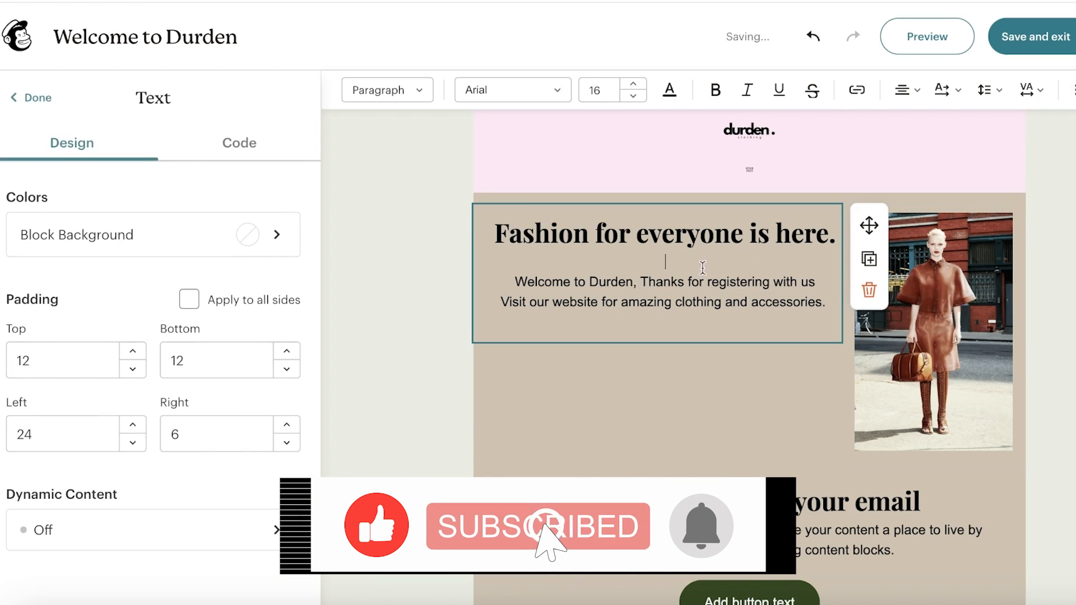
left_click(291, 424)
left_click(291, 424)
left_click(291, 424)
left_click(291, 425)
left_click(290, 424)
left_click(290, 425)
left_click(291, 425)
left_click_drag(694, 275, 509, 196)
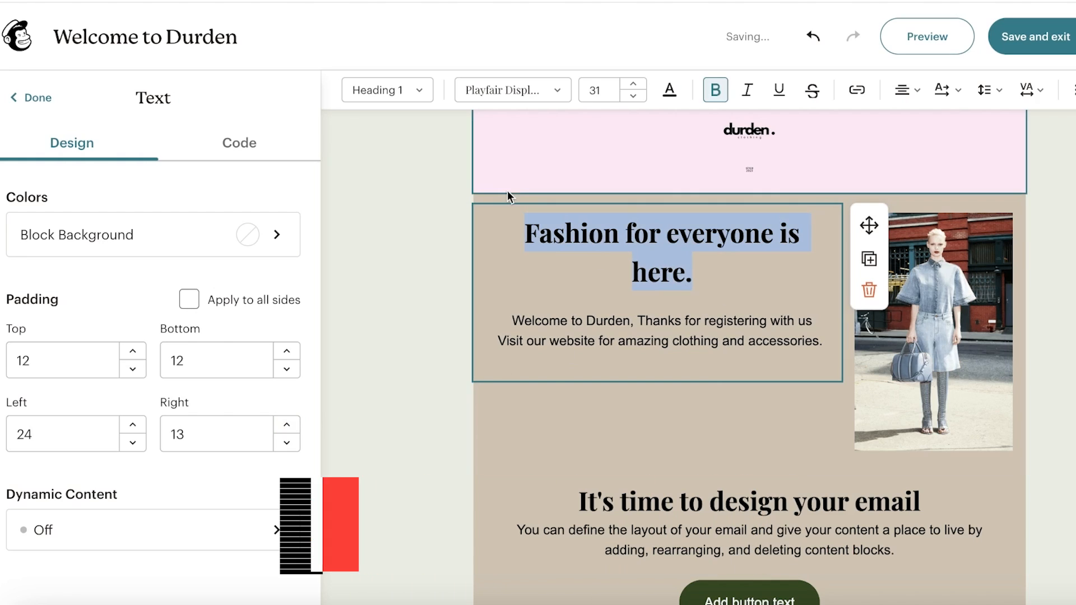
left_click(632, 96)
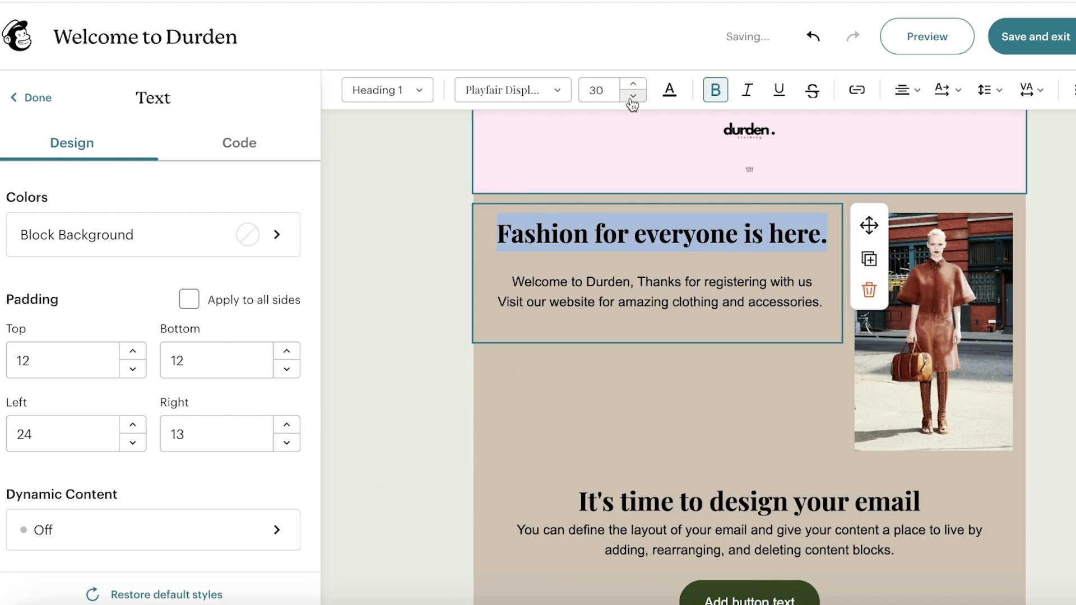
- Set the whole welcome paragraph's font to Lora
left_click(692, 290)
left_click_drag(517, 277, 727, 319)
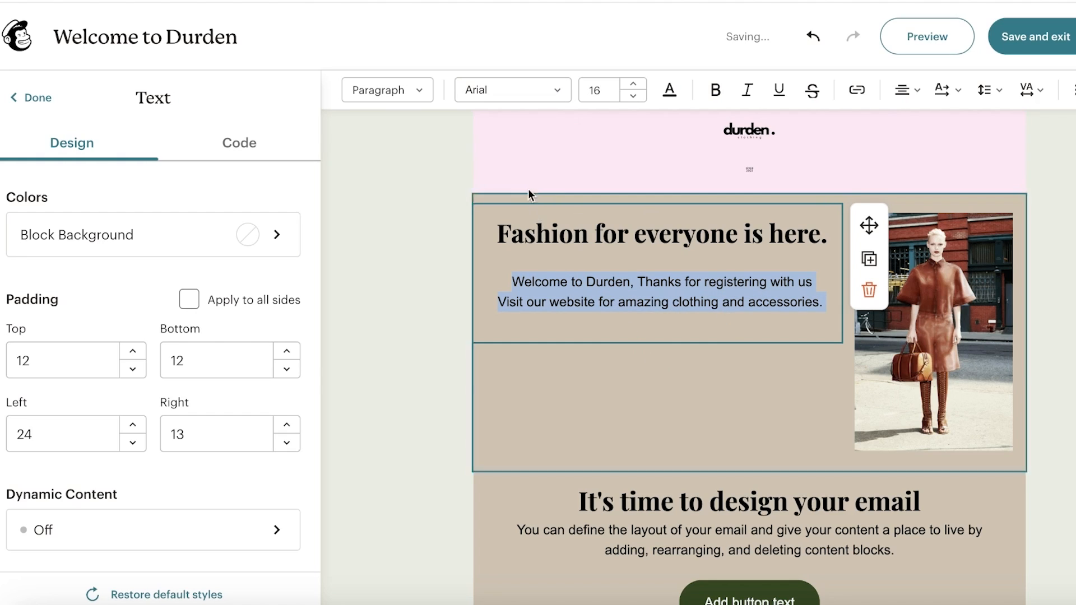
left_click(497, 96)
scroll(558, 300, "down", 3)
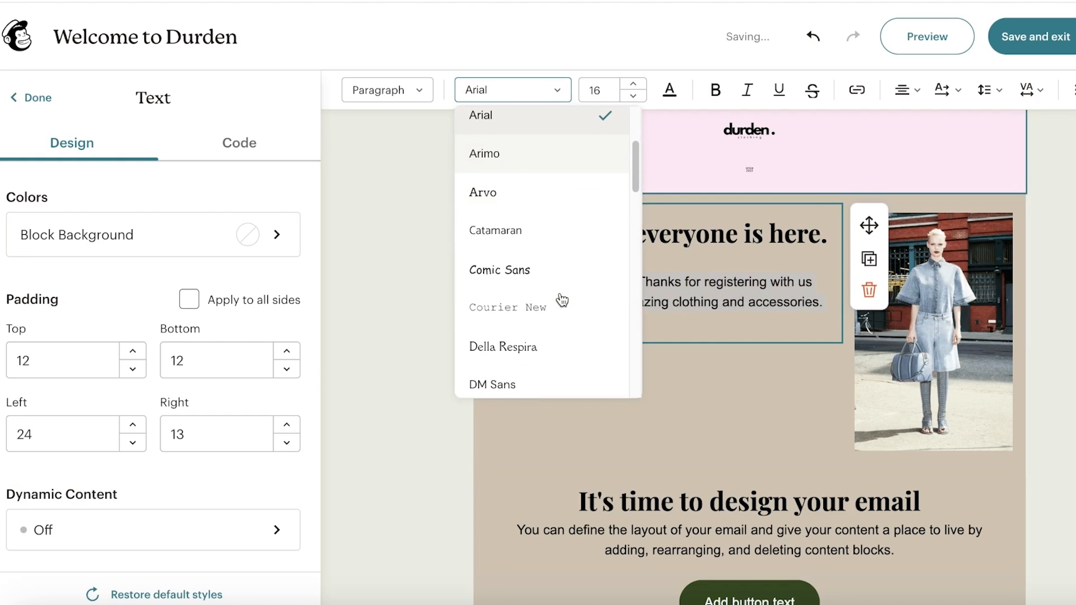
scroll(555, 297, "down", 4)
scroll(552, 292, "down", 1)
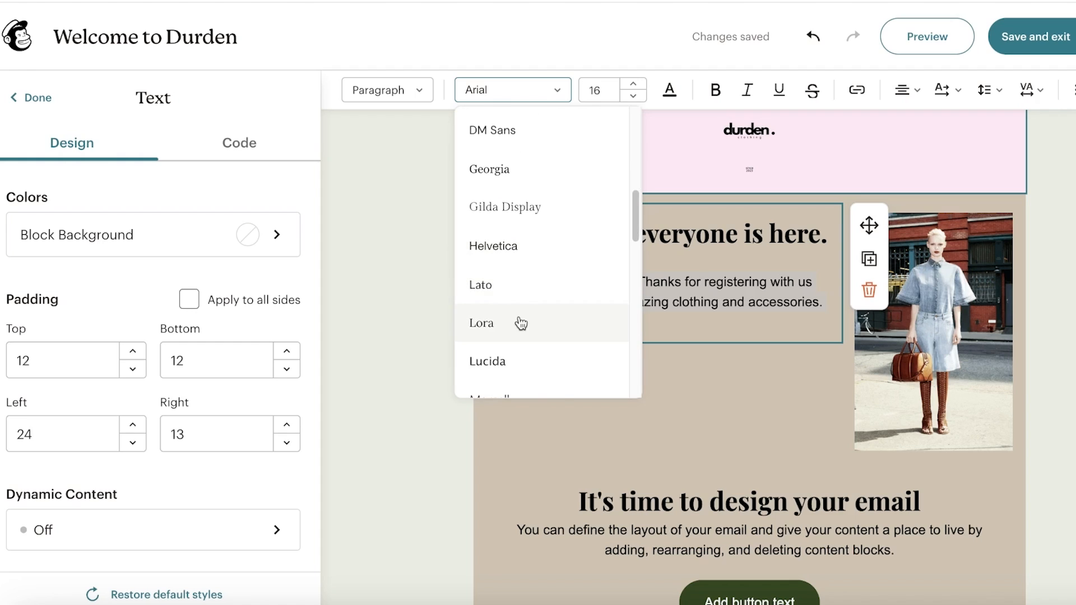
left_click(518, 319)
left_click(531, 99)
scroll(531, 224, "down", 5)
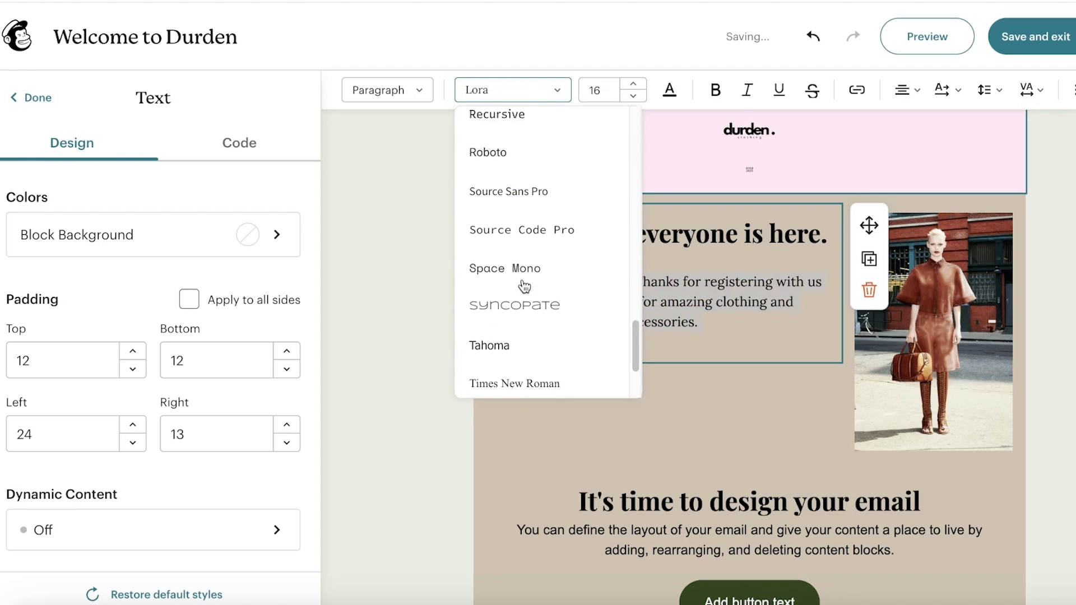
- Switch the welcome text font to Space Mono and close the layout settings
left_click(521, 265)
left_click(573, 211)
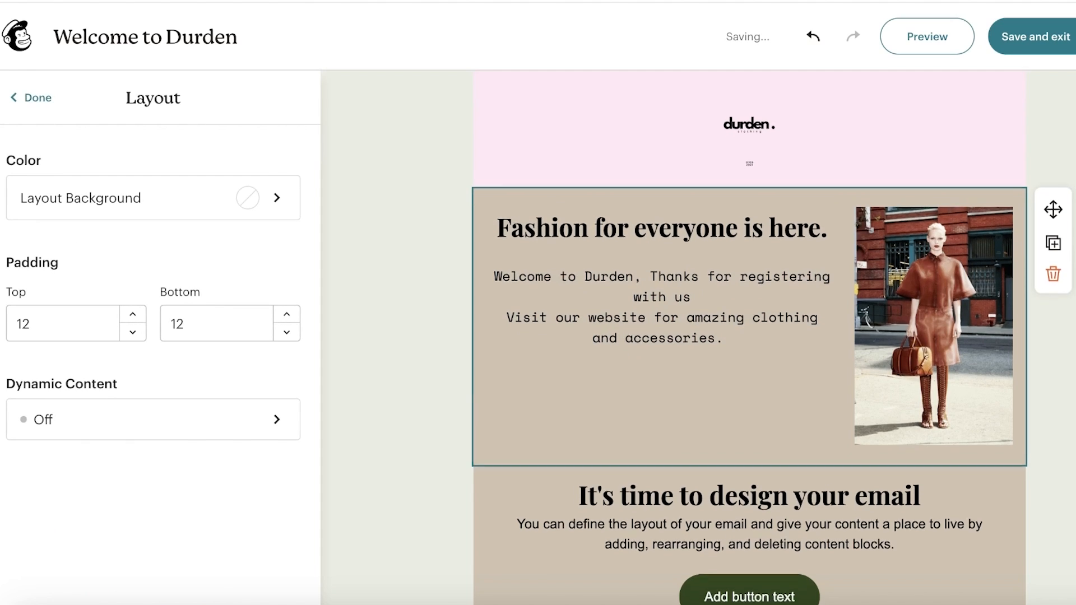
left_click(33, 101)
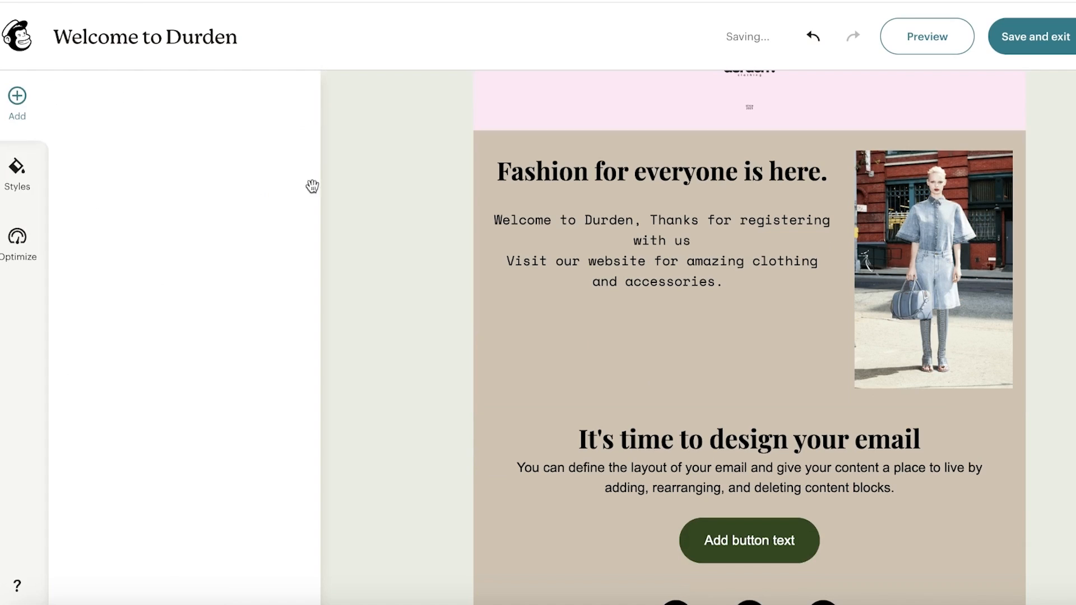
left_click(712, 351)
left_click(9, 105)
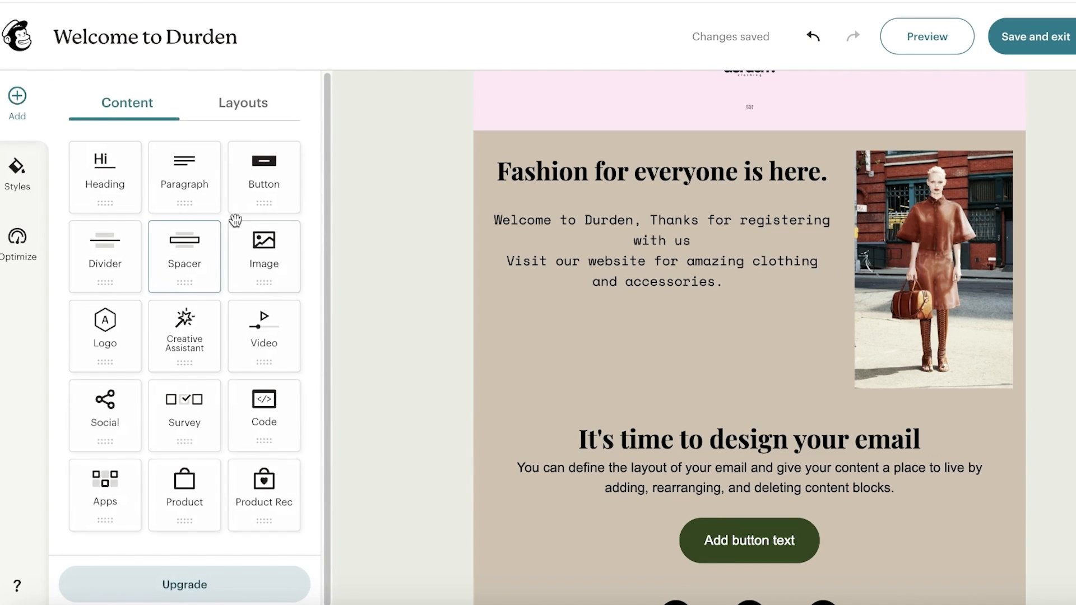
- Add a button block below the welcome text and search 'duurden' in a new tab for its link
left_click_drag(240, 208, 646, 325)
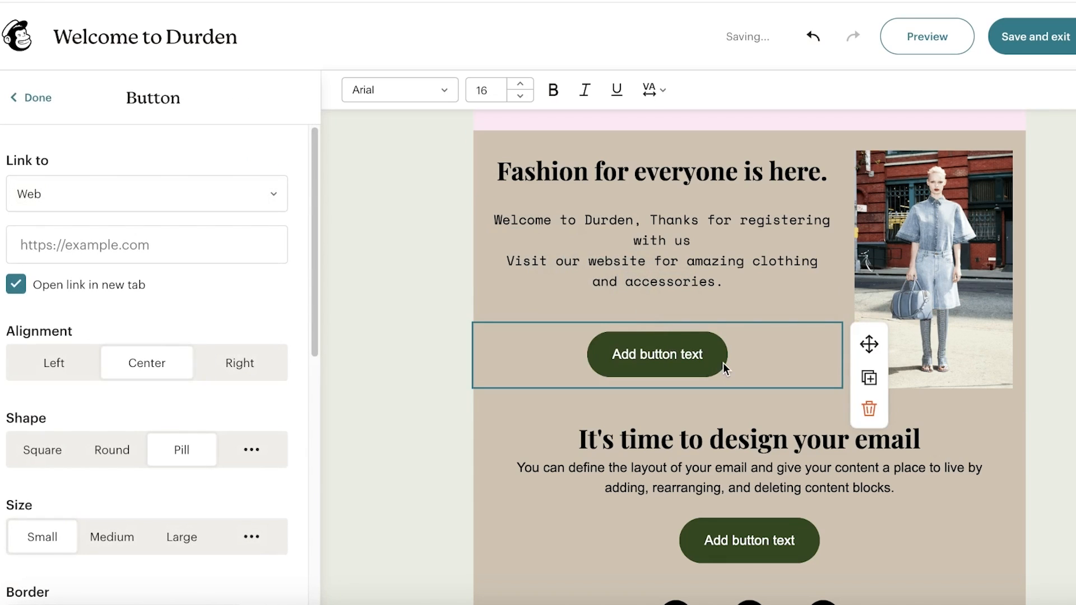
left_click(62, 203)
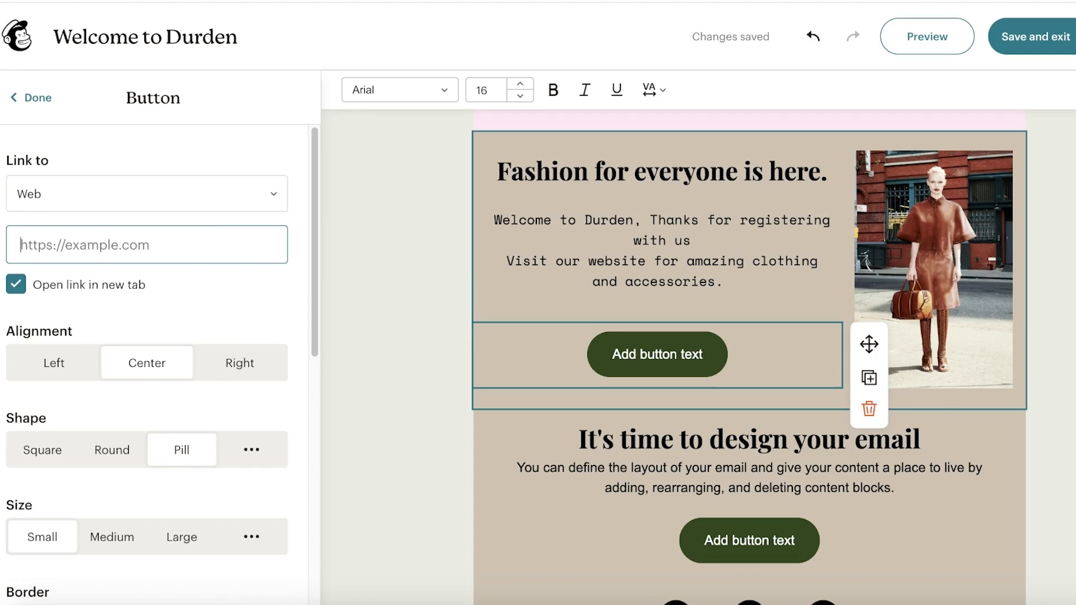
key("ctrl+t")
type("duur")
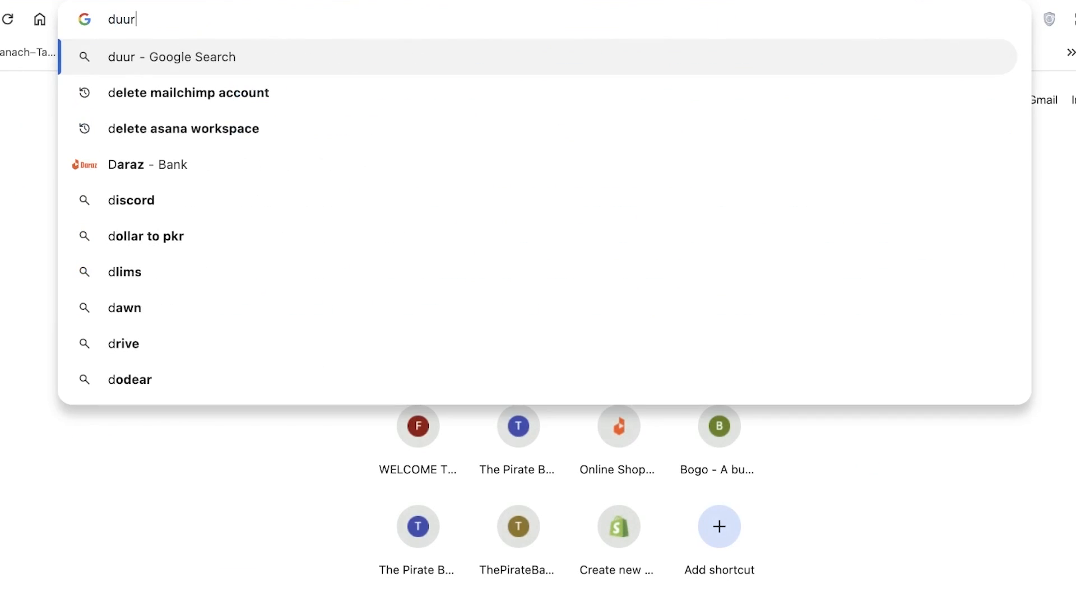
type("den")
key("Return")
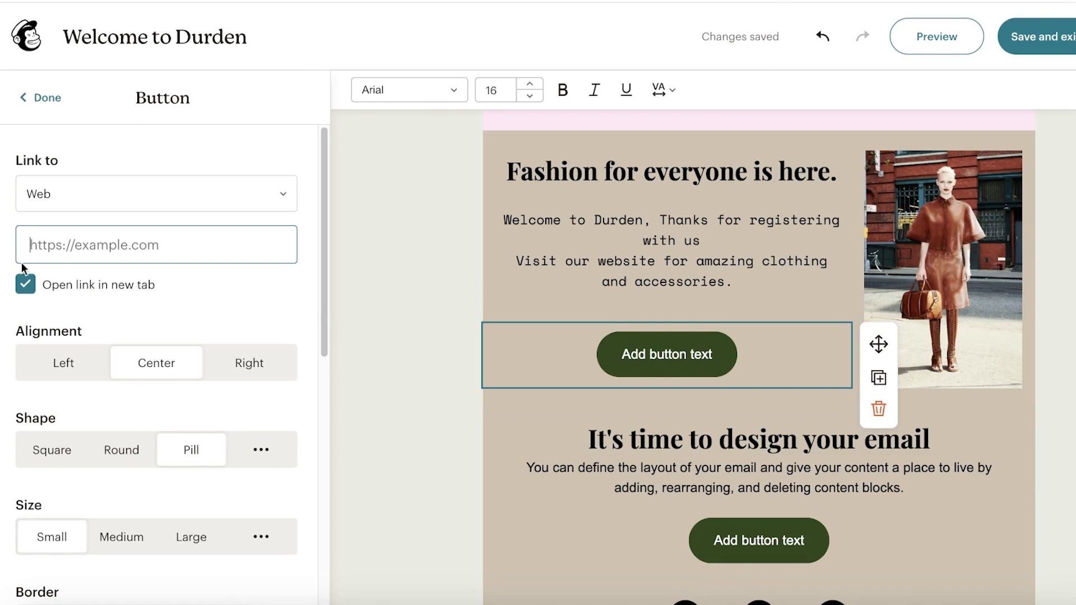
left_click(144, 243)
- Link the button to the Wiktionary duurden page and make it small with square corners
type("https://en.wiktionary.org/wiki/duurden")
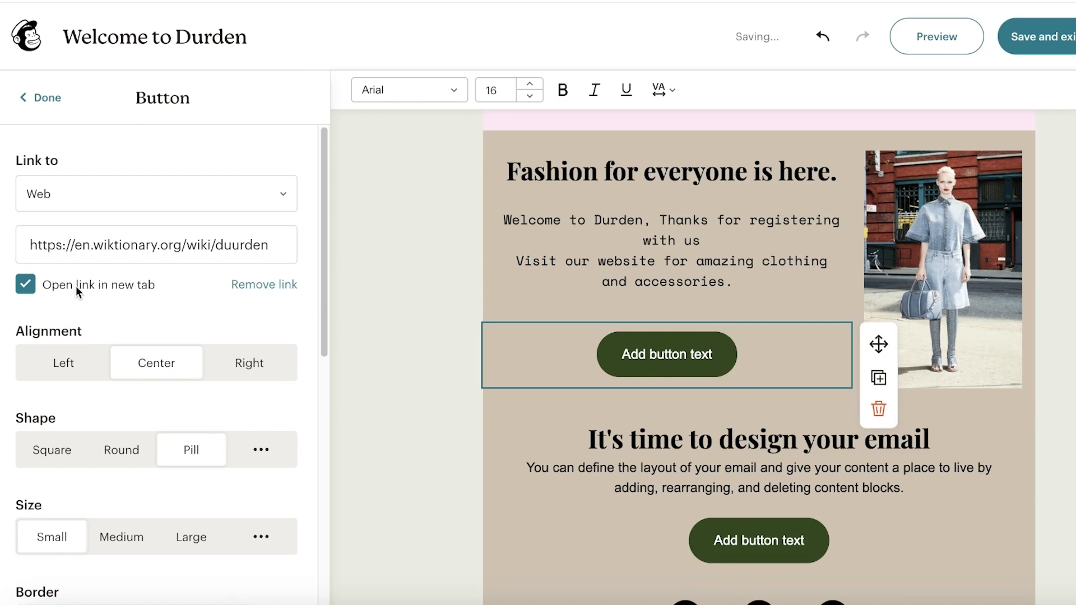
scroll(118, 308, "down", 1)
scroll(186, 321, "down", 1)
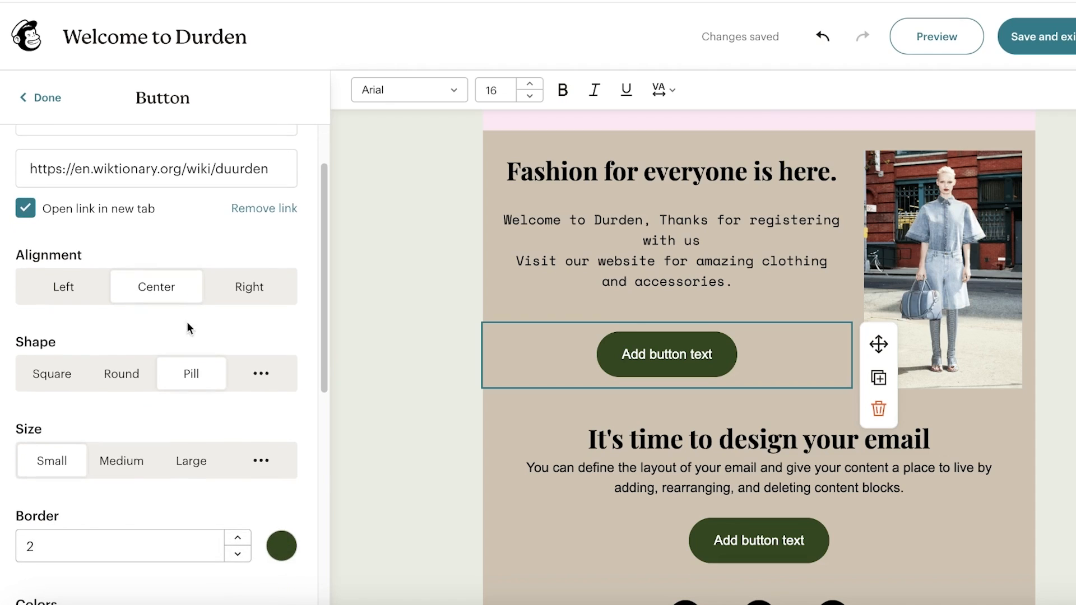
left_click(120, 373)
left_click(52, 374)
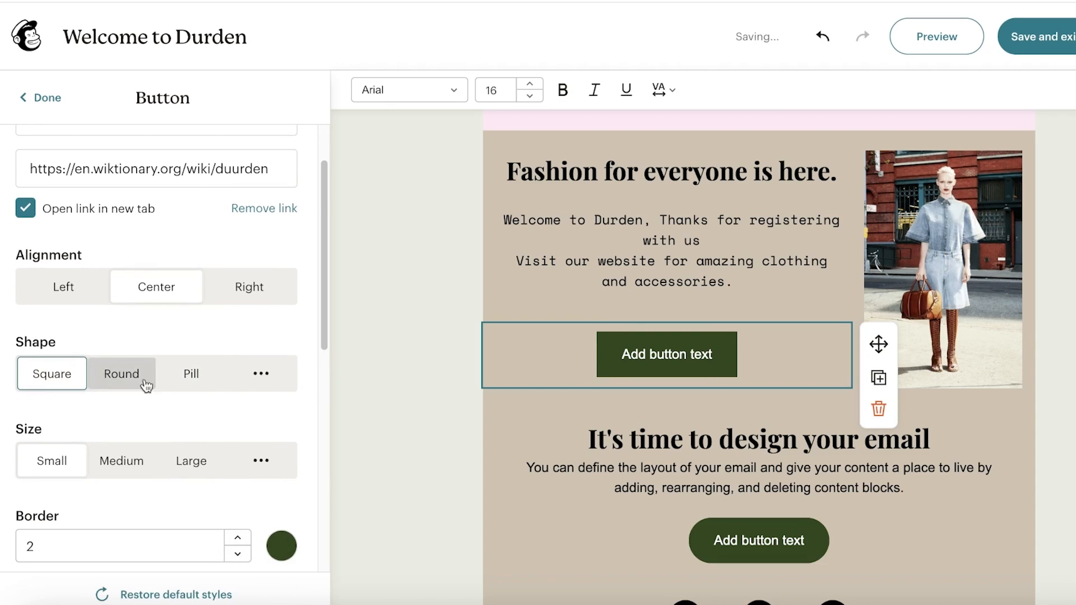
scroll(272, 368, "down", 5)
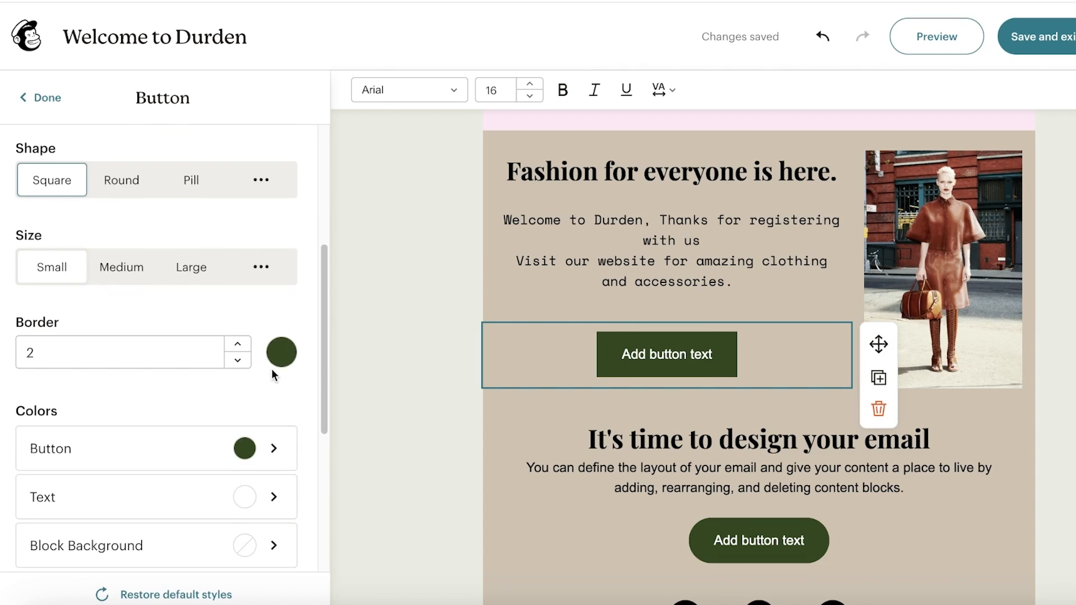
scroll(106, 342, "up", 1)
left_click(194, 299)
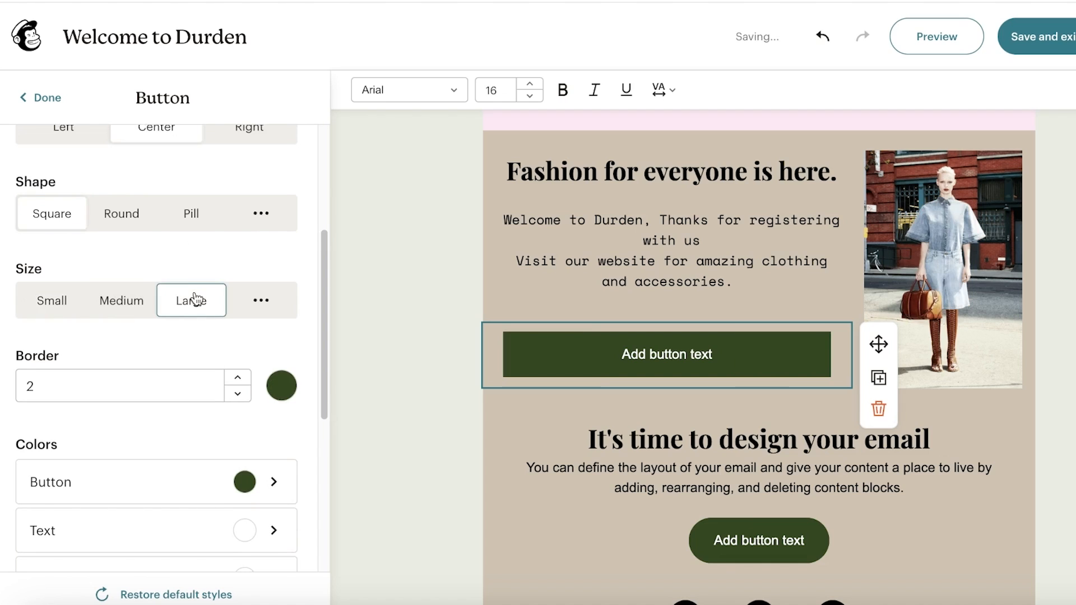
left_click(141, 303)
left_click(77, 306)
scroll(119, 334, "down", 3)
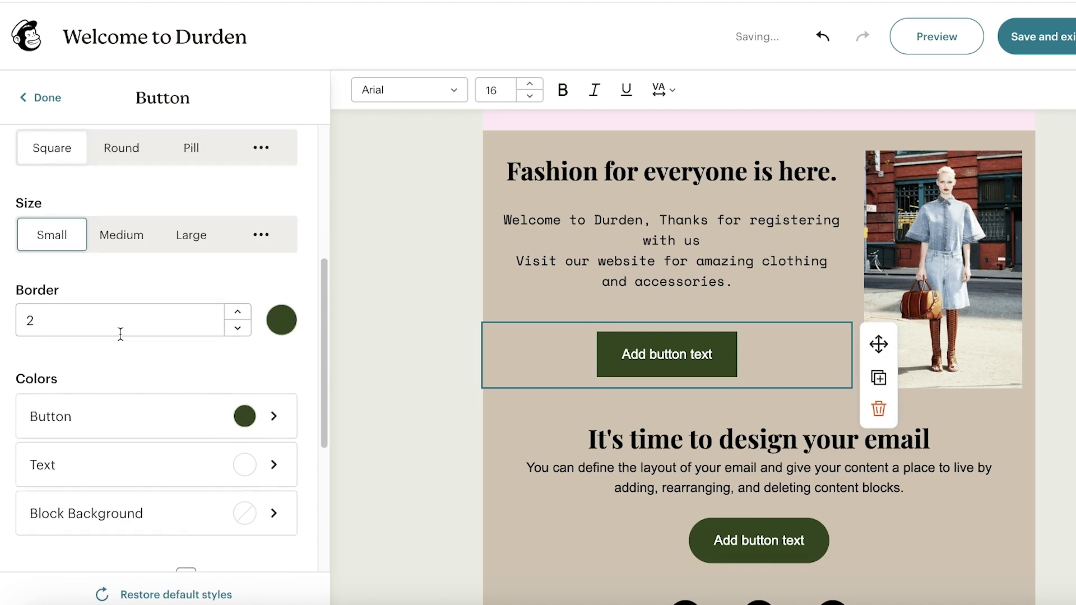
- Give the button a pale pink FFE8F4 border and a pale pink F3D7E0 fill
left_click(274, 220)
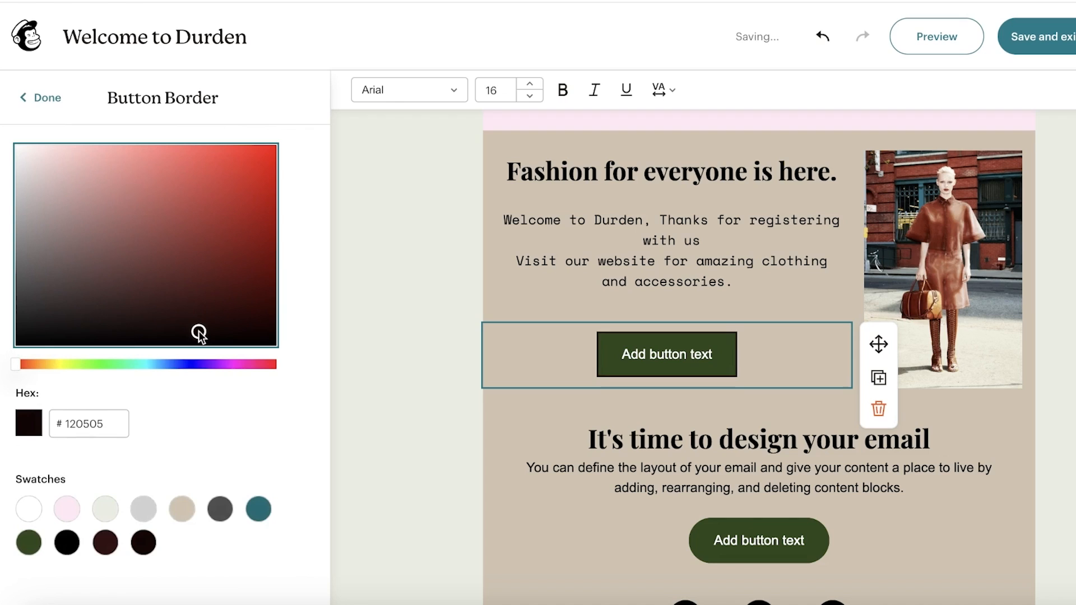
left_click(137, 214)
left_click(68, 509)
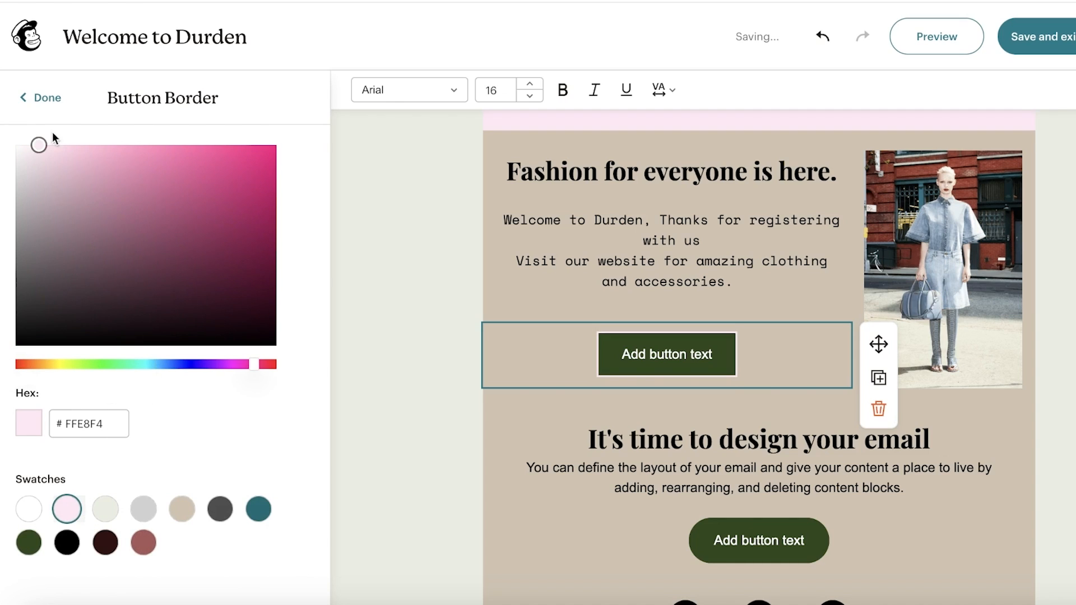
left_click(30, 97)
scroll(129, 422, "down", 1)
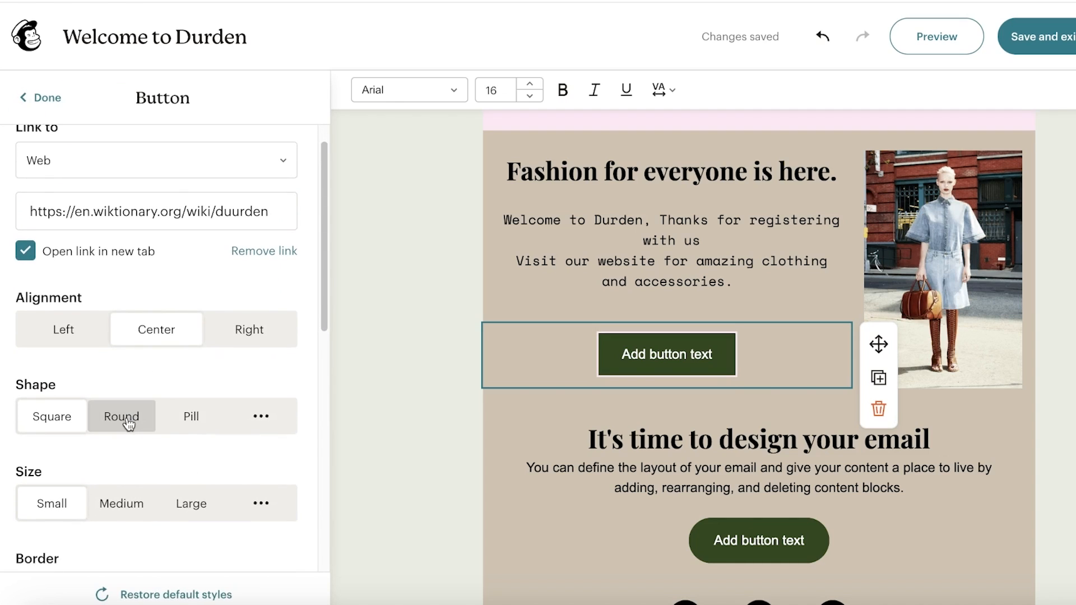
scroll(130, 435, "down", 5)
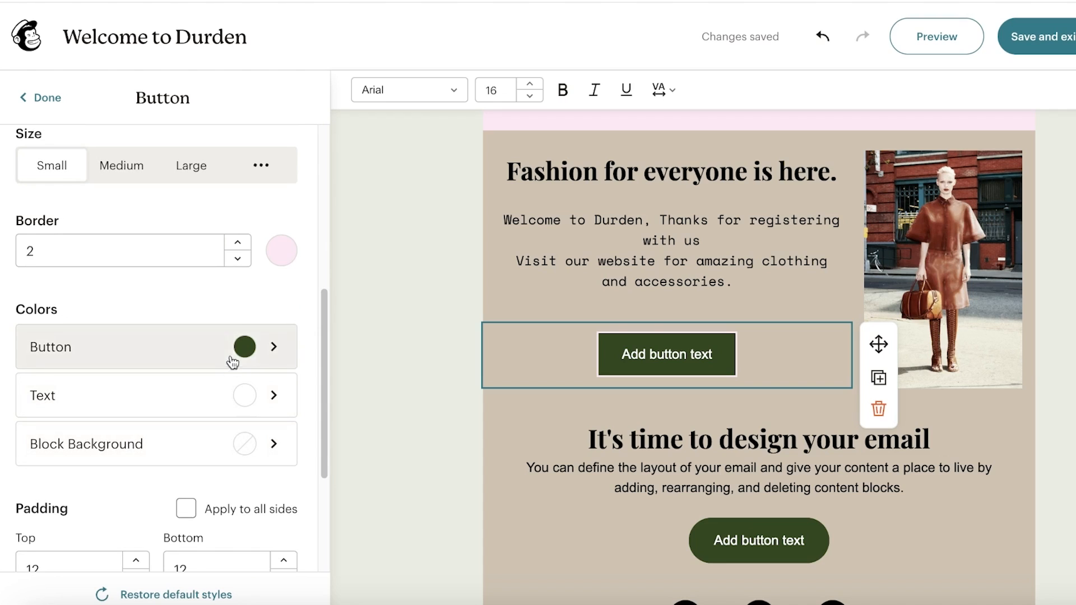
left_click(249, 343)
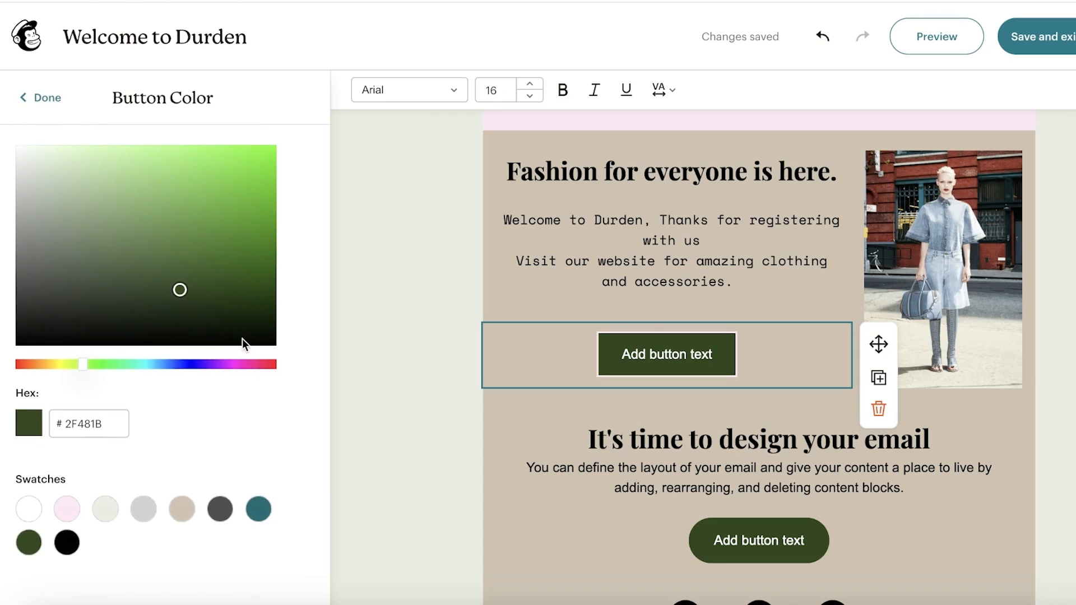
left_click(250, 364)
mouse_move(140, 271)
left_mouse_down()
mouse_move(104, 246)
mouse_move(46, 153)
left_mouse_up()
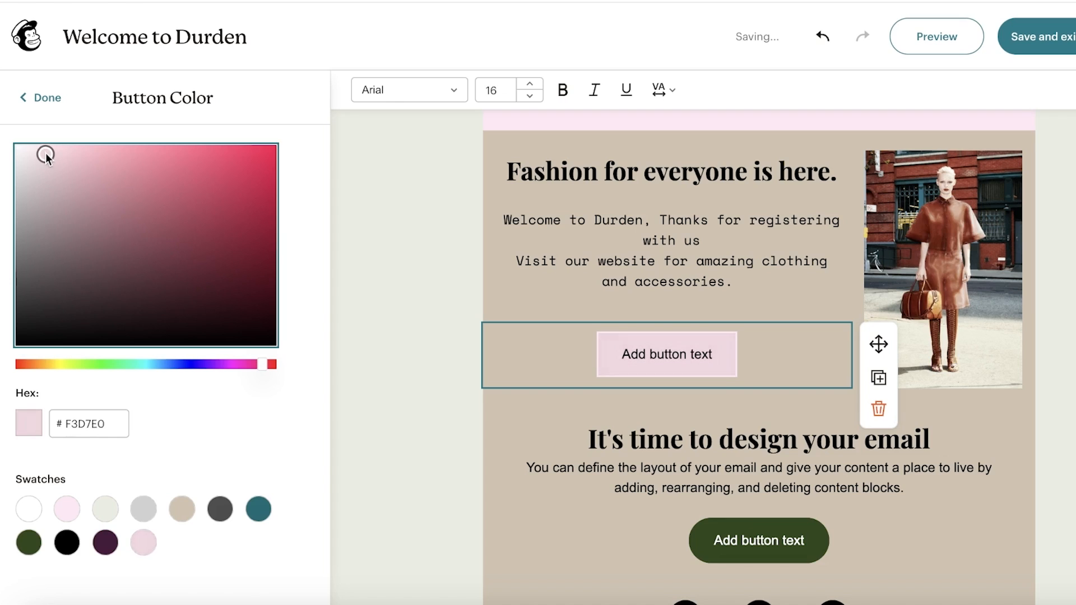
left_click(45, 98)
scroll(140, 375, "down", 5)
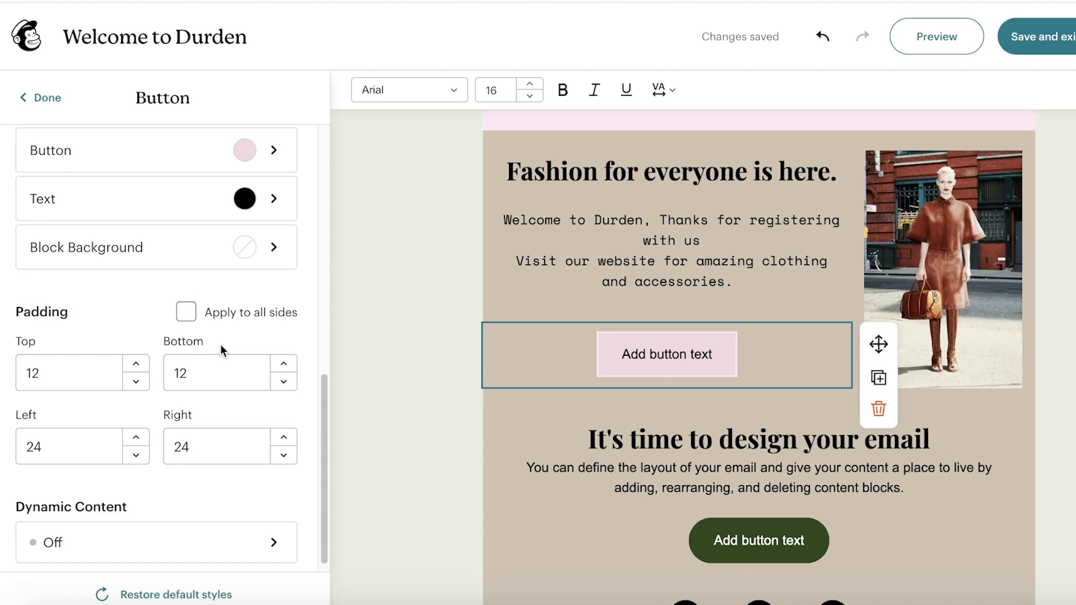
- Delete the 'It's time to design your email' text block, then the dark green button block
scroll(220, 344, "down", 1)
scroll(756, 336, "down", 1)
scroll(1001, 449, "down", 6)
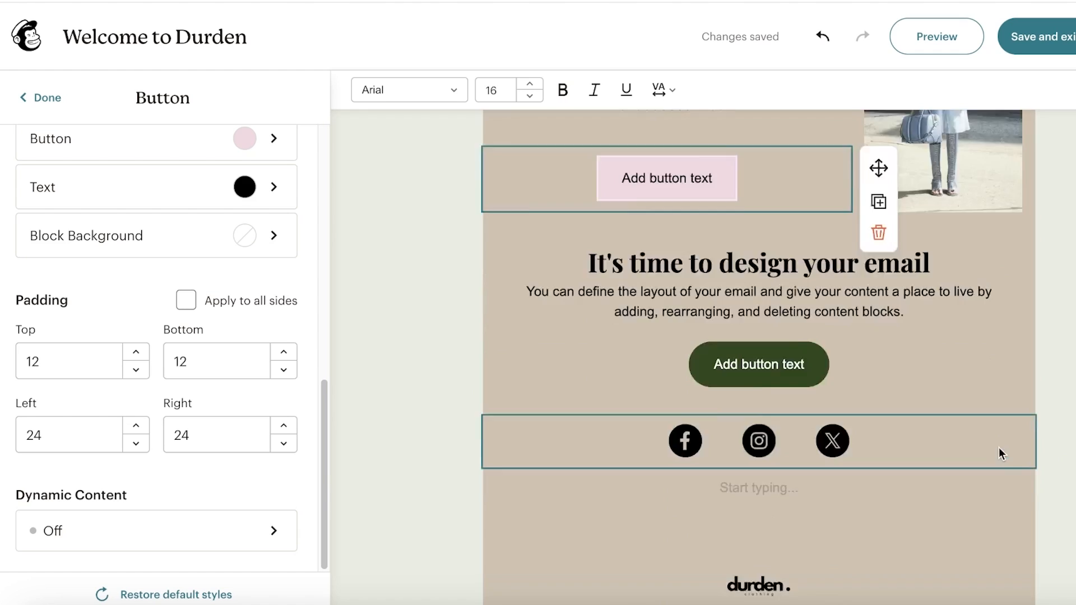
scroll(926, 368, "up", 4)
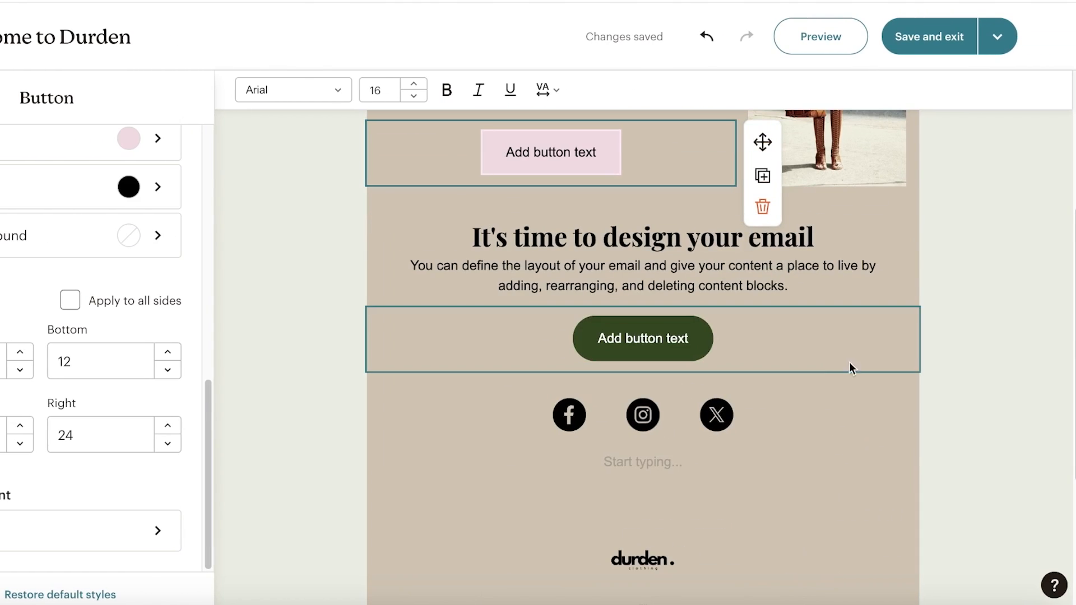
scroll(846, 356, "up", 2)
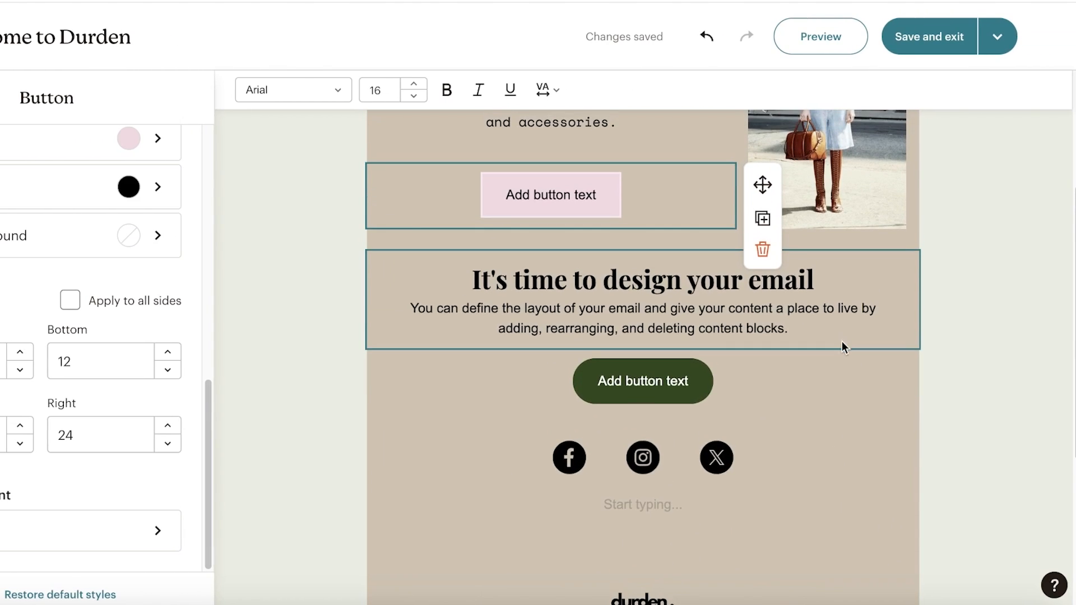
left_click(842, 300)
left_click(947, 336)
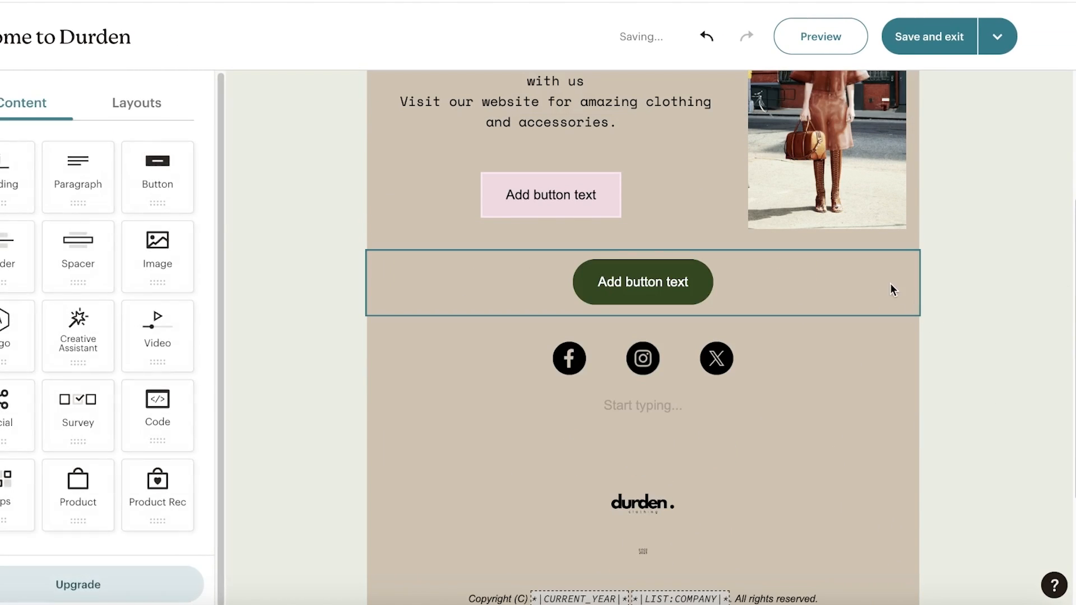
left_click(890, 290)
left_click(947, 337)
scroll(861, 341, "up", 5)
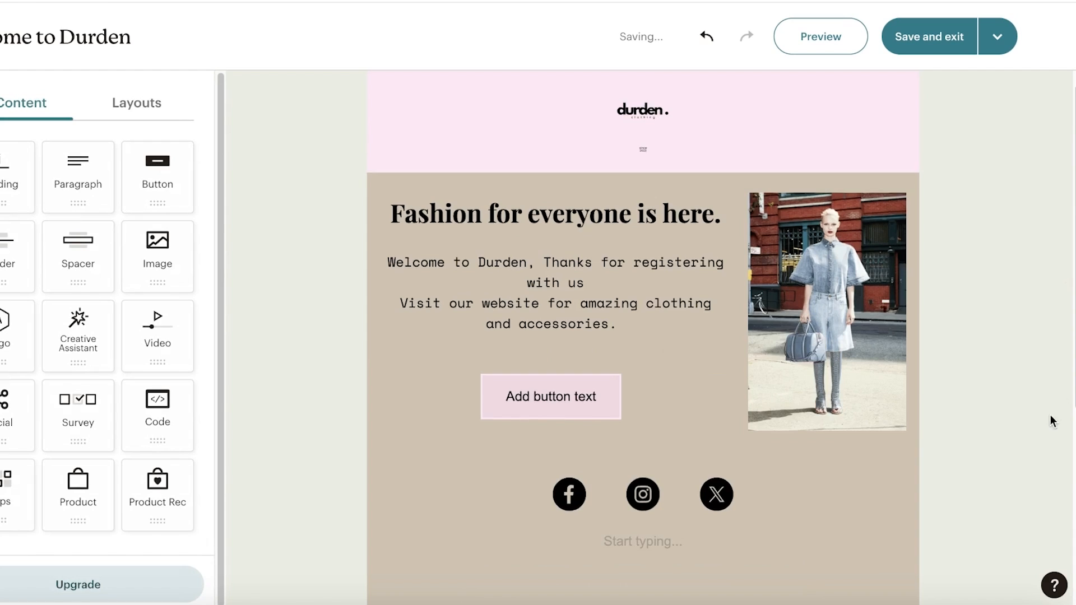
scroll(862, 347, "down", 4)
- Set the Facebook link handle to 'durdne' and the Instagram handle to 'durden'
left_click(572, 297)
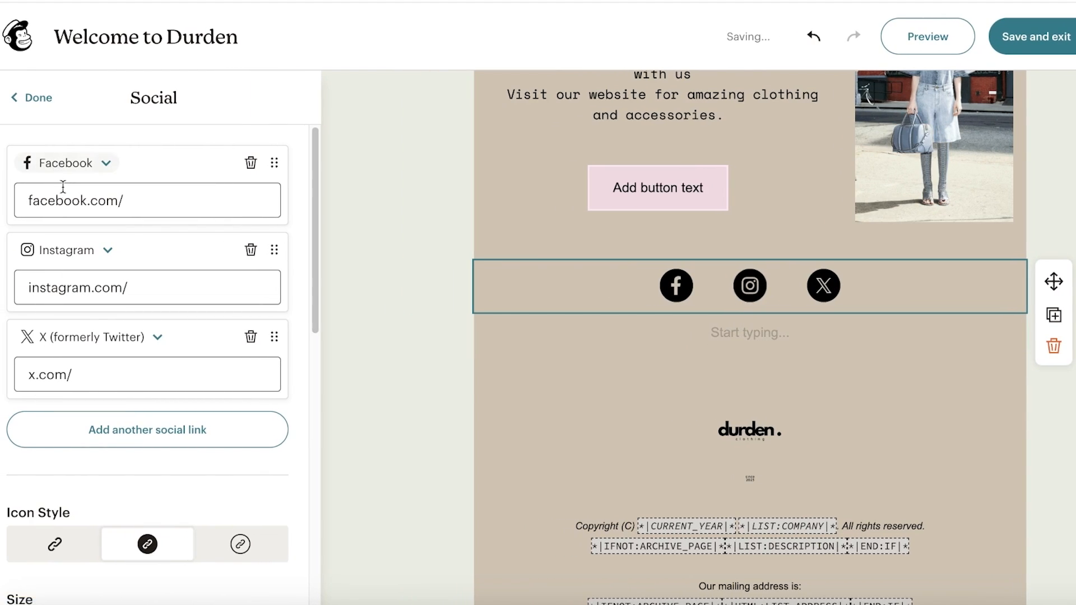
left_click(135, 199)
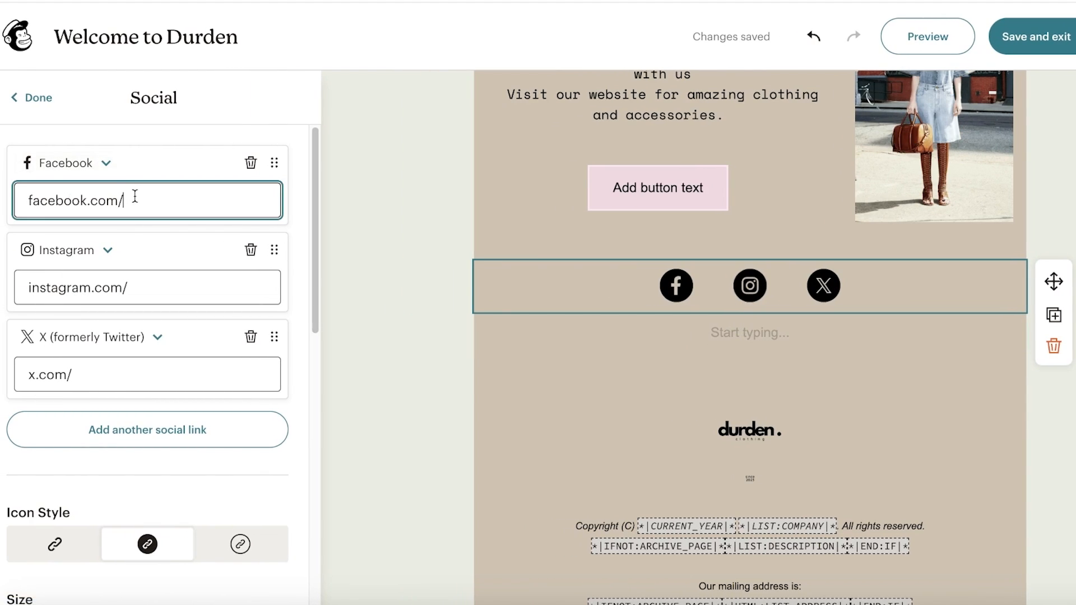
type("durdne")
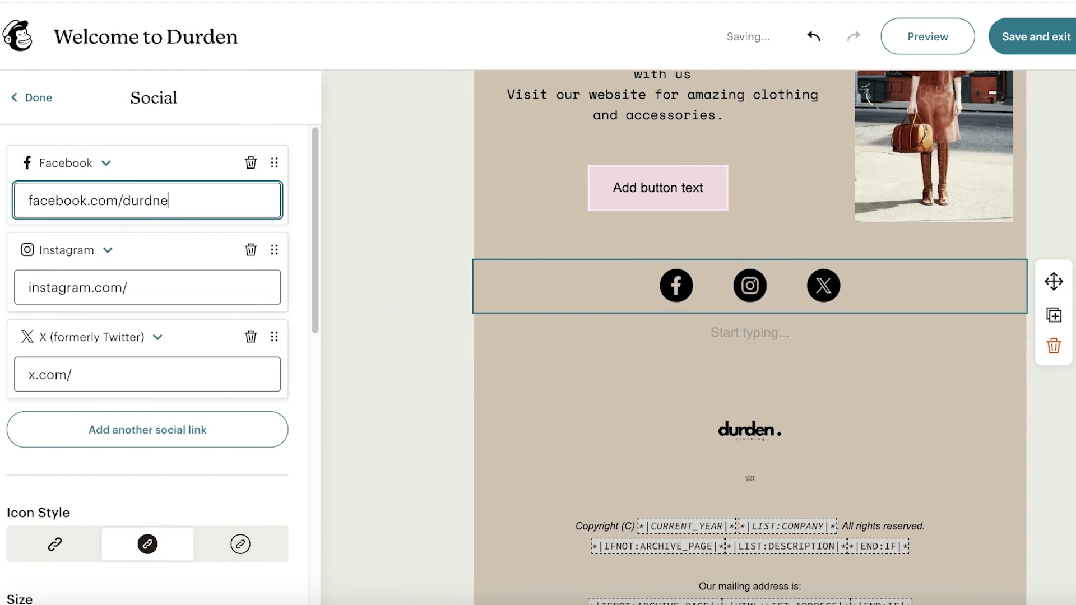
left_click(176, 285)
type("durden")
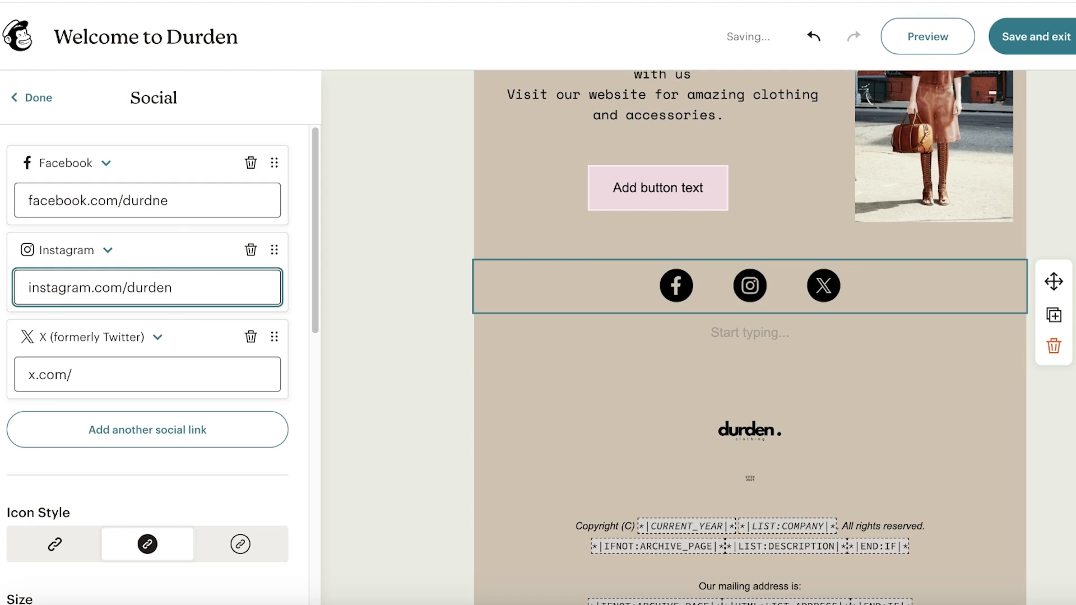
left_click(207, 361)
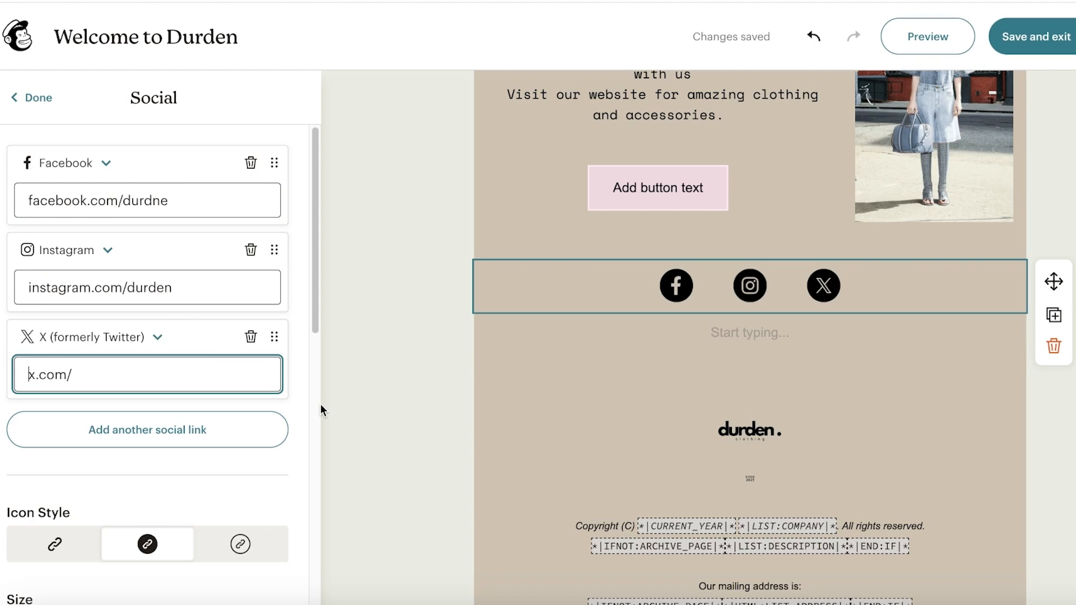
- Add an extra Email social link, then remove it again
left_click(117, 447)
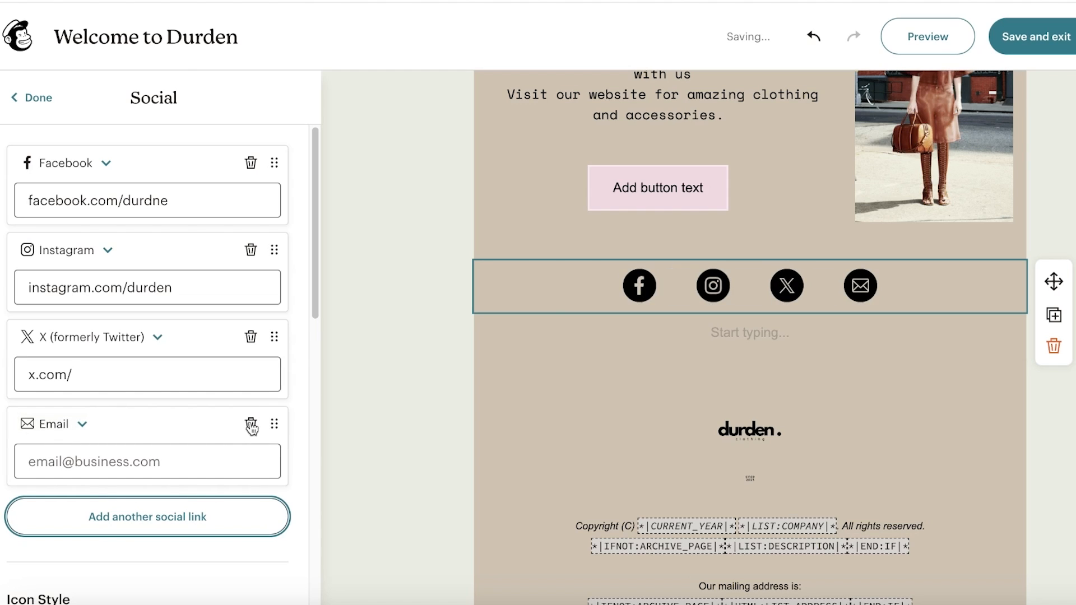
left_click(66, 425)
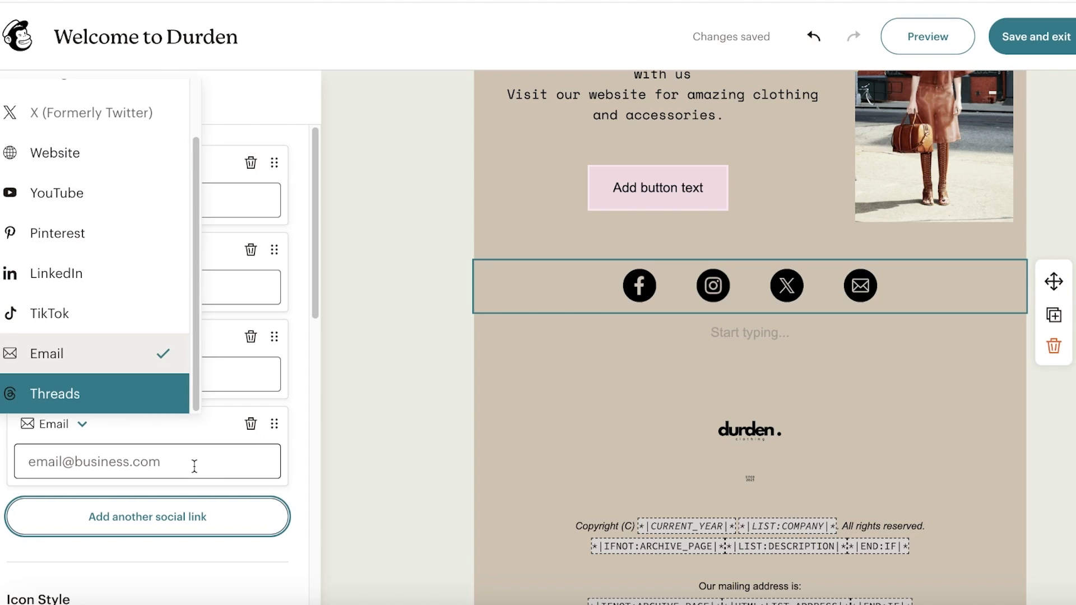
left_click(251, 423)
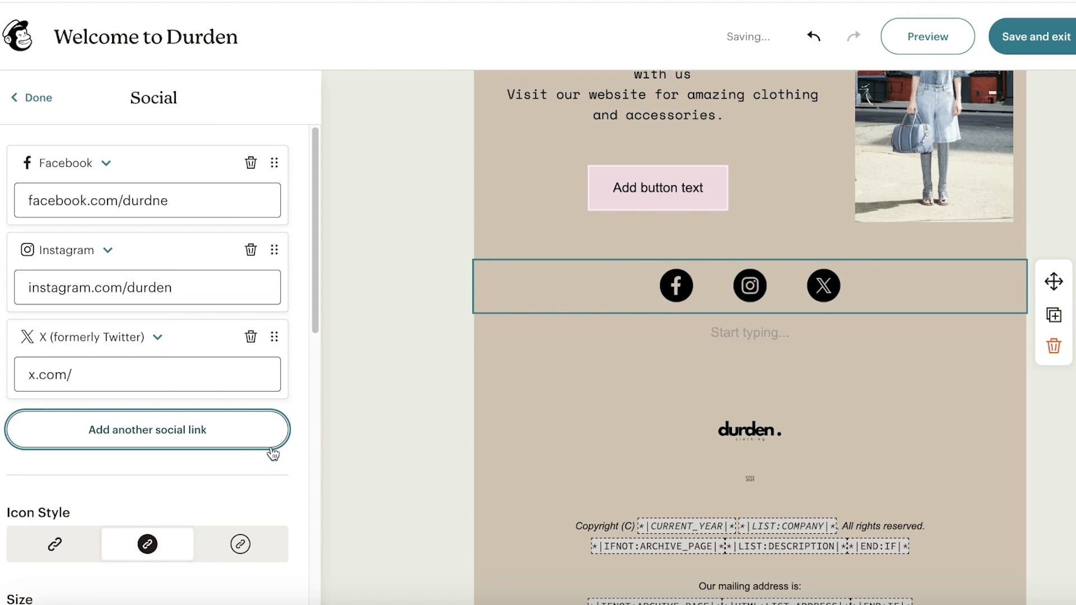
left_click(670, 340)
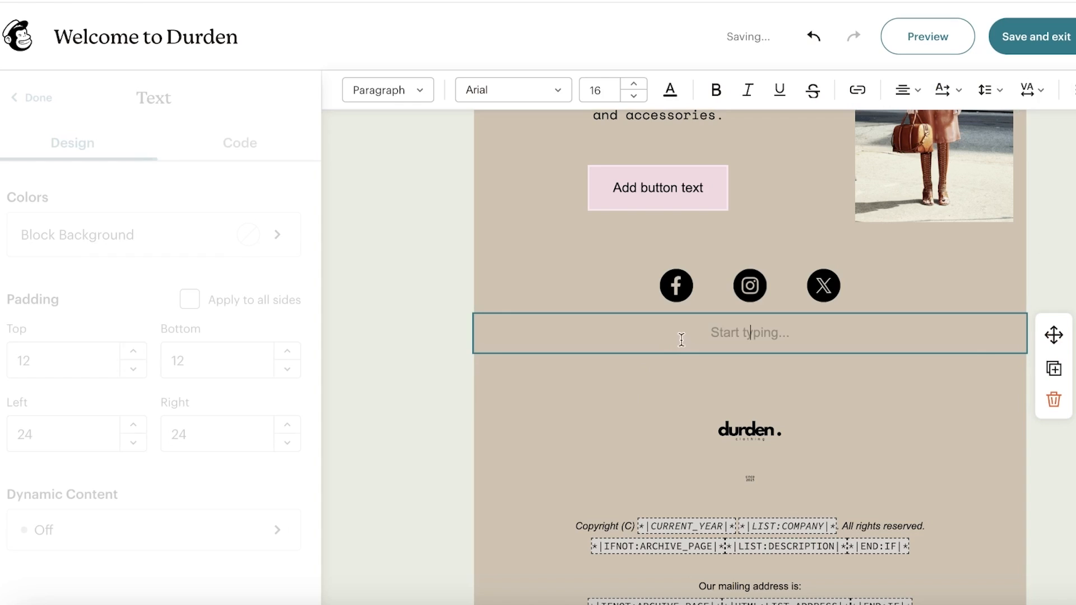
- Delete the empty 'Start typing...' block, check the footer text, and save and exit
left_click(1052, 399)
scroll(718, 411, "down", 2)
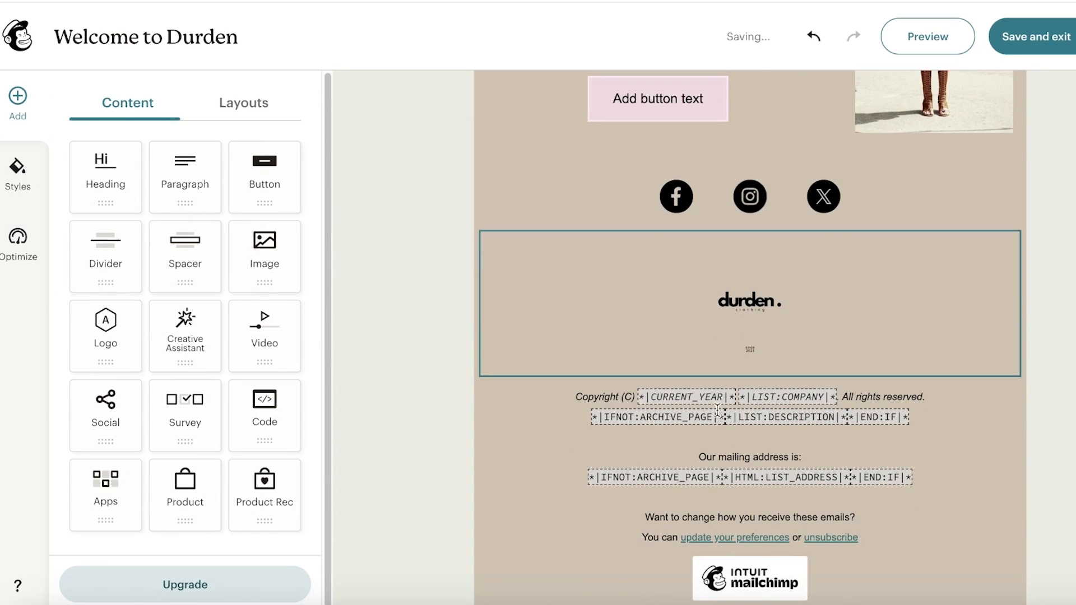
left_click(684, 416)
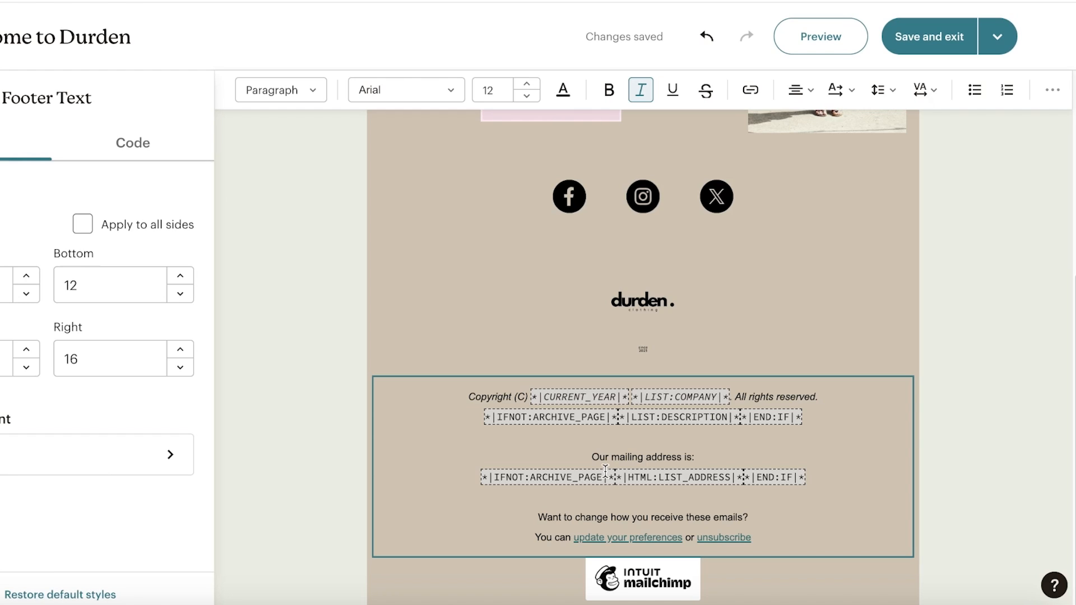
scroll(605, 470, "up", 5)
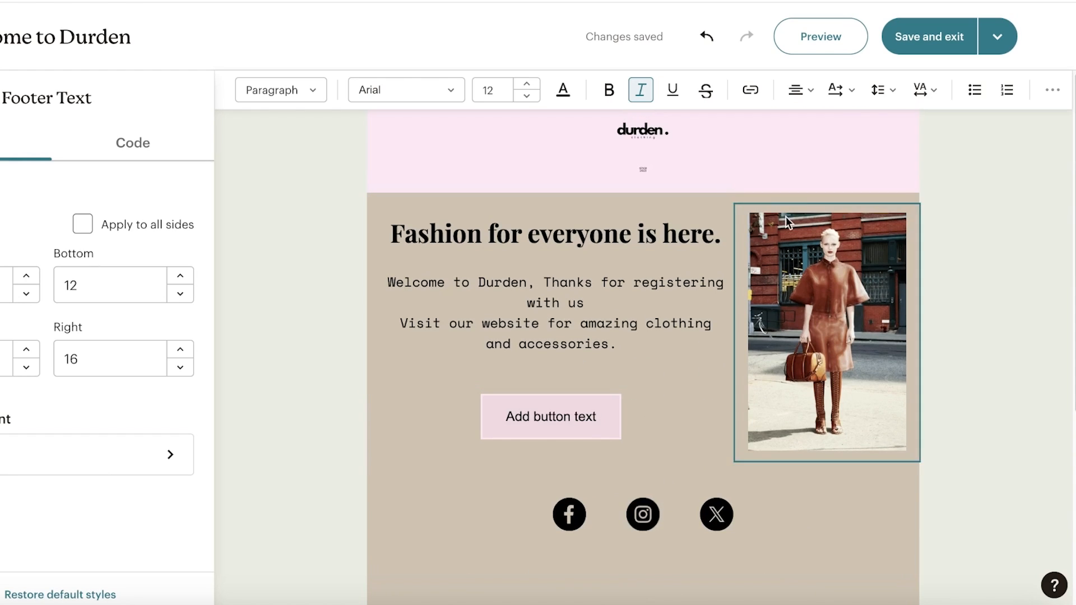
left_click(901, 52)
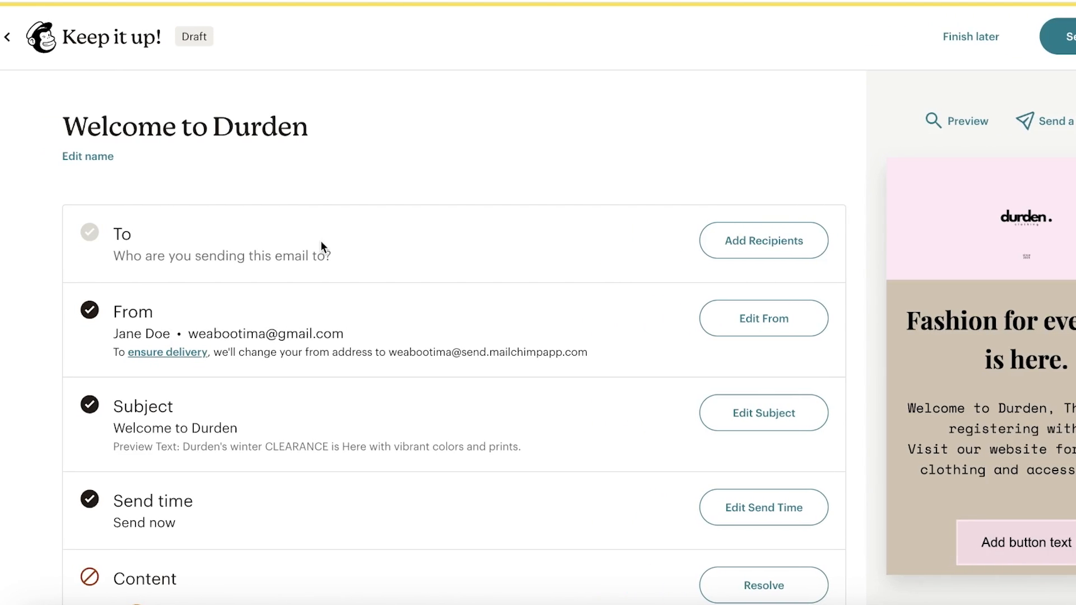
- Scroll the campaign checklist to read the Content warning about 'Add button text'
scroll(946, 191, "down", 3)
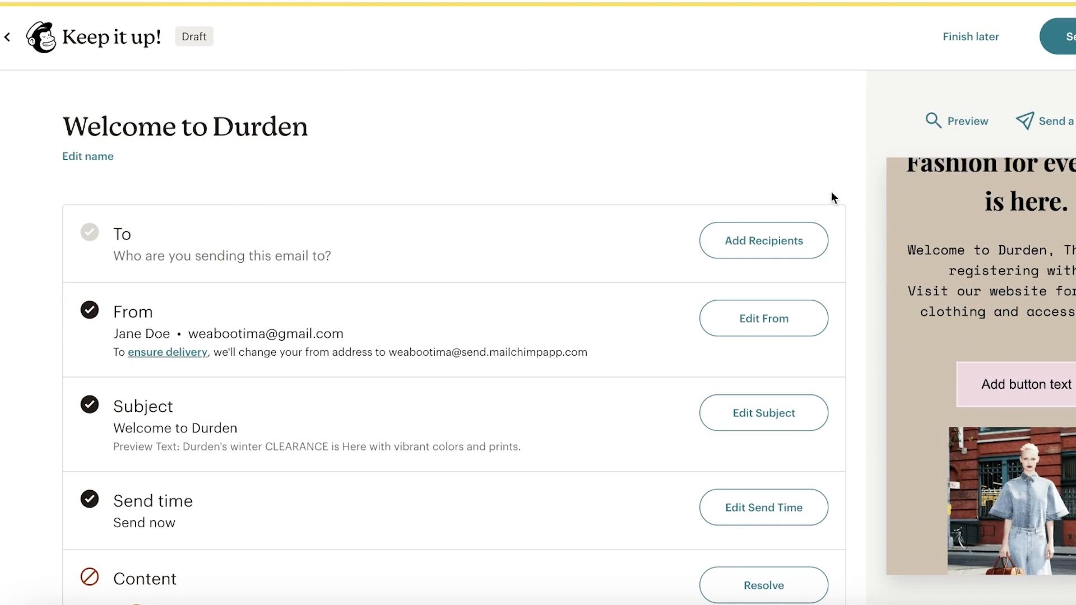
scroll(250, 187, "down", 5)
scroll(286, 168, "up", 5)
scroll(287, 229, "down", 5)
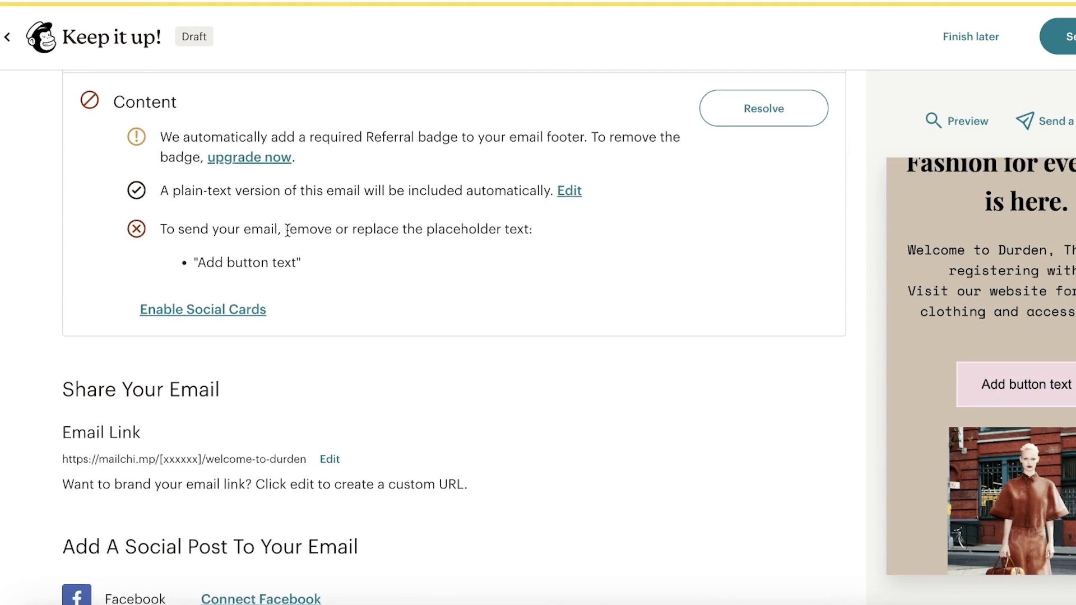
scroll(280, 493, "up", 3)
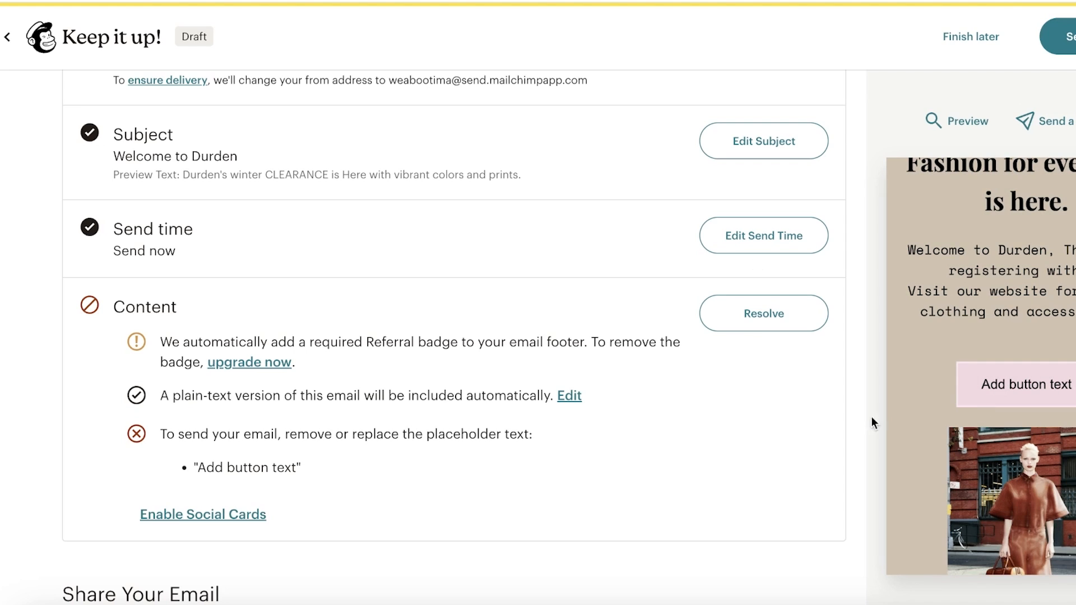
- Replace the Welcome to Durden placeholder button text with 'shop now', then save and exit
left_click(770, 324)
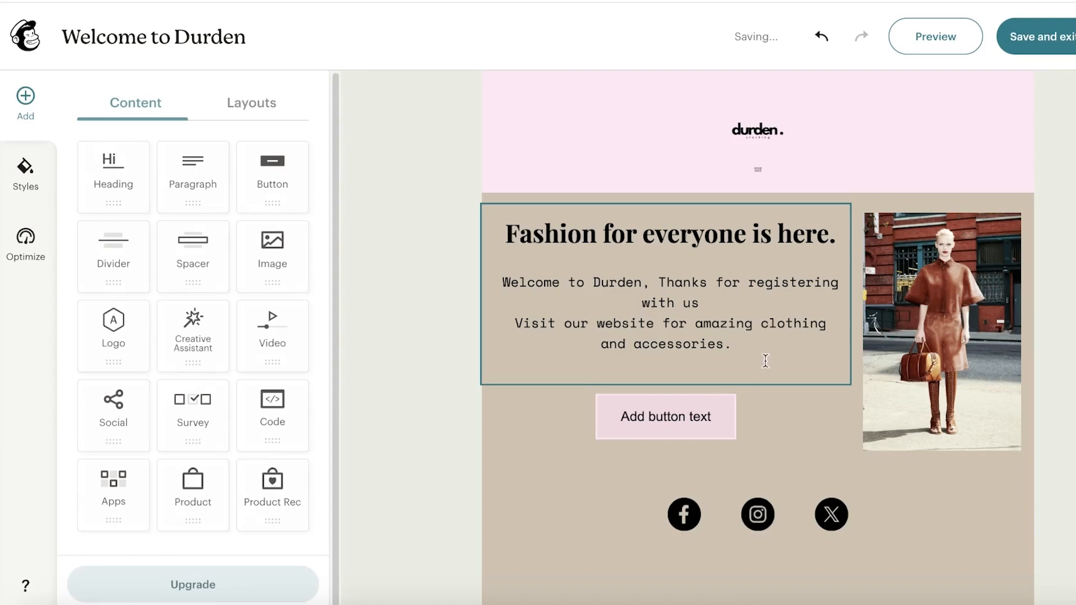
scroll(765, 360, "down", 4)
double_click(687, 199)
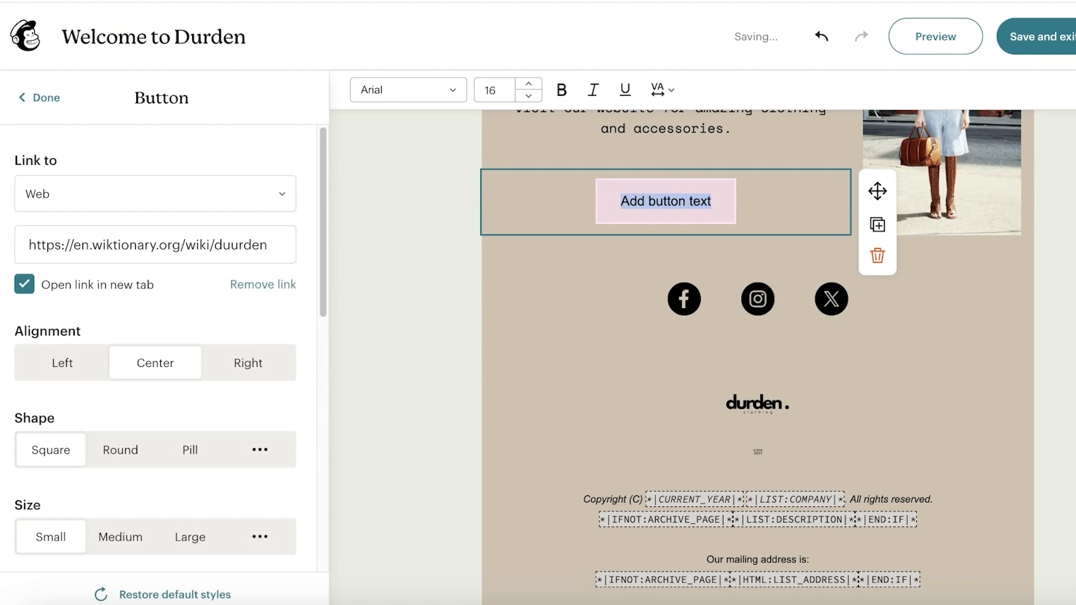
type("shop")
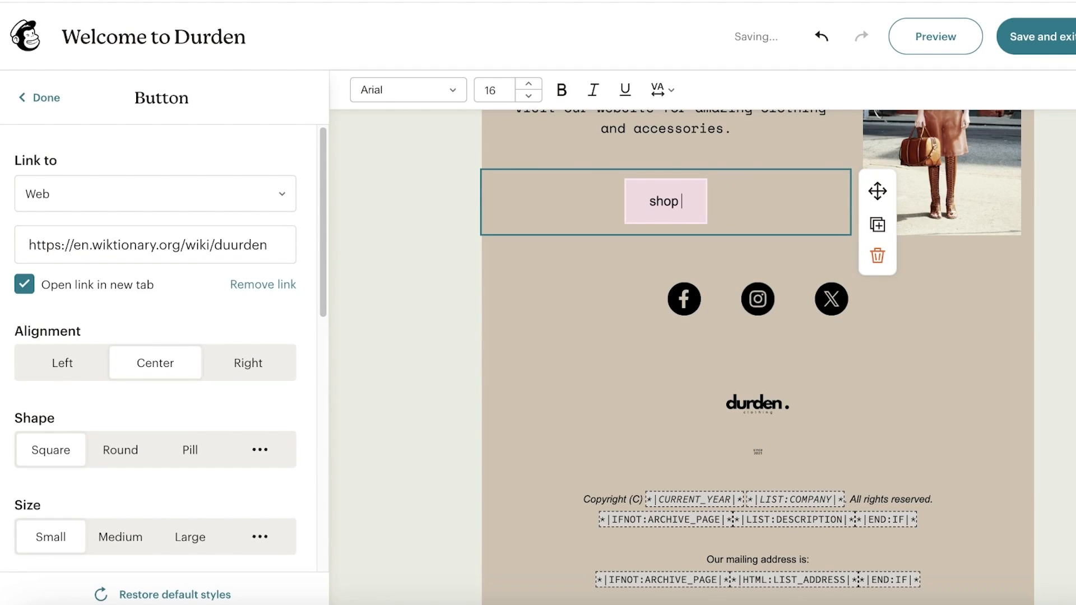
type(" now")
left_click(903, 305)
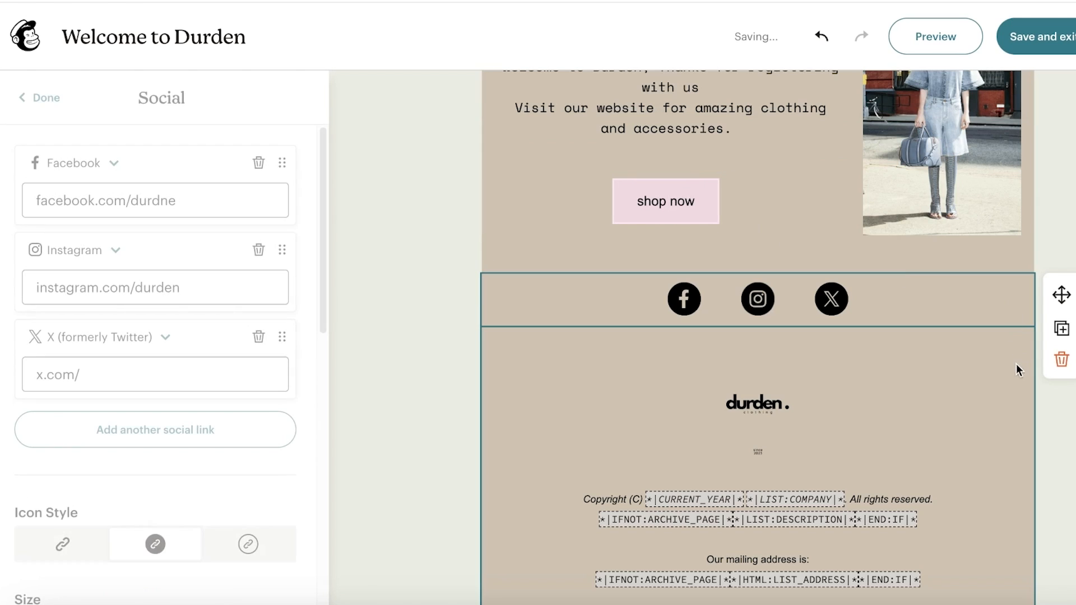
left_click(1065, 386)
left_click(1047, 48)
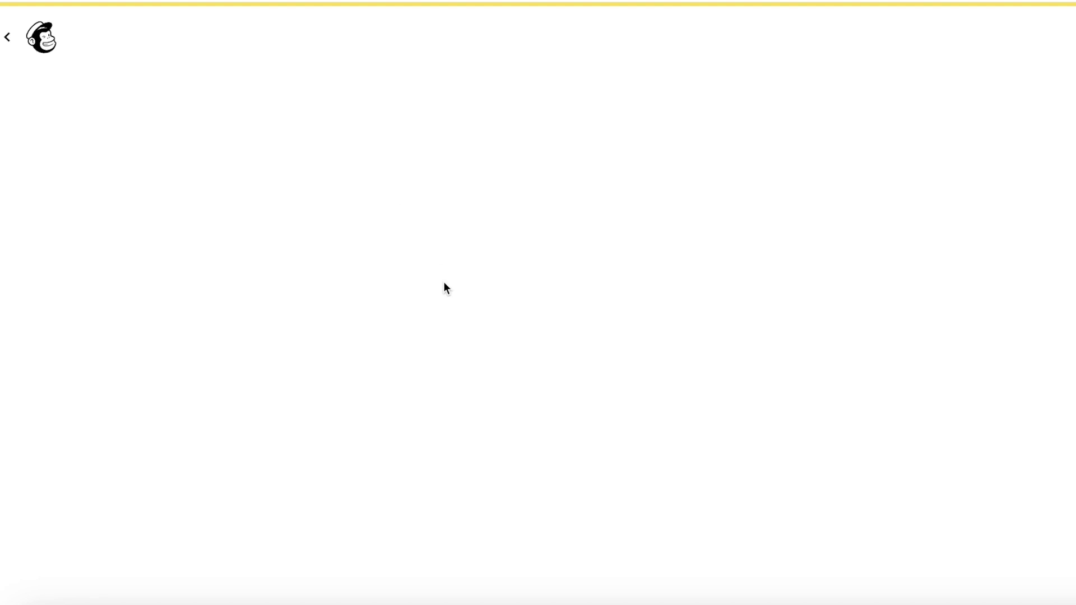
- Attempt to send the campaign, note it lacks recipients, and choose Finish later
scroll(440, 288, "down", 10)
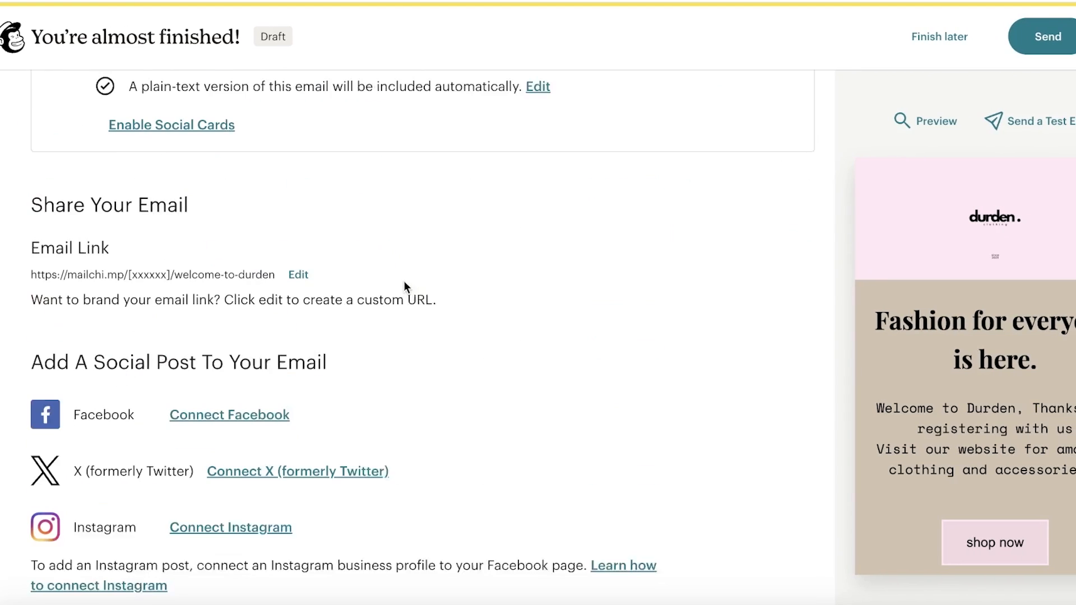
scroll(404, 285, "up", 5)
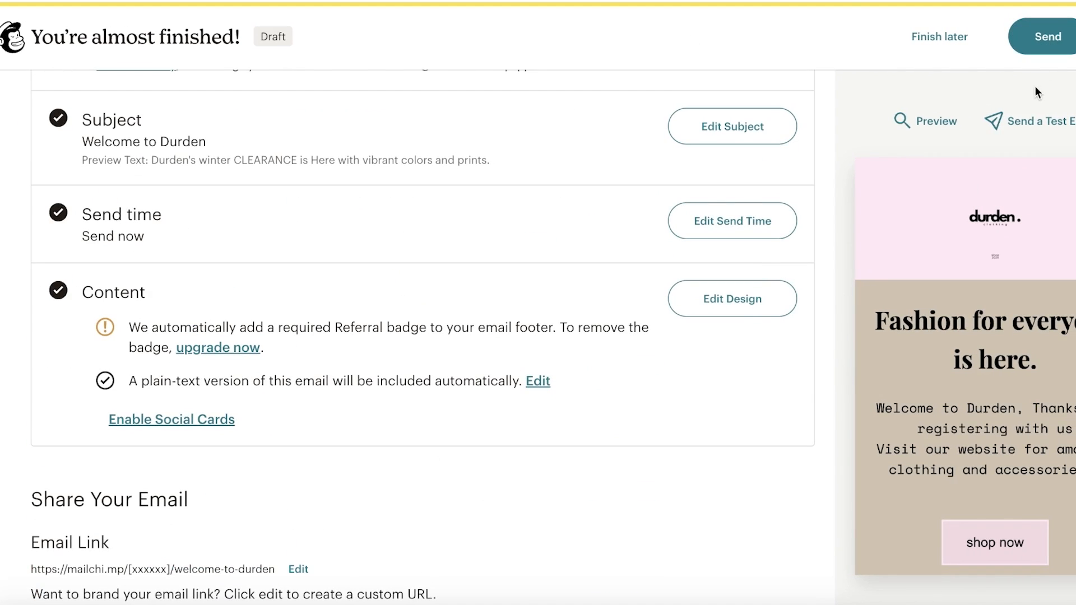
scroll(583, 279, "up", 5)
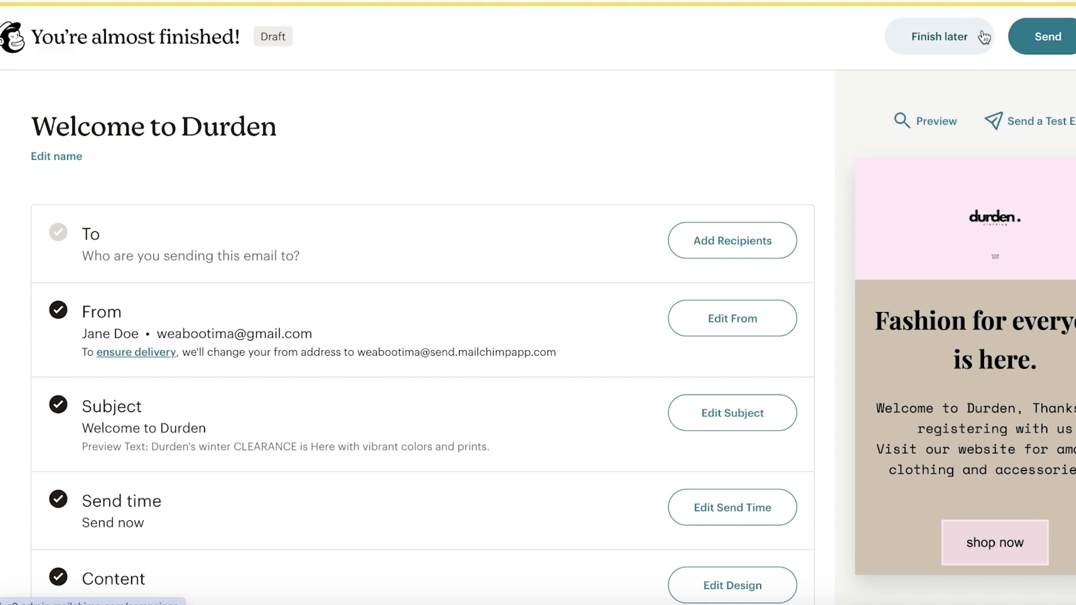
left_click(1037, 44)
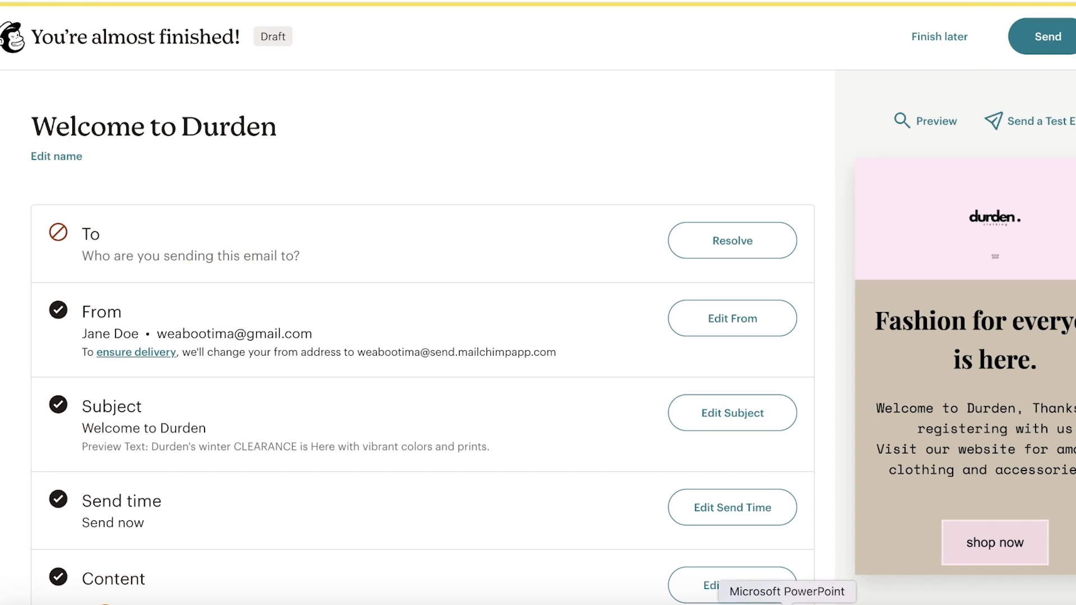
scroll(942, 310, "down", 12)
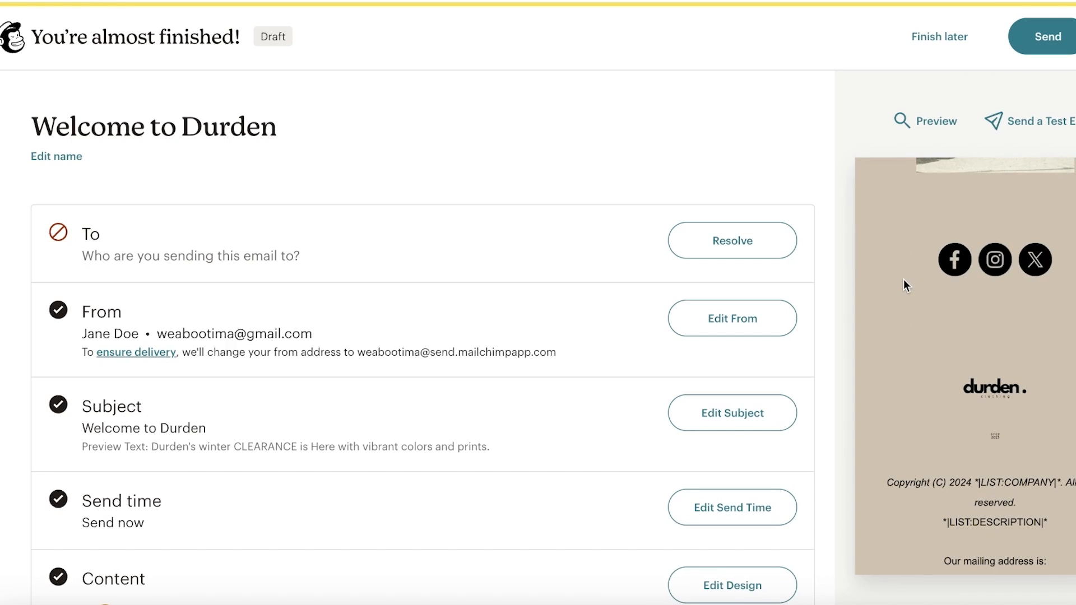
scroll(896, 247, "up", 8)
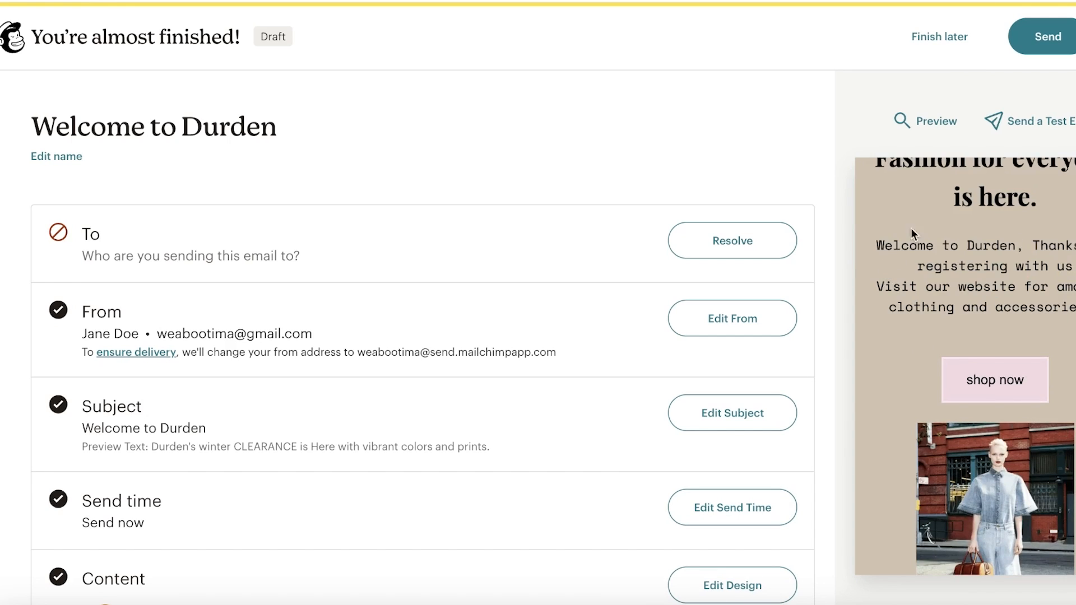
left_click(936, 44)
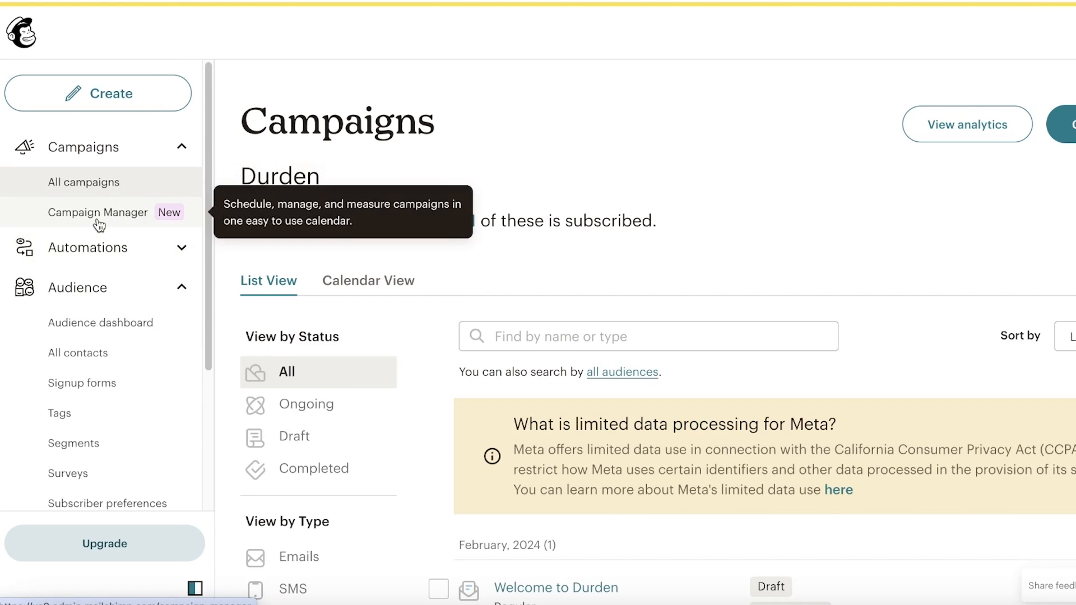
- Go from Campaign Manager to Automations Overview and browse the Pre-built journeys templates
left_click(99, 224)
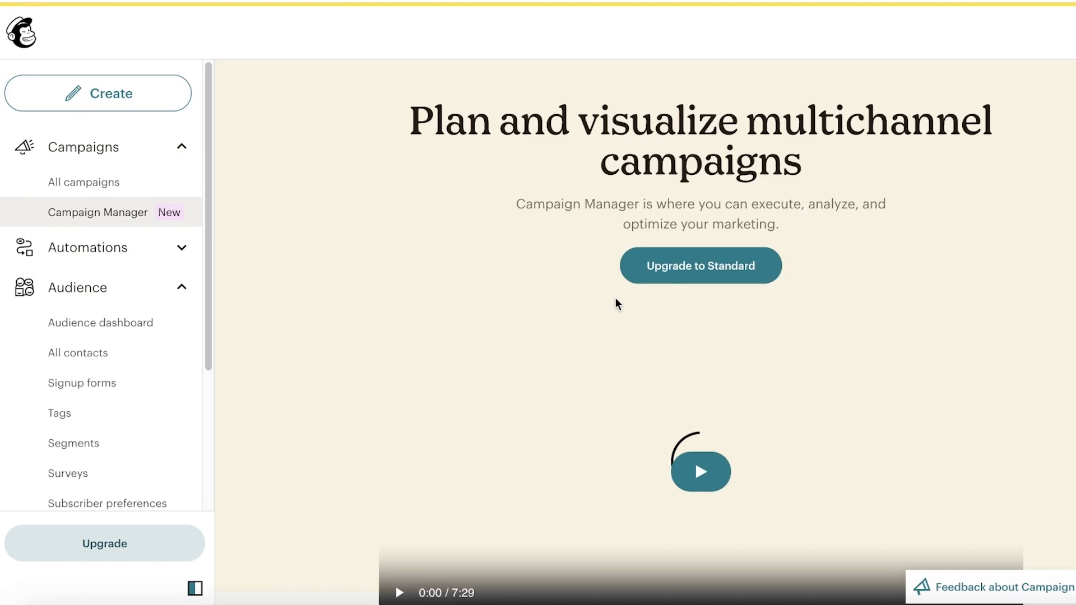
scroll(698, 233, "down", 2)
scroll(698, 233, "down", 5)
left_click(134, 249)
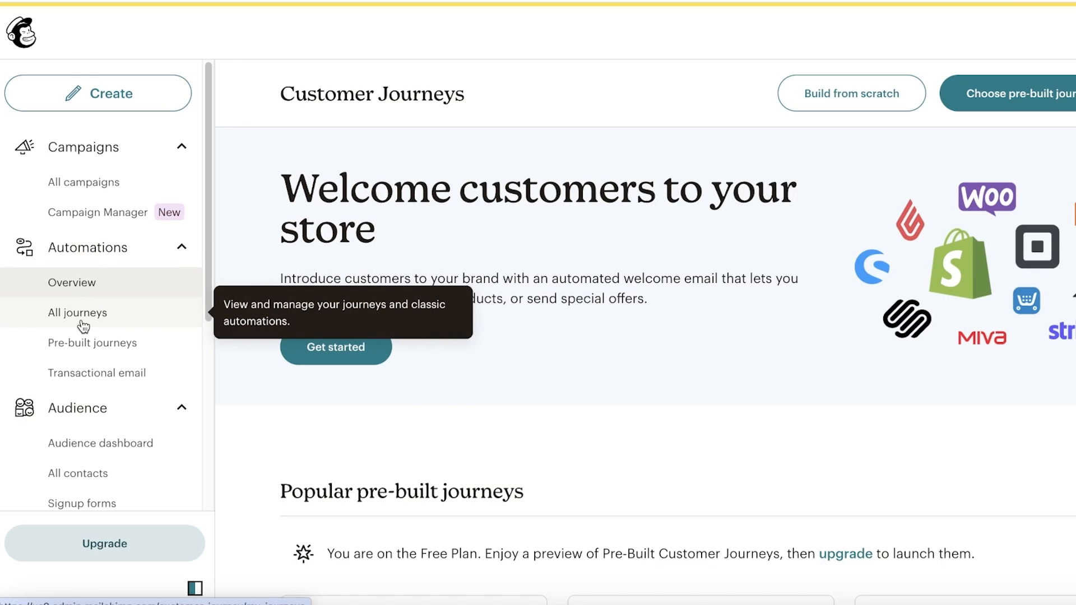
left_click(91, 344)
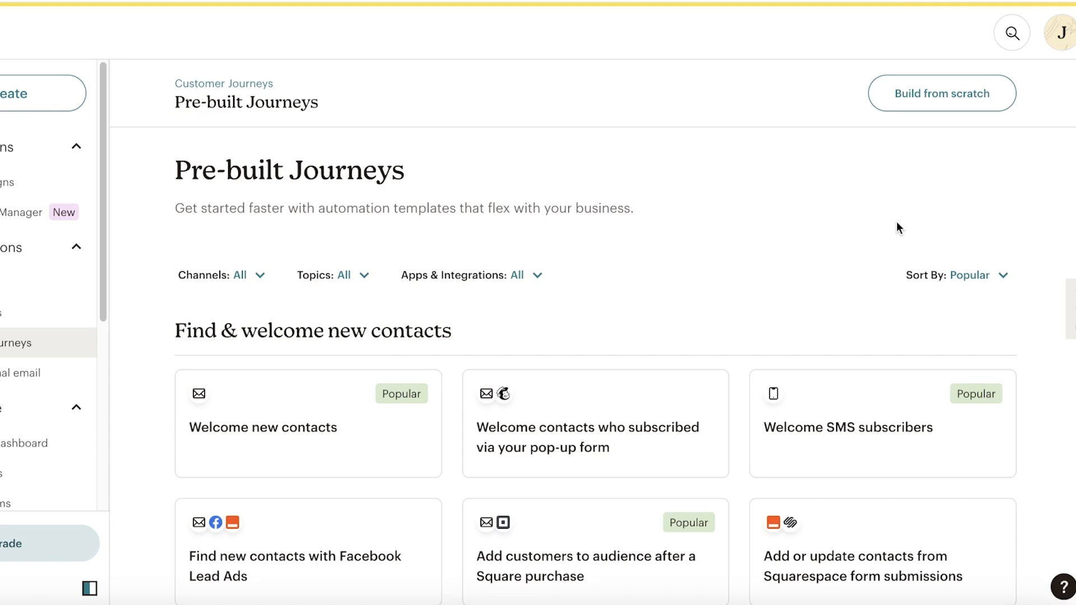
scroll(897, 224, "down", 5)
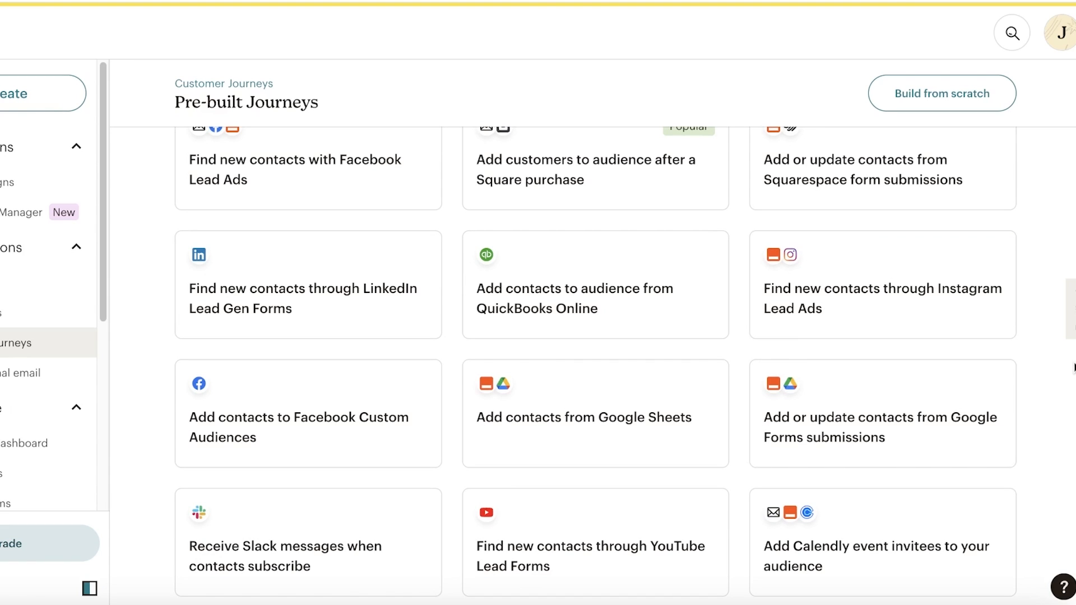
scroll(1073, 368, "up", 1)
scroll(1073, 372, "up", 1)
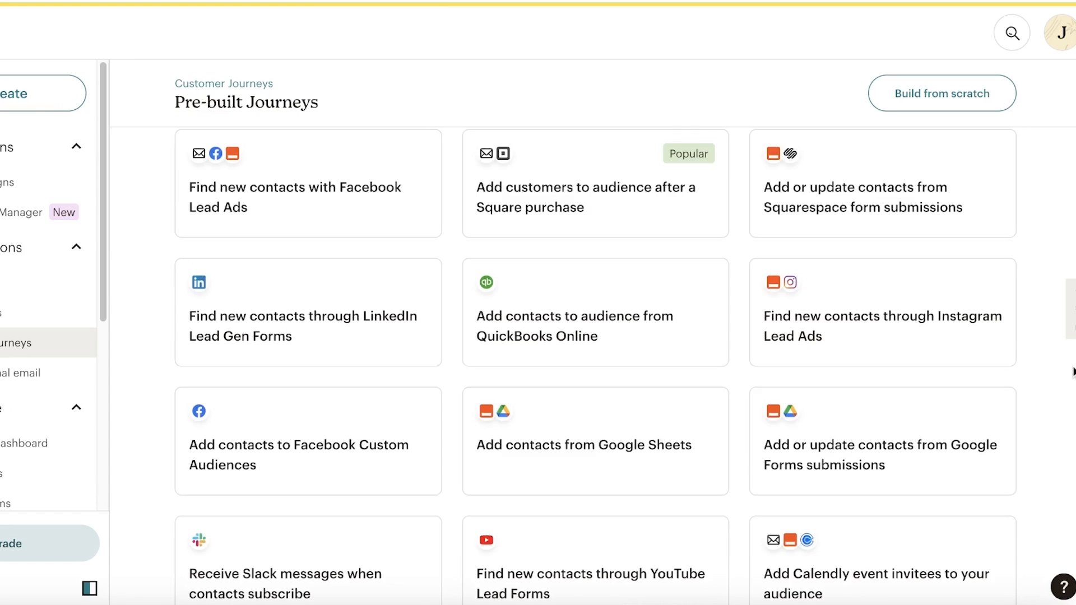
scroll(1073, 371, "up", 4)
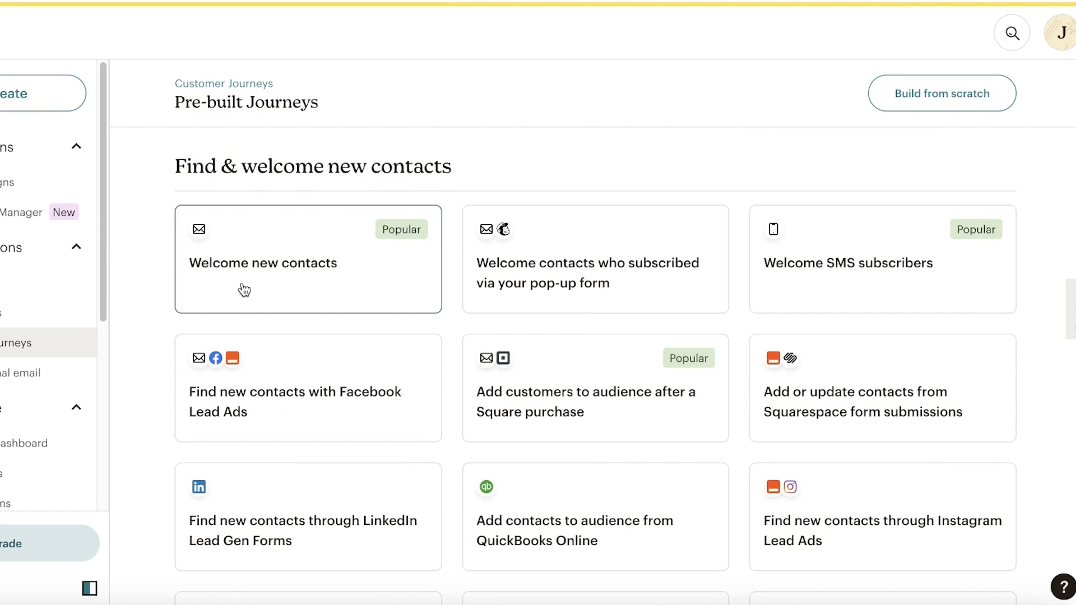
- Use the Welcome new contacts template to create a journey for the Durden audience
left_click(288, 260)
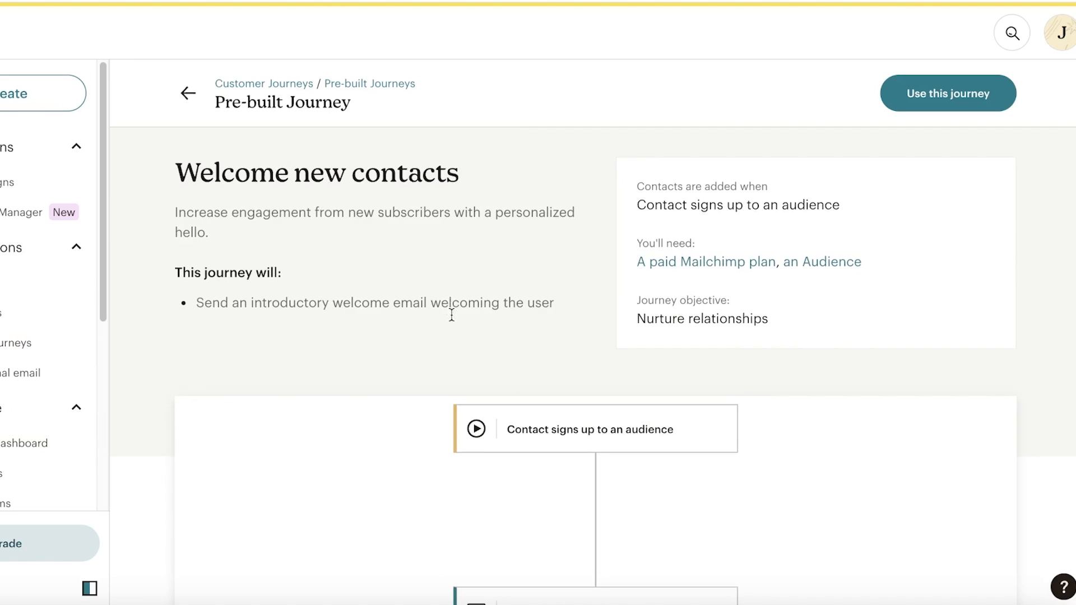
scroll(452, 315, "down", 2)
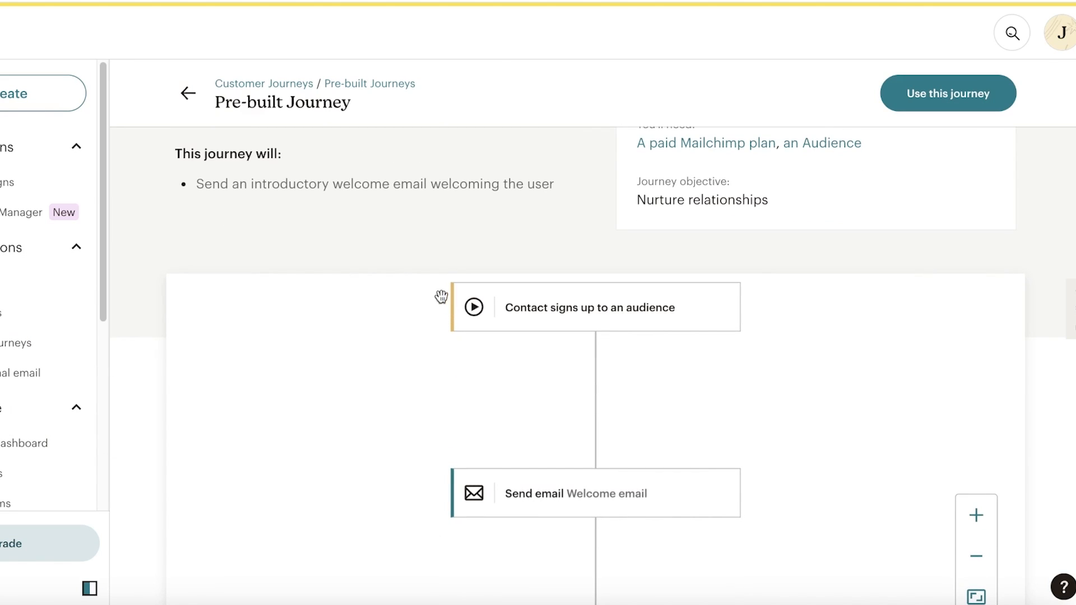
left_click(938, 109)
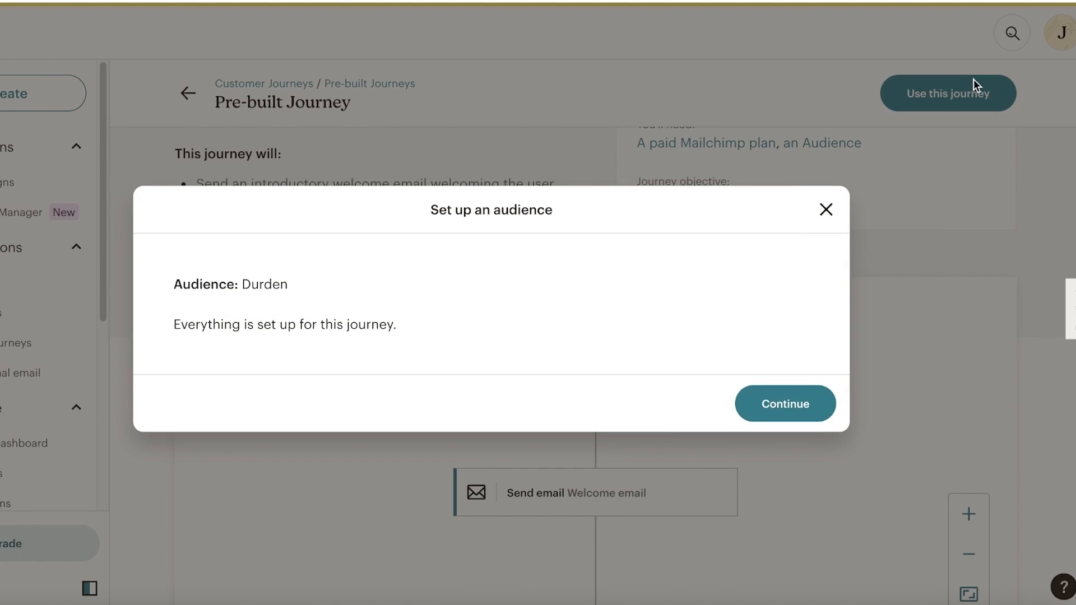
left_click(805, 403)
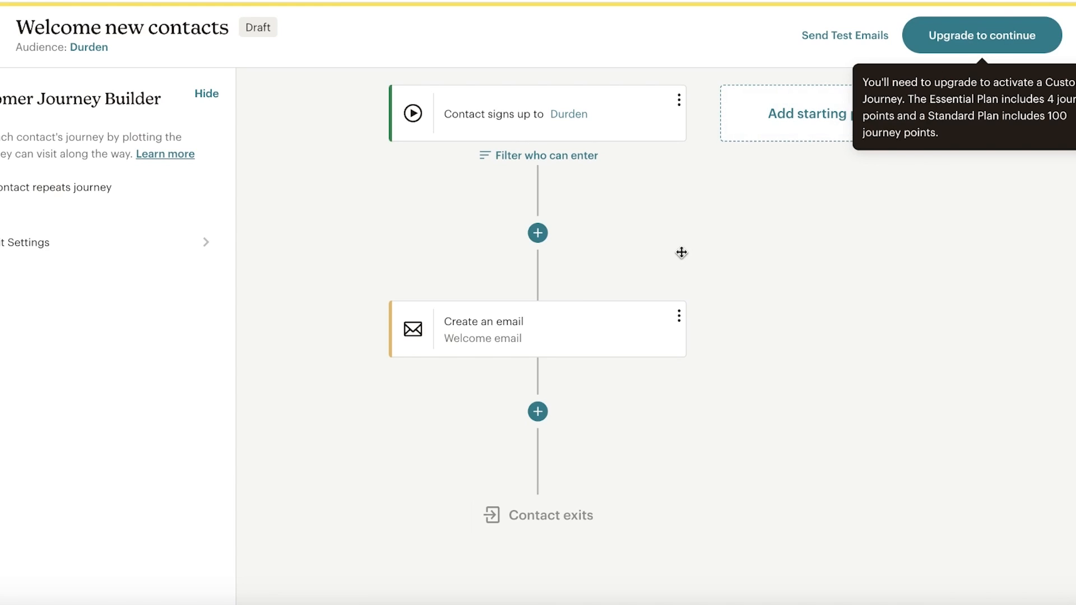
scroll(681, 252, "up", 3)
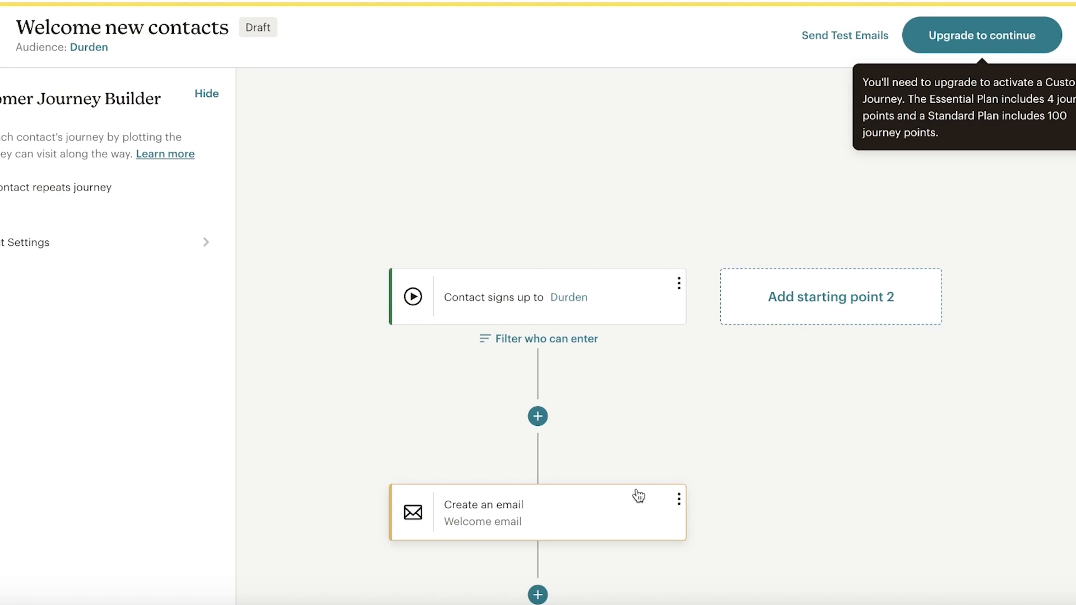
scroll(834, 370, "down", 3)
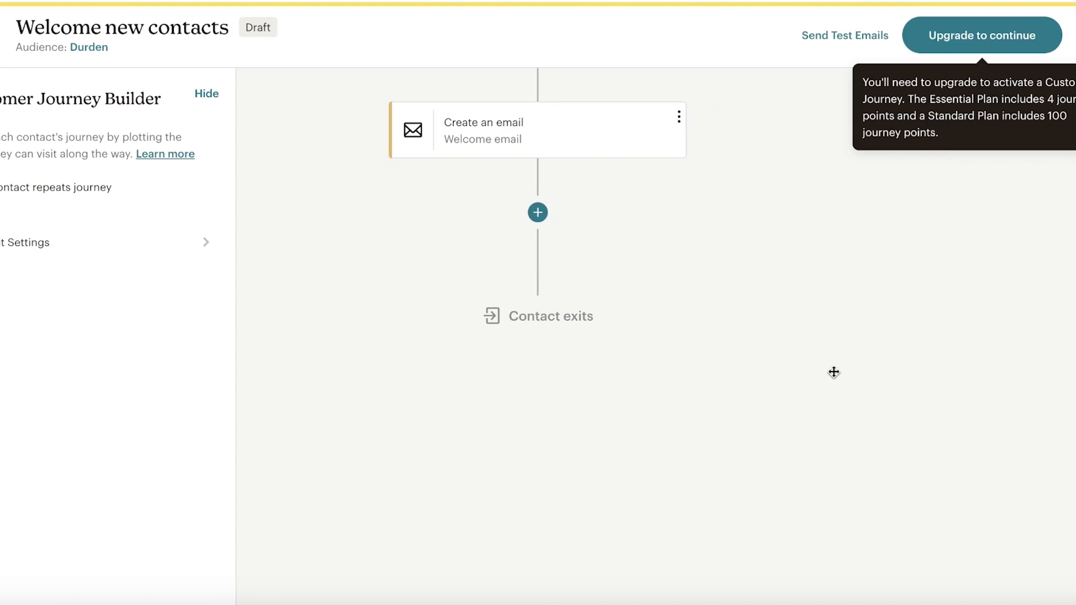
- Review the rules and actions for a point after signup, then open the Welcome email settings
left_click(617, 351)
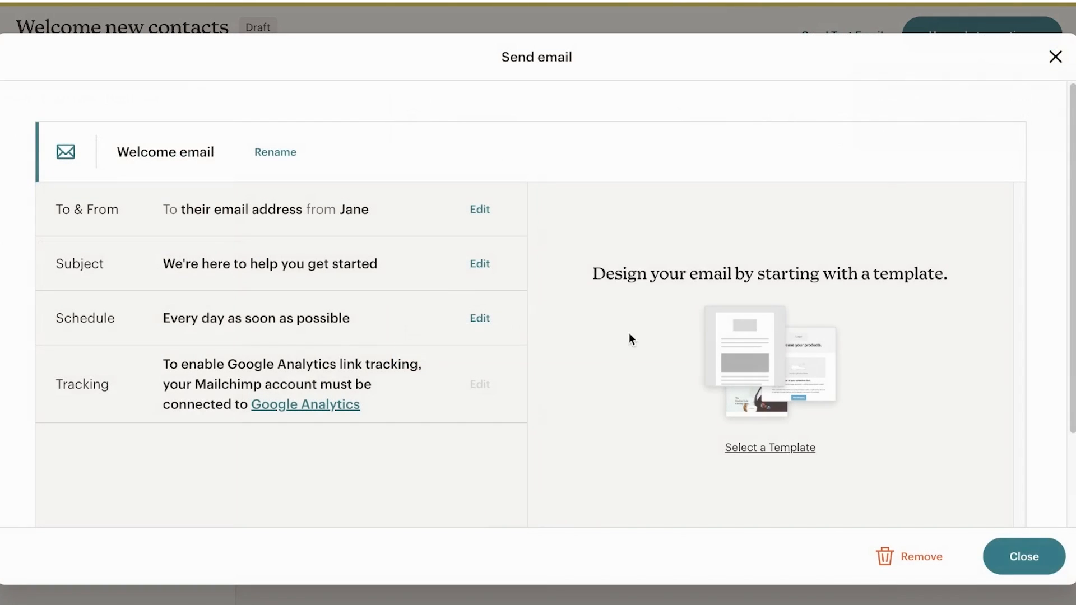
left_click(1055, 57)
scroll(857, 321, "up", 3)
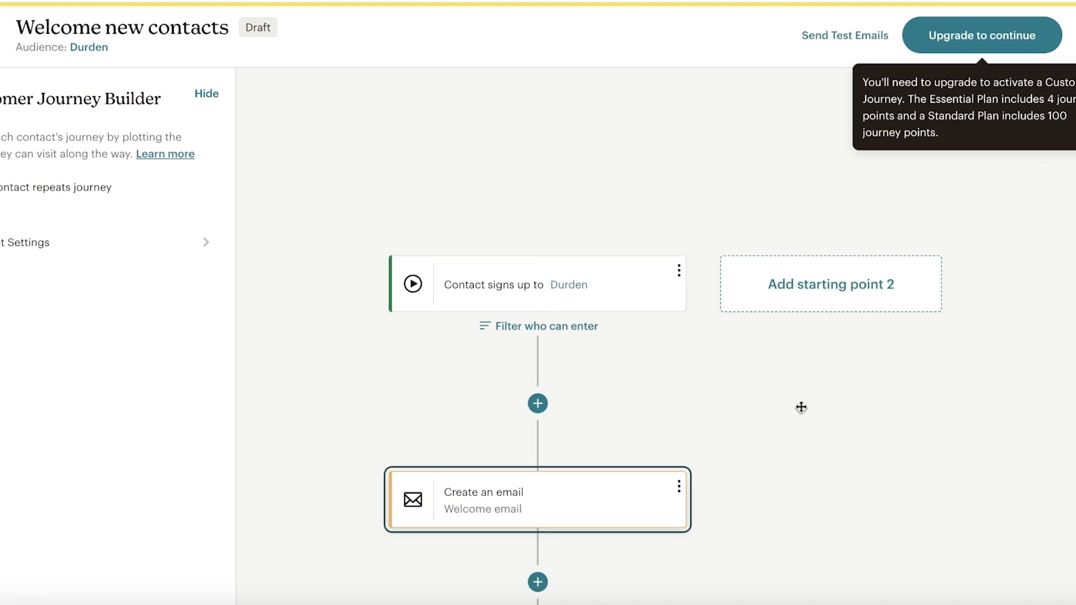
scroll(773, 443, "down", 3)
left_click(533, 233)
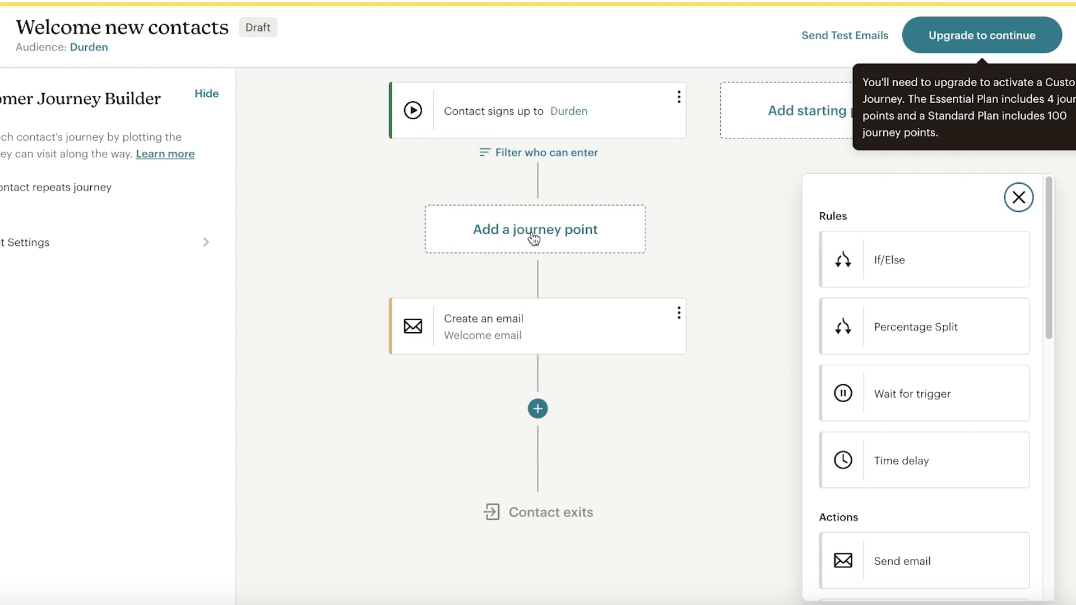
scroll(935, 409, "down", 6)
scroll(936, 336, "up", 1)
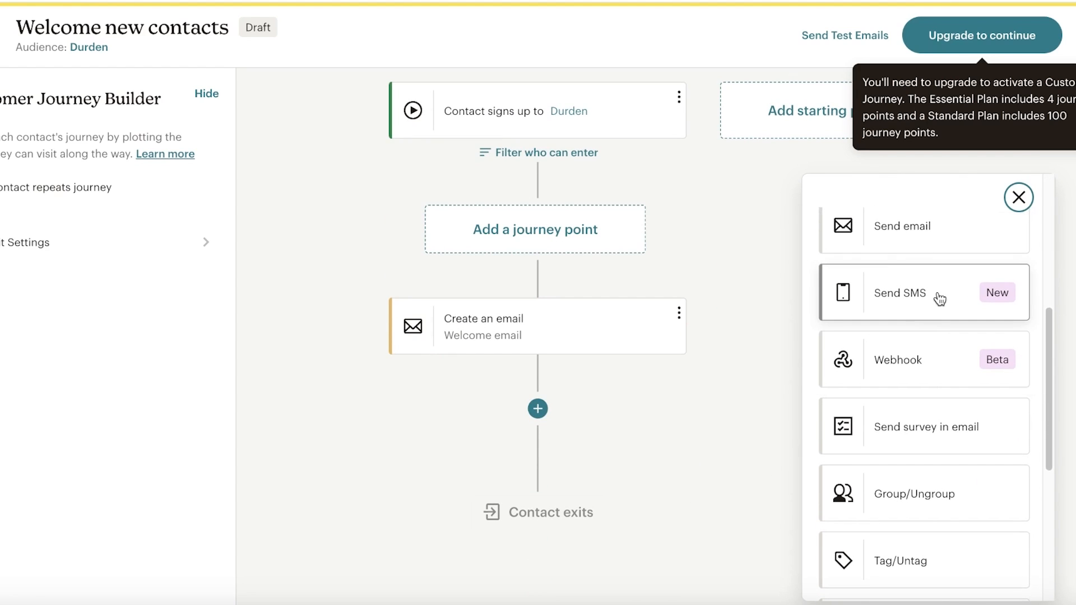
scroll(953, 264, "up", 5)
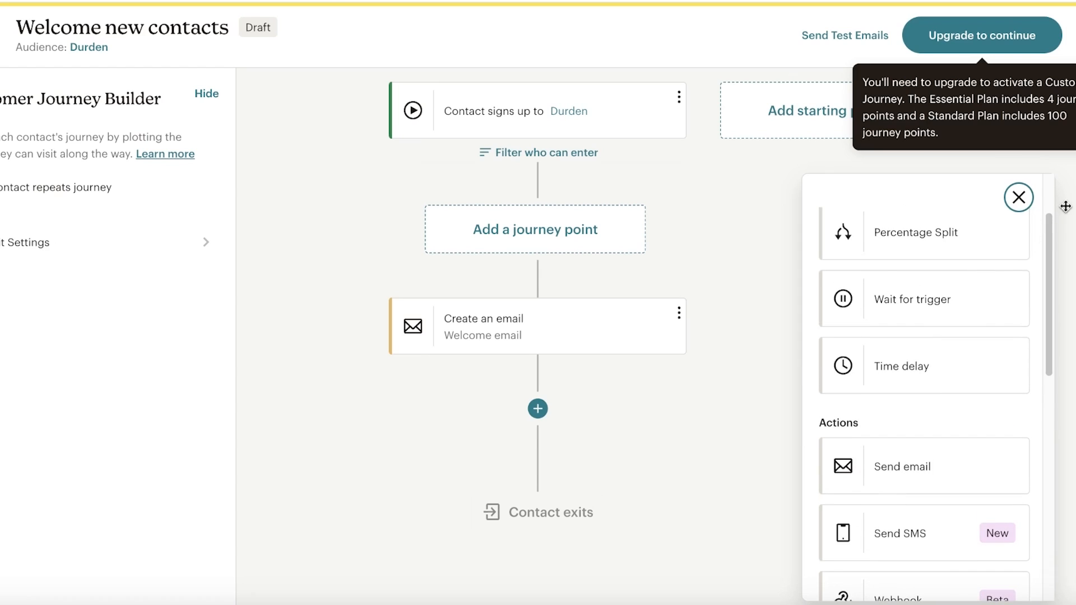
left_click(1021, 198)
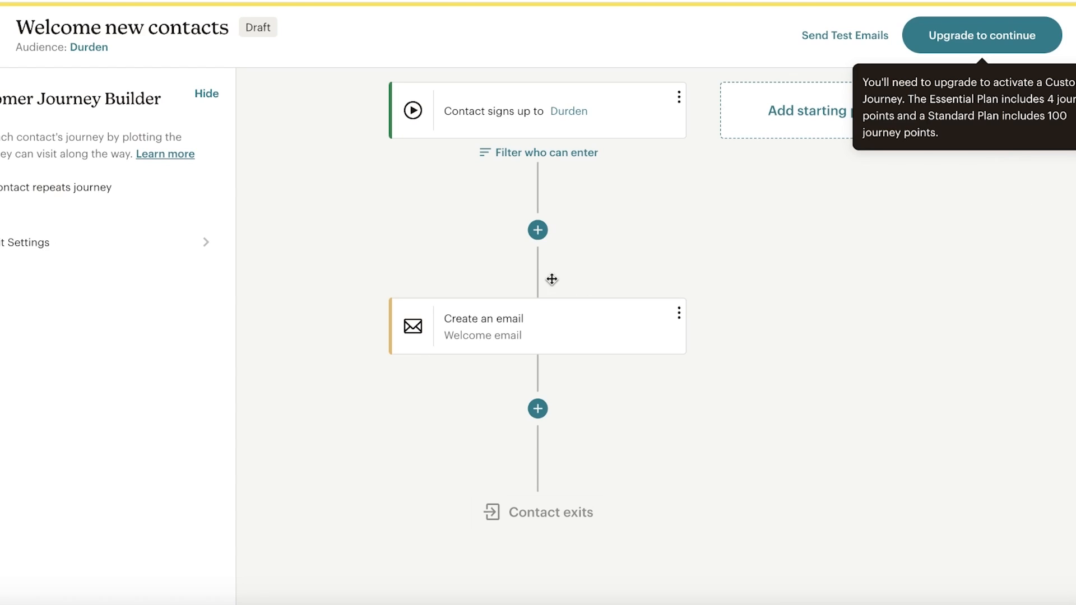
left_click(502, 334)
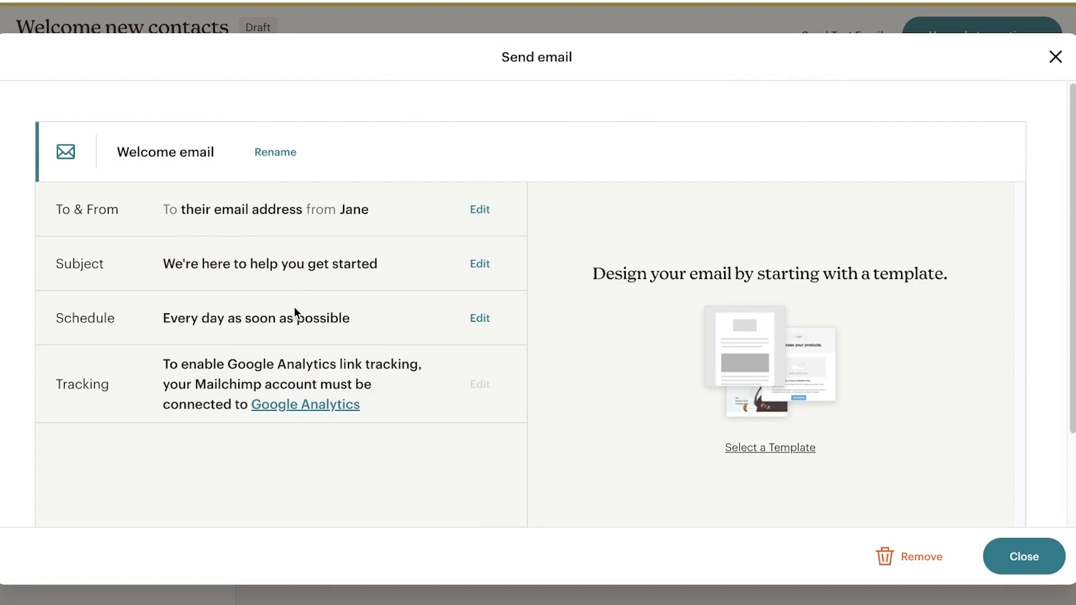
- Apply the Durden 'Fashion for everyone is here.' draft as the Welcome email's design
left_click(792, 448)
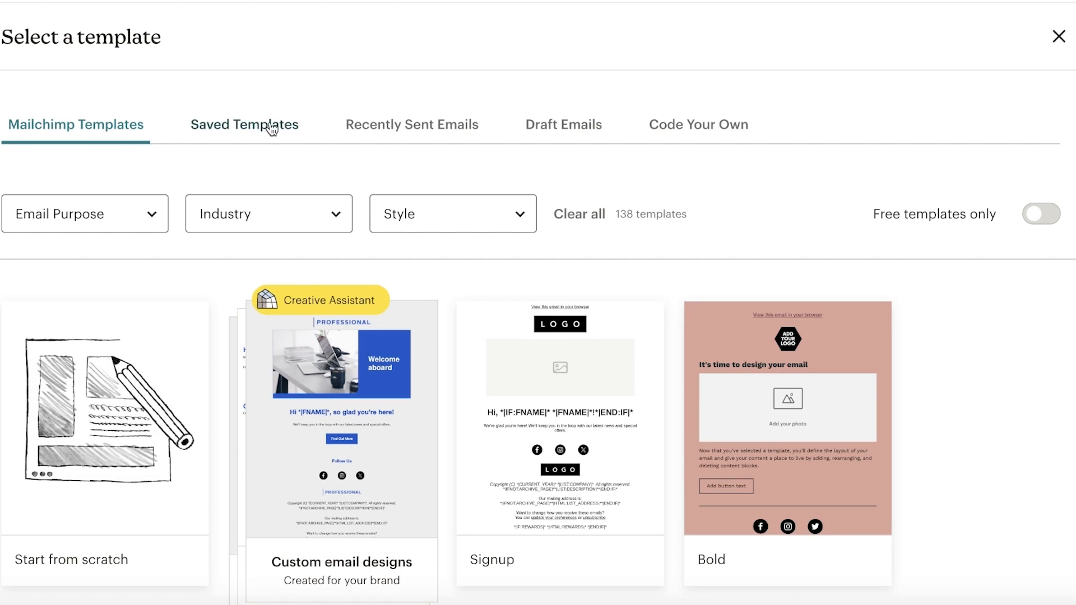
left_click(263, 131)
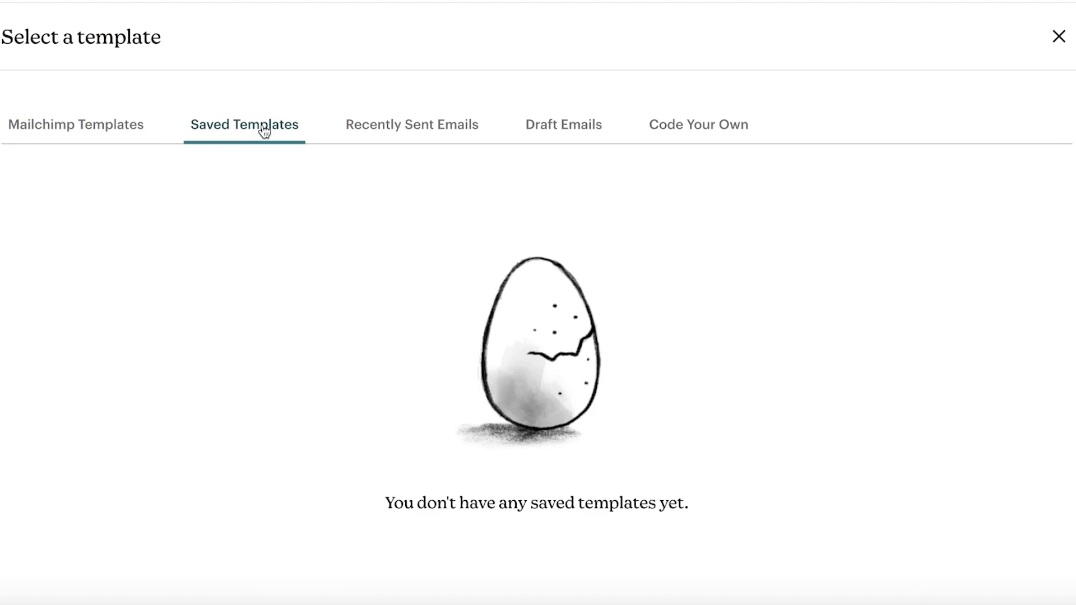
left_click(412, 124)
left_click(586, 126)
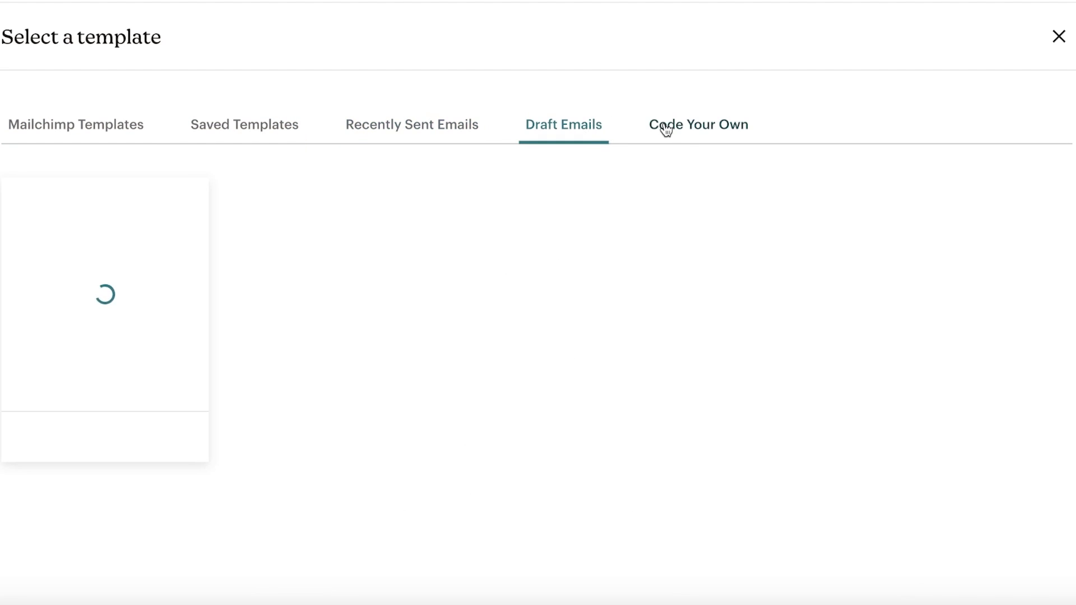
left_click(67, 307)
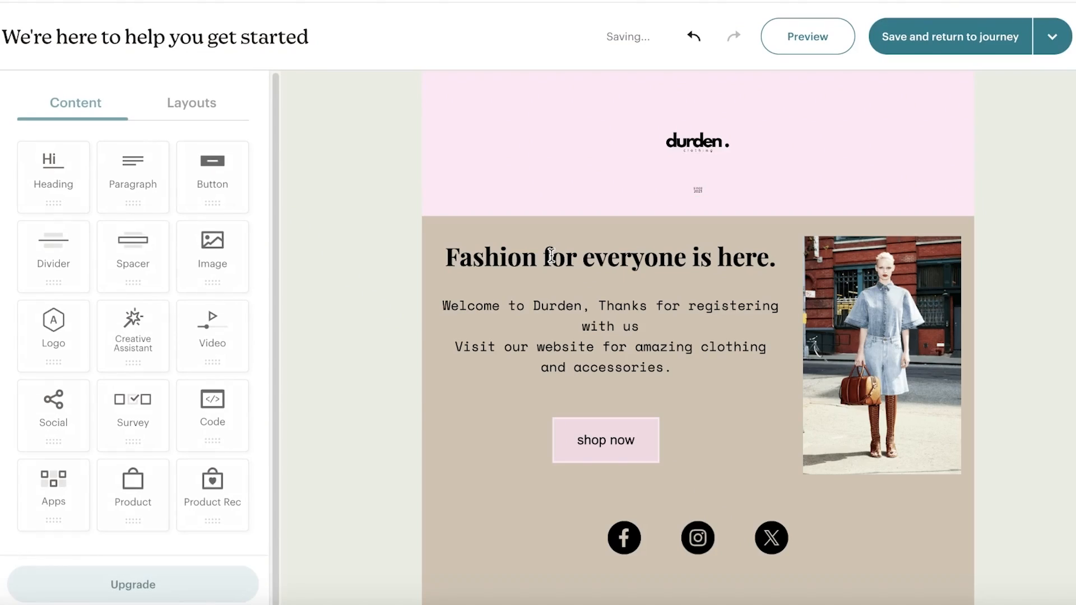
scroll(570, 292, "down", 3)
- Save the Welcome email to the journey and send a test to the autofilled recipient address
scroll(571, 293, "down", 1)
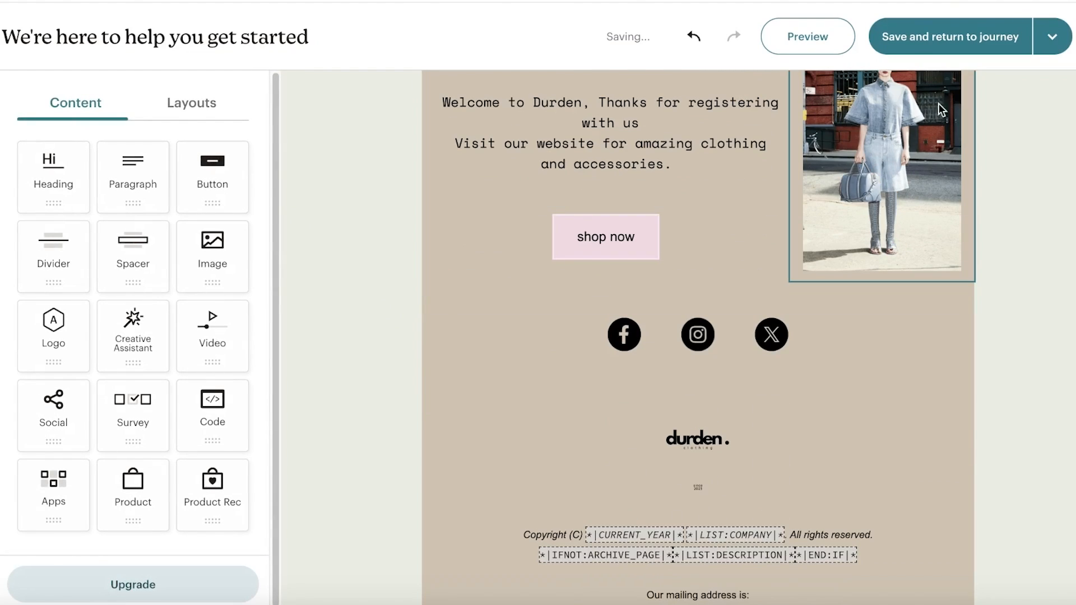
left_click(941, 34)
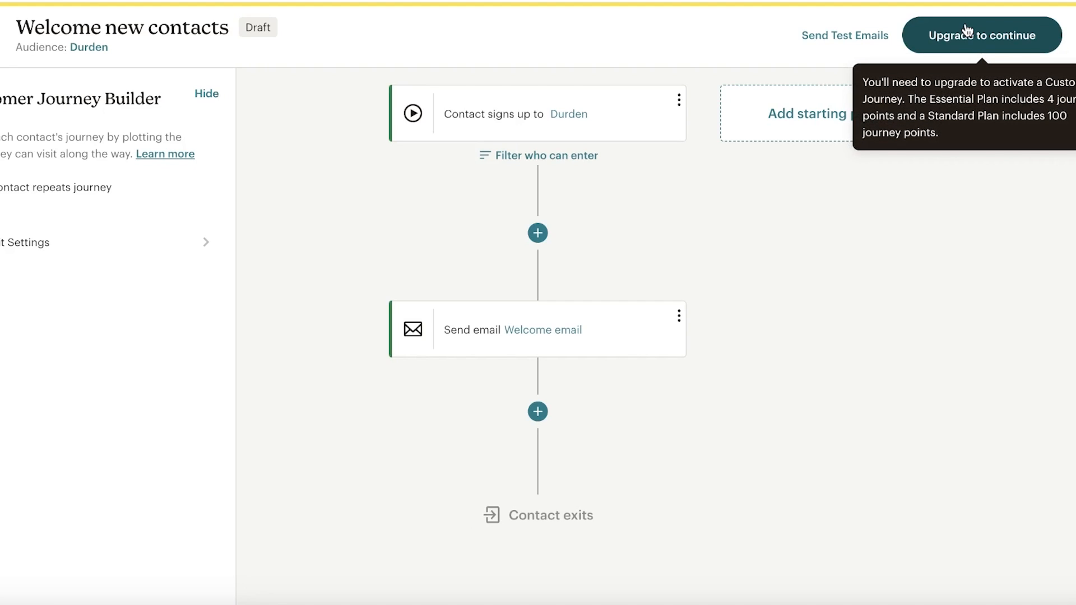
scroll(751, 182, "up", 1)
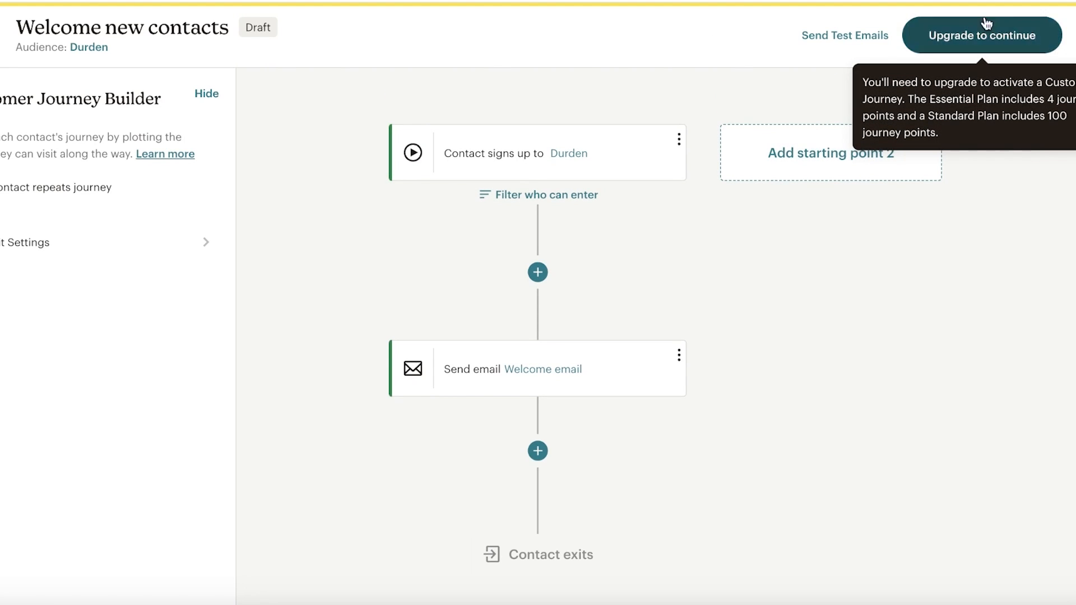
left_click(850, 44)
left_click(655, 219)
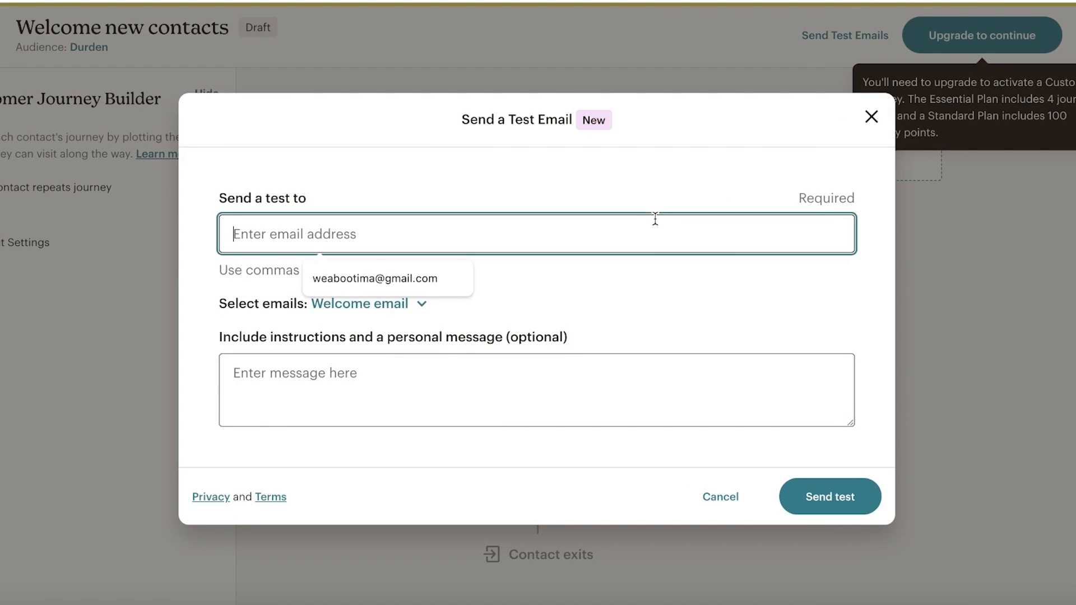
left_click(440, 277)
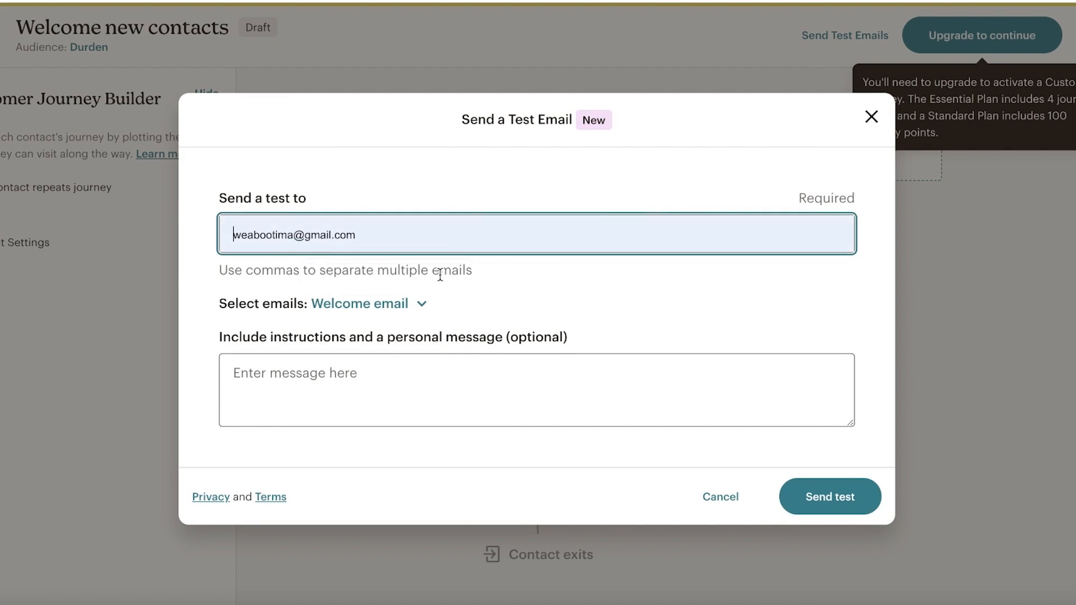
left_click(857, 493)
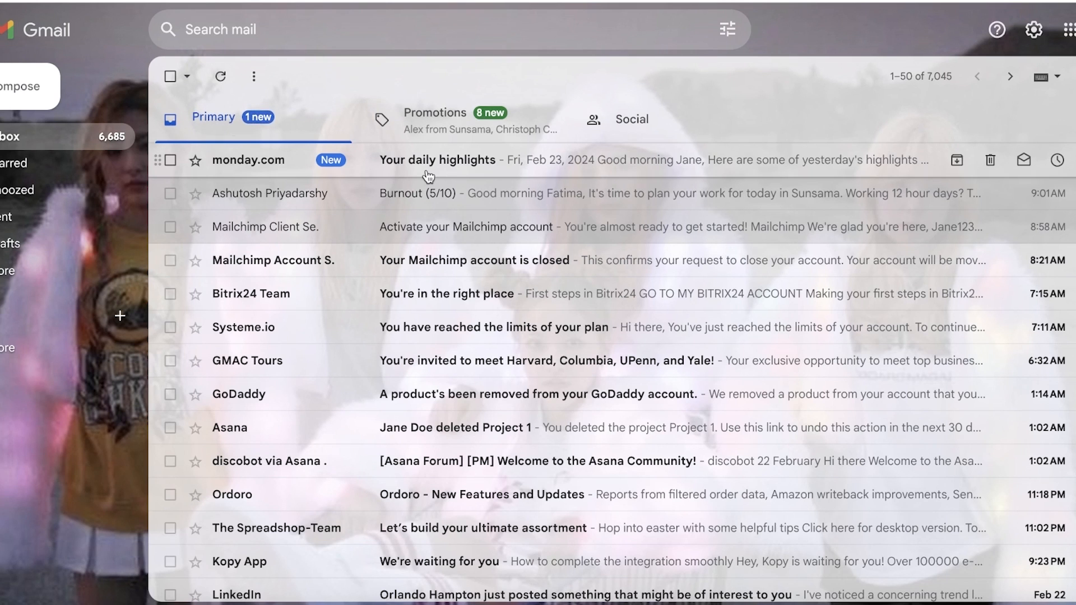
- Move the monday.com daily highlights conversation into Promotions and check the Promotions and Primary tabs
mouse_move(403, 159)
left_mouse_down()
mouse_move(389, 151)
mouse_move(407, 139)
left_mouse_up()
left_click(407, 138)
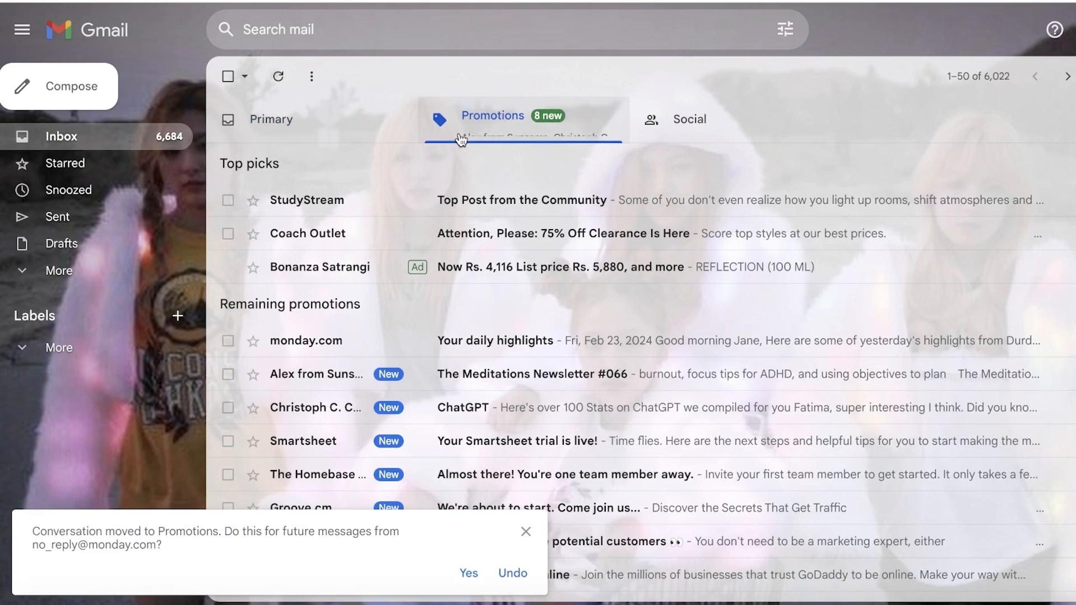
left_click(217, 118)
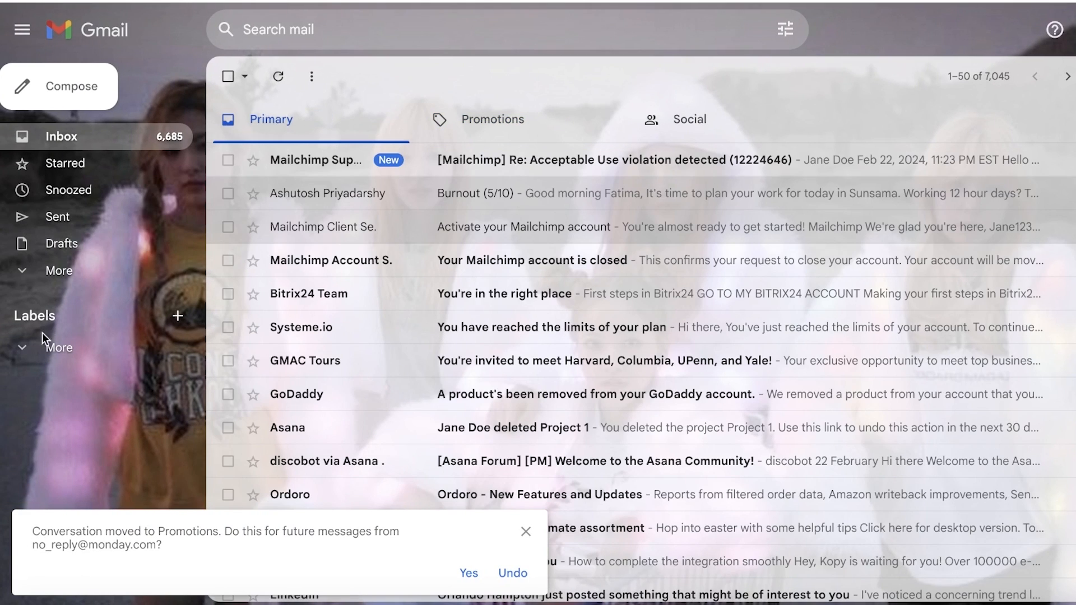
- Look in the Spam folder, then read the Mailchimp Support violation email in the Inbox
left_click(45, 344)
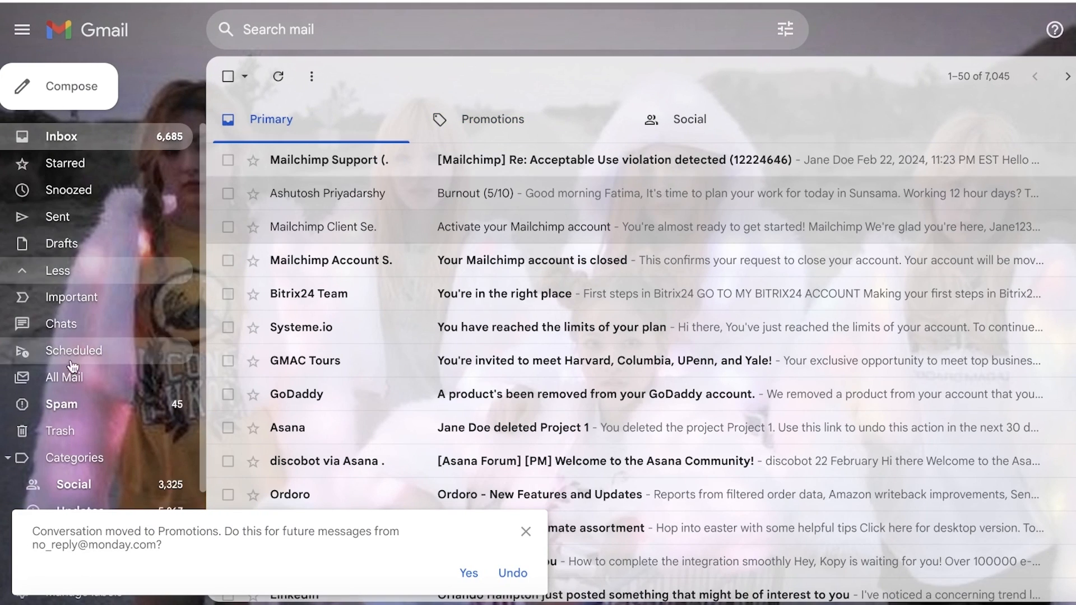
left_click(78, 405)
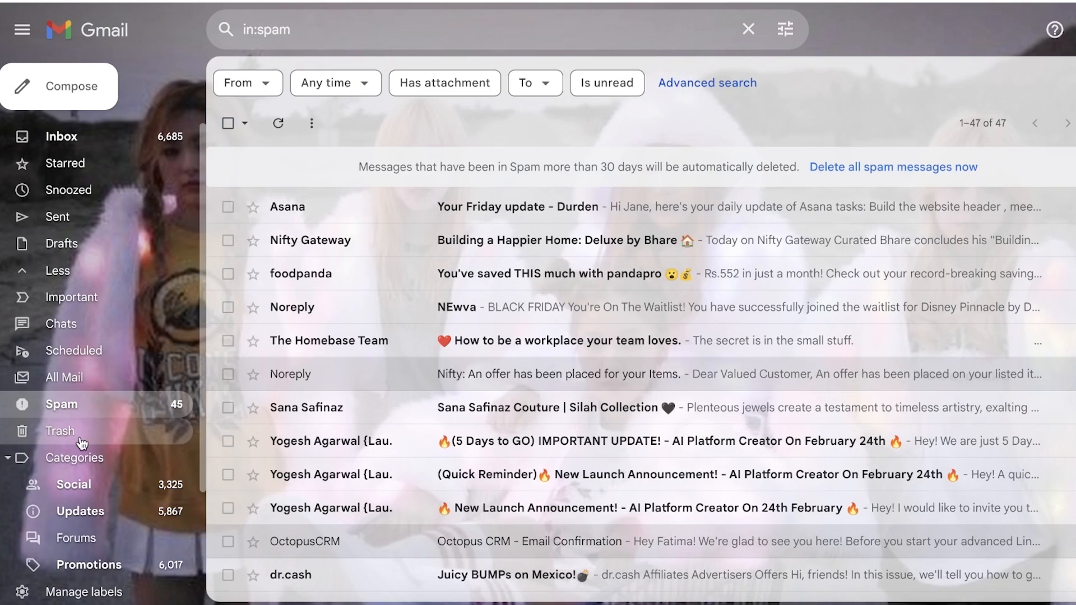
left_click(122, 138)
left_click(294, 159)
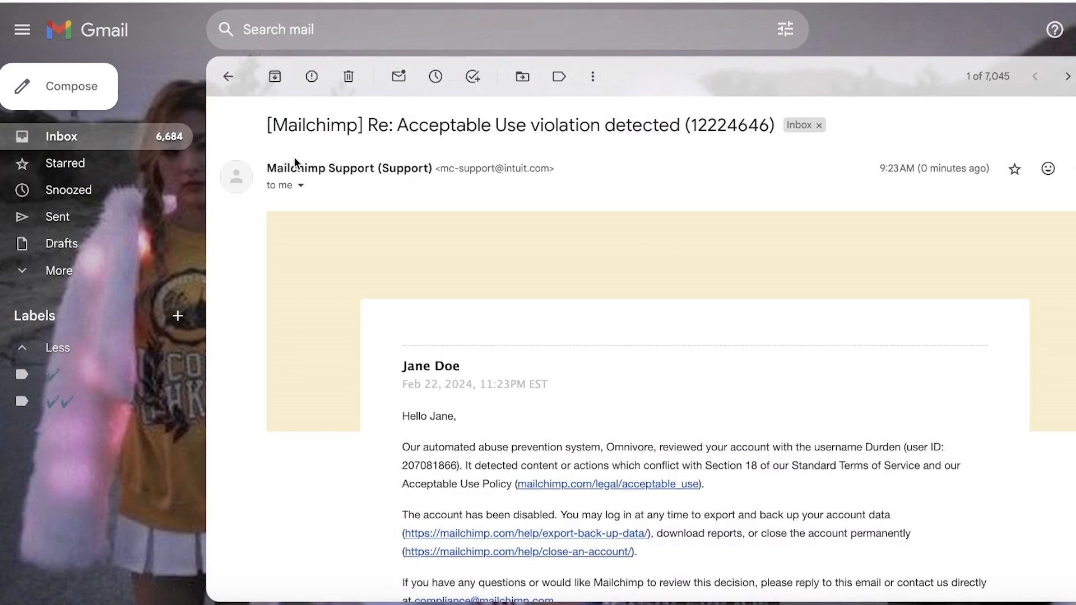
left_click(127, 141)
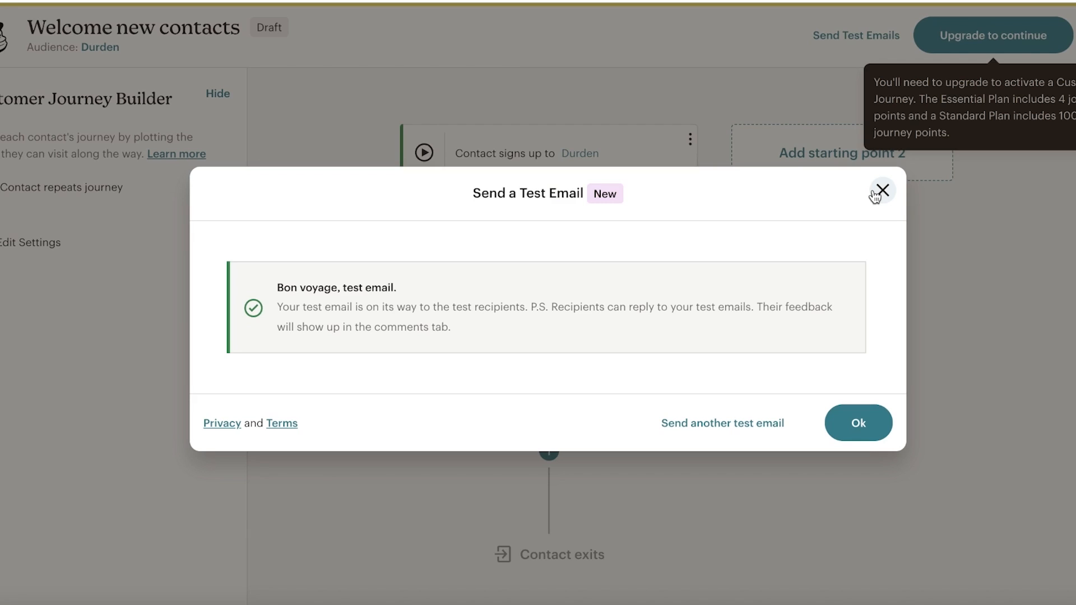
- Dismiss the test confirmation, exit the journey builder, and collapse the Automations and Campaigns sidebar sections
left_click(878, 192)
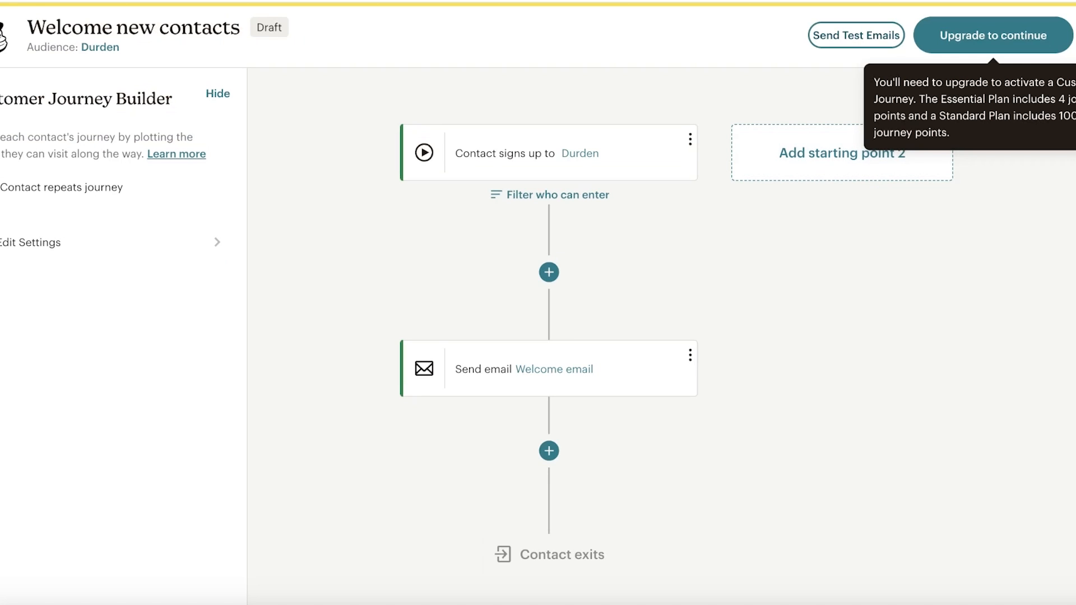
left_click(19, 32)
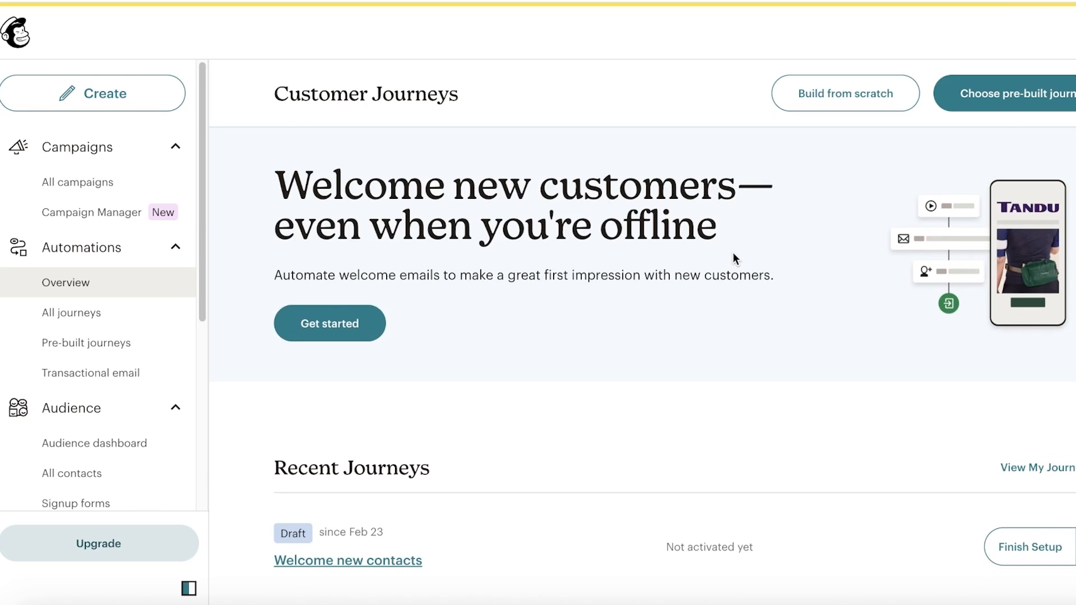
left_click(152, 256)
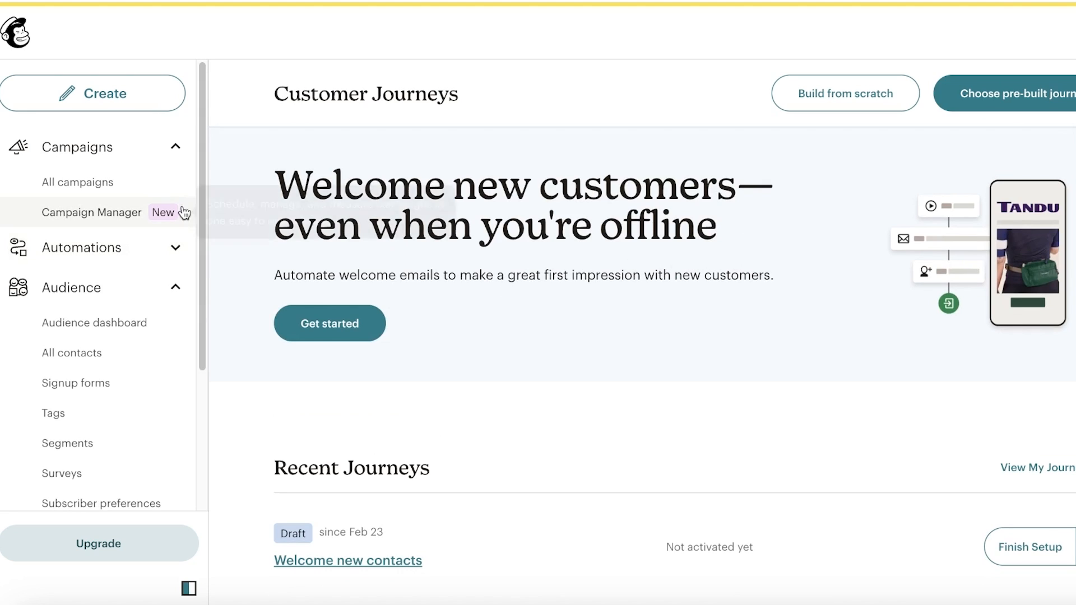
left_click(190, 164)
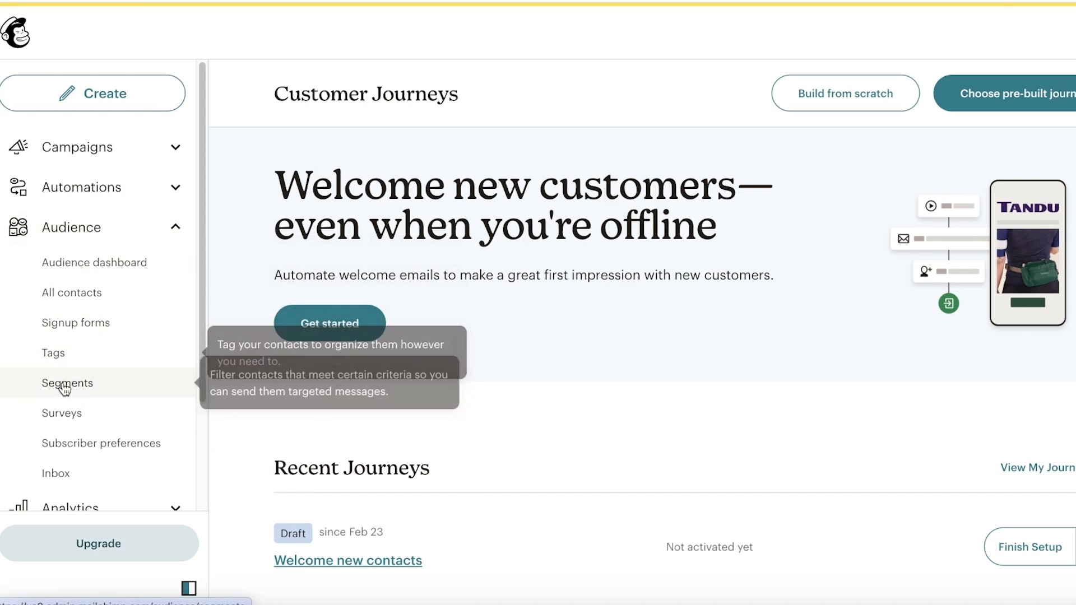
- Review the Durden audience's Signup forms options and choose 'Edit pop-up form' on the Pop-up form card
left_click(62, 323)
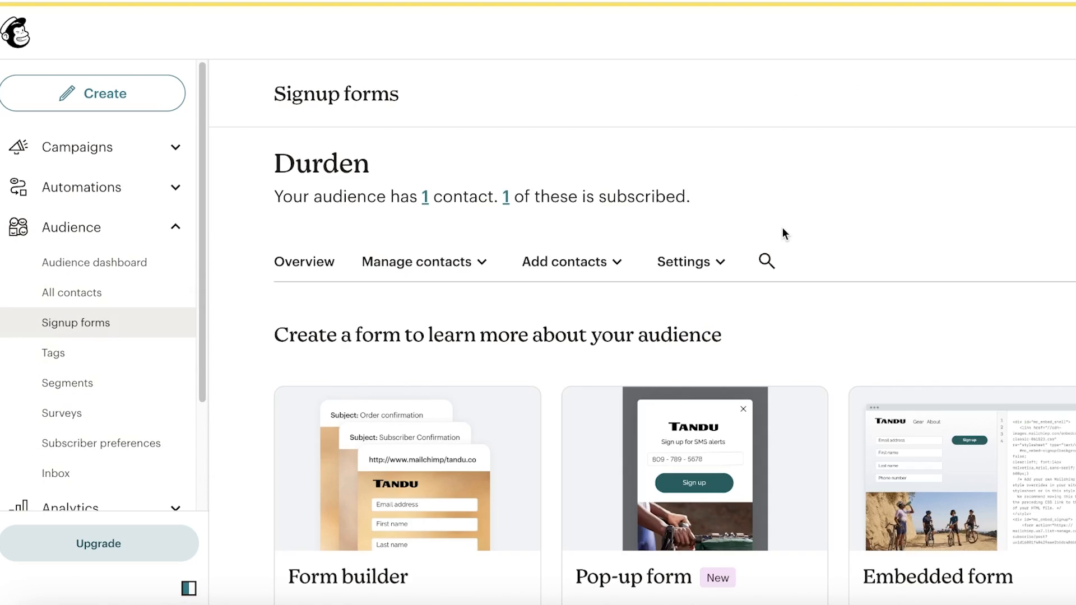
scroll(778, 230, "down", 4)
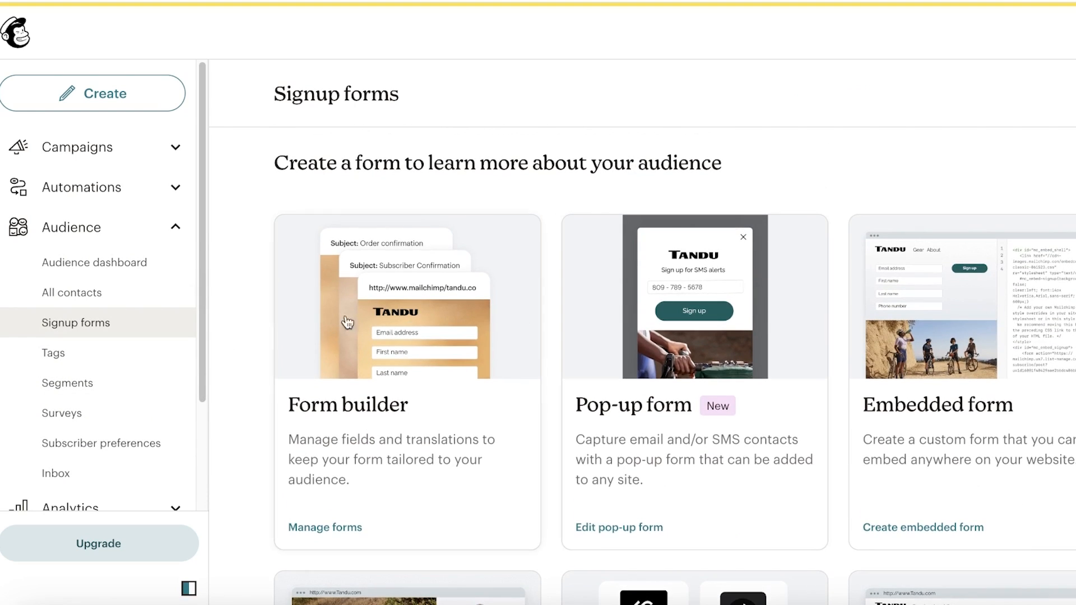
scroll(1059, 267, "down", 5)
scroll(1059, 267, "up", 3)
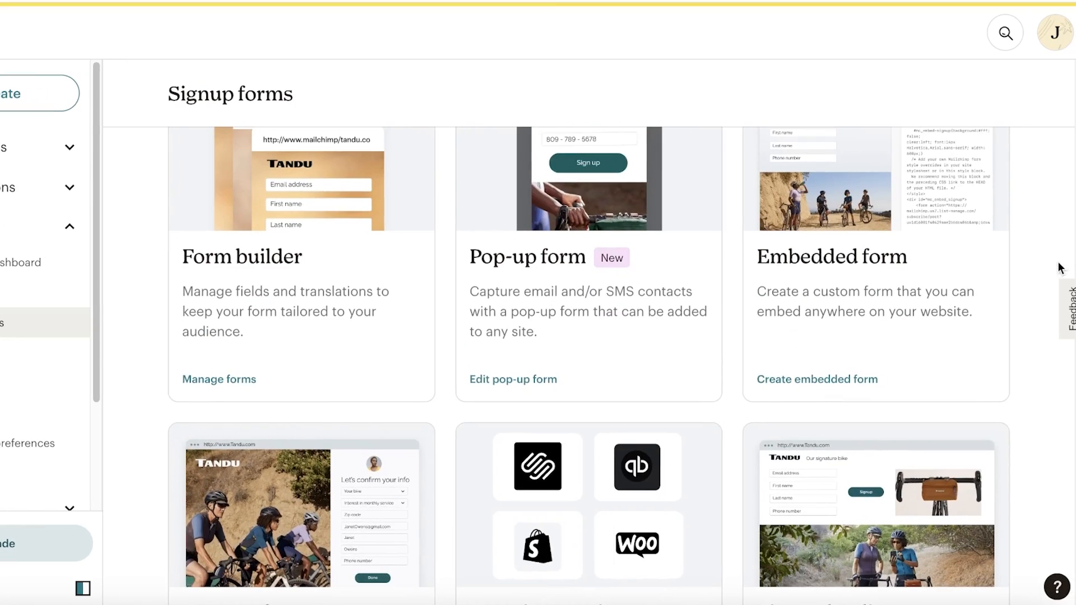
scroll(497, 324, "up", 1)
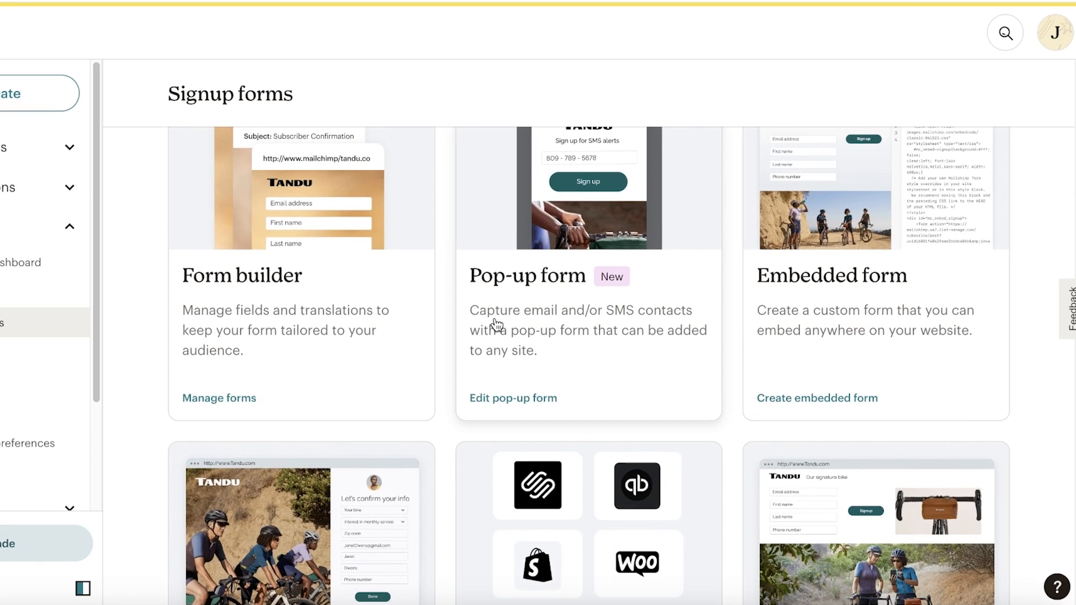
scroll(316, 338, "up", 2)
scroll(316, 338, "up", 3)
scroll(316, 337, "down", 7)
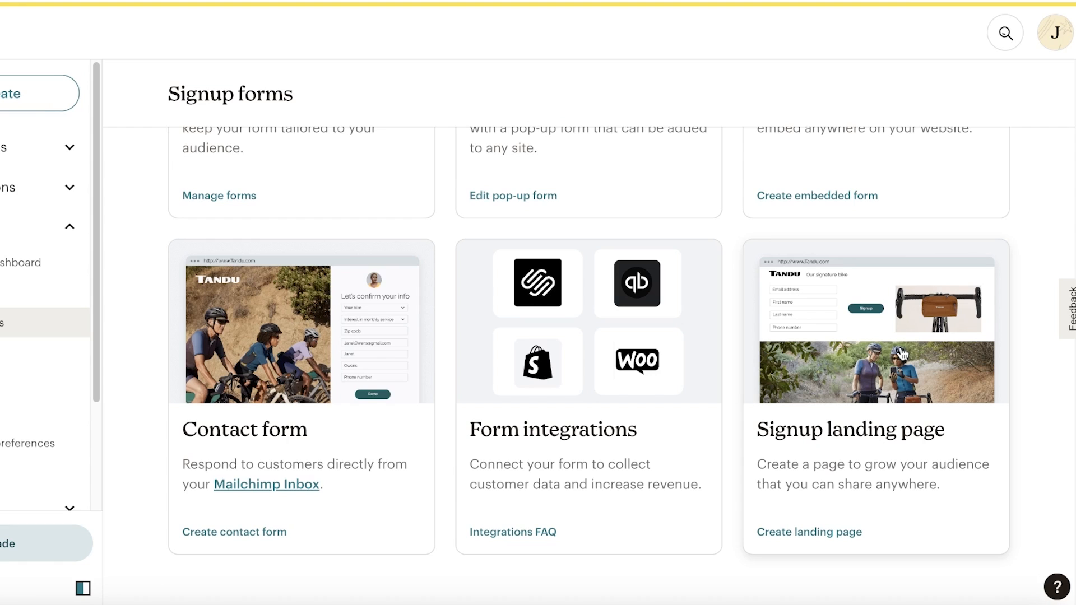
scroll(900, 353, "up", 8)
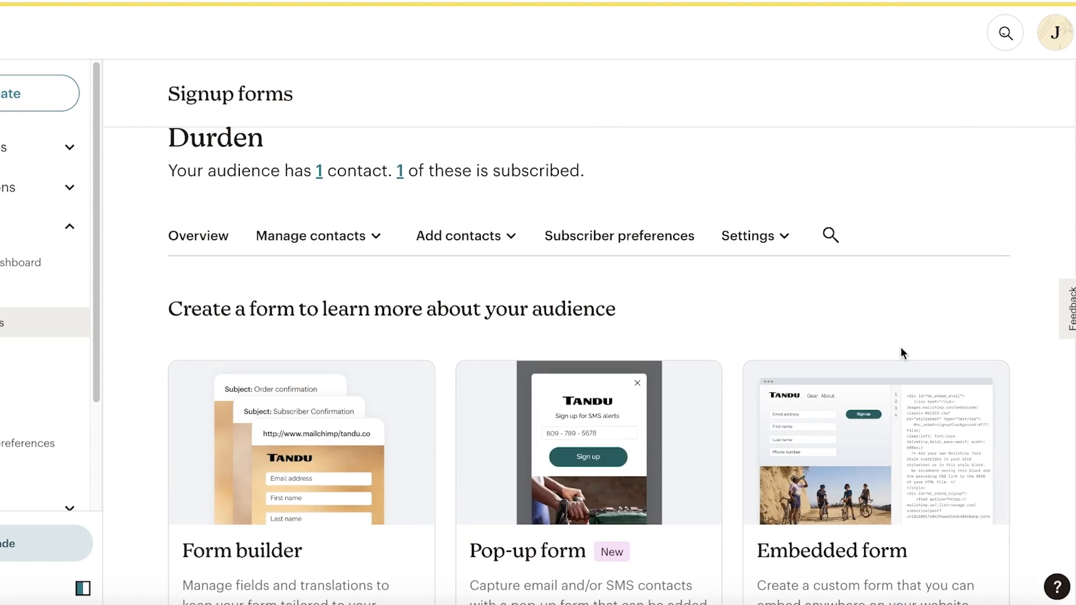
scroll(897, 353, "down", 3)
left_click(577, 245)
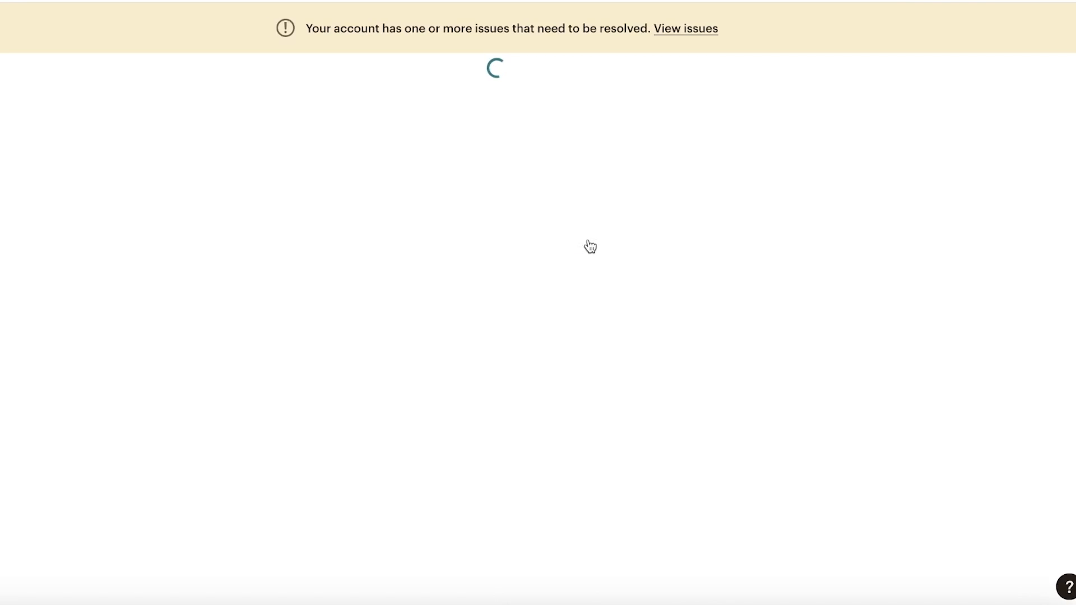
- Scroll through the 'Get exclusive updates and offers!' mobile banner preview in the Pop-up Form Builder
scroll(637, 245, "down", 3)
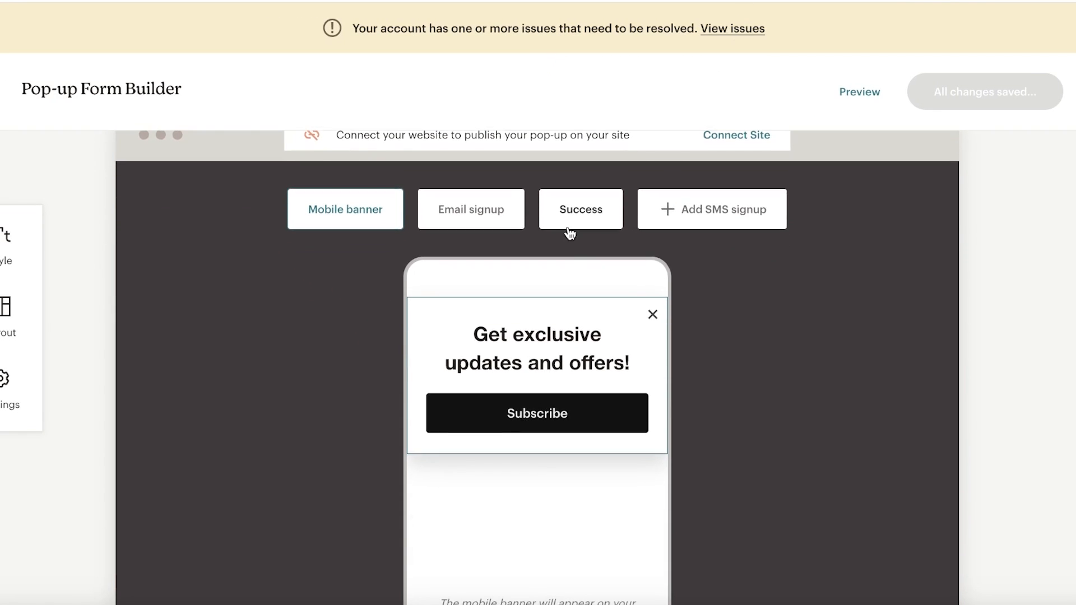
scroll(568, 231, "down", 2)
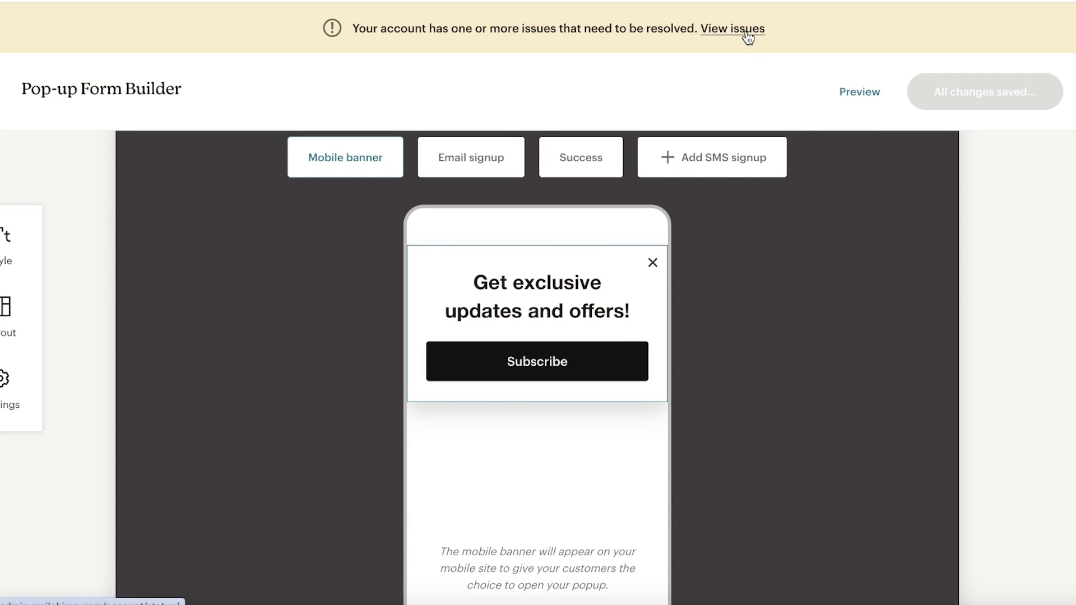
scroll(560, 241, "down", 1)
scroll(482, 196, "up", 6)
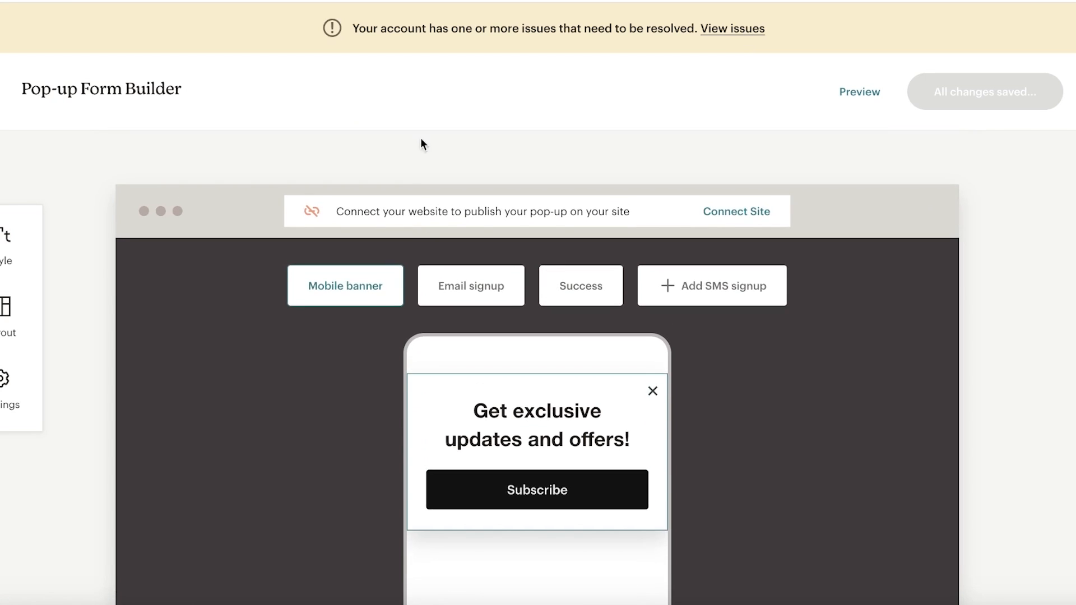
scroll(476, 235, "down", 2)
scroll(561, 314, "down", 3)
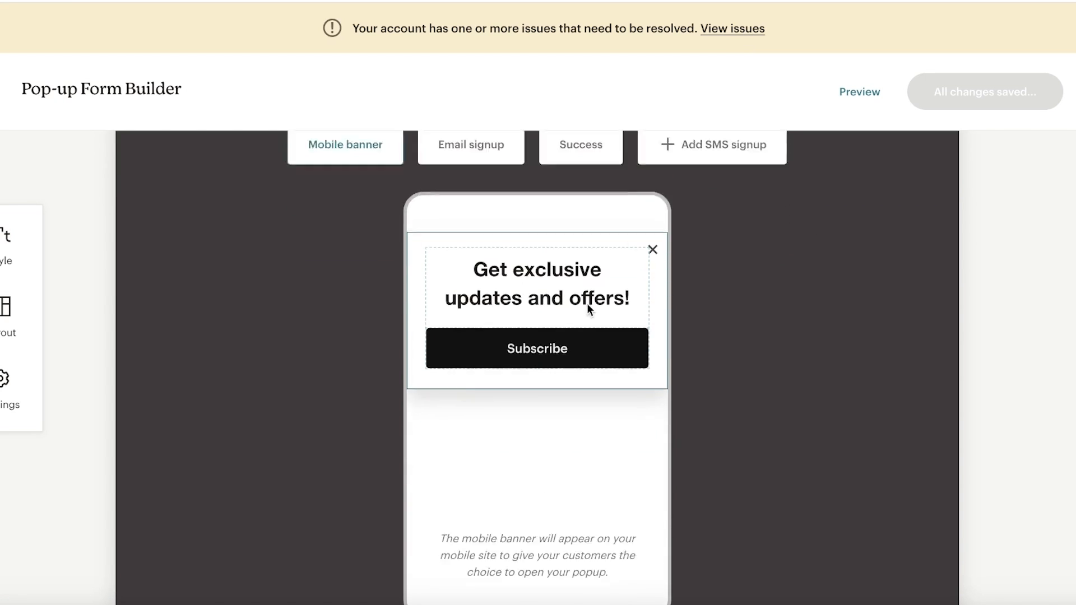
scroll(590, 304, "up", 5)
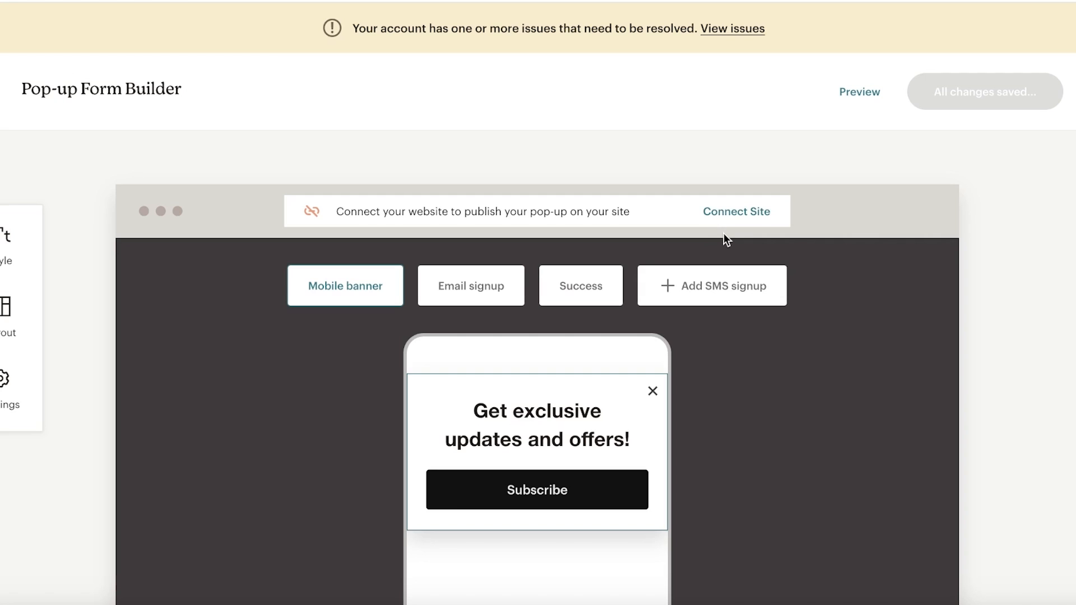
scroll(694, 261, "down", 3)
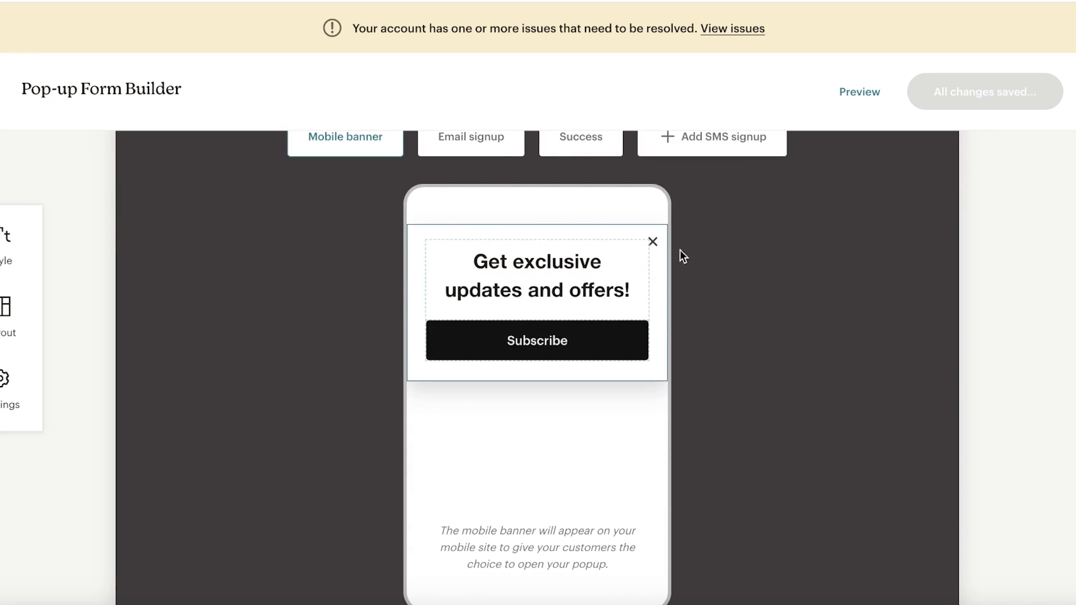
- Change the banner heading to 'Register for our newsletter'
left_click(546, 291)
triple_click(547, 293)
type("R")
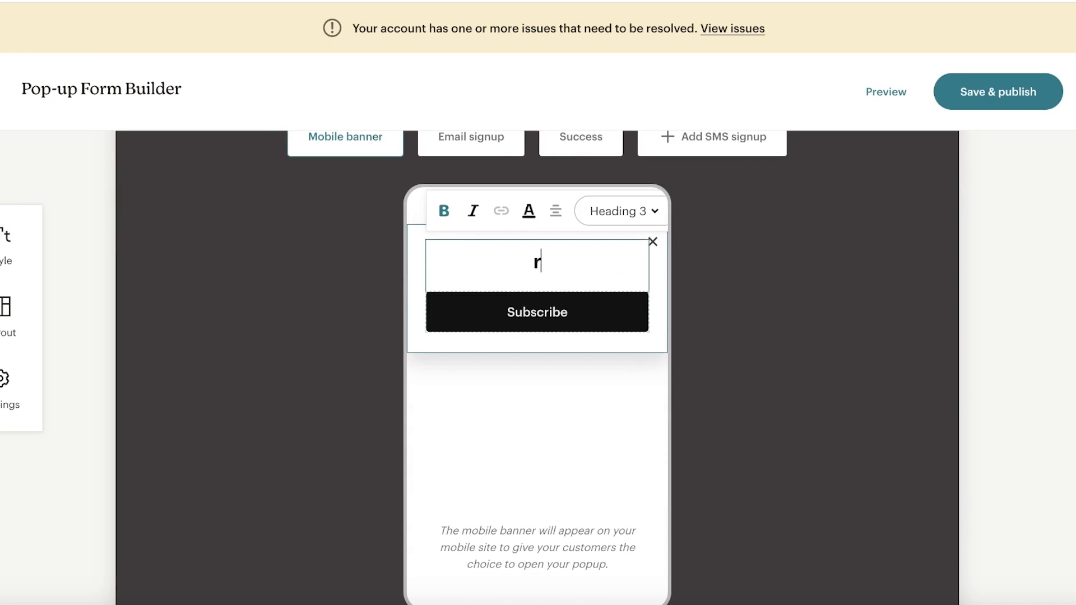
scroll(546, 293, "up", 1)
type("egister for ou")
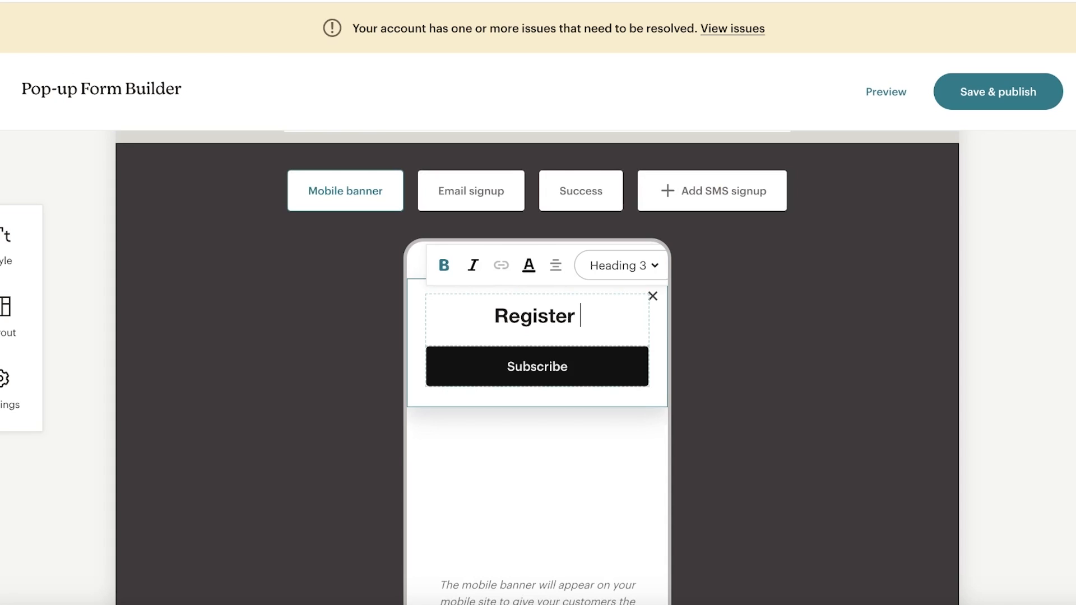
type("r newsletter")
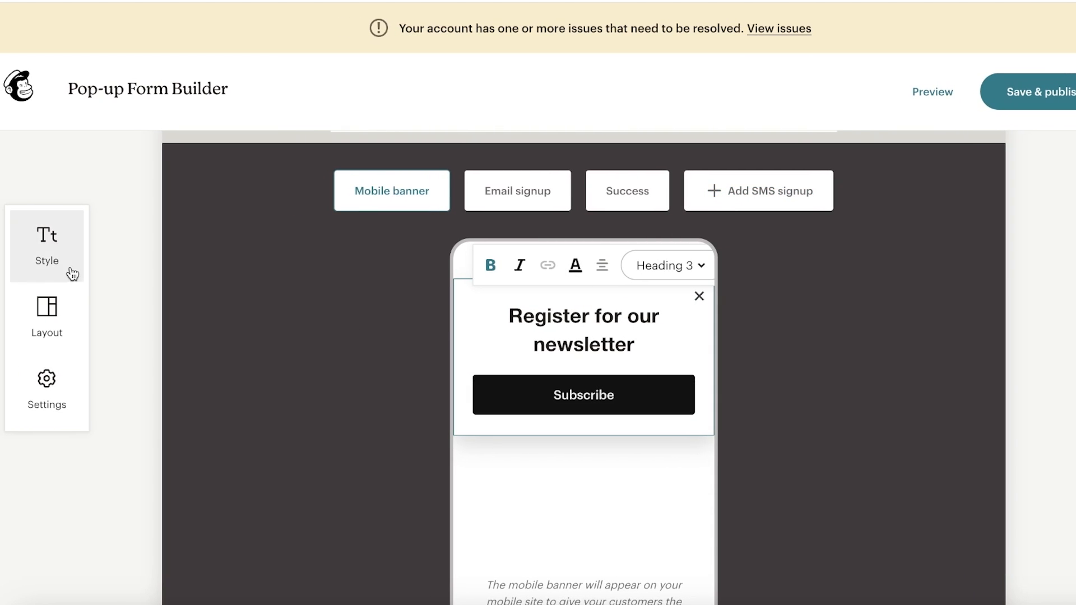
- Choose the pop-up layout with the image on the left
left_click(56, 305)
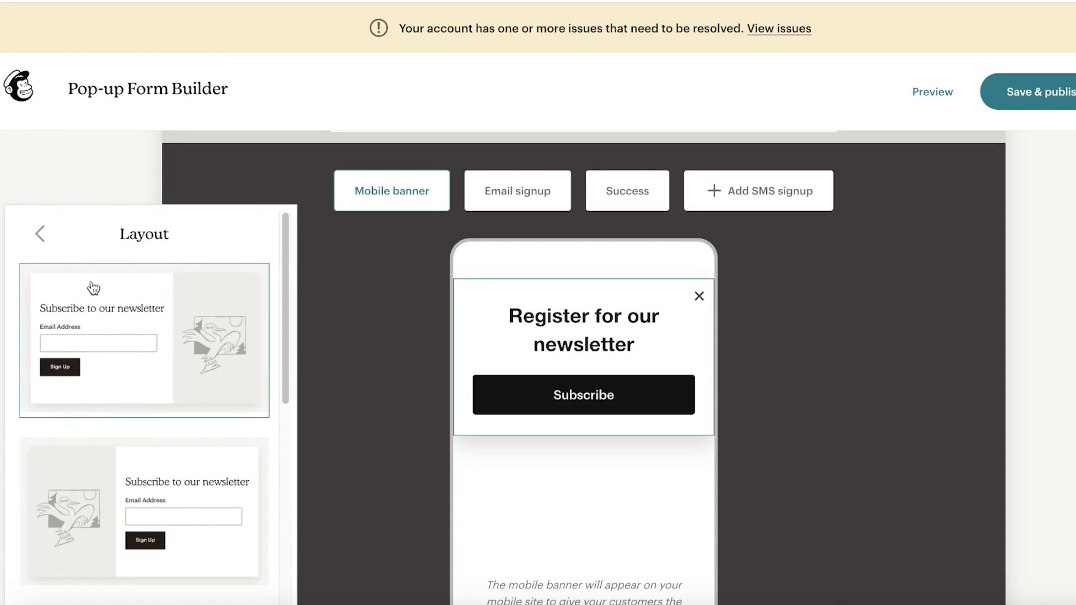
left_click(151, 487)
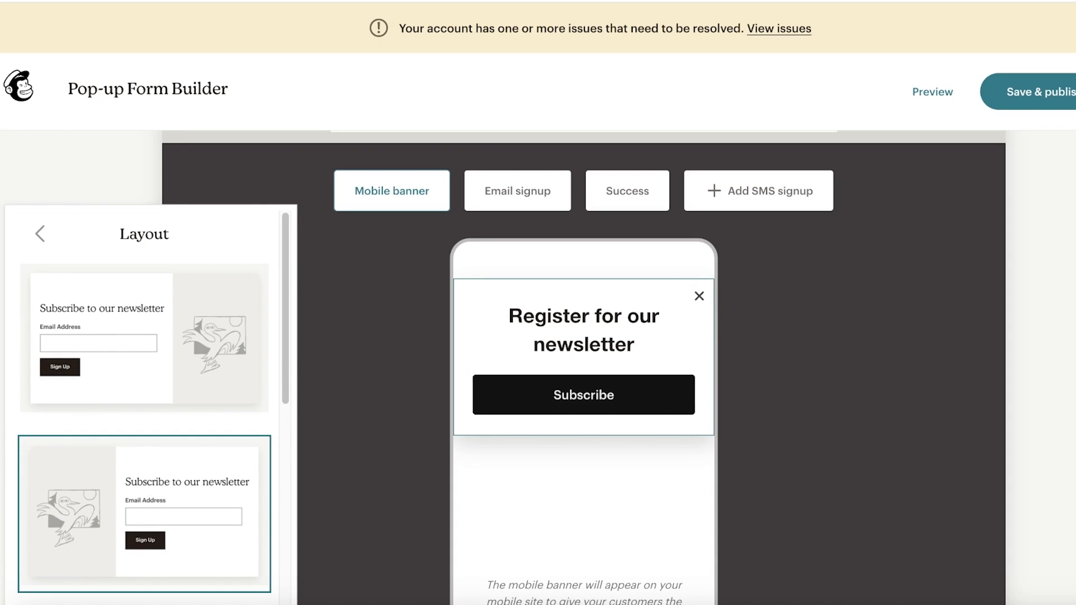
left_click(1025, 367)
scroll(532, 427, "up", 2)
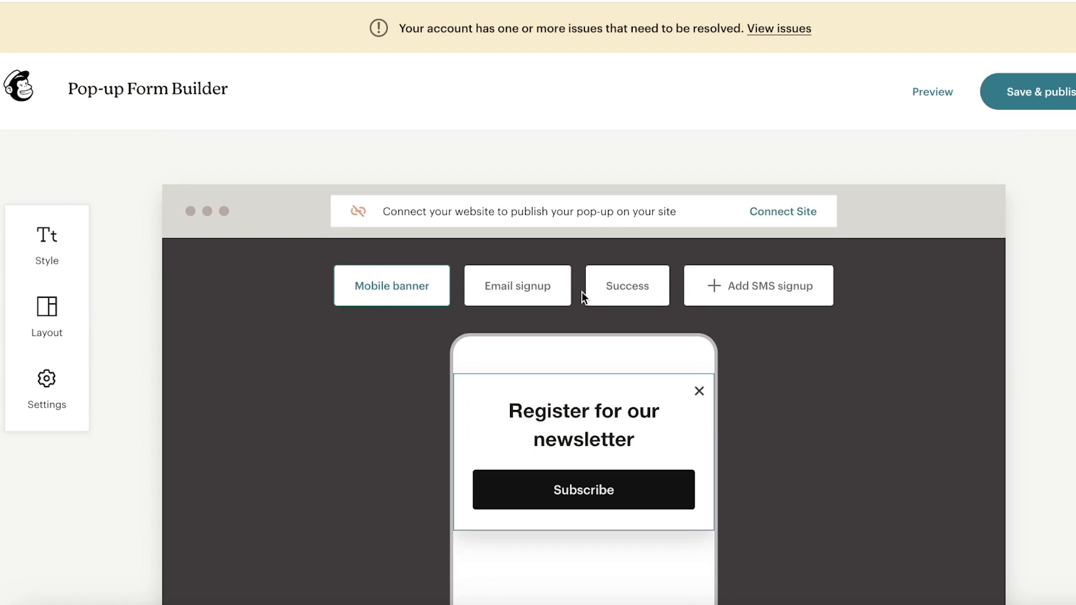
scroll(584, 292, "down", 5)
left_click(42, 313)
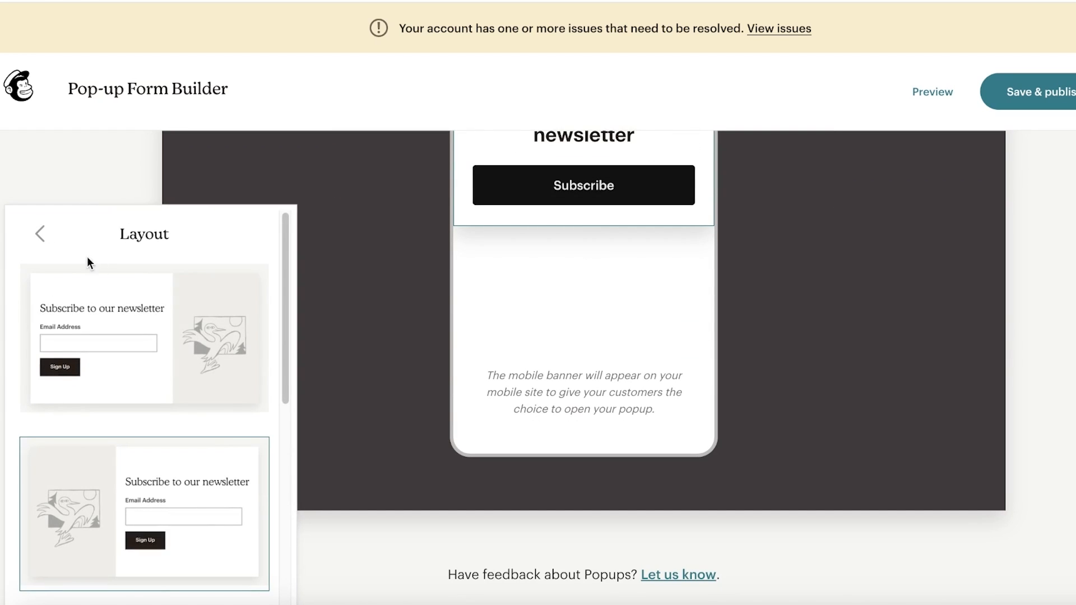
scroll(73, 241, "down", 3)
left_click(42, 231)
- Set 'Don't show again for' to 1 day, keeping the pop-up appearing immediately
left_click(76, 399)
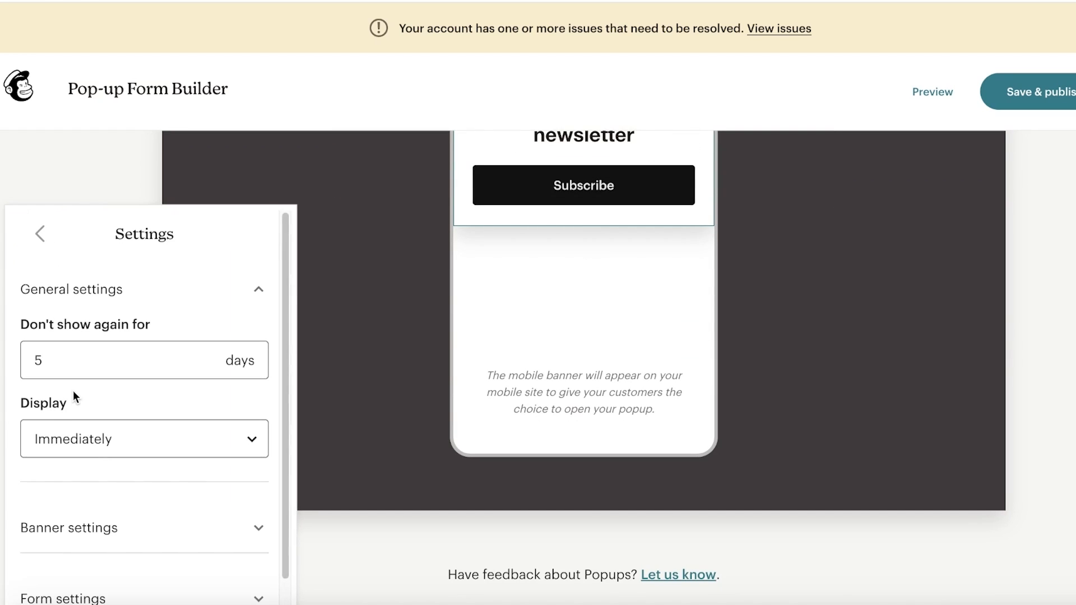
scroll(84, 358, "down", 1)
left_click(89, 351)
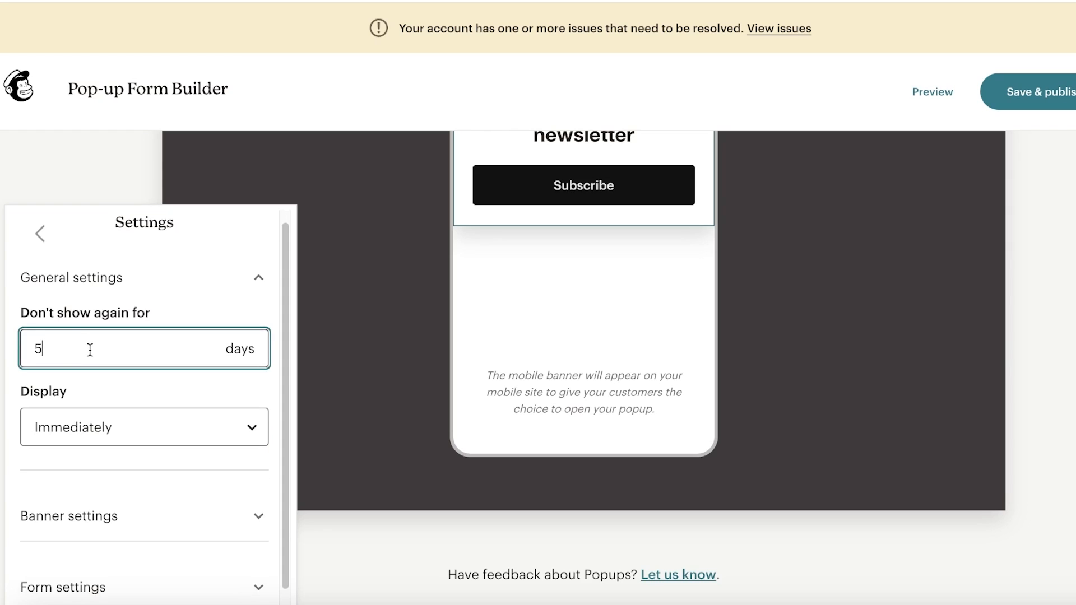
key("BackSpace")
type("1")
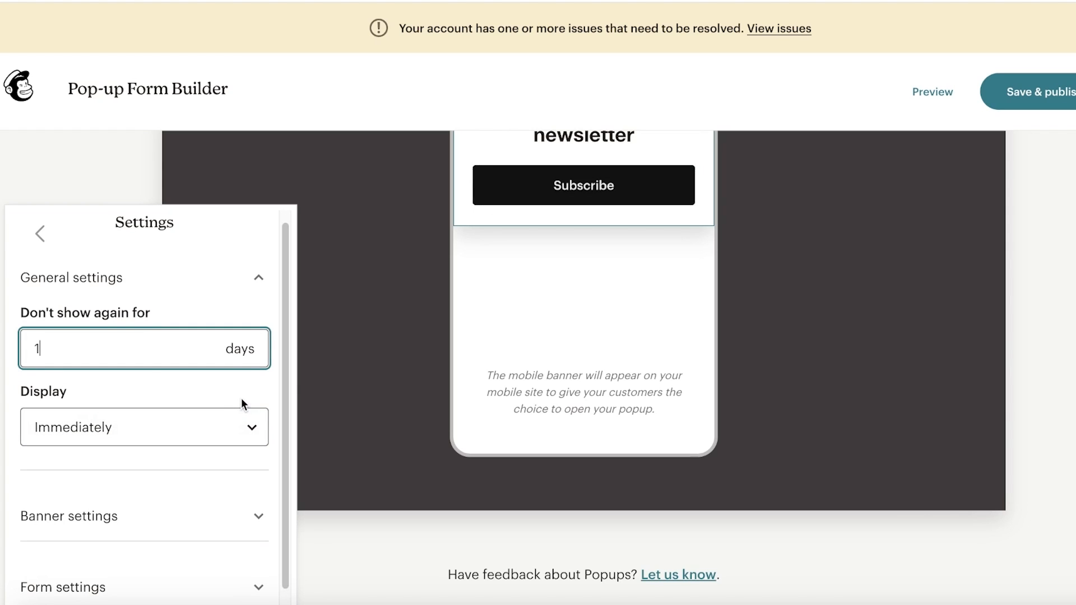
left_click(209, 441)
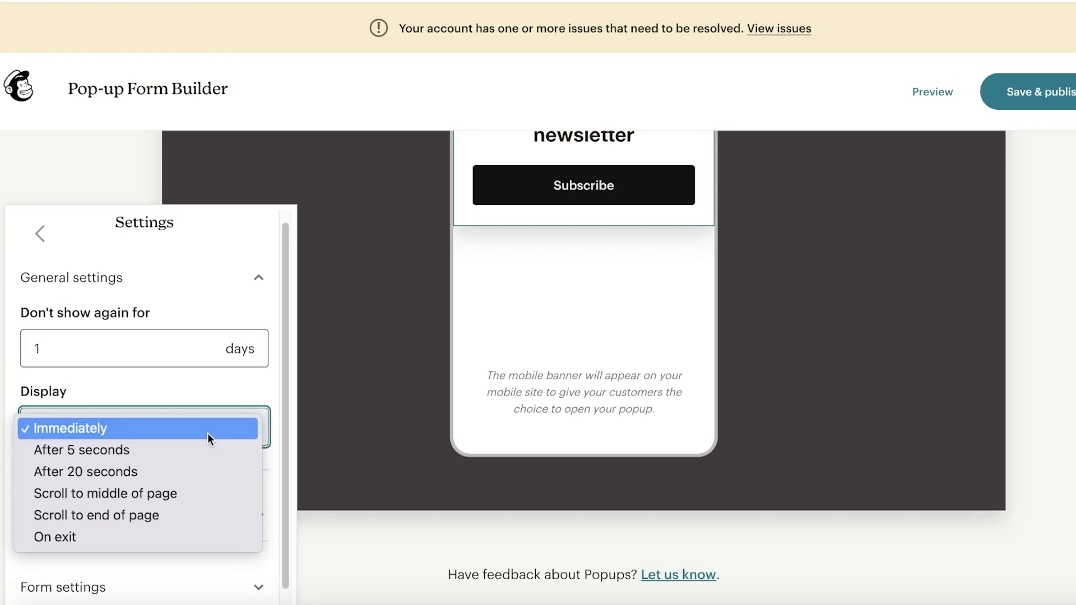
left_click(208, 433)
left_click(162, 511)
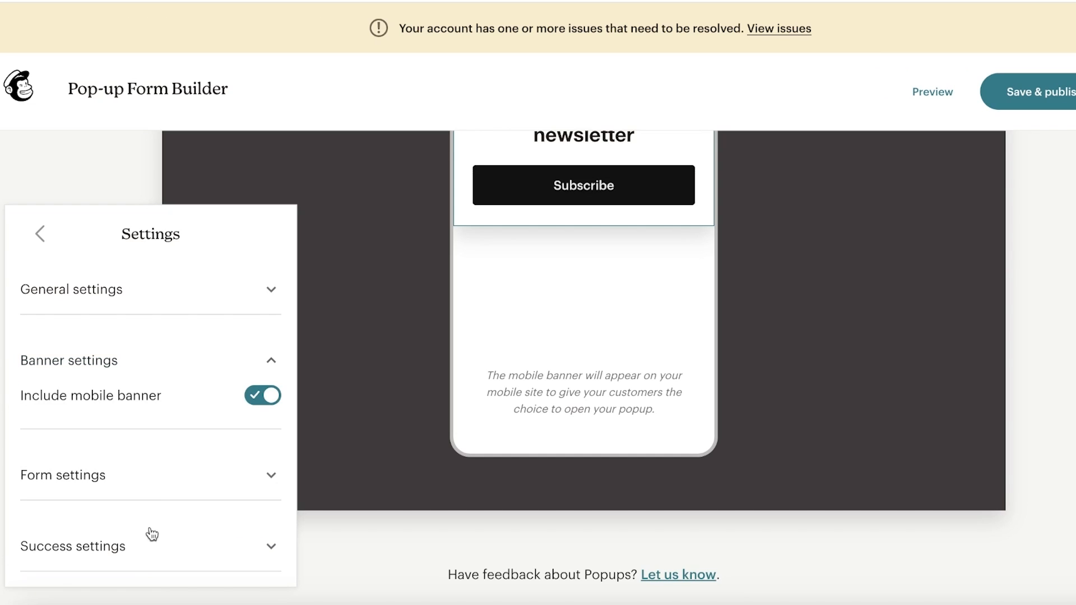
scroll(863, 287, "up", 5)
left_click(672, 376)
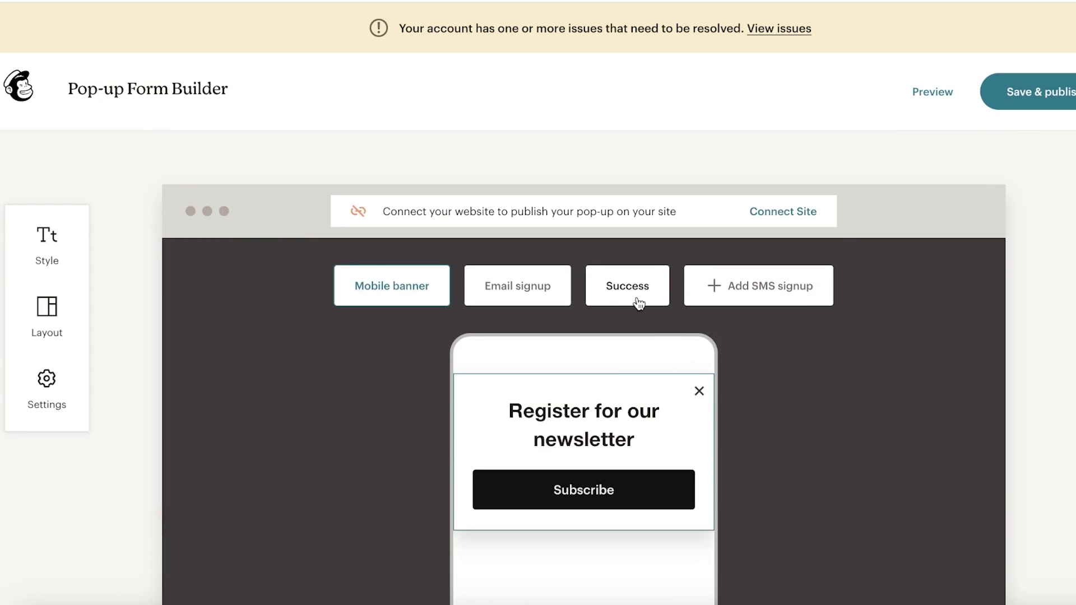
left_click(555, 496)
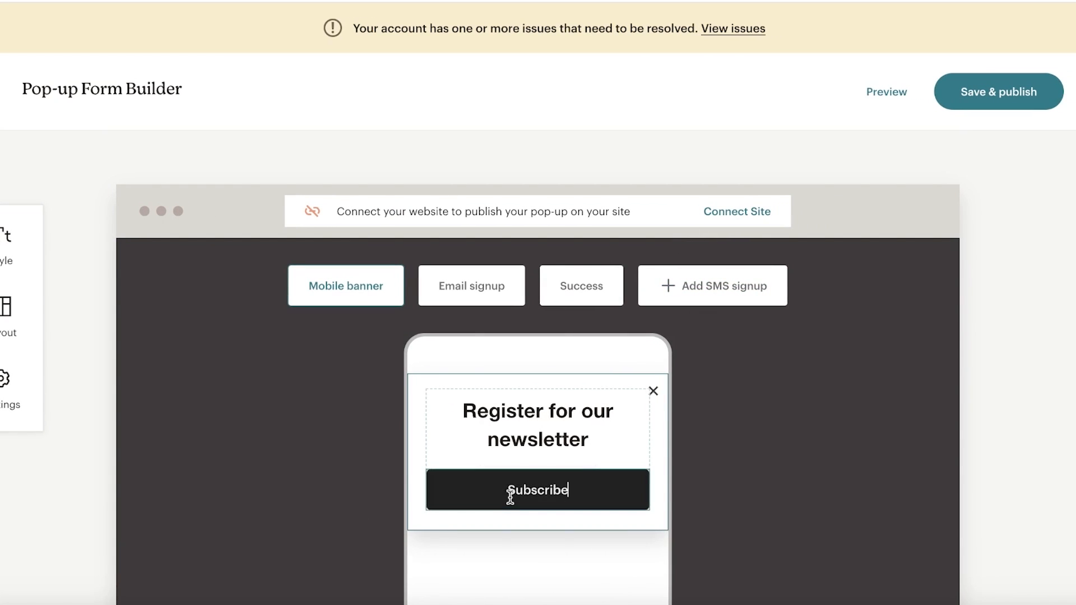
left_click(625, 419)
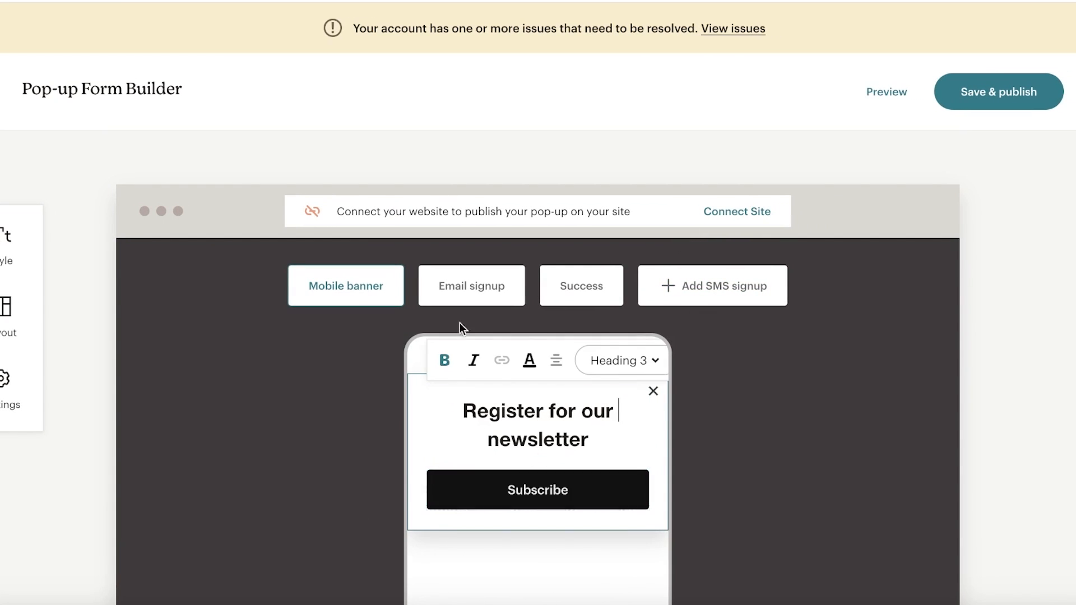
left_click(452, 285)
scroll(364, 420, "down", 1)
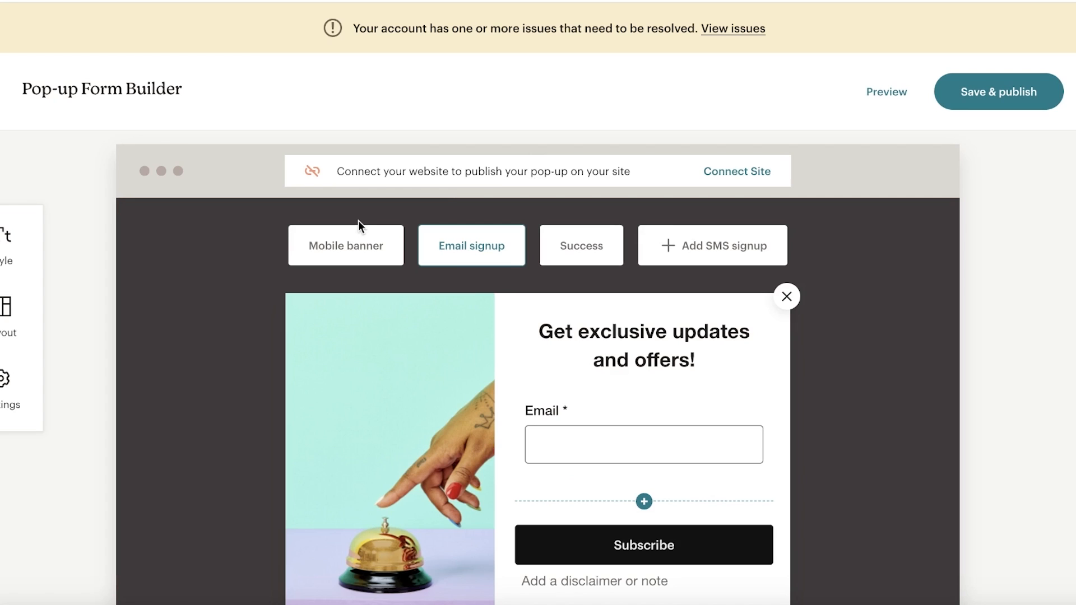
left_click(348, 245)
left_click(448, 247)
scroll(571, 304, "down", 3)
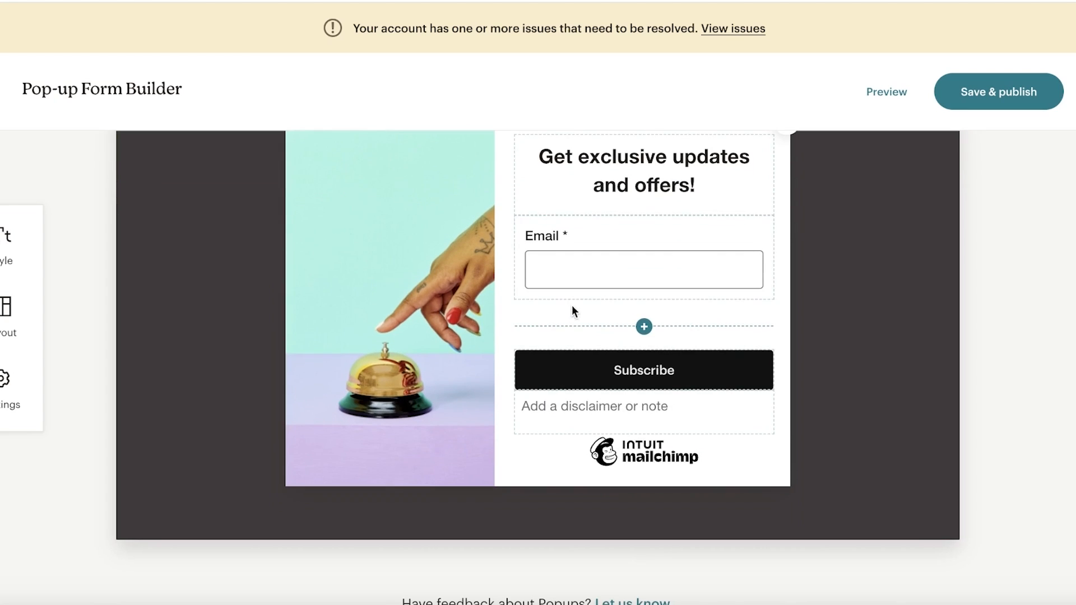
scroll(613, 337, "up", 3)
left_click(563, 283)
left_click(511, 281)
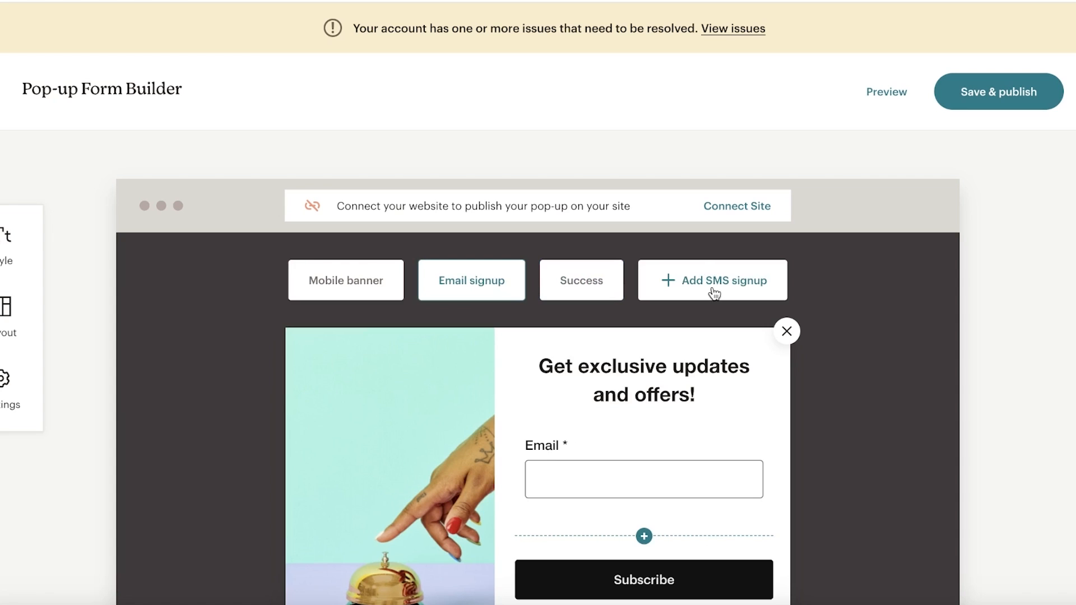
scroll(616, 392, "down", 3)
scroll(634, 304, "down", 2)
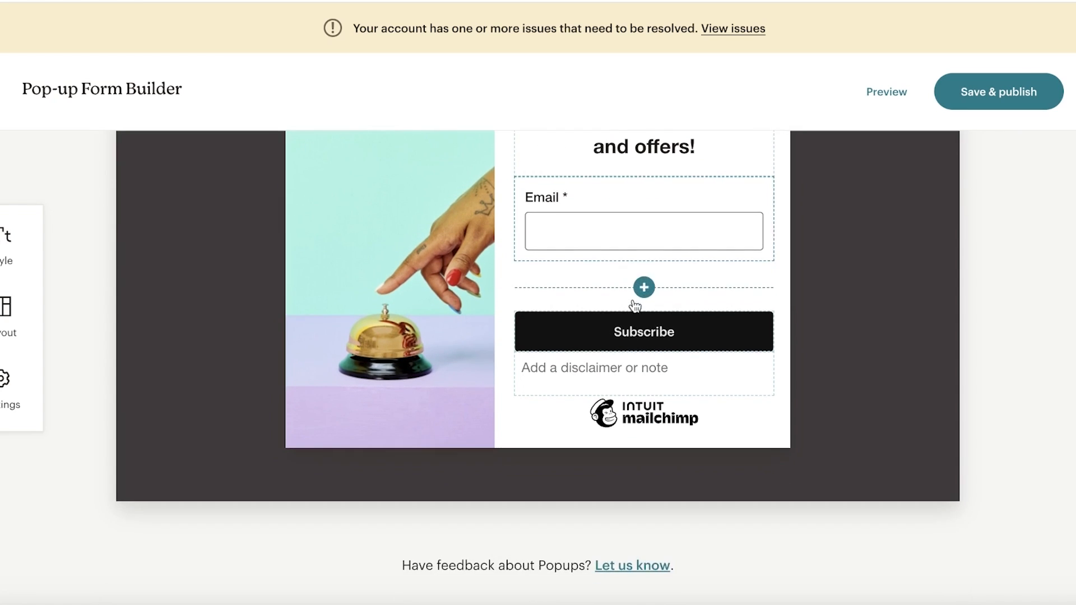
scroll(813, 224, "up", 4)
scroll(569, 328, "down", 3)
- Replace the pop-up form's bell photo with the durden logo from Content Studio
mouse_move(458, 328)
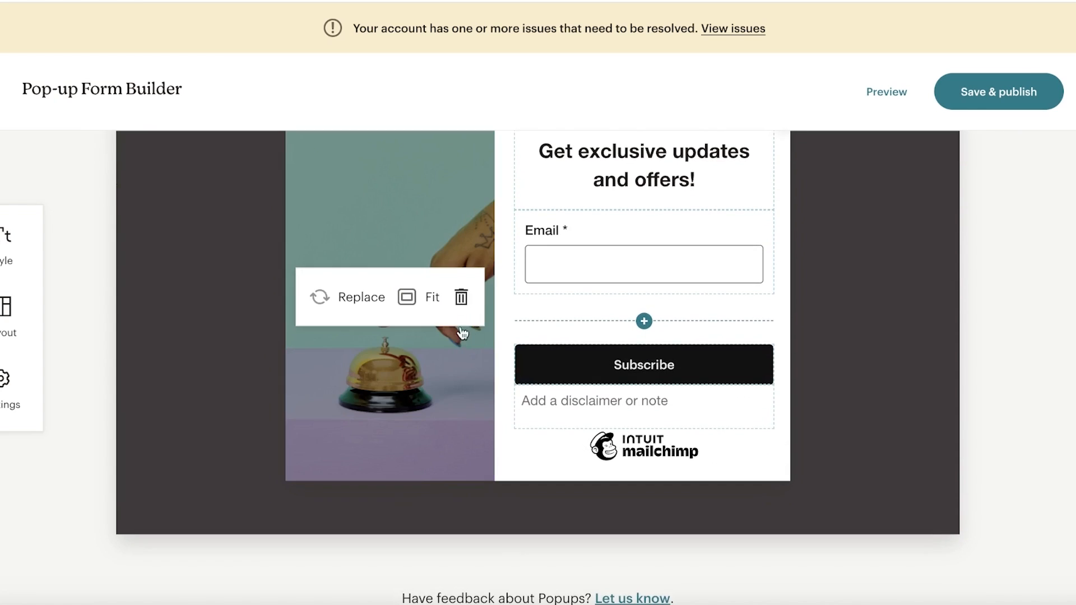
left_click(371, 297)
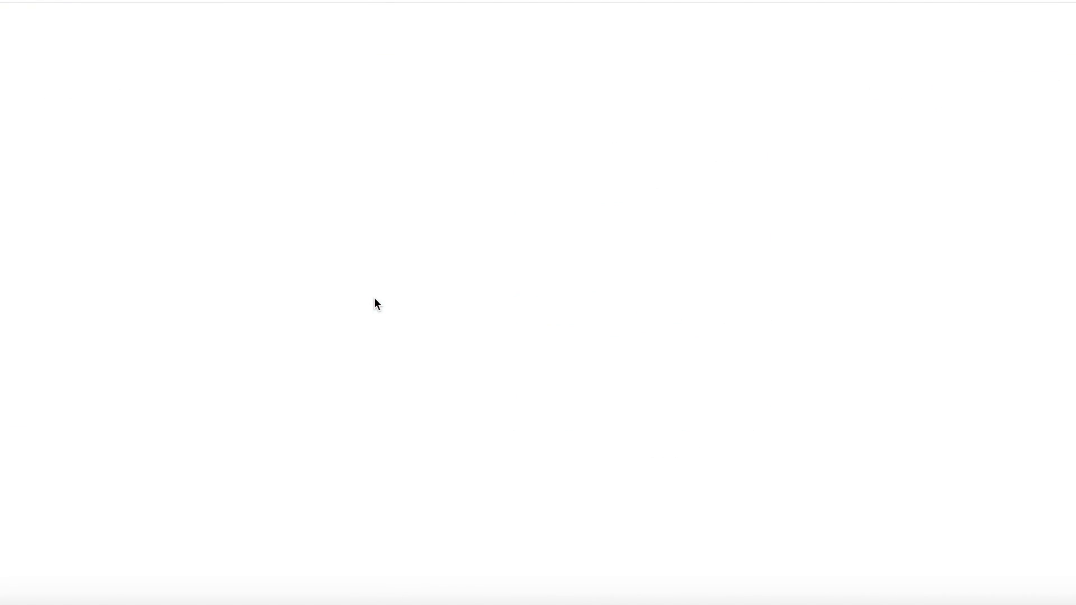
left_click(190, 310)
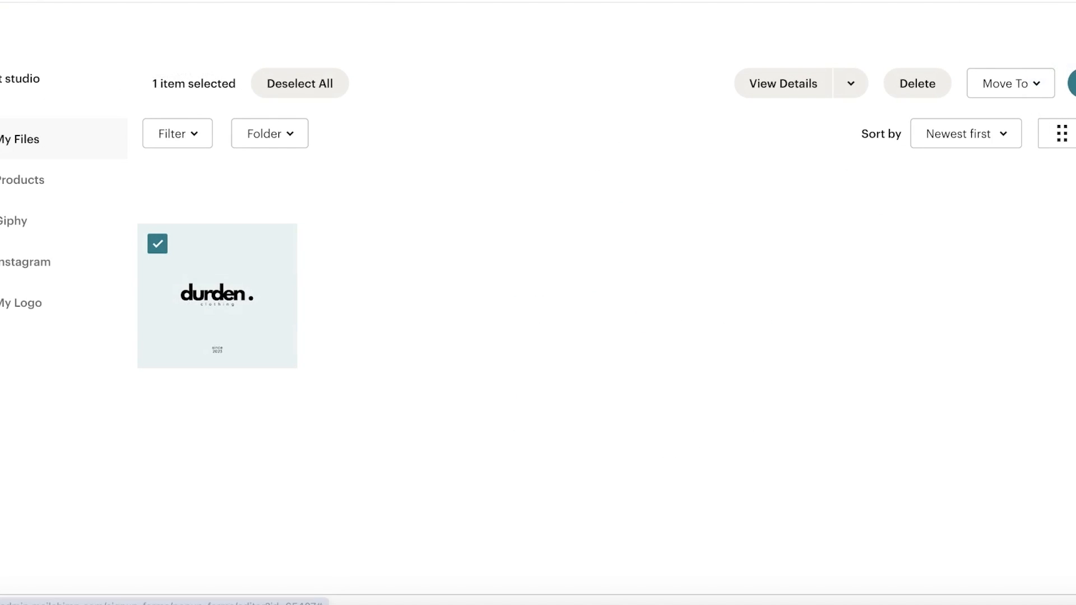
left_click(1072, 83)
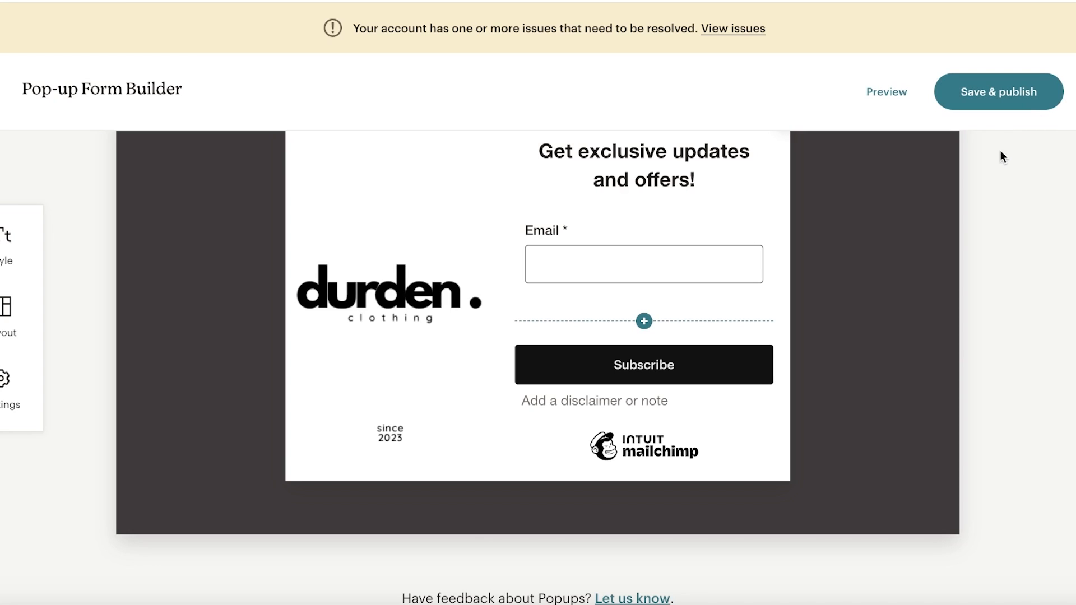
- Save and publish the pop-up form, dismiss the Connect your site prompt, and exit the builder
left_click(1007, 94)
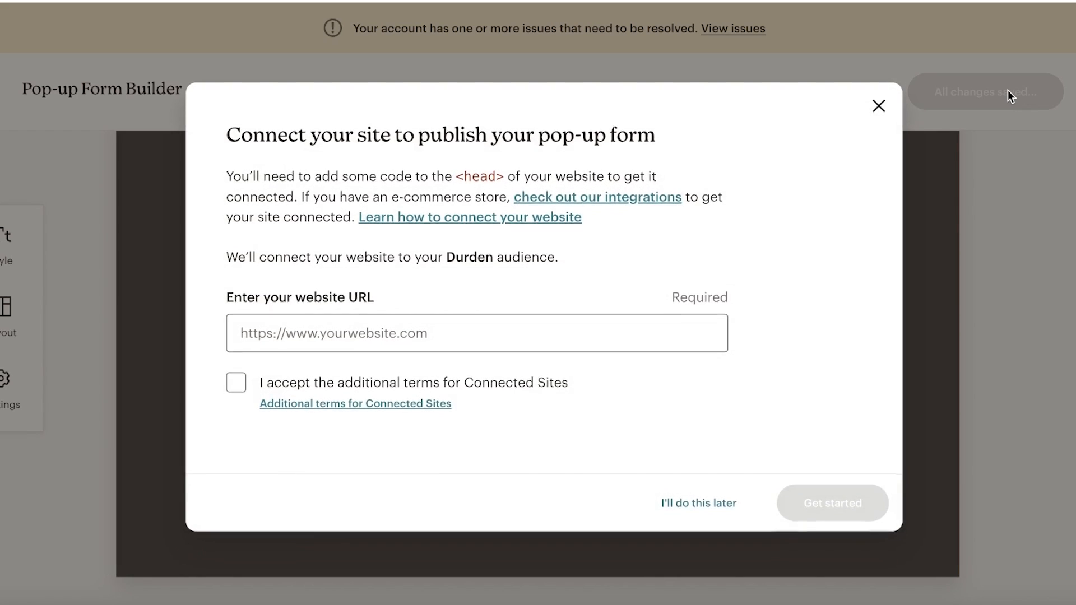
left_click(281, 340)
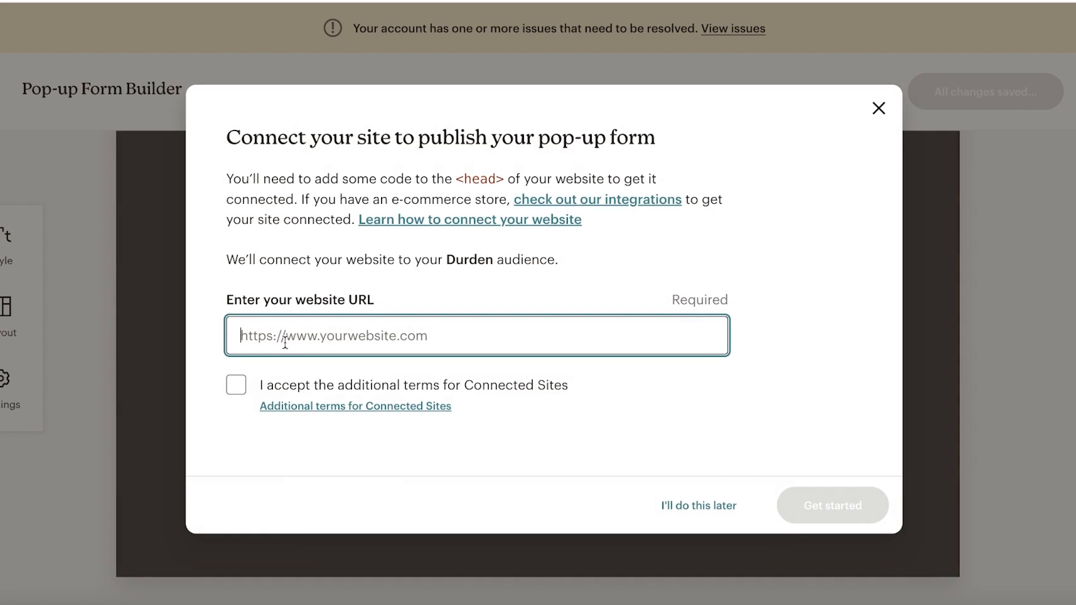
left_click(877, 108)
left_click(3, 111)
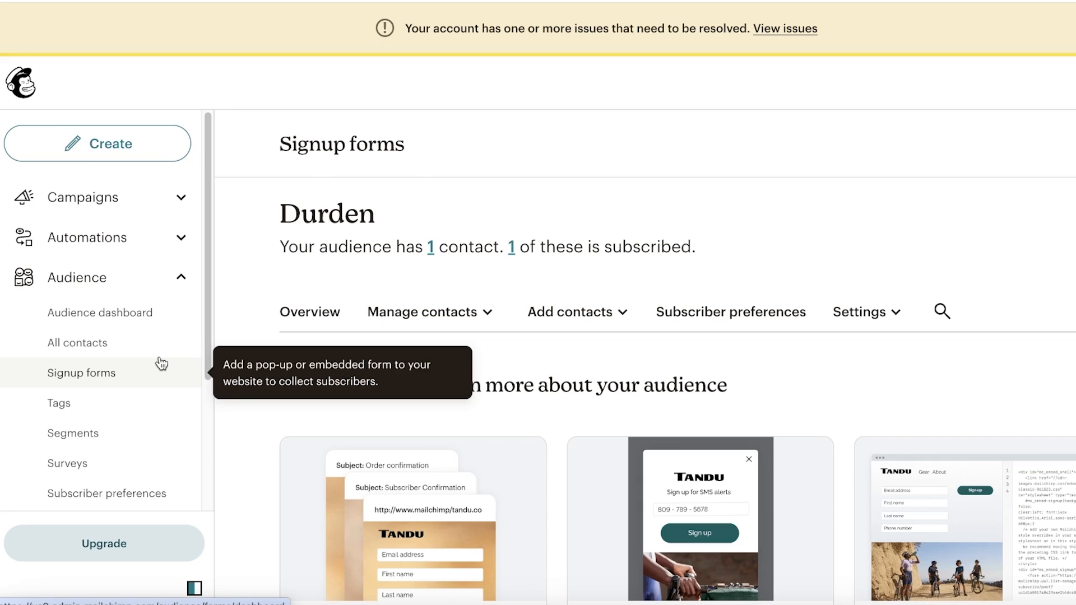
- Open the Email dashboard under Analytics in the sidebar
scroll(148, 362, "down", 3)
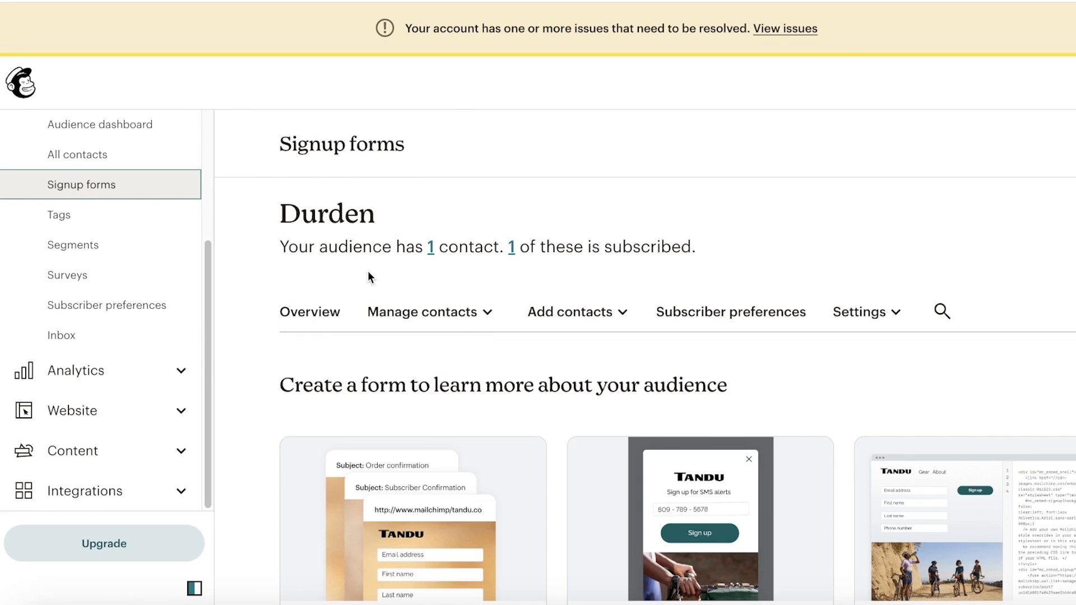
scroll(721, 261, "down", 2)
scroll(805, 245, "up", 2)
scroll(67, 411, "up", 3)
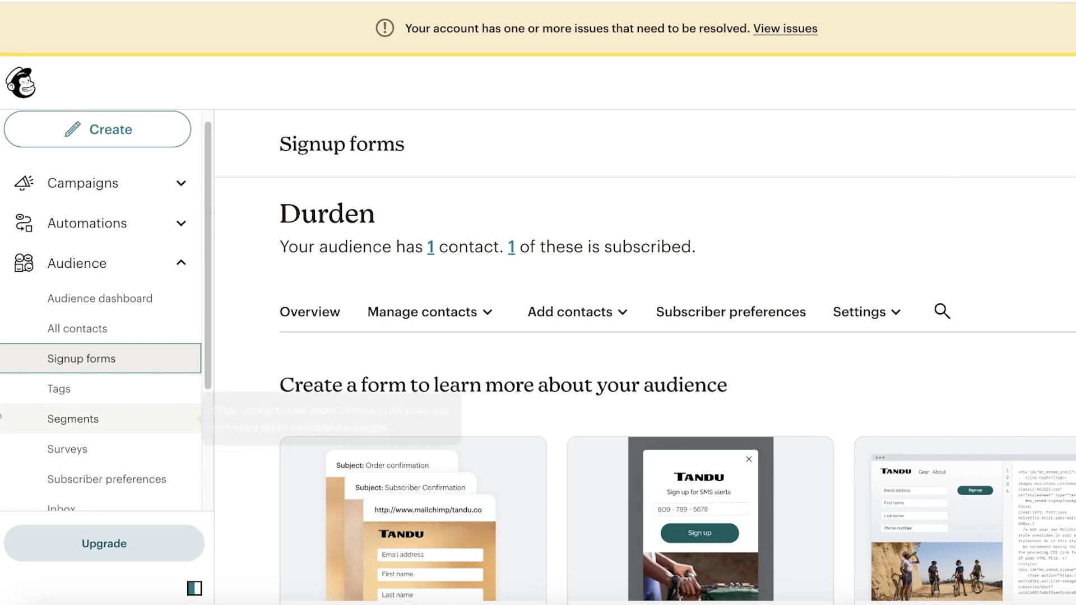
scroll(67, 443, "down", 3)
left_click(68, 371)
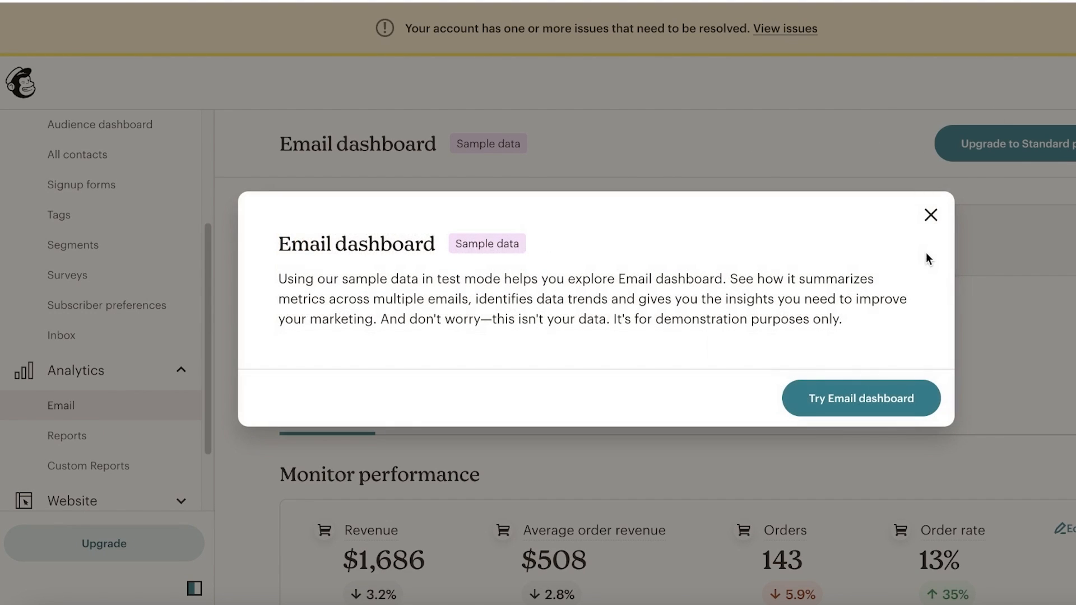
- Dismiss the sample-data notice and review the funnel: 1,548 deliveries, 649 opens, 404 clicks, 143 orders
left_click(930, 215)
scroll(925, 246, "down", 1)
scroll(925, 264, "down", 10)
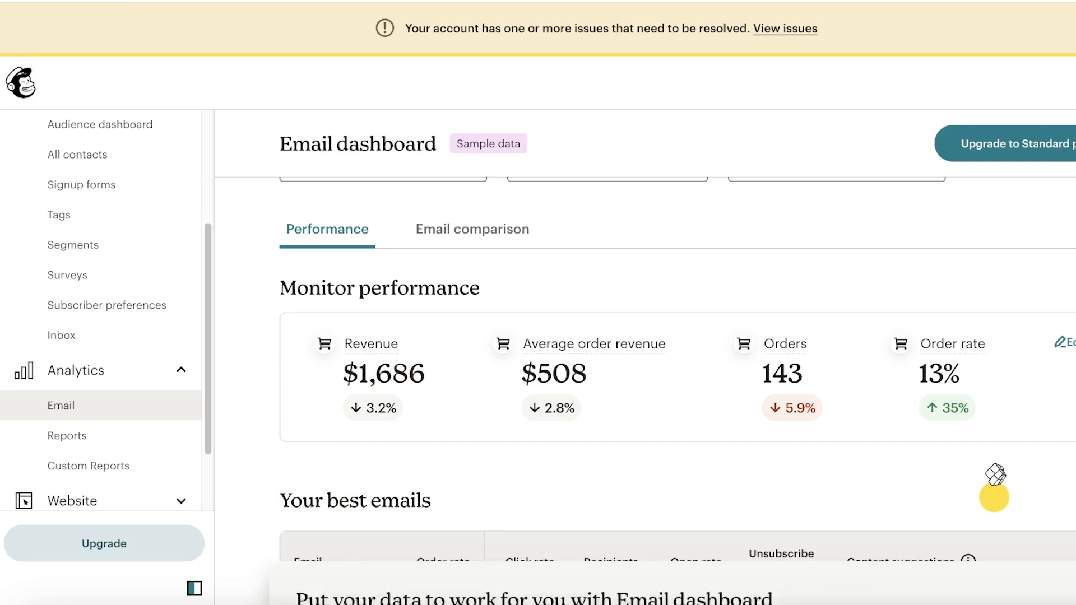
scroll(630, 515, "up", 1)
scroll(628, 516, "down", 2)
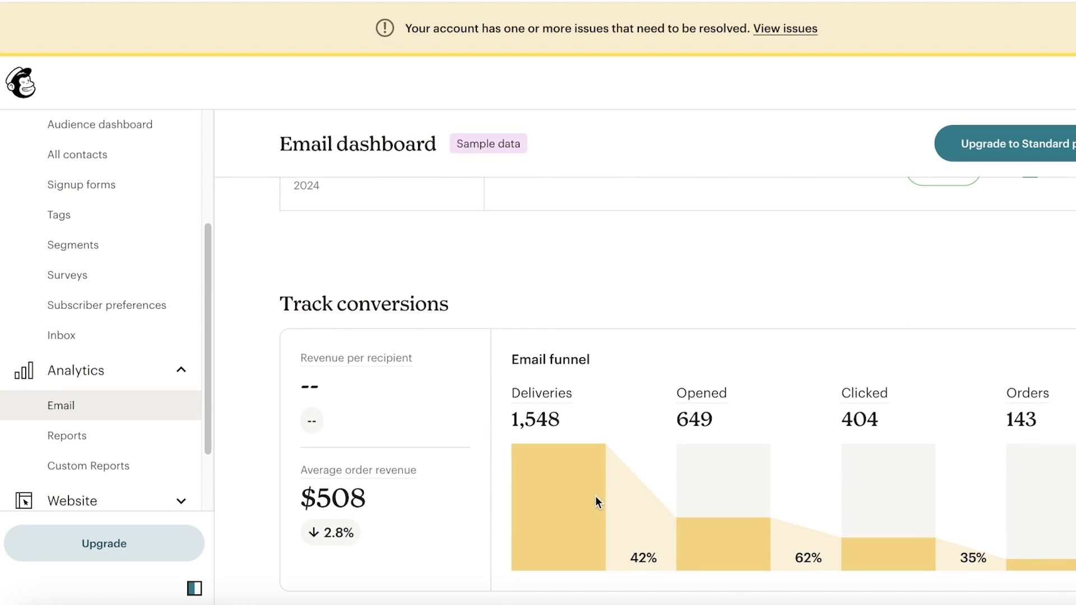
scroll(595, 496, "up", 1)
scroll(561, 410, "down", 1)
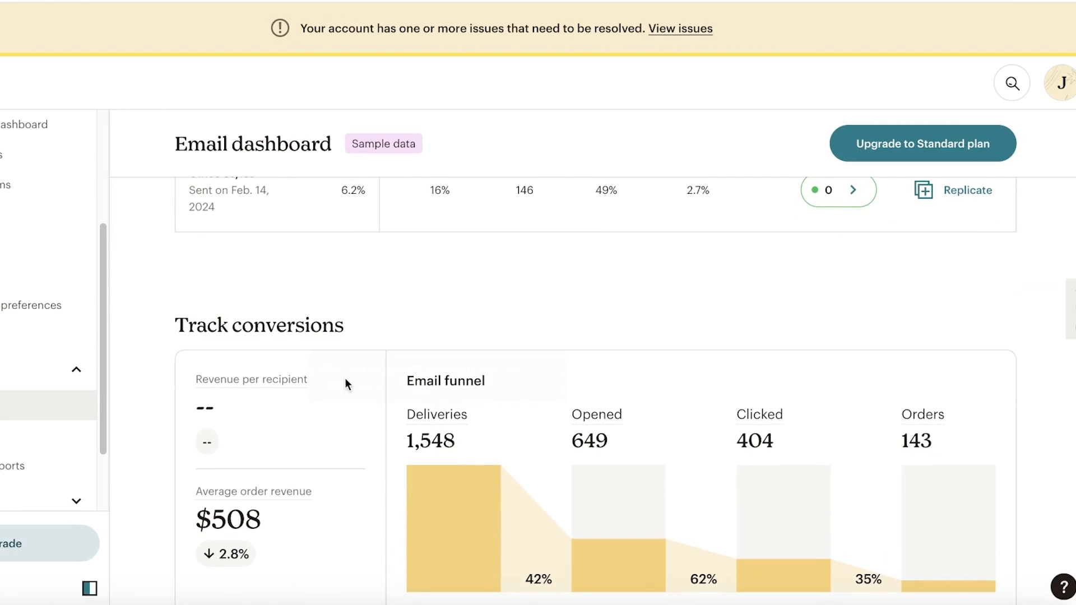
scroll(432, 435, "down", 2)
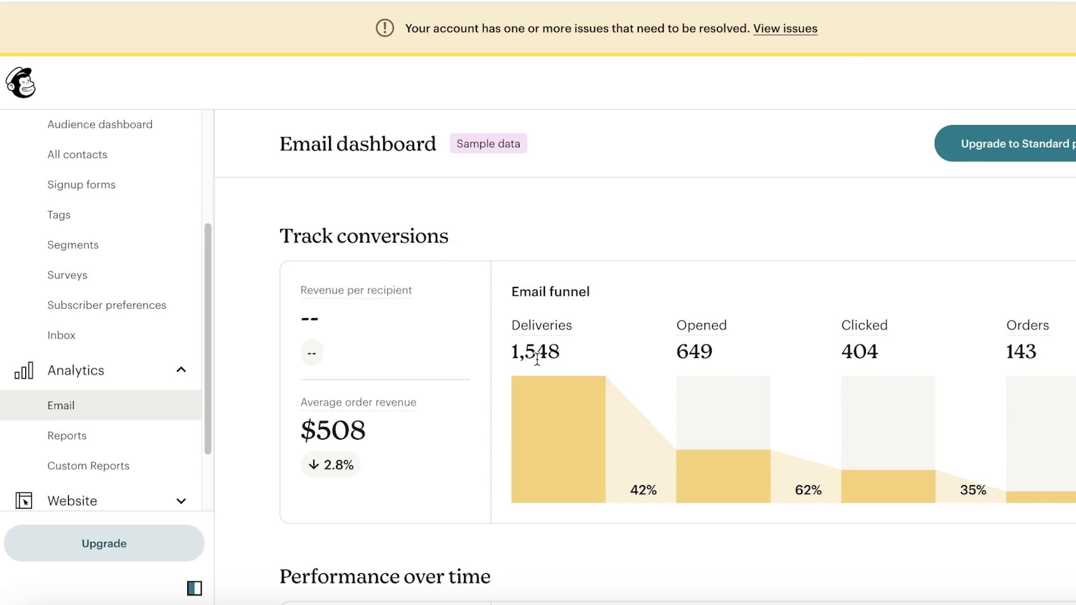
scroll(49, 403, "down", 2)
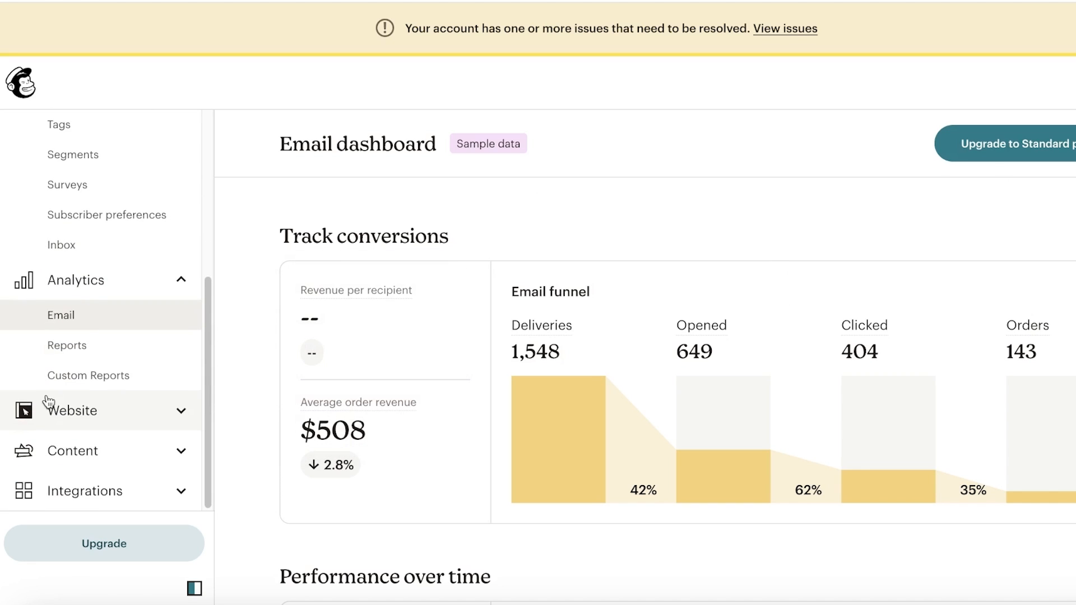
- Open the Discover page under Integrations in the sidebar
left_click(94, 484)
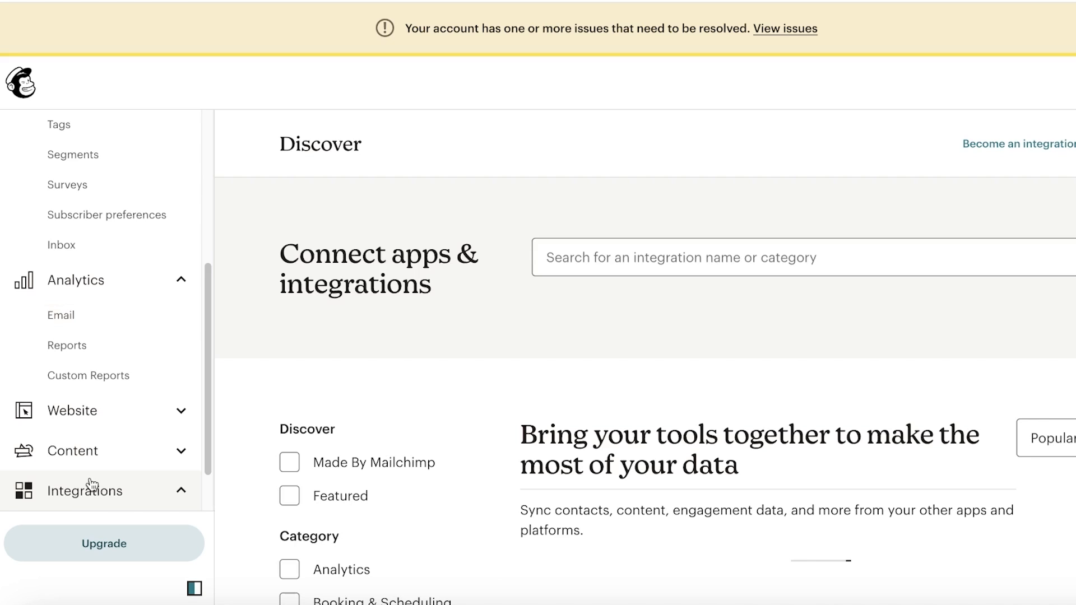
scroll(89, 481, "down", 1)
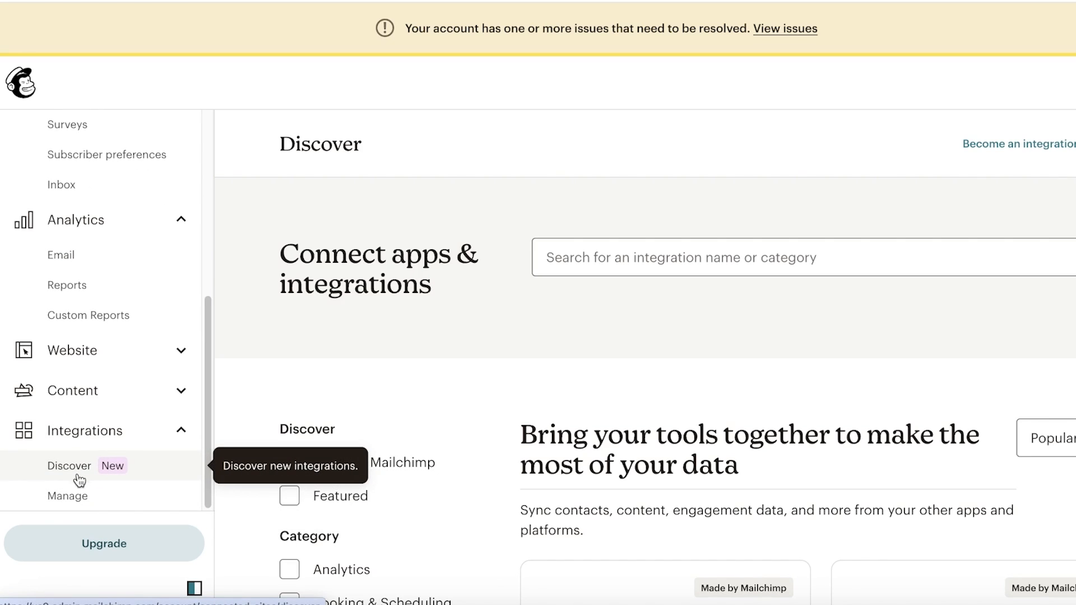
left_click(74, 495)
left_click(73, 477)
- Filter integrations to the Social Media category, showing 21 apps such as X and Hootsuite
scroll(528, 340, "down", 8)
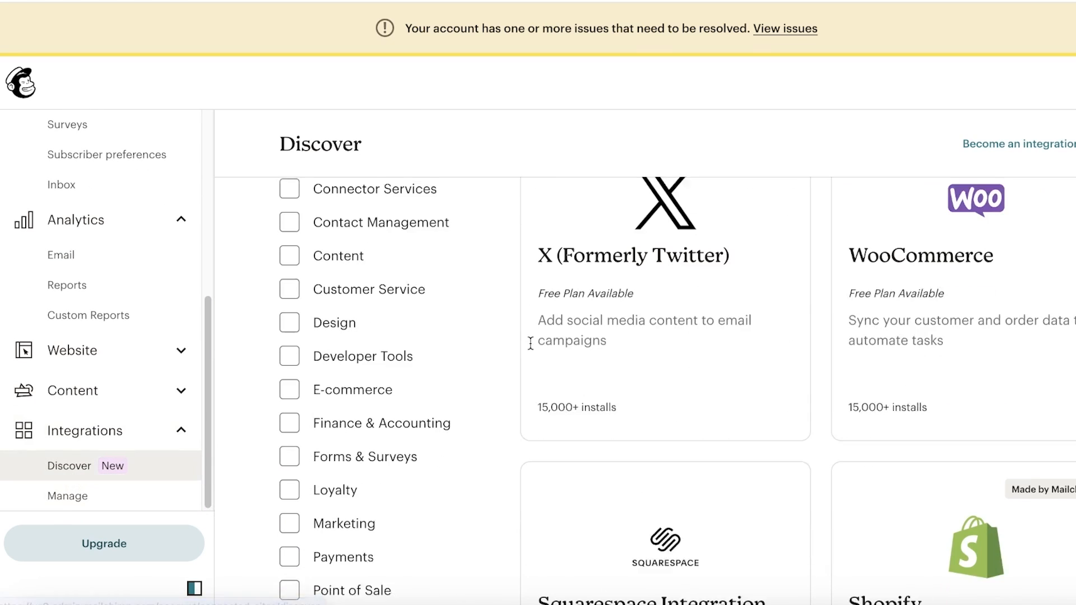
scroll(729, 297, "up", 1)
scroll(703, 303, "up", 1)
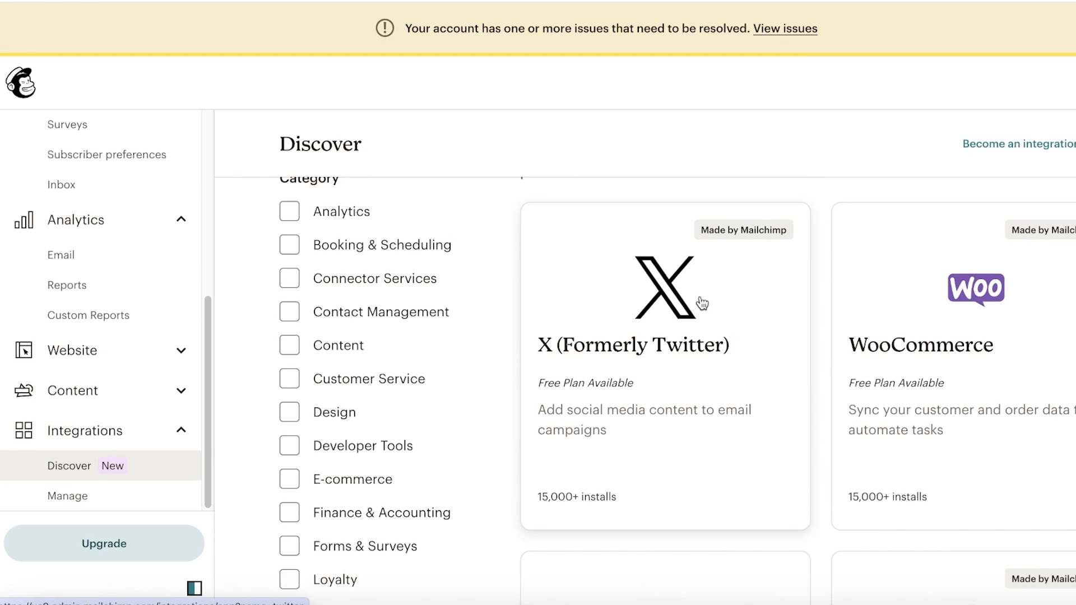
scroll(692, 318, "down", 8)
scroll(691, 317, "up", 8)
scroll(690, 317, "down", 12)
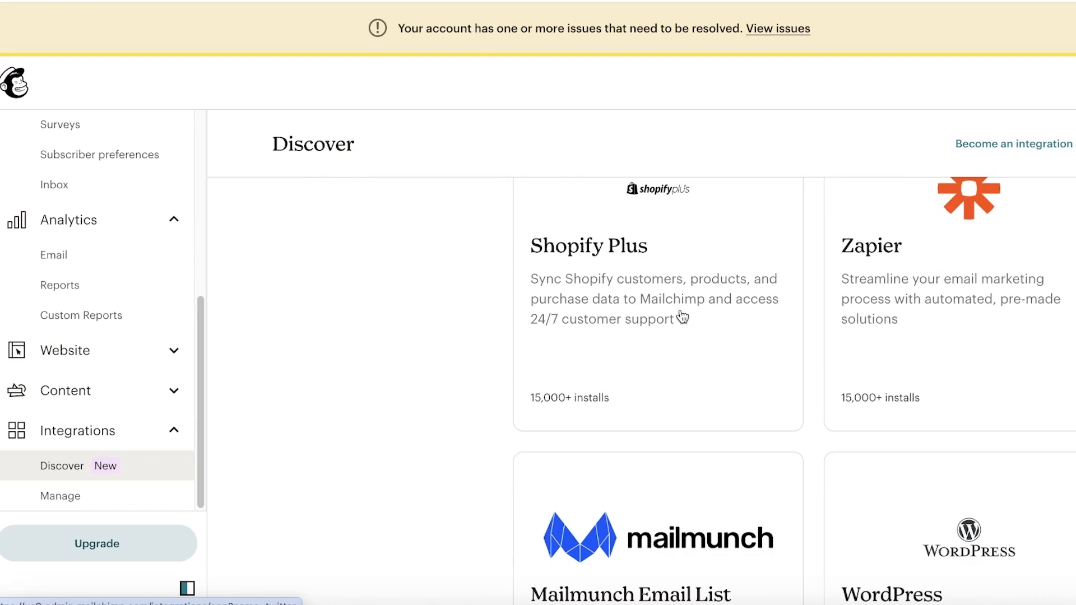
scroll(683, 317, "down", 14)
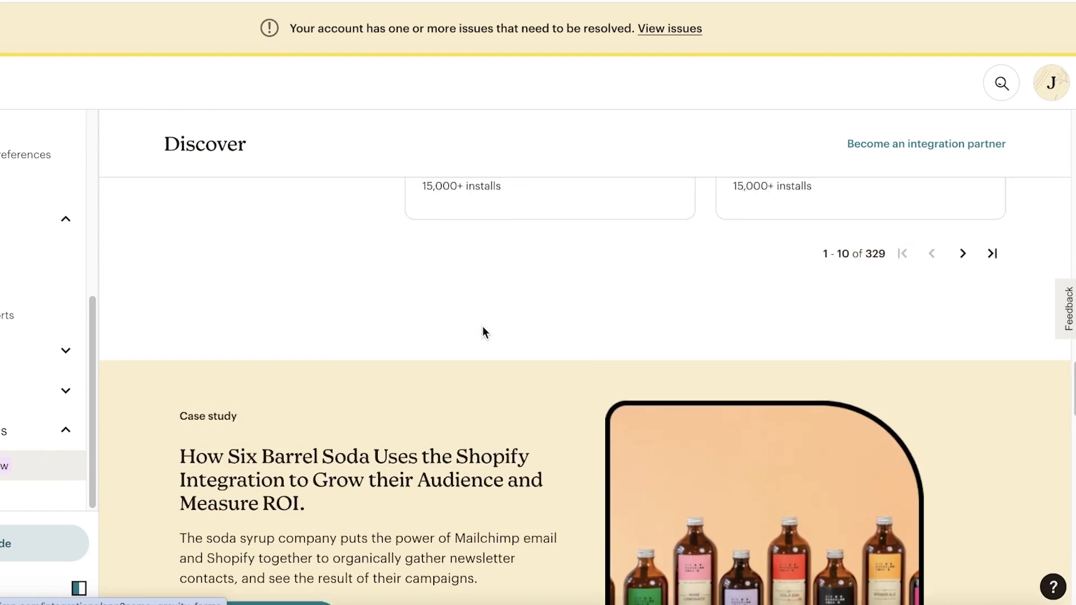
scroll(485, 332, "up", 15)
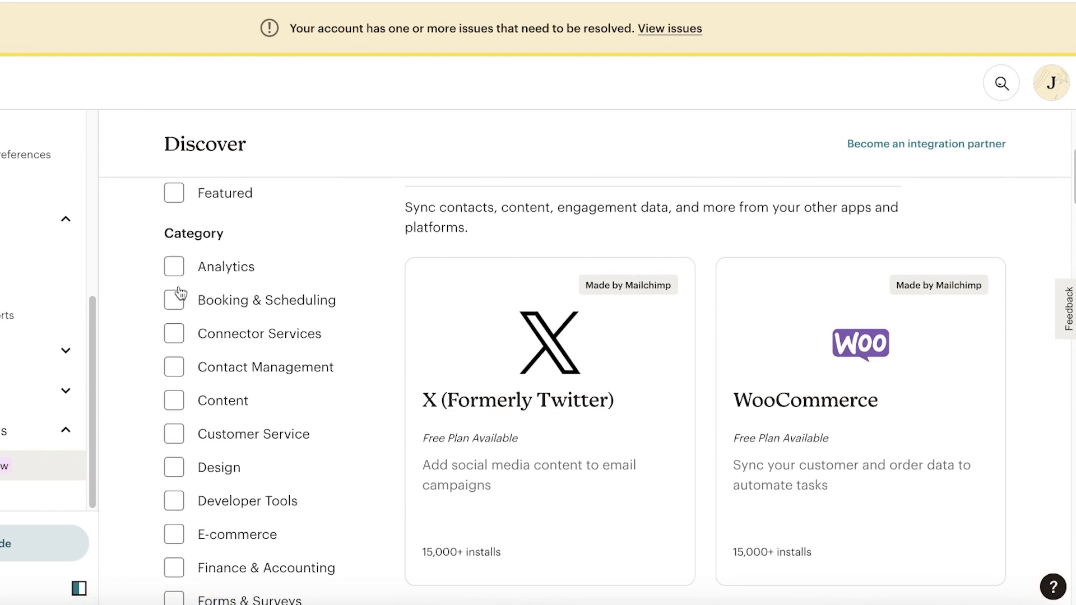
scroll(168, 264, "up", 4)
scroll(157, 263, "down", 12)
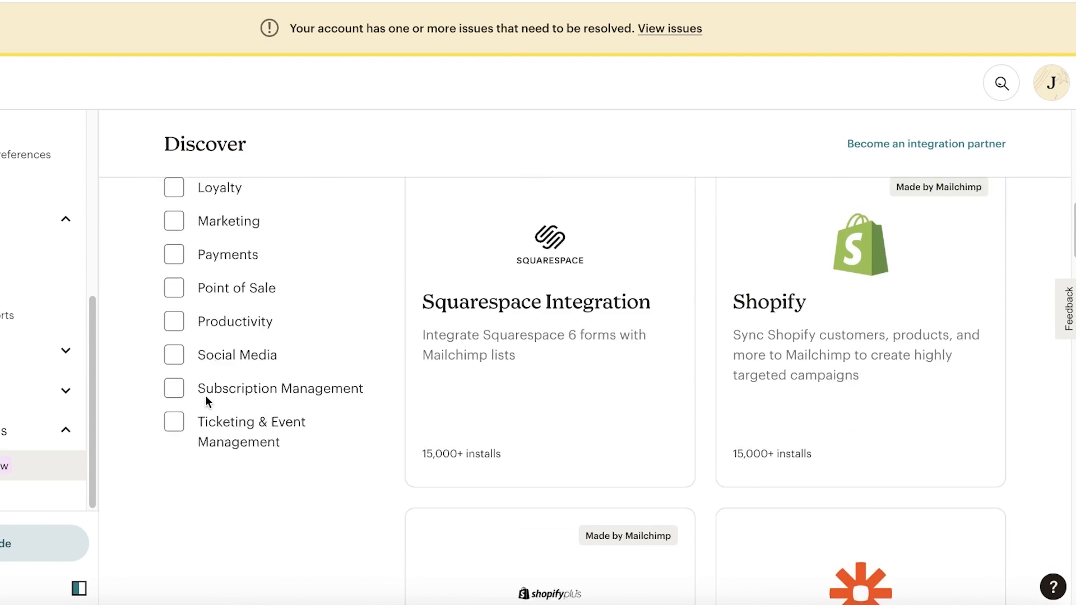
scroll(196, 340, "up", 3)
scroll(194, 336, "down", 3)
left_click(198, 413)
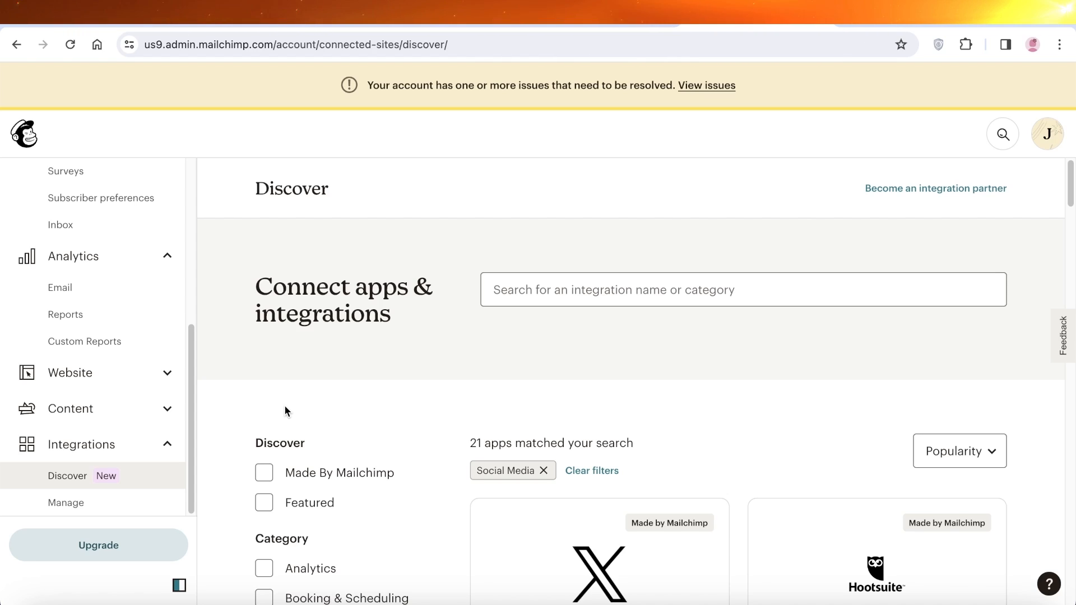
scroll(65, 312, "up", 5)
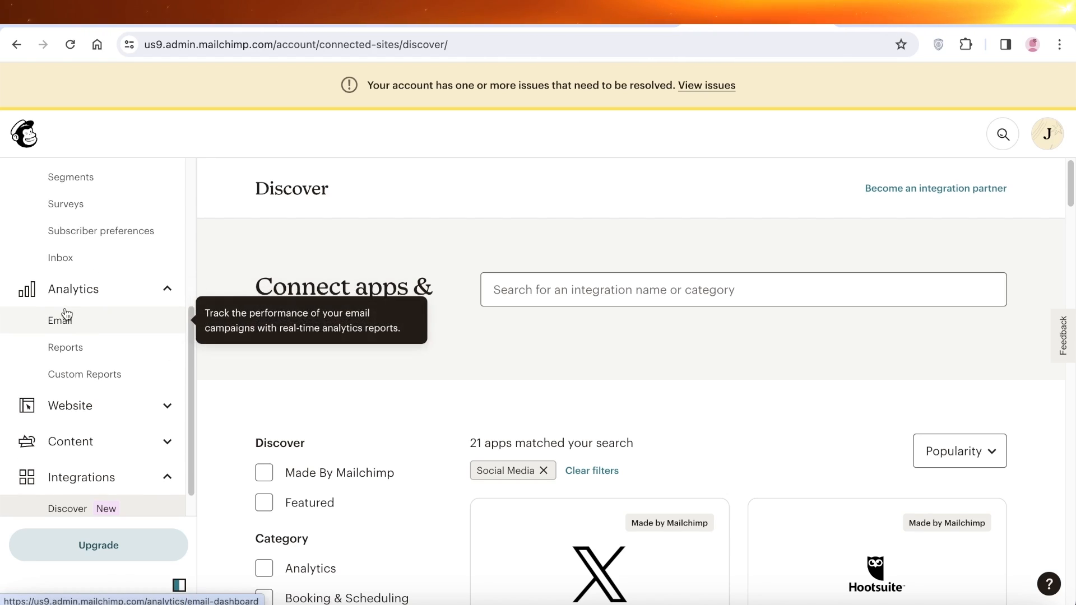